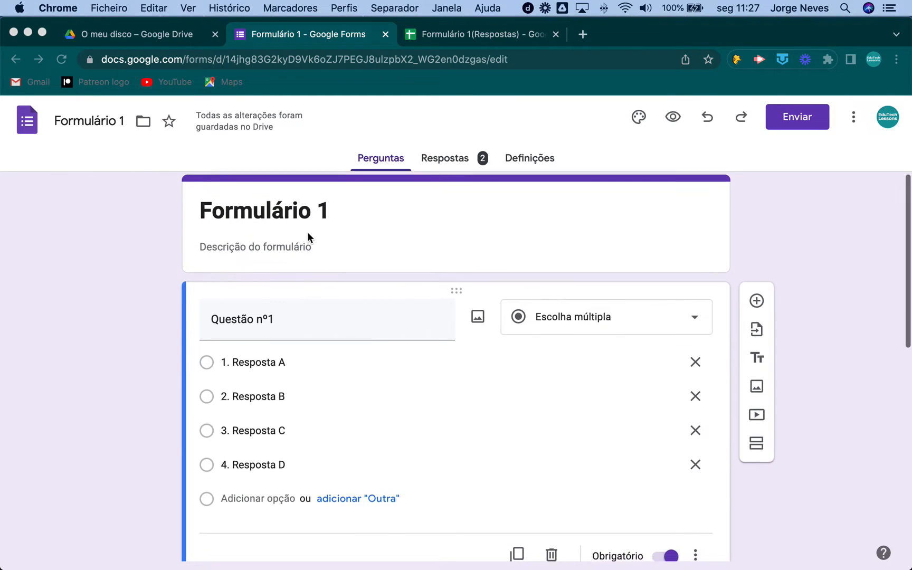
# Review the form's three multiple-choice questions and their answer options.
pyautogui.scroll(-2, 307, 232)
pyautogui.scroll(2, 307, 231)
pyautogui.scroll(-5, 308, 233)
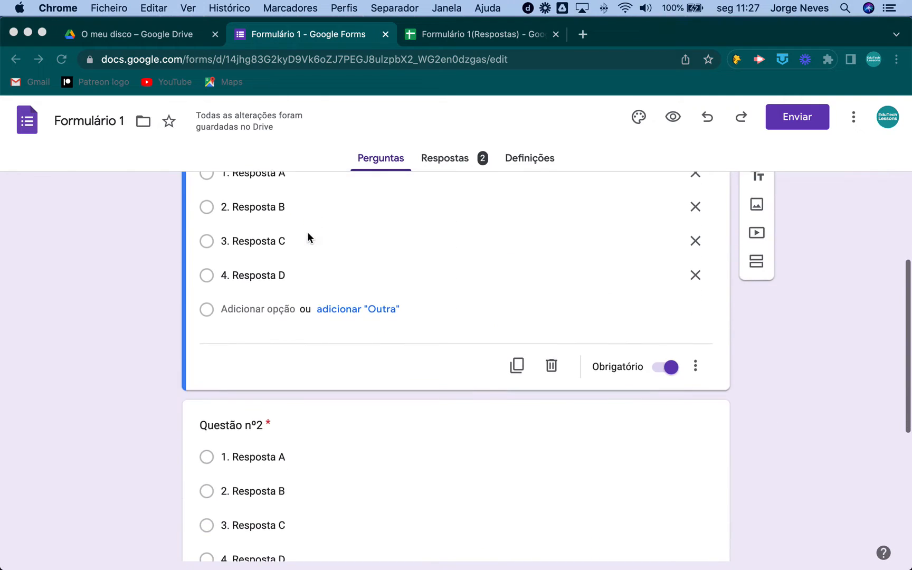
pyautogui.scroll(3, 308, 232)
pyautogui.scroll(-1, 308, 233)
pyautogui.scroll(1, 308, 232)
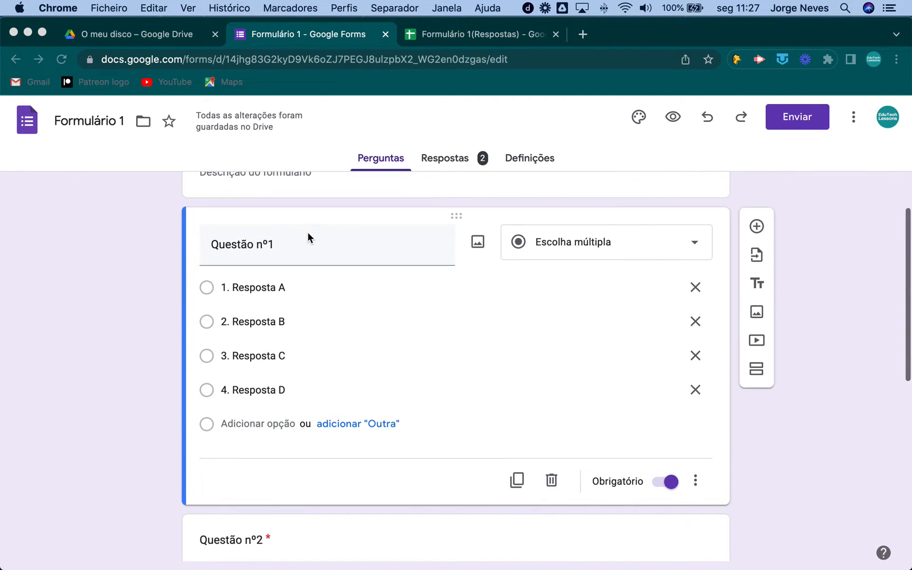
pyautogui.scroll(-6, 307, 233)
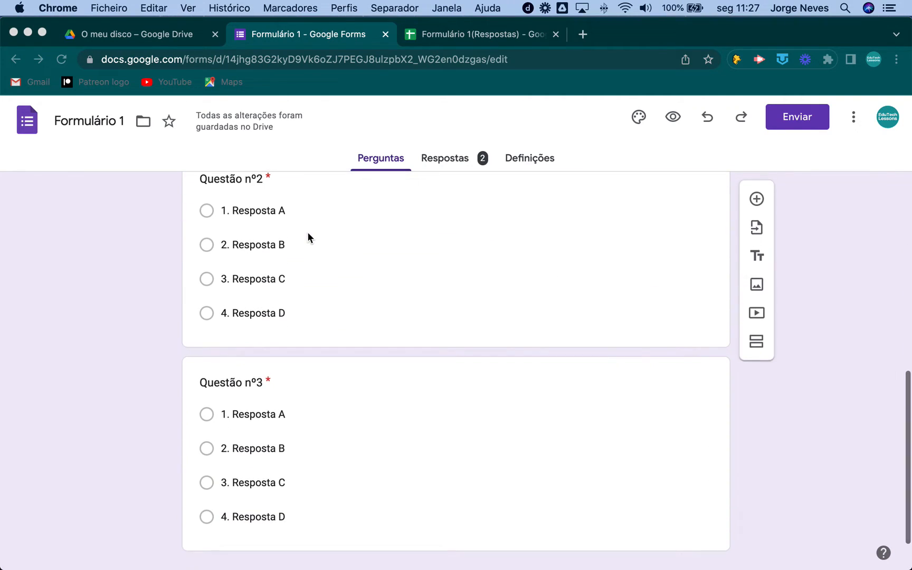
pyautogui.scroll(6, 307, 232)
pyautogui.scroll(1, 307, 232)
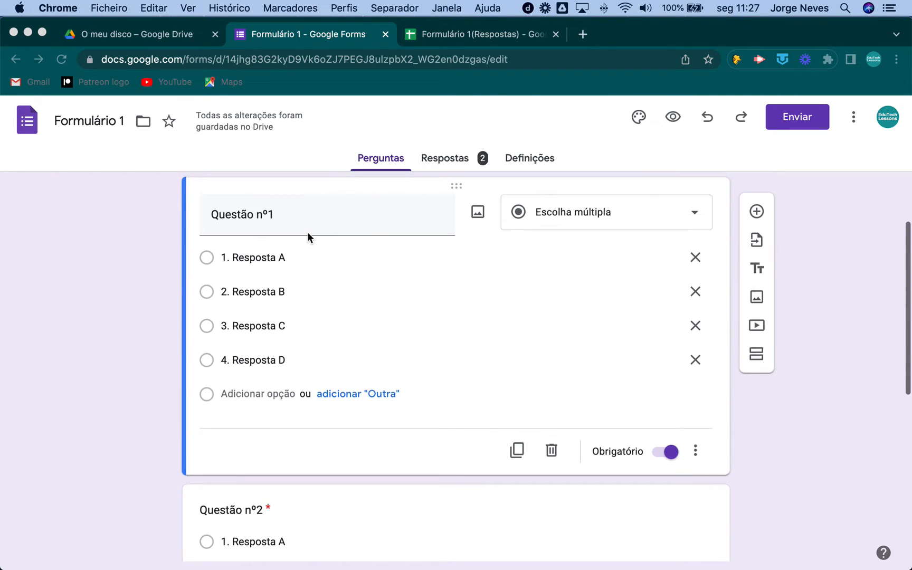
pyautogui.scroll(1, 323, 258)
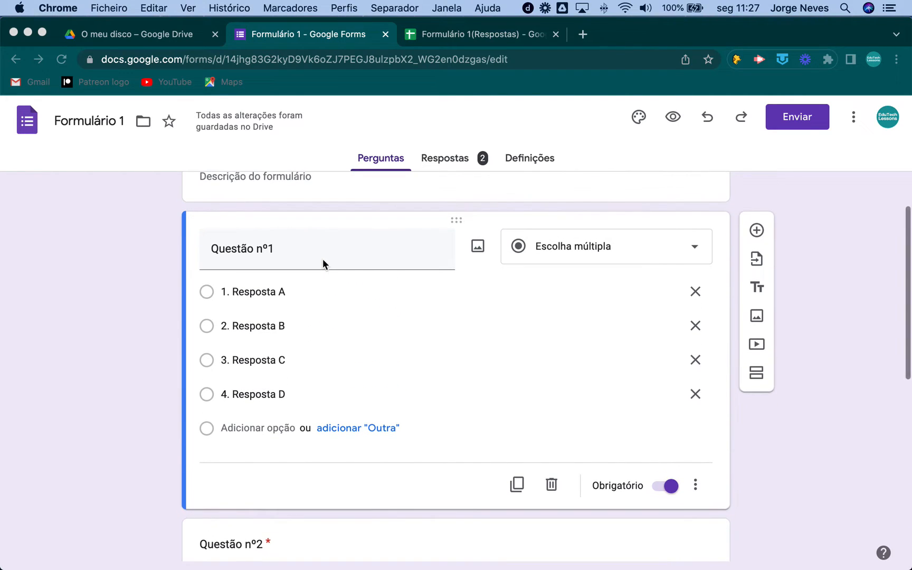
# Turn on the "Tornar este documento um questionário" setting and return to the form's questions.
pyautogui.click(531, 165)
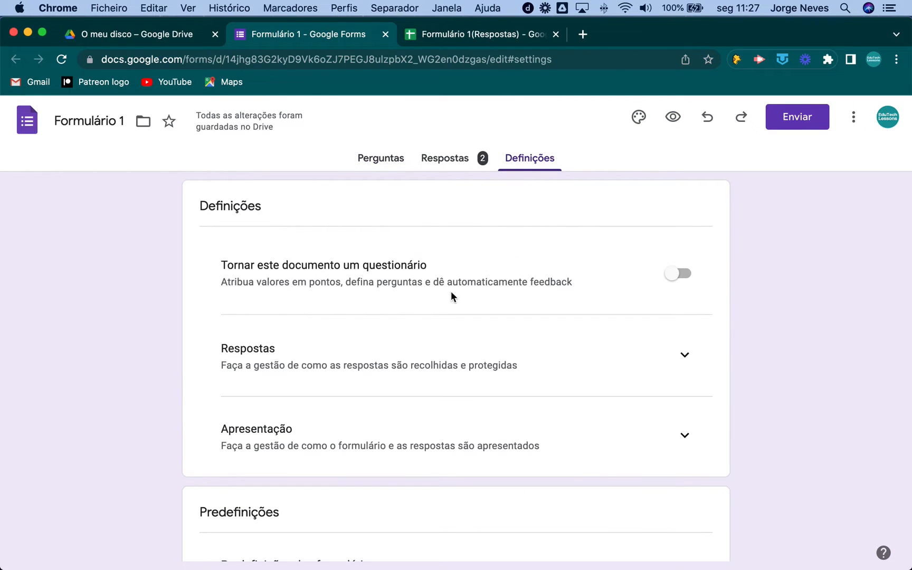
pyautogui.click(675, 278)
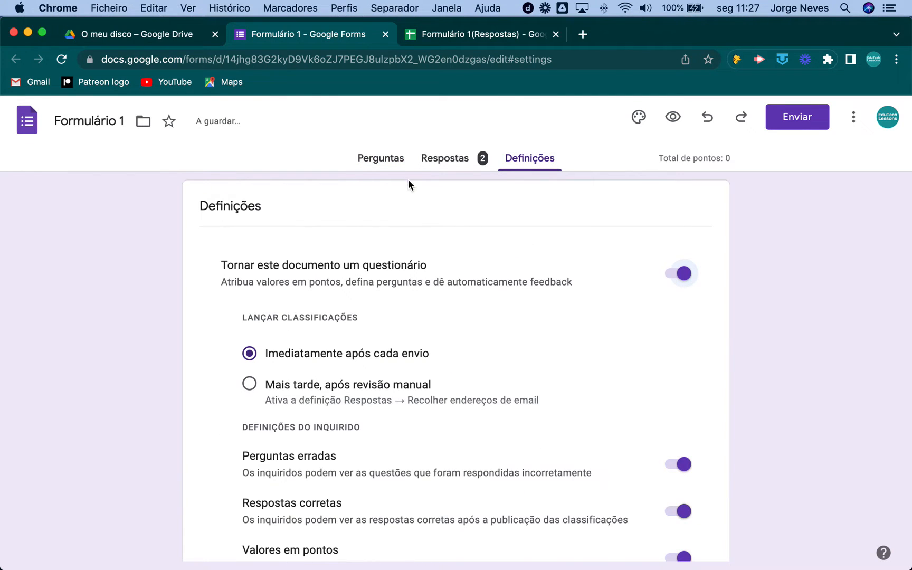
pyautogui.click(396, 167)
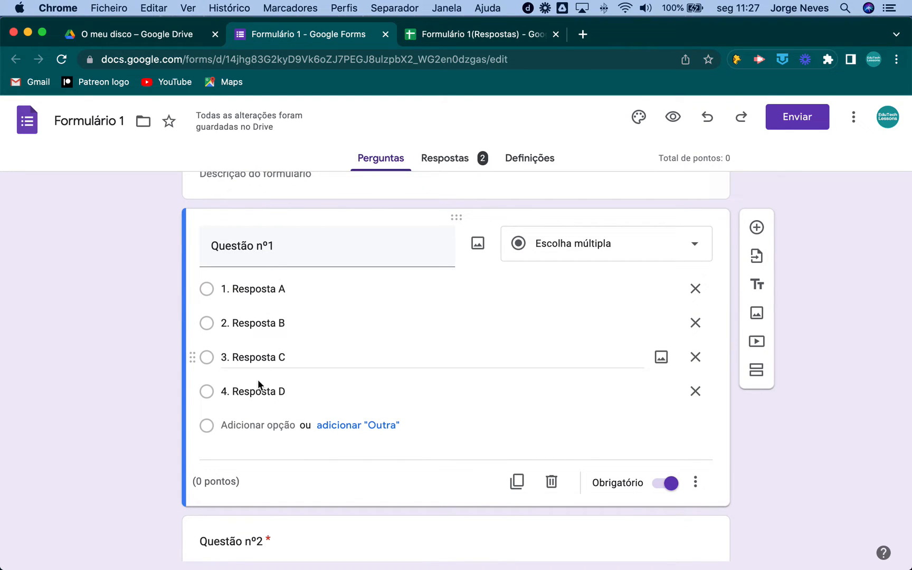
# In the answer key of Questão nº2, mark 1. Resposta A as correct and assign 10 points.
pyautogui.scroll(-3, 272, 464)
pyautogui.scroll(-3, 273, 464)
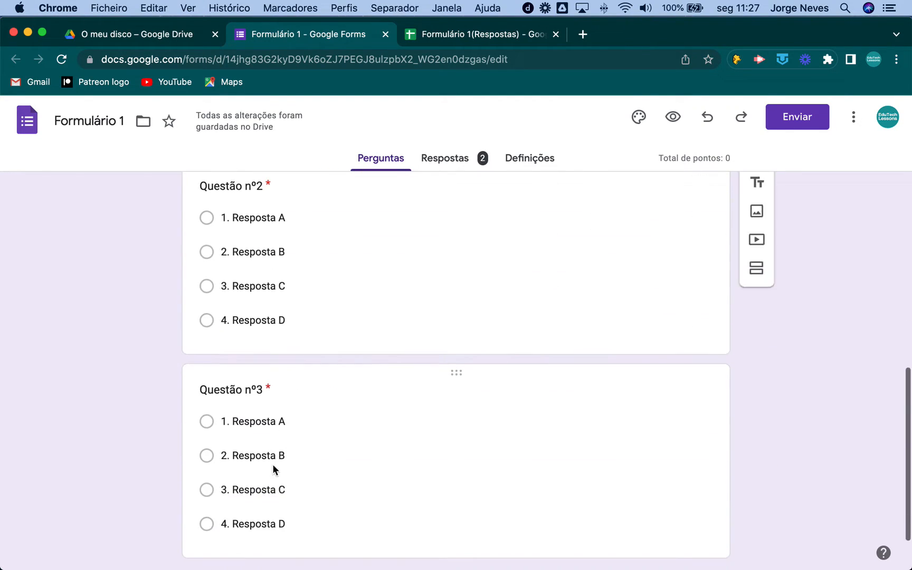
pyautogui.click(328, 218)
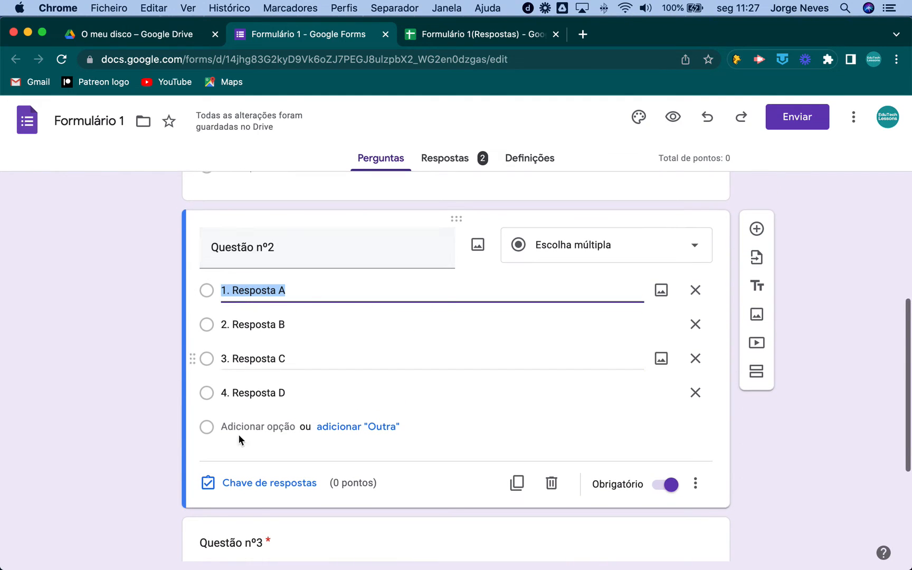
pyautogui.click(273, 484)
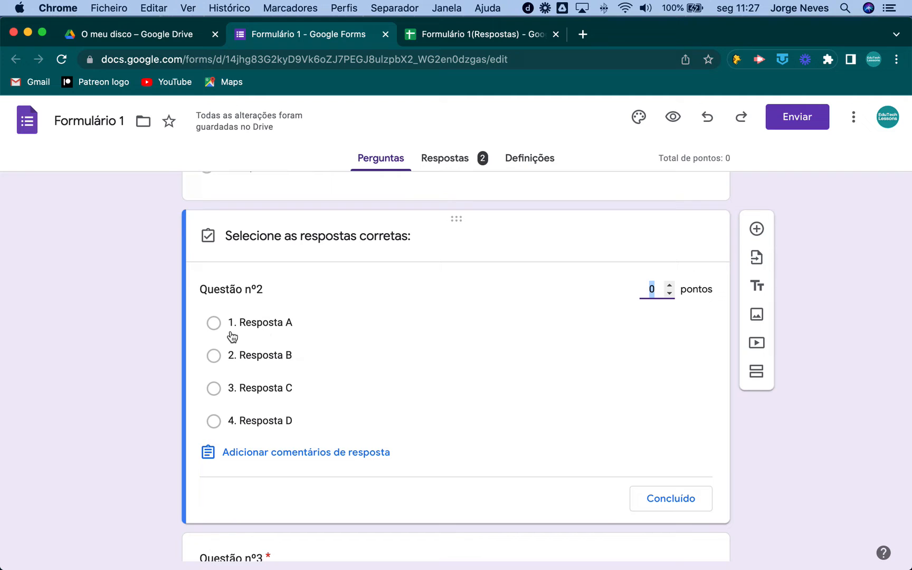
pyautogui.click(215, 327)
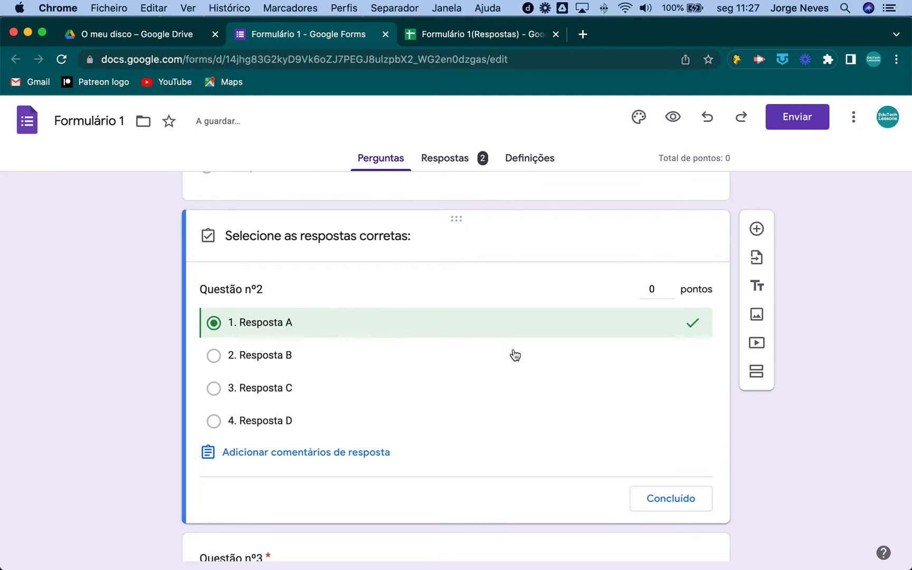
pyautogui.click(648, 290)
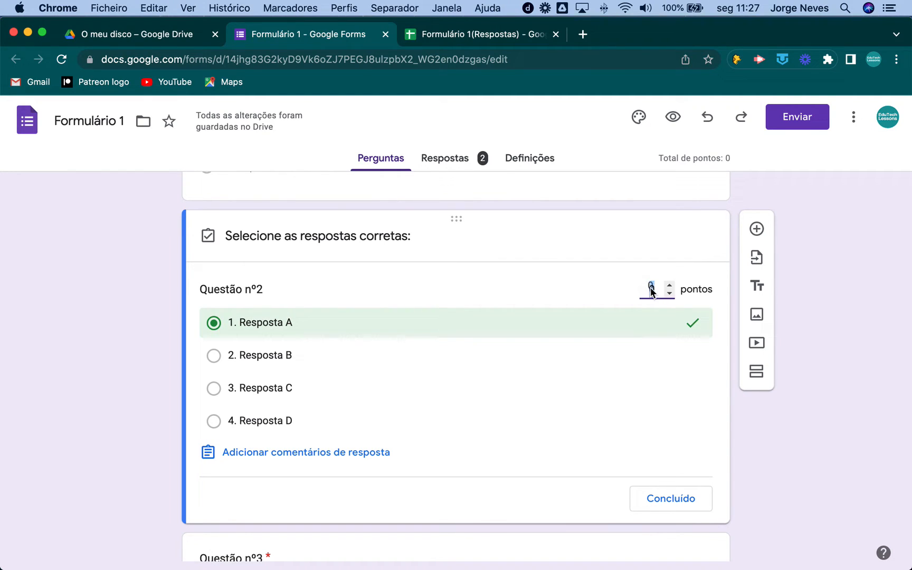
pyautogui.write('10')
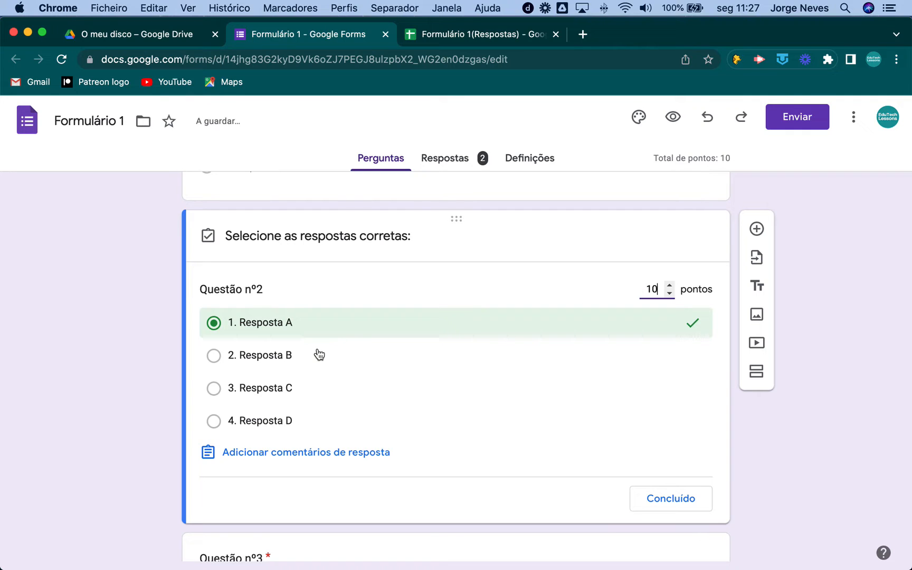
# Mark 2. Resposta B as correct for Questão nº2 and toggle 1. Resposta A, leaving it unmarked.
pyautogui.click(214, 356)
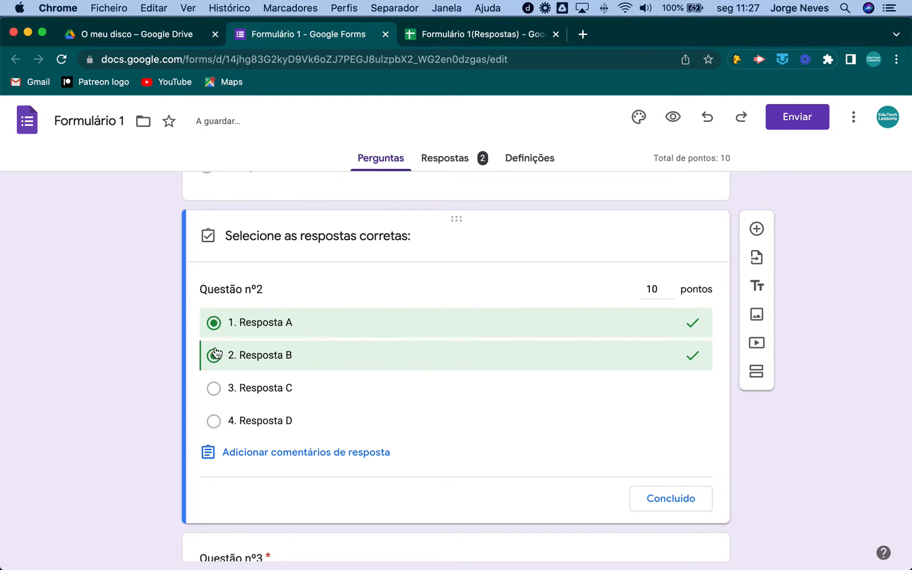
pyautogui.click(214, 322)
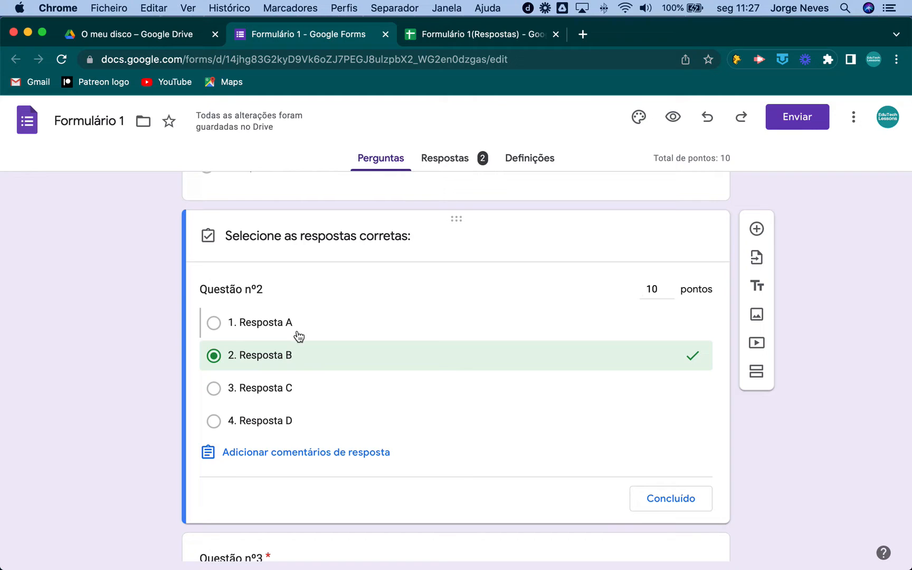
pyautogui.click(217, 326)
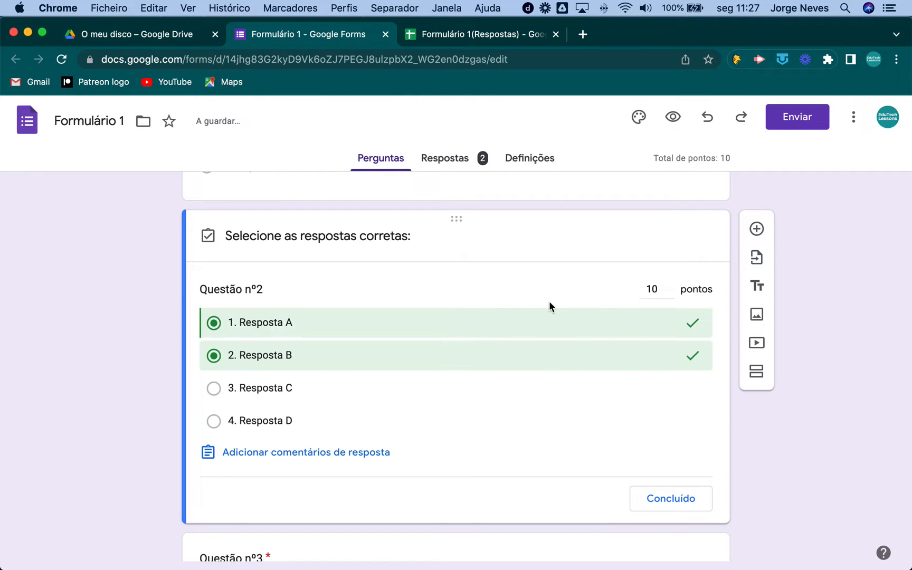
pyautogui.click(217, 328)
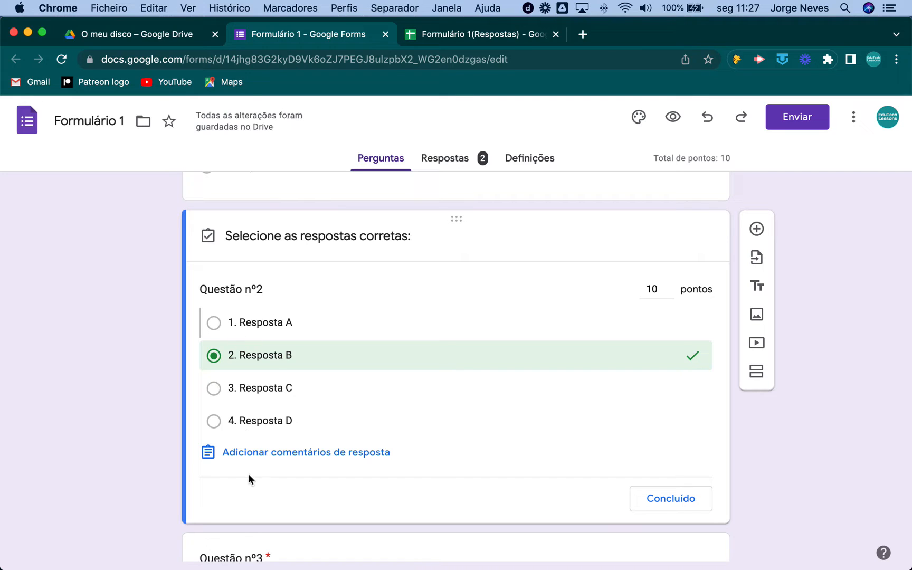
# Unmark 2. Resposta B in the answer key of Questão nº2 and set the question's points to 0.
pyautogui.click(242, 363)
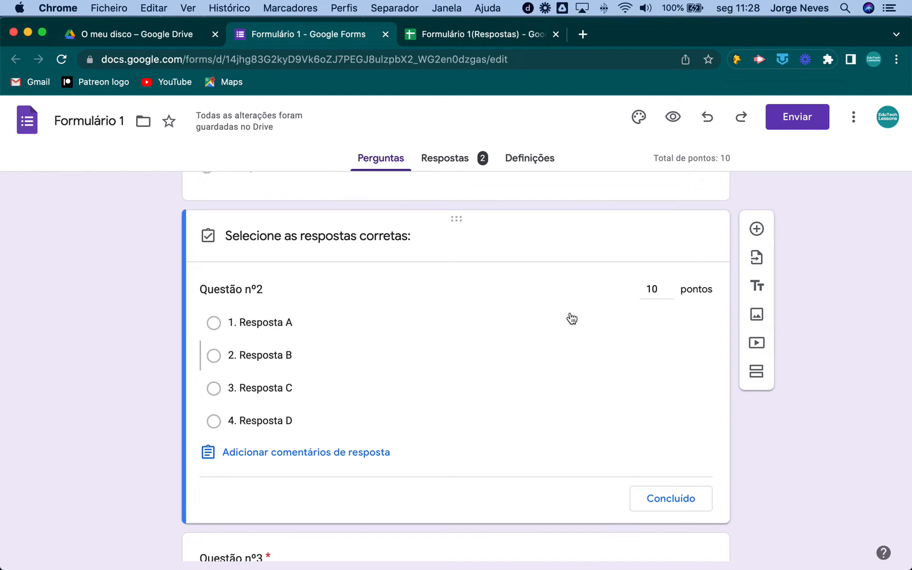
pyautogui.click(656, 290)
pyautogui.press('BackSpace')
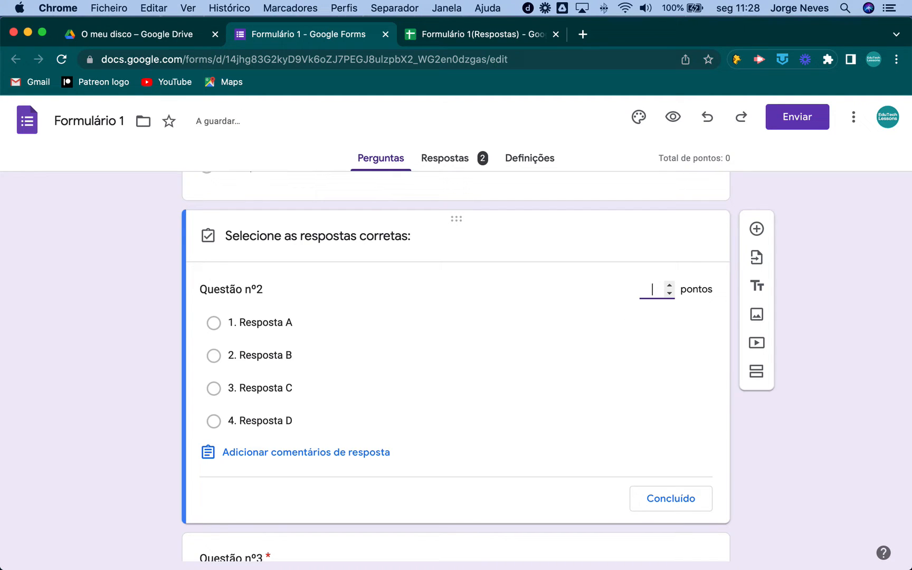
pyautogui.write('0')
# Turn off the "Tornar este documento um questionário" setting and go back to the form's questions.
pyautogui.scroll(3, 564, 343)
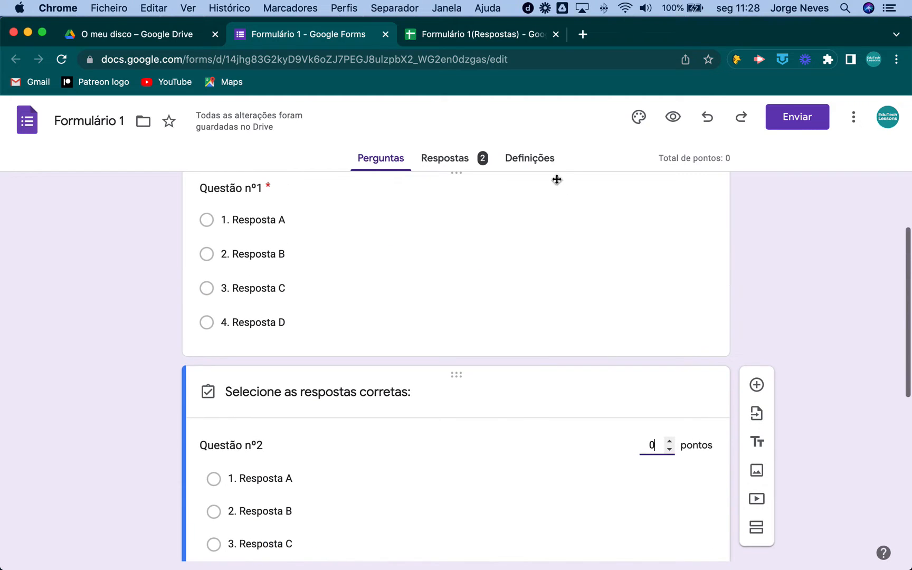
pyautogui.click(538, 162)
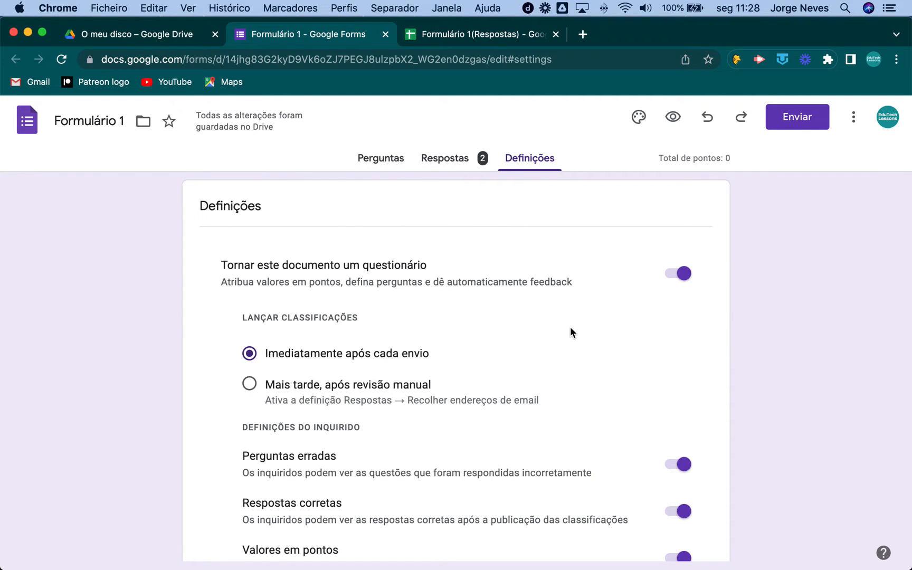
pyautogui.click(680, 274)
pyautogui.click(389, 161)
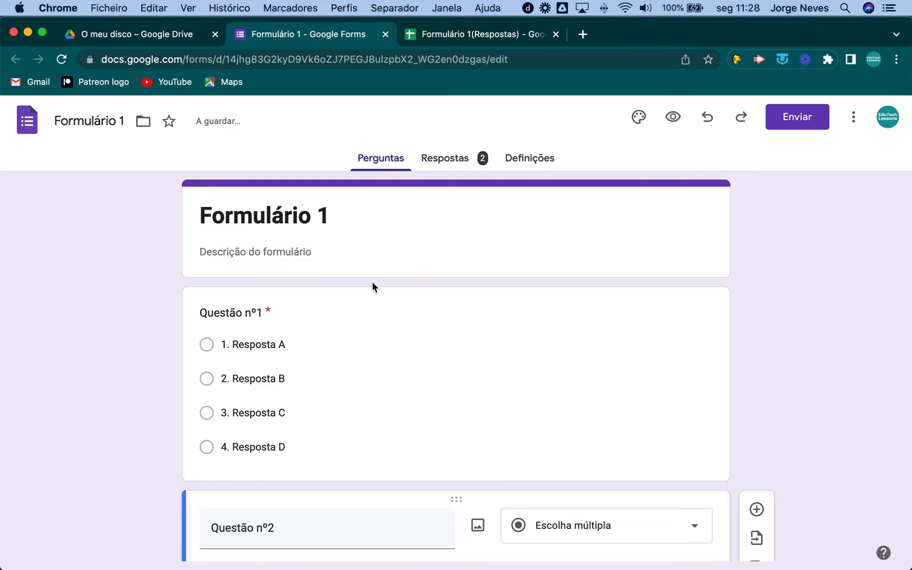
# Preview the form and submit a response with 4. Resposta D, 3. Resposta C and 1. Resposta A for questions 1 to 3 respectively.
pyautogui.scroll(2, 372, 282)
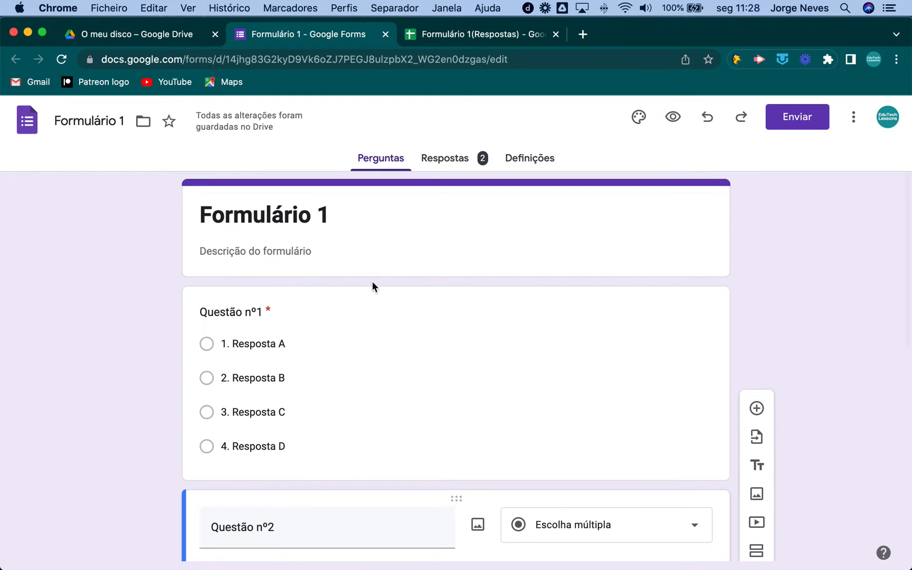
pyautogui.scroll(-10, 259, 379)
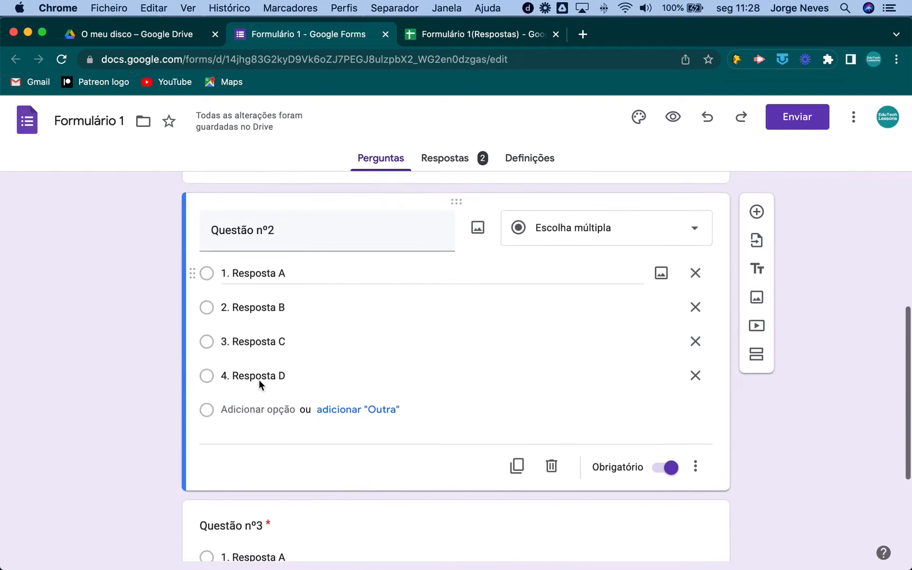
pyautogui.scroll(10, 259, 379)
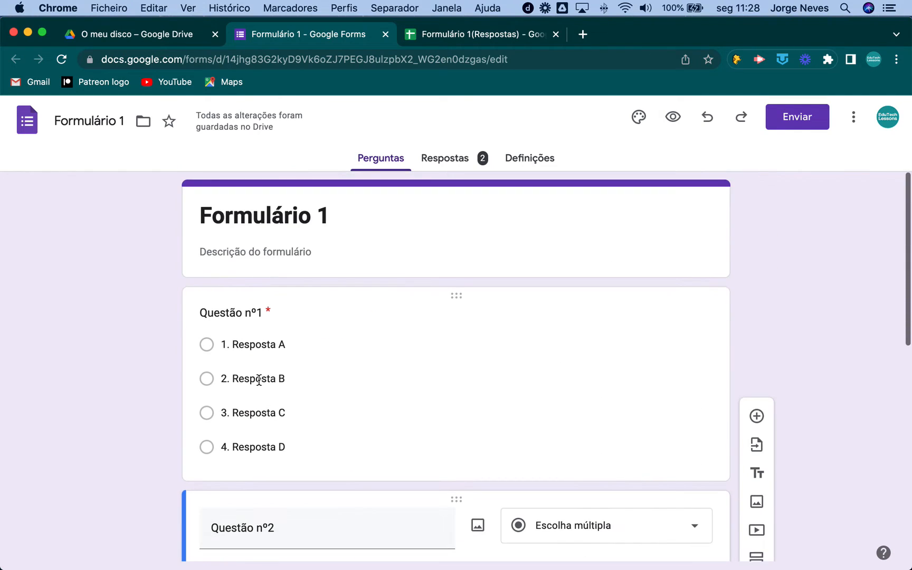
pyautogui.scroll(-3, 258, 380)
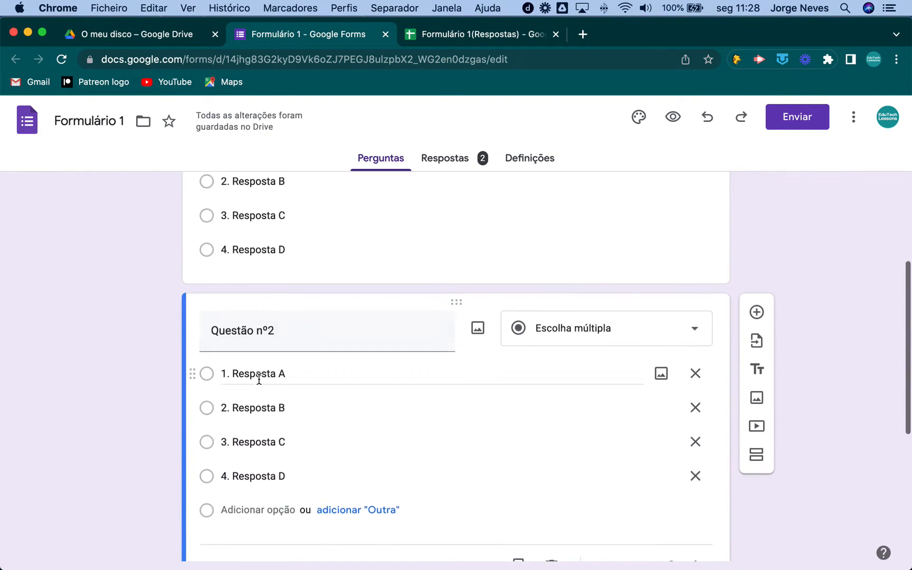
pyautogui.scroll(4, 259, 379)
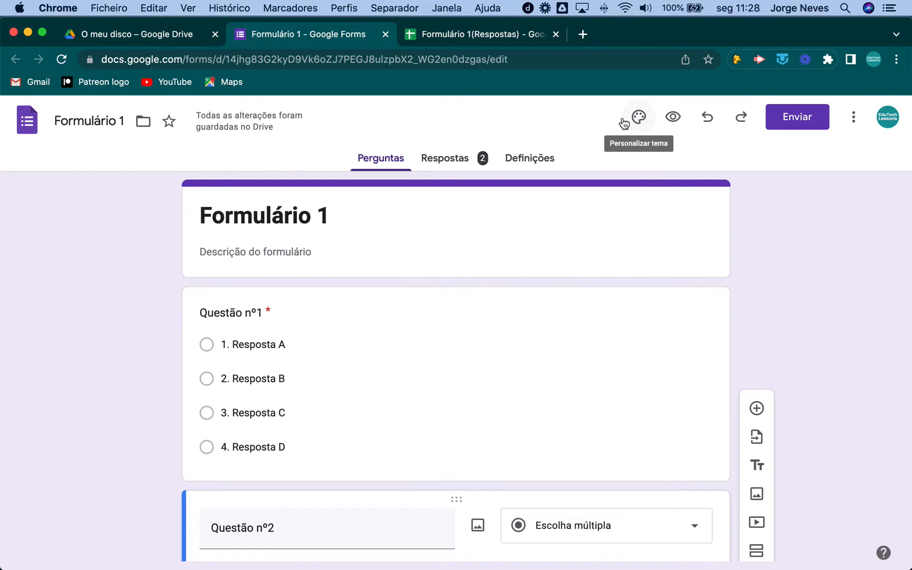
pyautogui.click(673, 119)
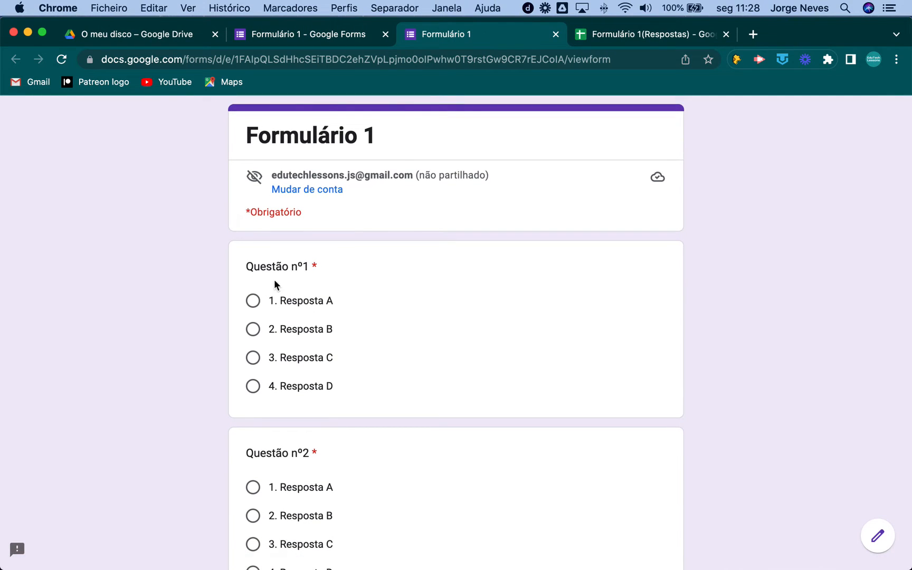
pyautogui.click(253, 386)
pyautogui.scroll(-3, 337, 403)
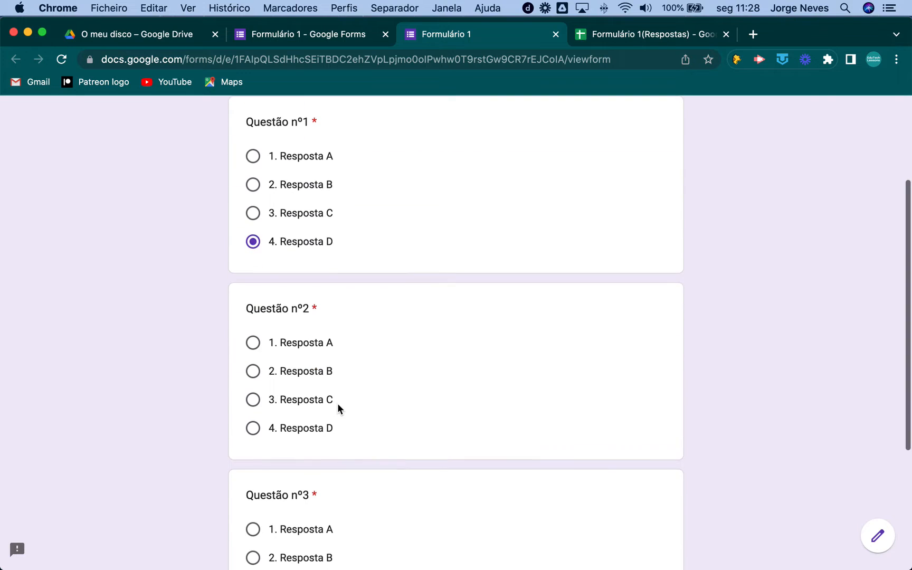
pyautogui.click(253, 400)
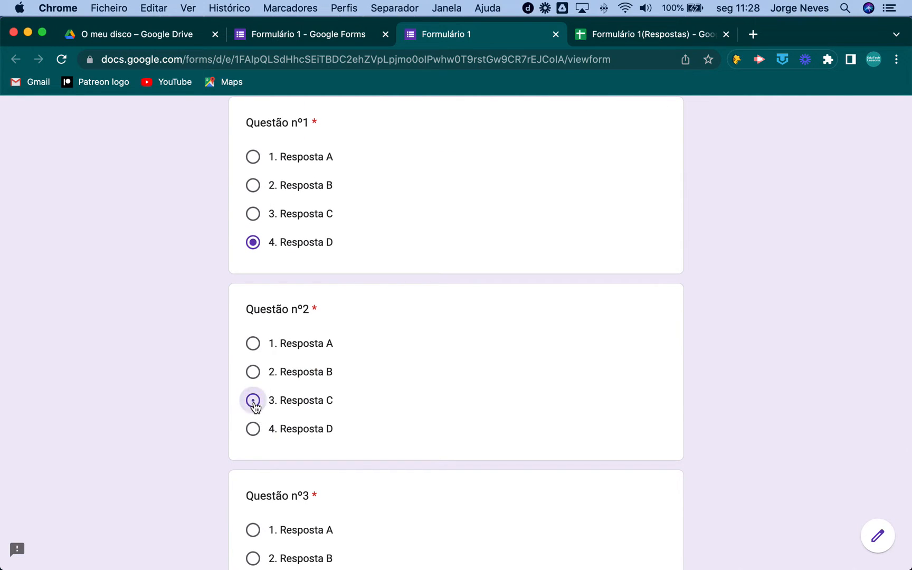
pyautogui.scroll(-4, 254, 401)
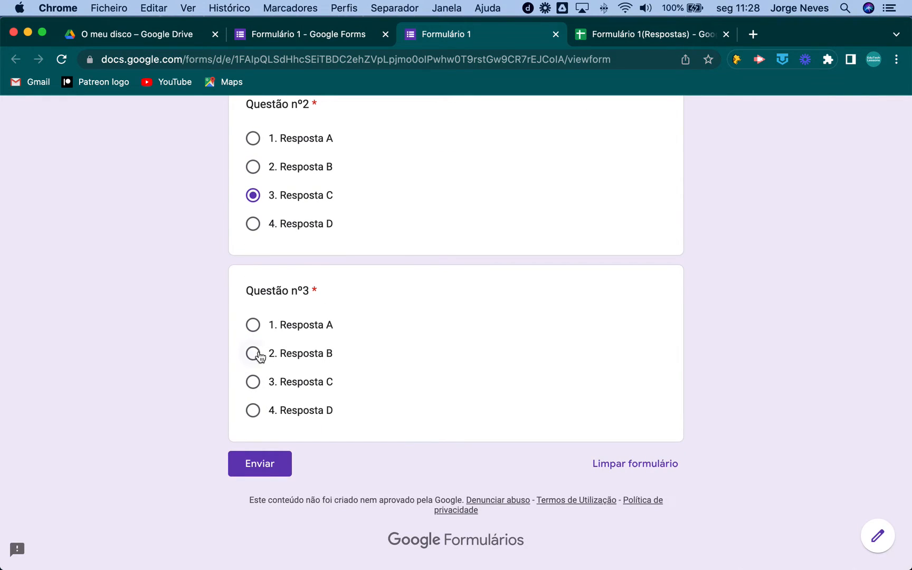
pyautogui.click(254, 326)
pyautogui.click(267, 465)
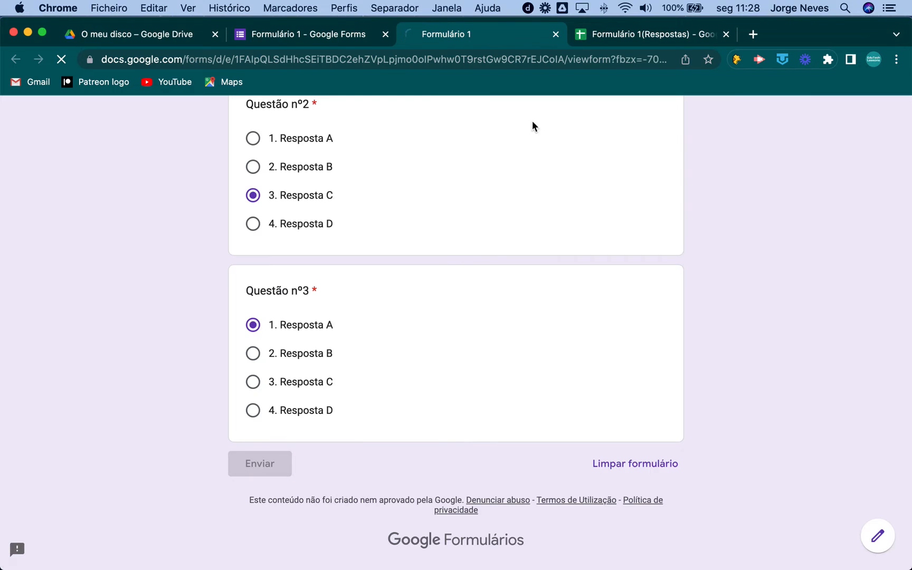
# Check the Formulário 1(Respostas) spreadsheet for the new submission and return to the submitted form's page.
pyautogui.click(647, 37)
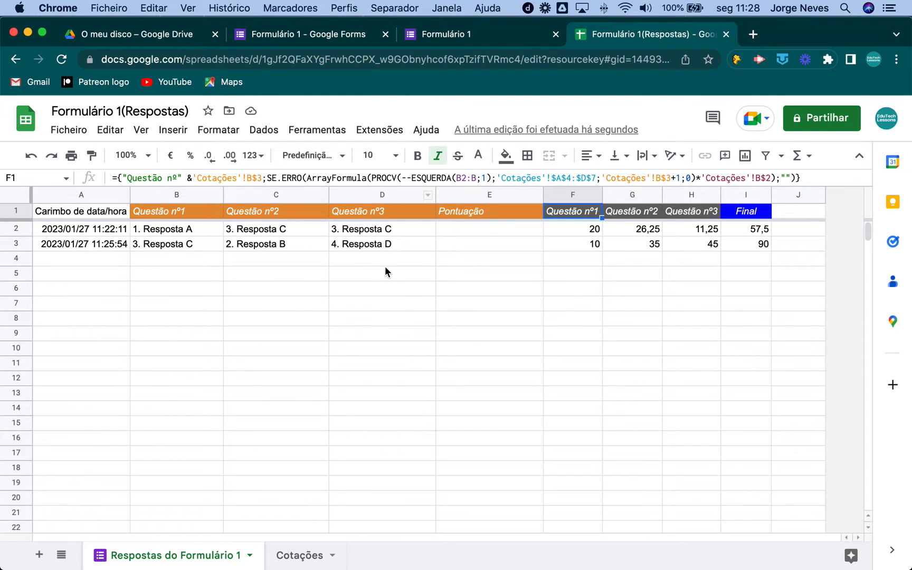
pyautogui.click(468, 35)
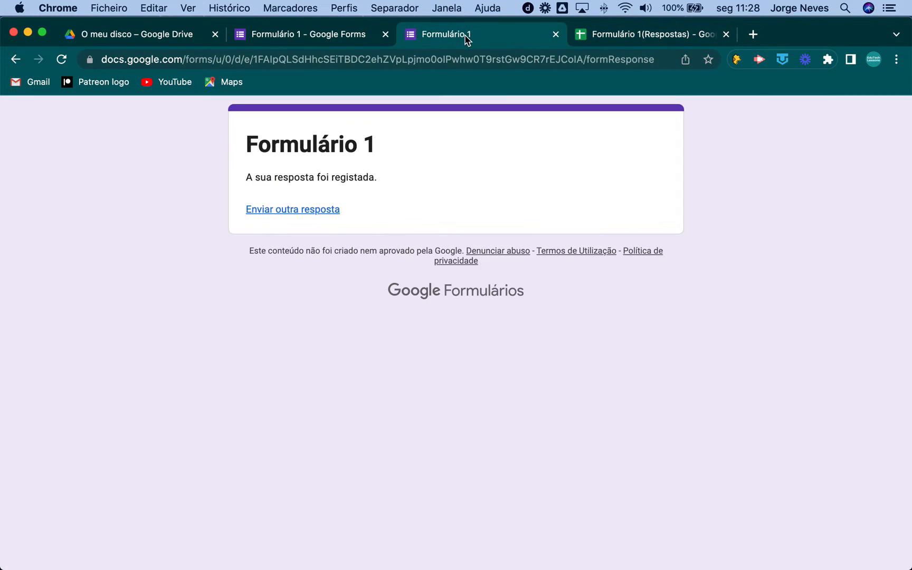
# Switch to the Formulário 1(Respostas) spreadsheet and check the newest response's answers and score cells.
pyautogui.click(631, 37)
pyautogui.click(443, 289)
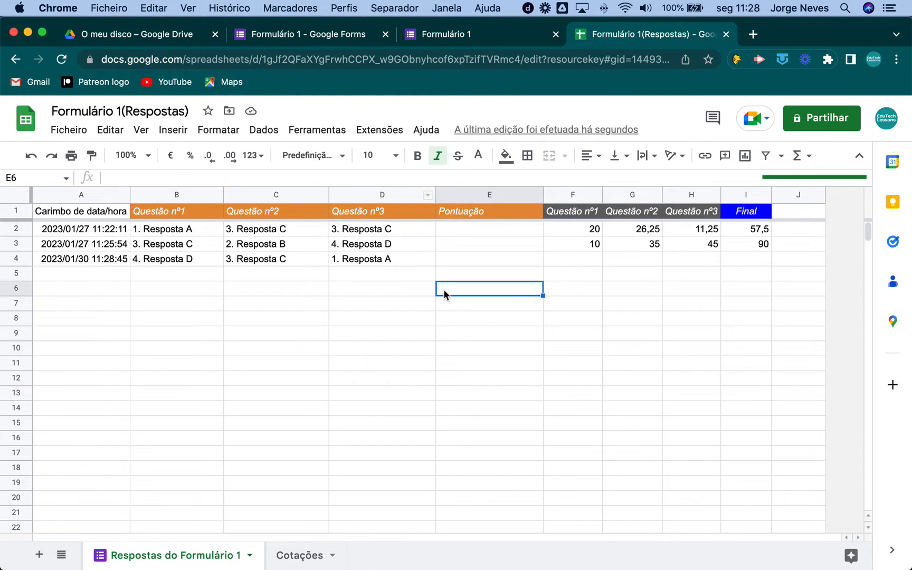
pyautogui.moveTo(97, 263); pyautogui.dragTo(365, 261)
pyautogui.moveTo(580, 259); pyautogui.dragTo(741, 258)
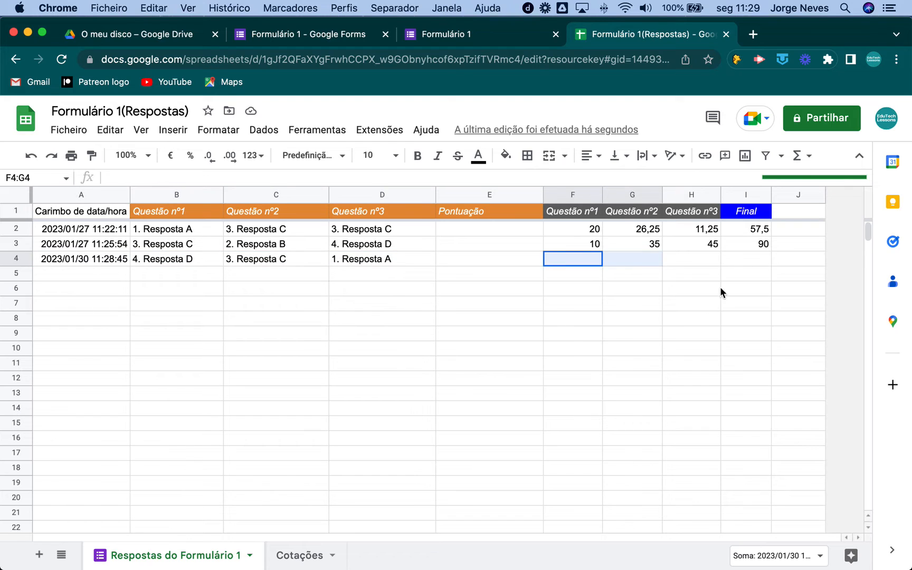
pyautogui.click(704, 310)
pyautogui.click(584, 334)
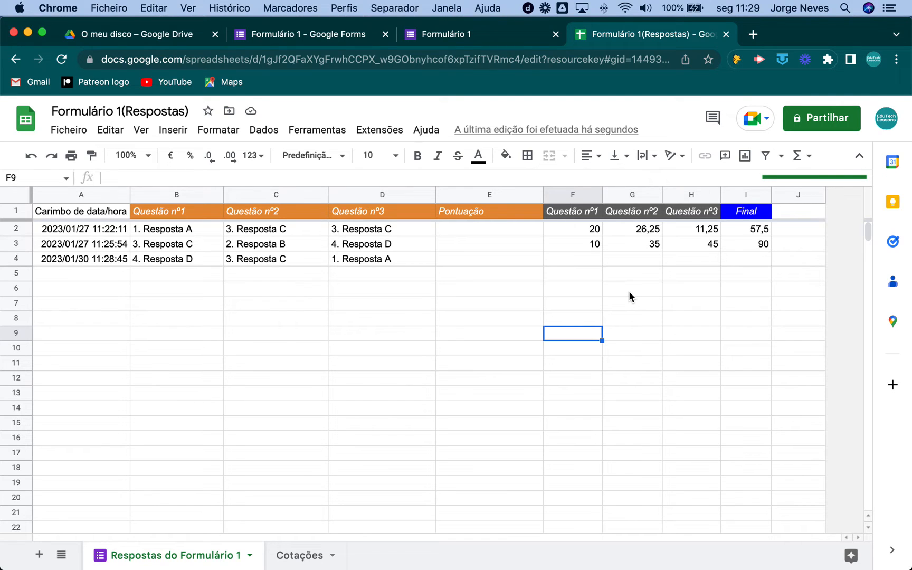
# Check the newest response's points for Questão nº1, Questão nº2 and Questão nº3, plus its Final score.
pyautogui.click(592, 268)
pyautogui.click(587, 263)
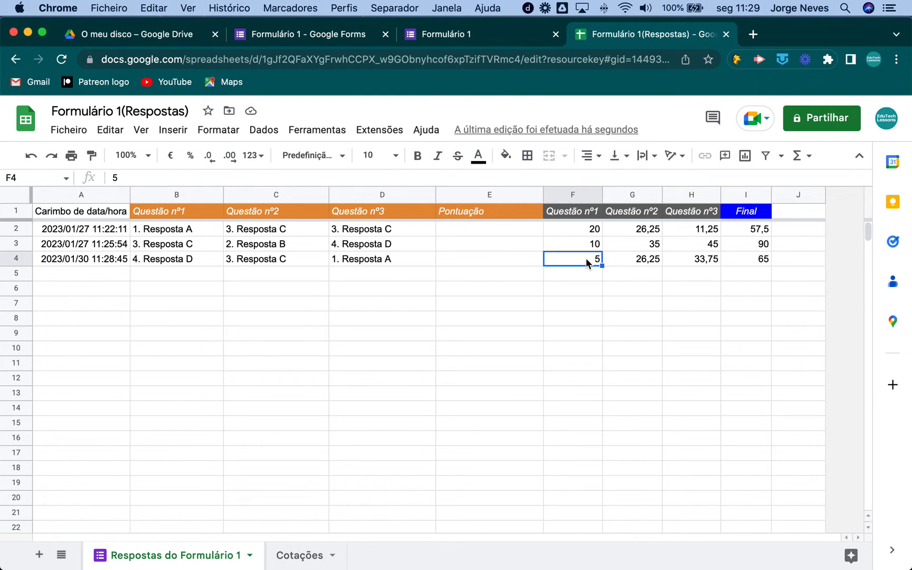
pyautogui.click(649, 262)
pyautogui.click(701, 262)
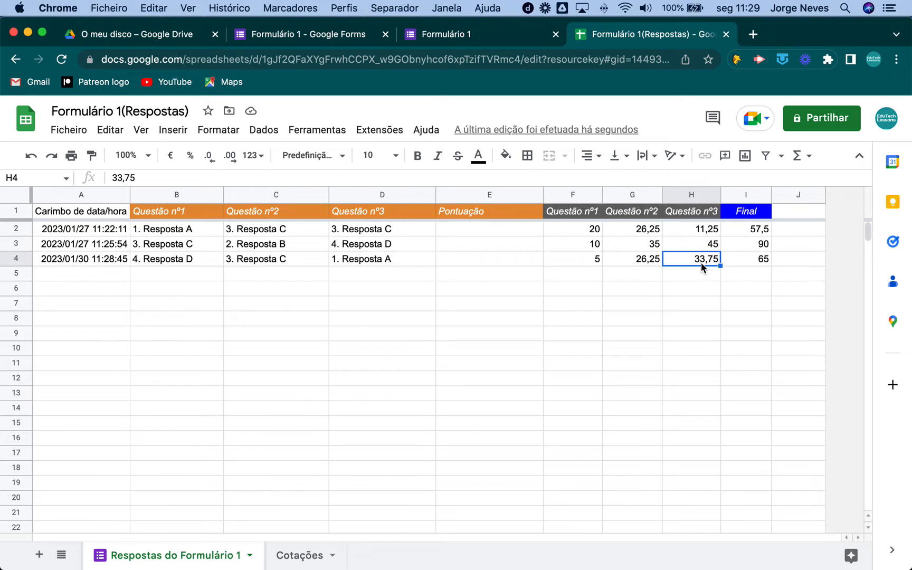
pyautogui.click(763, 262)
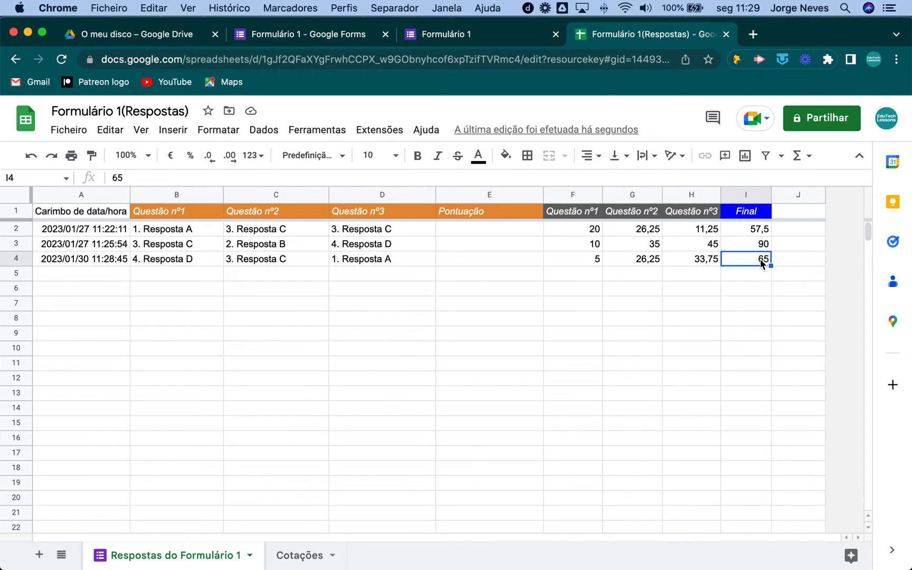
# Review the newest response's three answers and the per-question and Final scores of all submissions.
pyautogui.click(154, 258)
pyautogui.keyDown('shift'); pyautogui.click(386, 258); pyautogui.keyUp('shift')
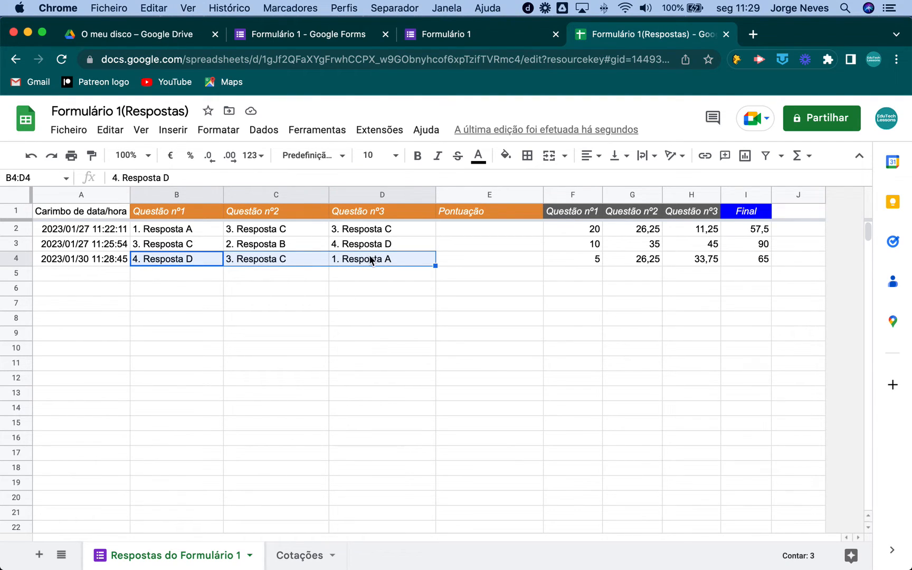
pyautogui.doubleClick(364, 291)
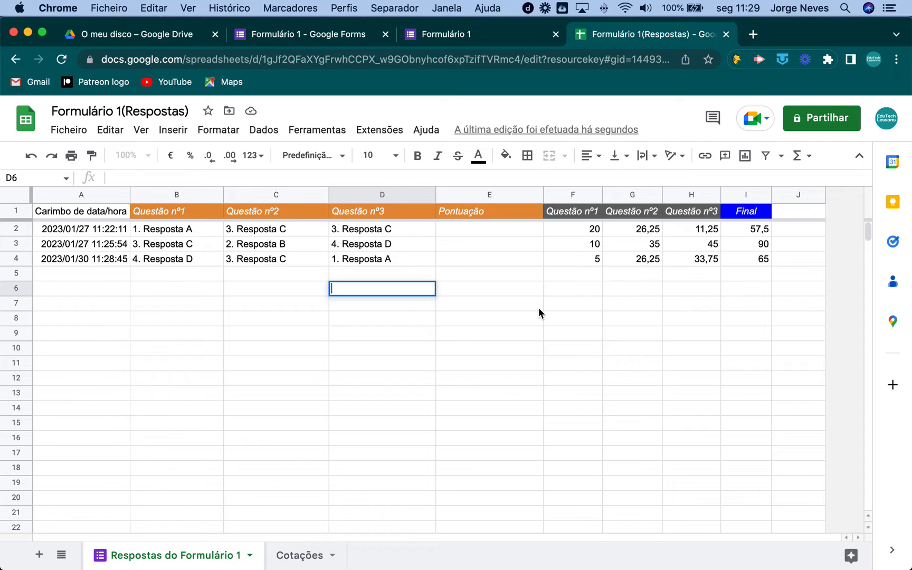
pyautogui.click(590, 231)
pyautogui.keyDown('shift'); pyautogui.click(764, 261); pyautogui.keyUp('shift')
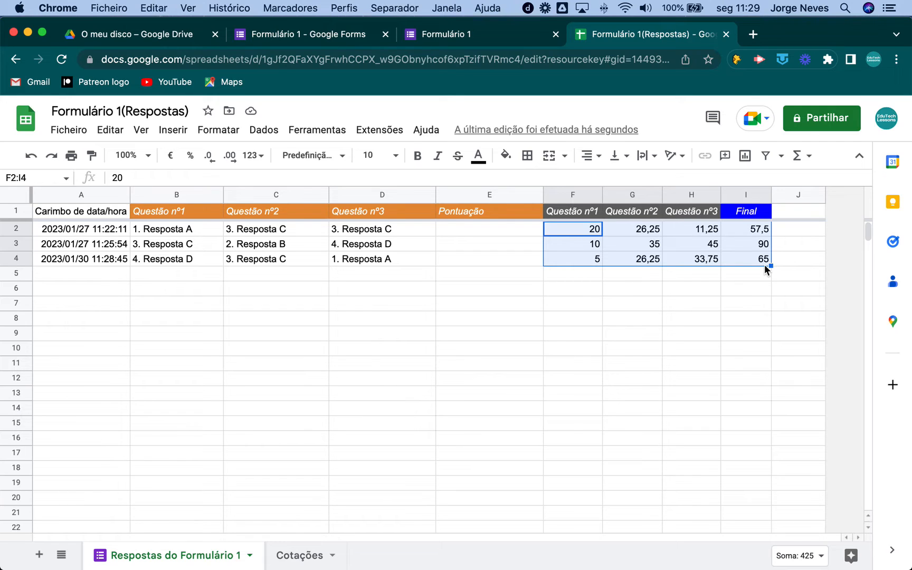
pyautogui.click(757, 276)
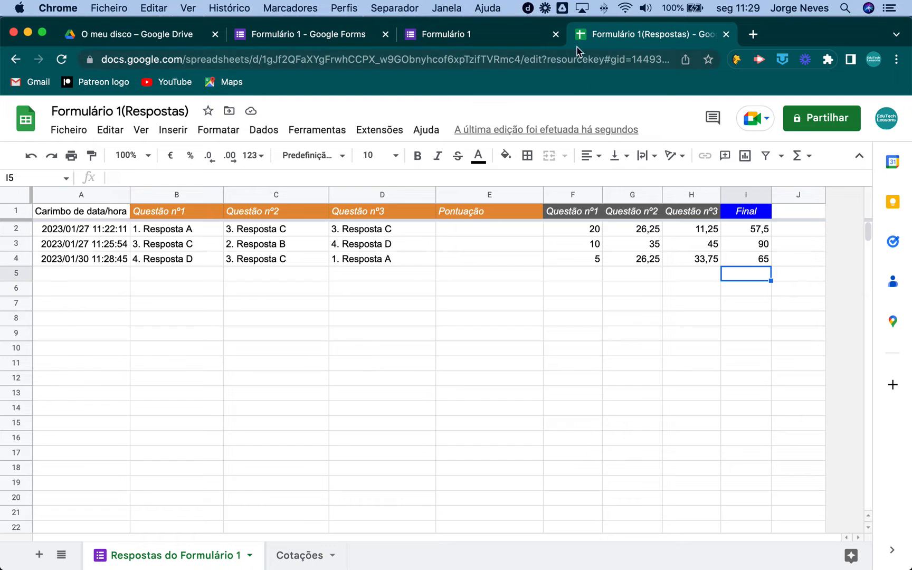
# Open Formulário 2 from Google Drive and close the Formulário 1 editor, its submitted form page and its responses spreadsheet.
pyautogui.click(376, 45)
pyautogui.click(178, 33)
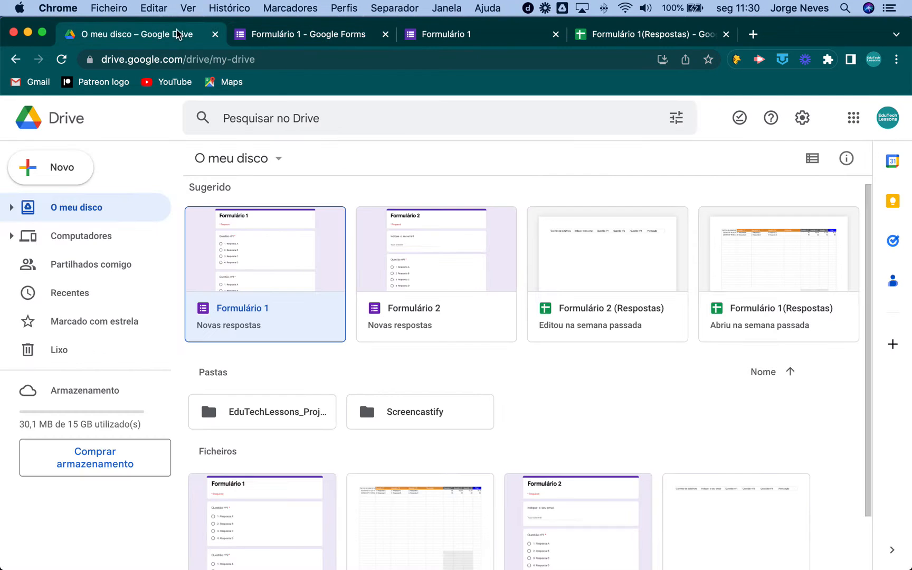
pyautogui.click(414, 246)
pyautogui.doubleClick(446, 256)
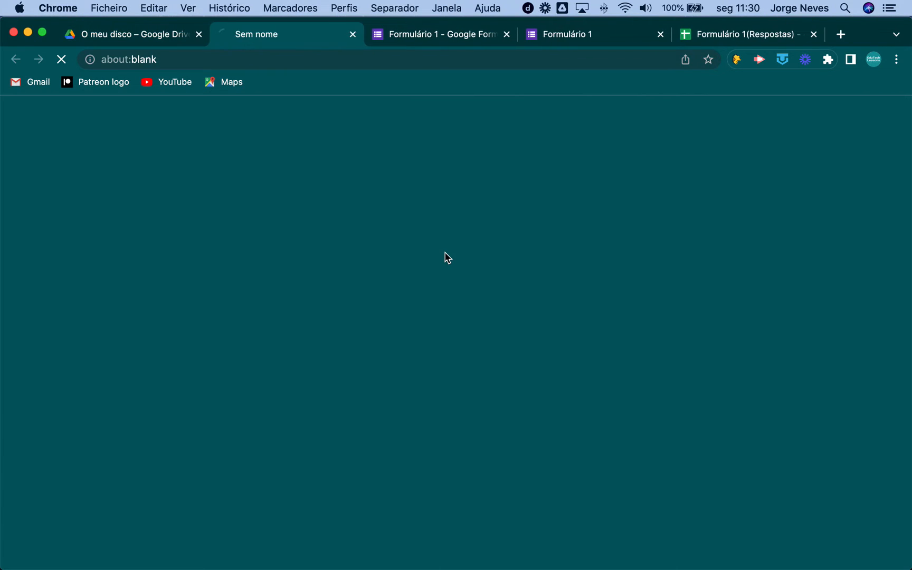
pyautogui.click(449, 37)
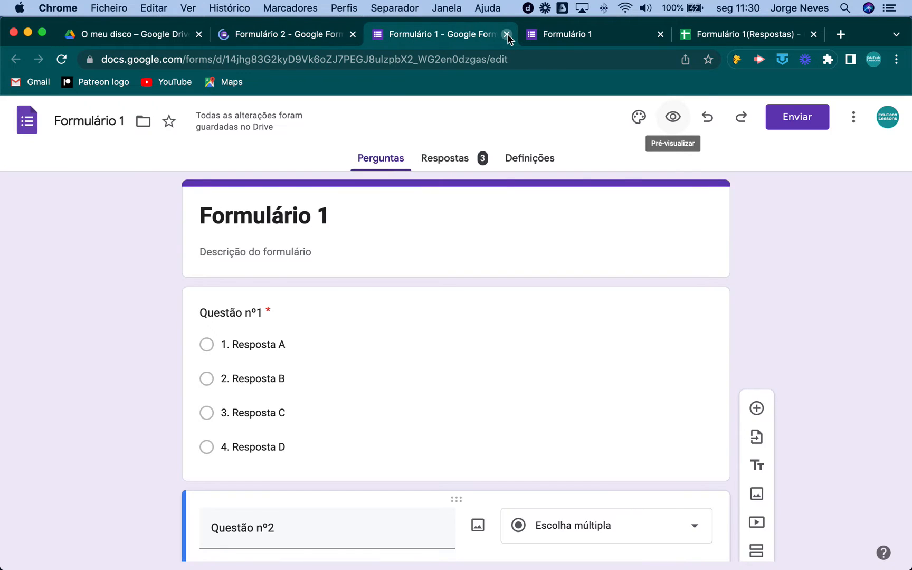
pyautogui.click(507, 35)
pyautogui.click(507, 35)
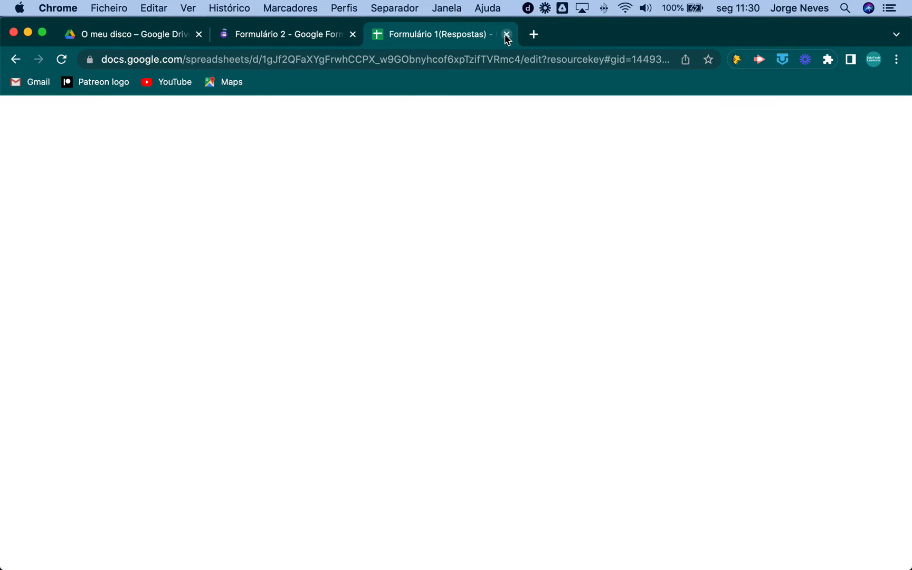
pyautogui.click(507, 35)
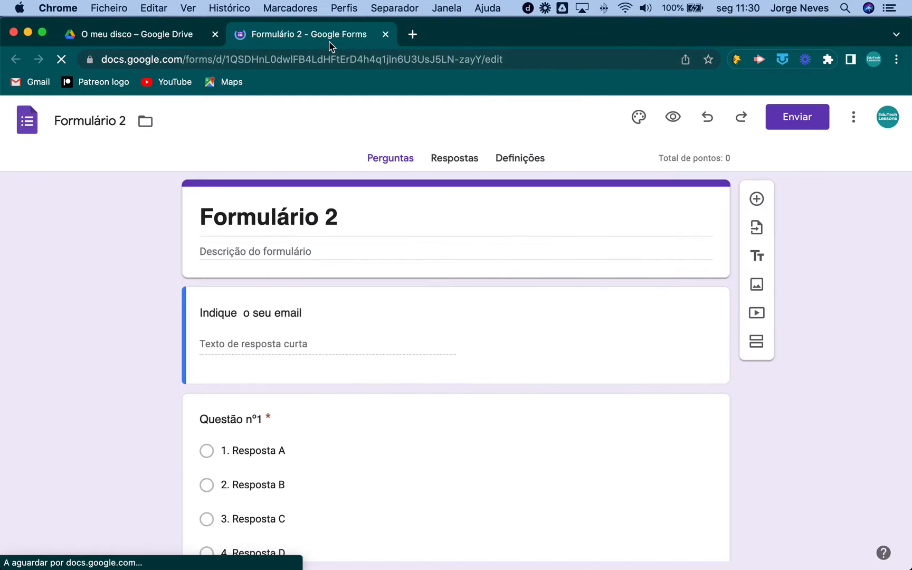
# Open the spreadsheet linked to Formulário 2's responses and return to the form.
pyautogui.scroll(-5, 402, 246)
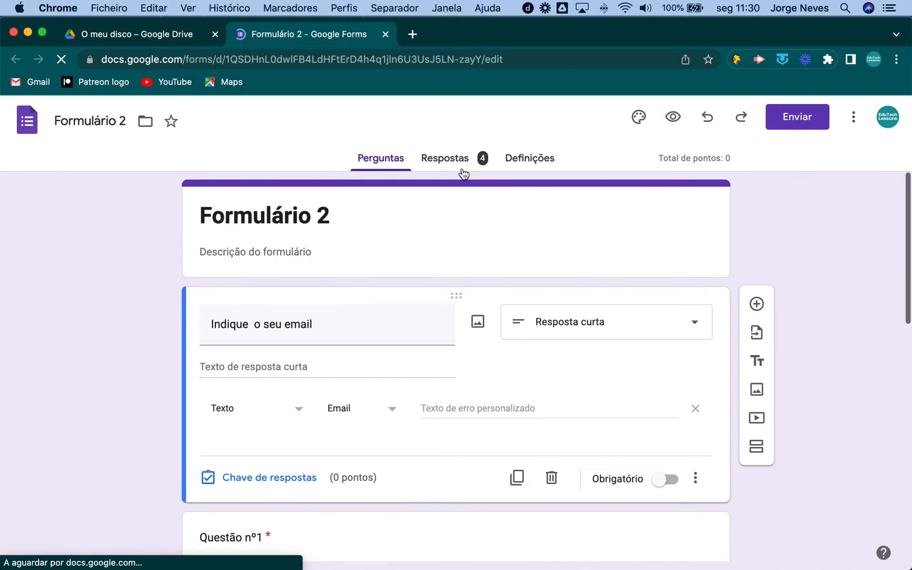
pyautogui.click(454, 160)
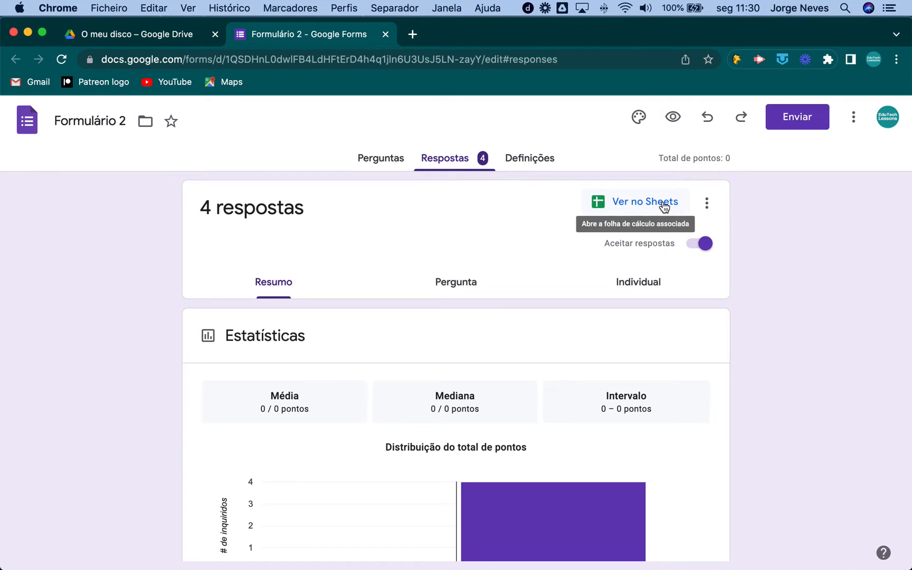
pyautogui.click(706, 205)
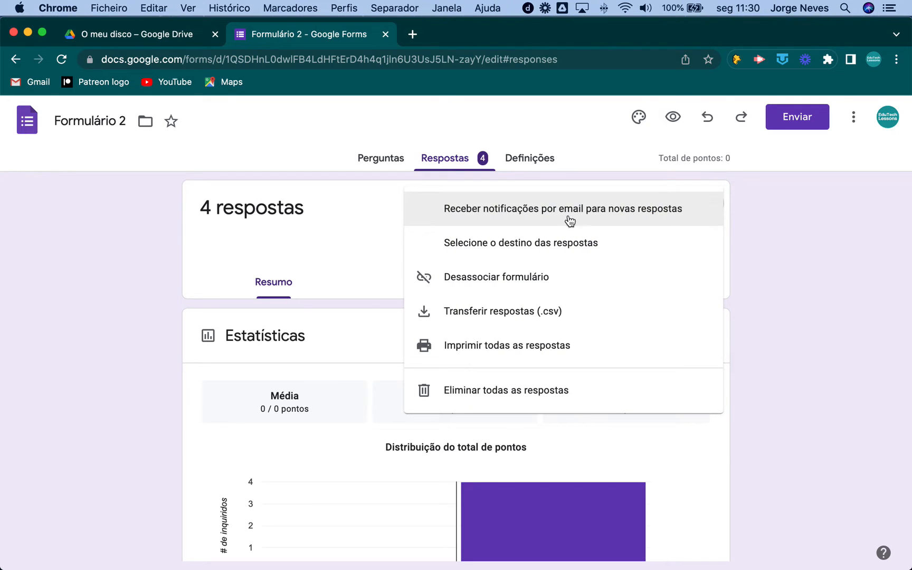
pyautogui.click(598, 154)
pyautogui.click(642, 207)
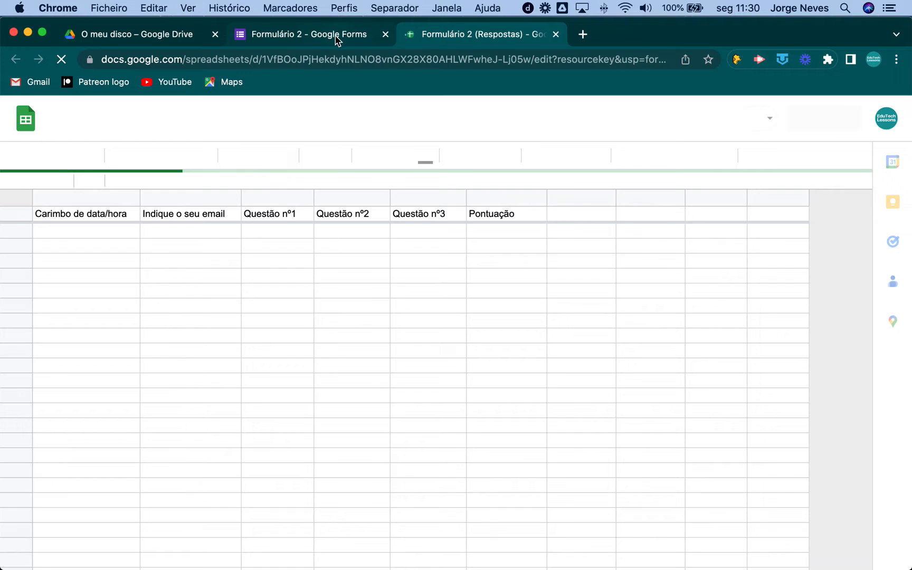
pyautogui.click(338, 36)
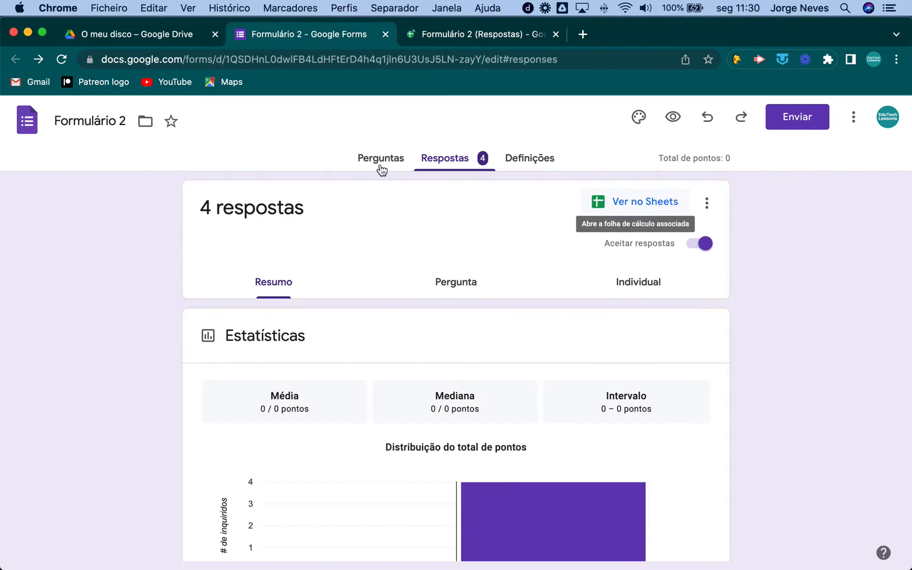
pyautogui.scroll(-1, 418, 223)
pyautogui.scroll(1, 418, 224)
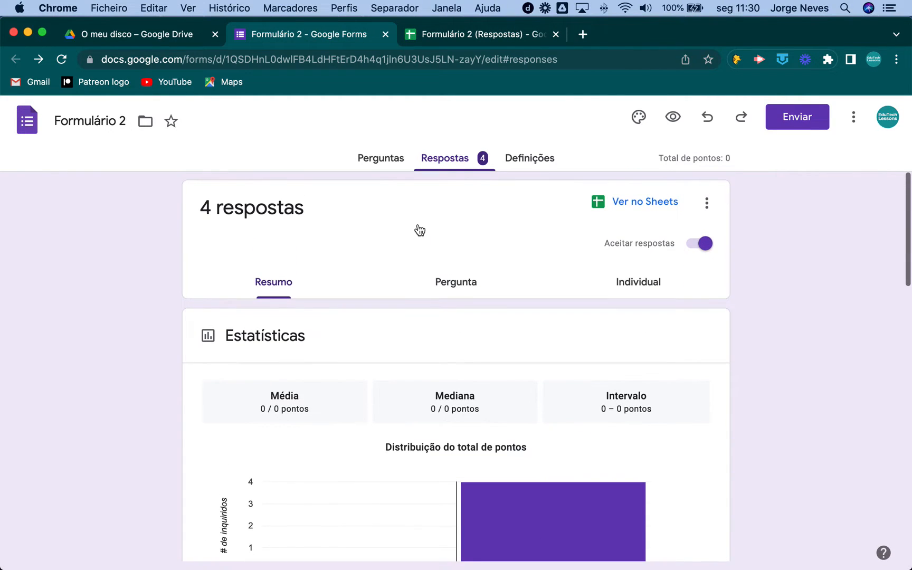
# Delete the "Indique o seu email" short-answer question from Formulário 2.
pyautogui.click(393, 161)
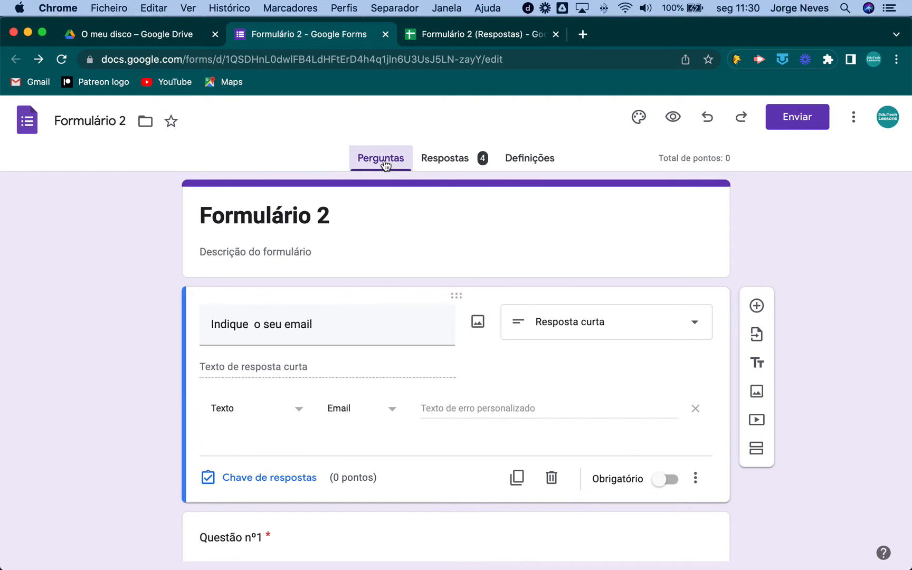
pyautogui.scroll(-4, 384, 227)
pyautogui.scroll(4, 385, 231)
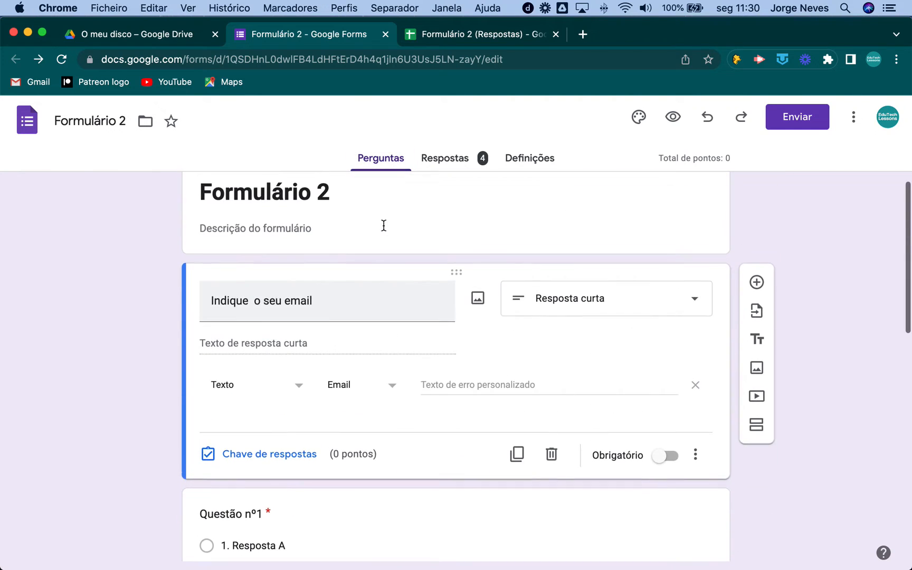
pyautogui.moveTo(338, 302); pyautogui.dragTo(220, 304)
pyautogui.click(347, 302)
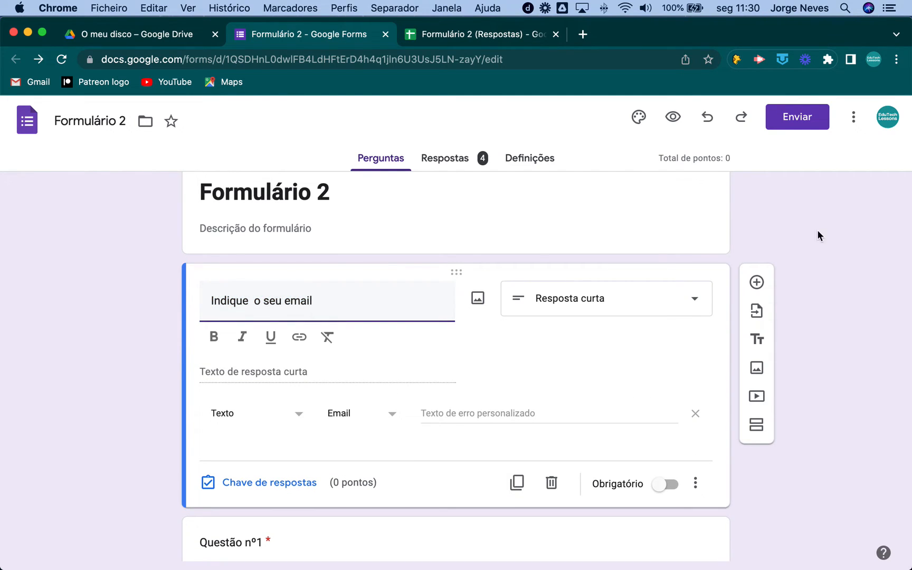
pyautogui.click(823, 206)
pyautogui.scroll(-2, 520, 313)
pyautogui.scroll(2, 520, 307)
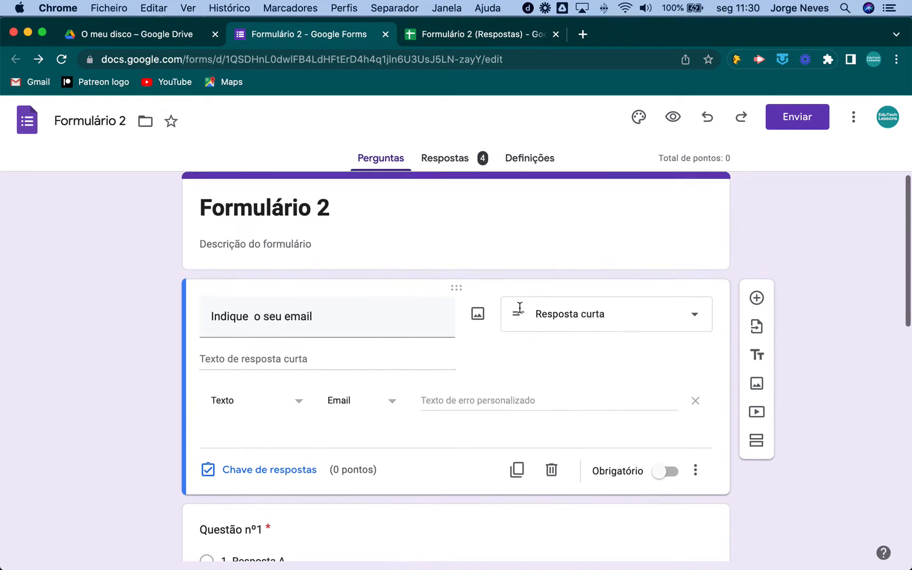
pyautogui.scroll(-1, 520, 308)
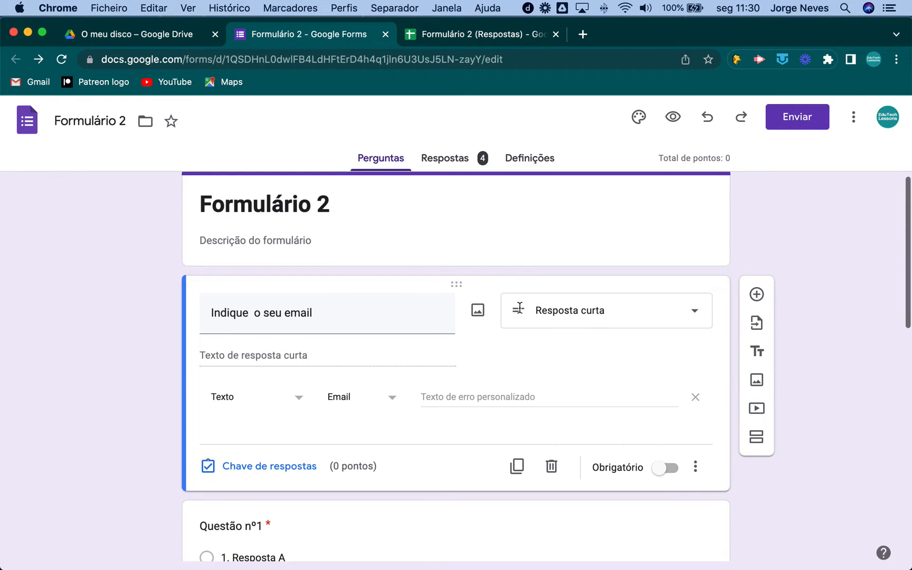
pyautogui.click(552, 466)
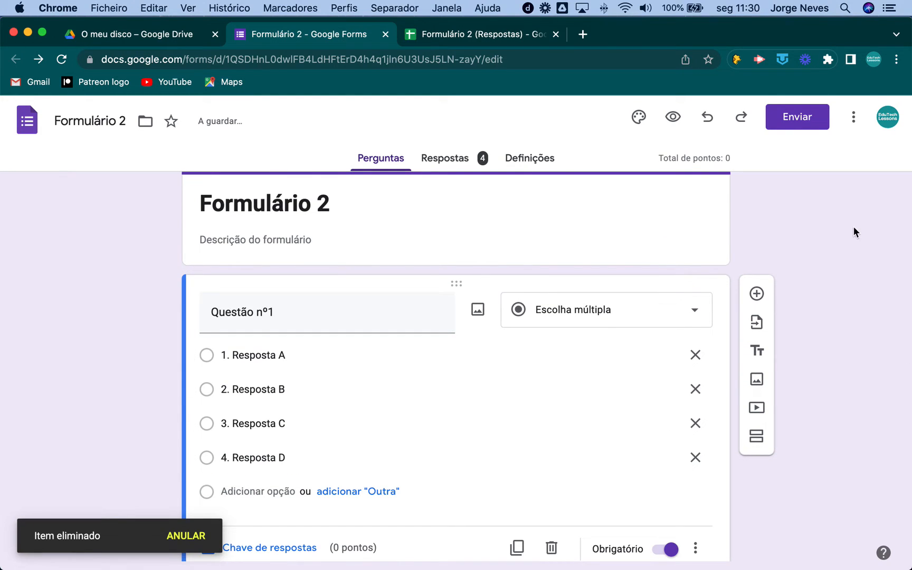
# Look through Formulário 2's multiple-choice questions, Questão nº1 to Questão nº3, and their numbered answer options.
pyautogui.scroll(-2, 472, 340)
pyautogui.scroll(2, 472, 340)
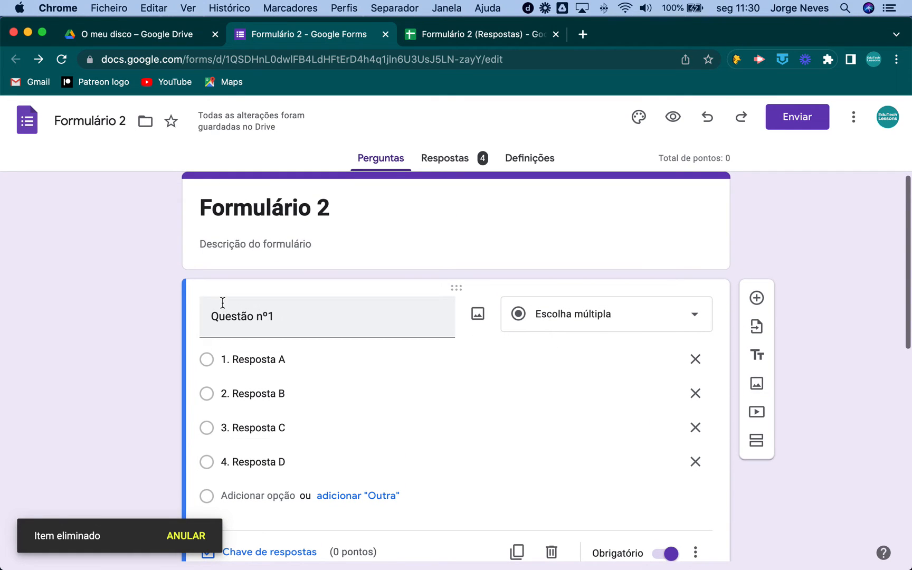
pyautogui.scroll(-10, 323, 317)
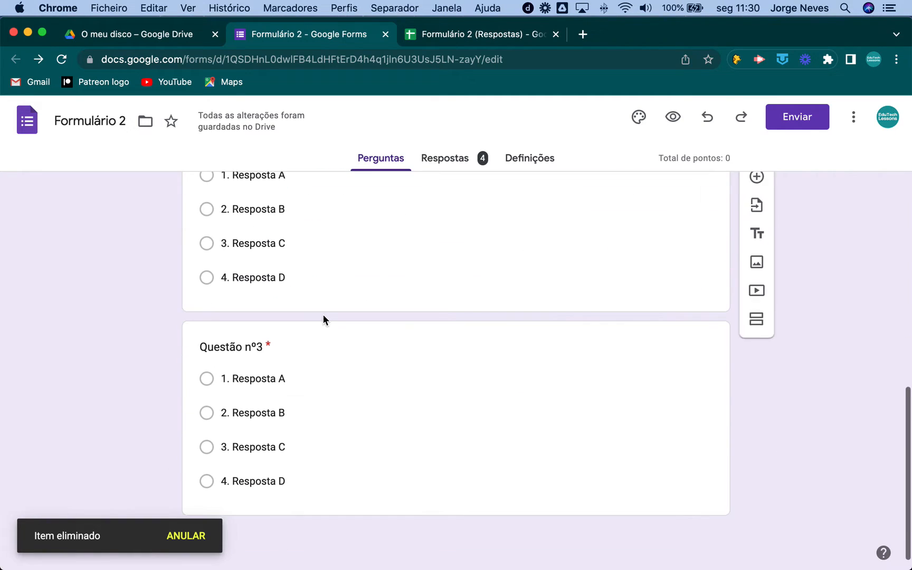
pyautogui.scroll(5, 324, 320)
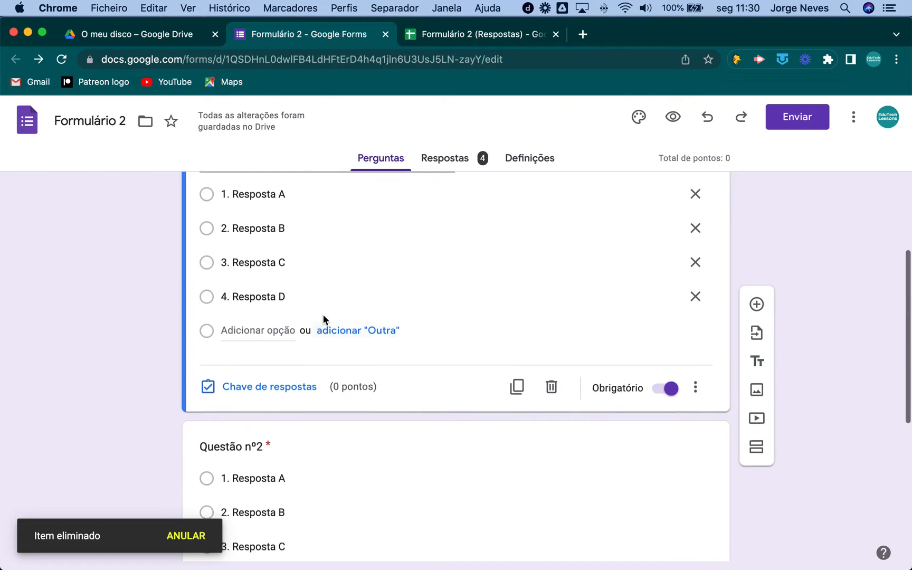
pyautogui.scroll(1, 324, 320)
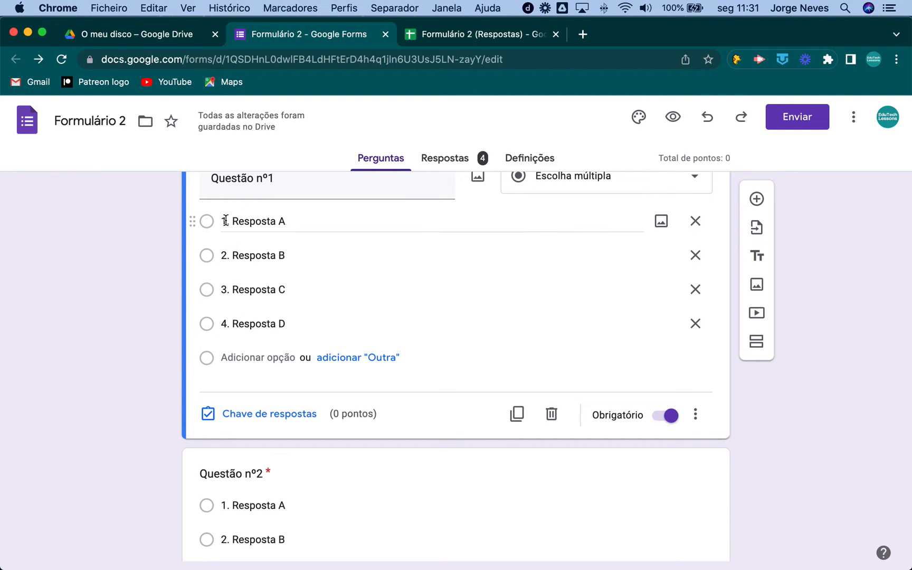
pyautogui.scroll(-5, 257, 346)
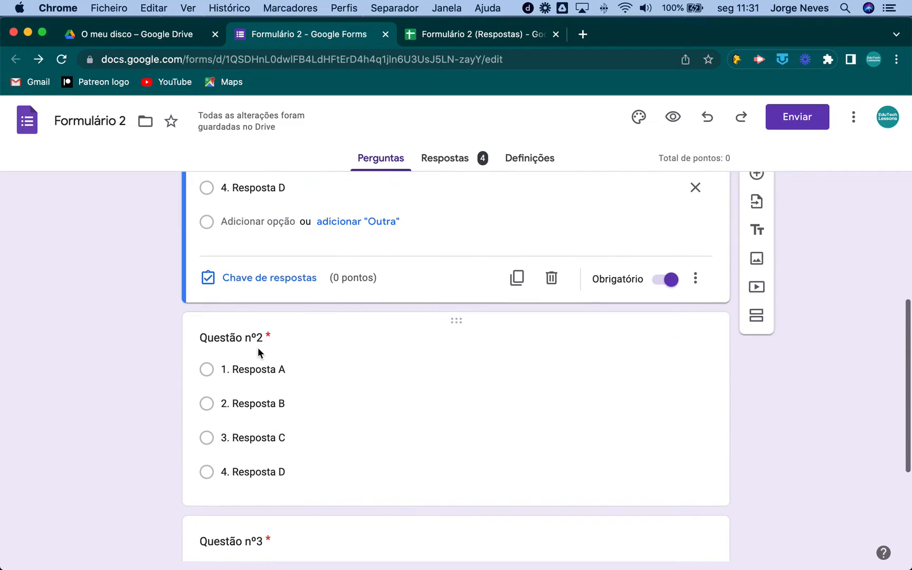
pyautogui.scroll(-2, 269, 460)
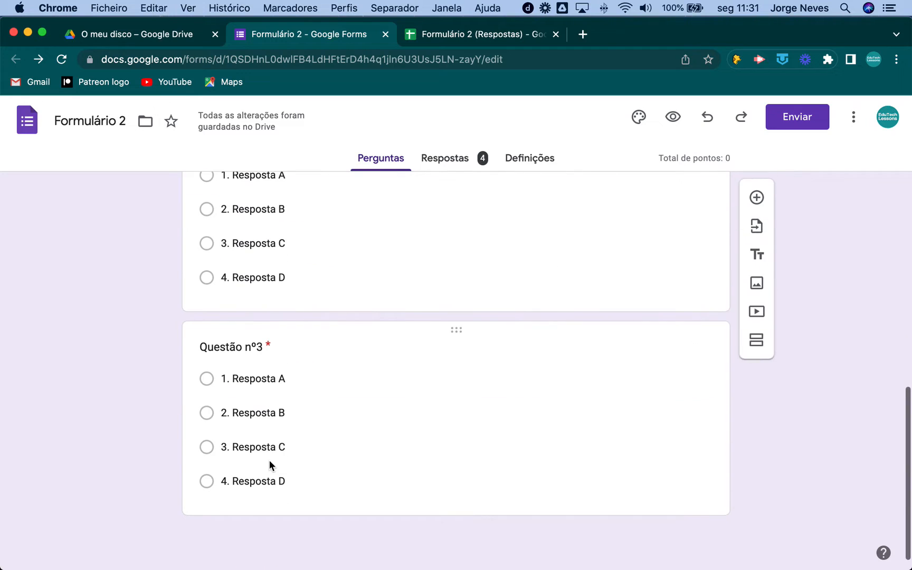
pyautogui.scroll(4, 269, 459)
pyautogui.scroll(5, 269, 461)
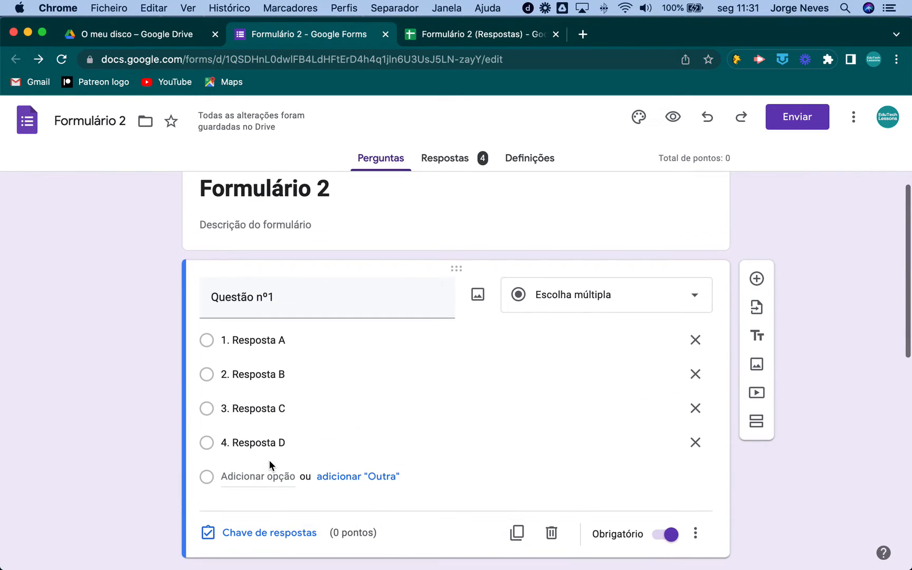
pyautogui.scroll(1, 279, 404)
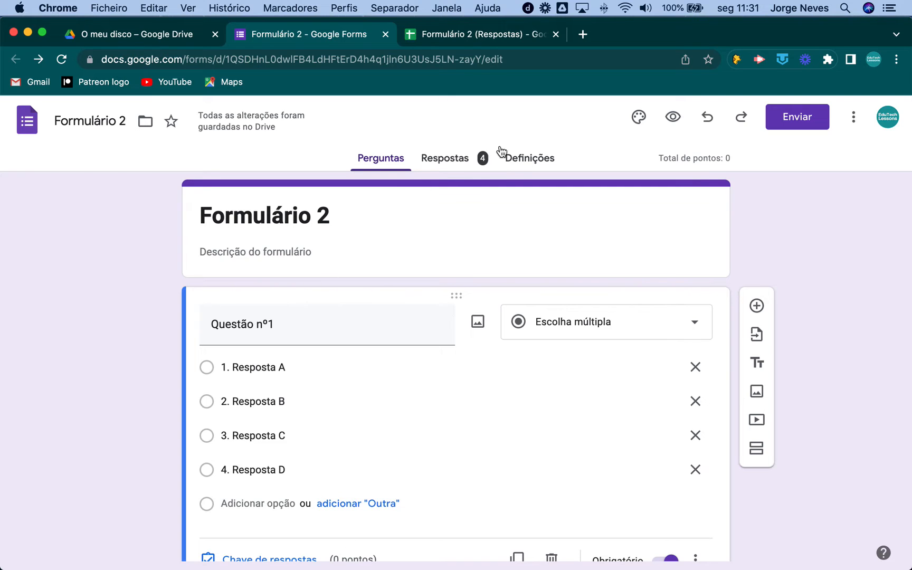
# Open Formulário 2's responses spreadsheet and look over its column headers, from the timestamp to Pontuação.
pyautogui.click(461, 38)
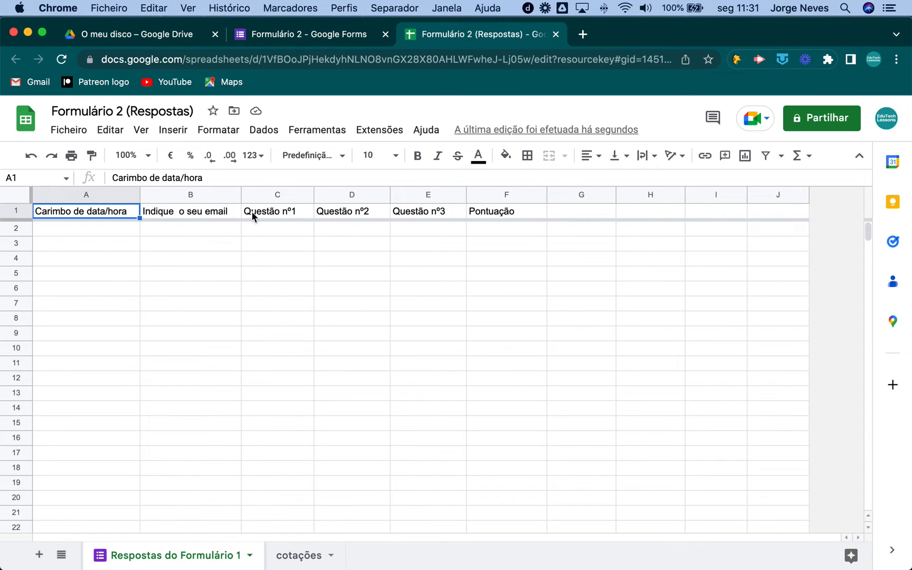
pyautogui.moveTo(496, 212); pyautogui.dragTo(124, 212)
pyautogui.click(294, 260)
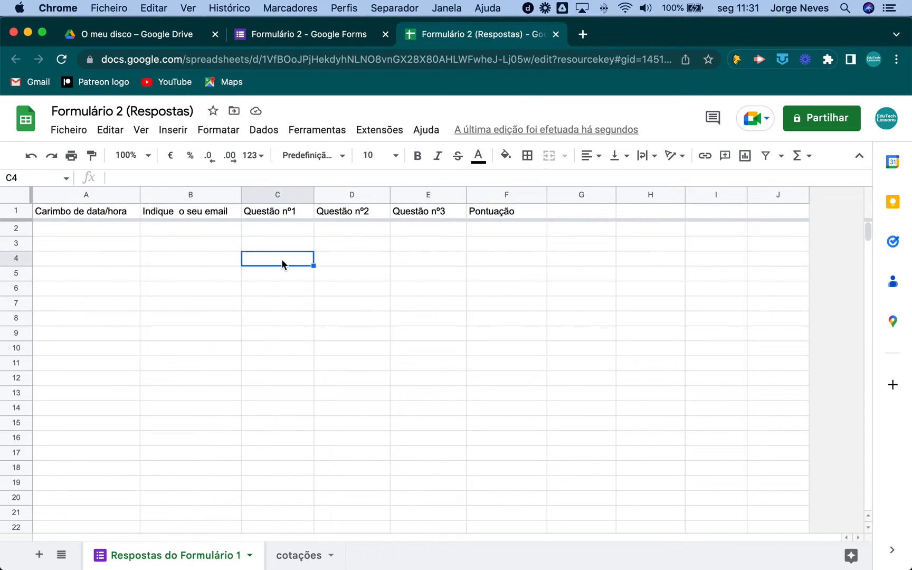
# Examine the cotações sheet's layout: the question numbers in B3:D3 and the answer numbers in A4:A7.
pyautogui.click(296, 557)
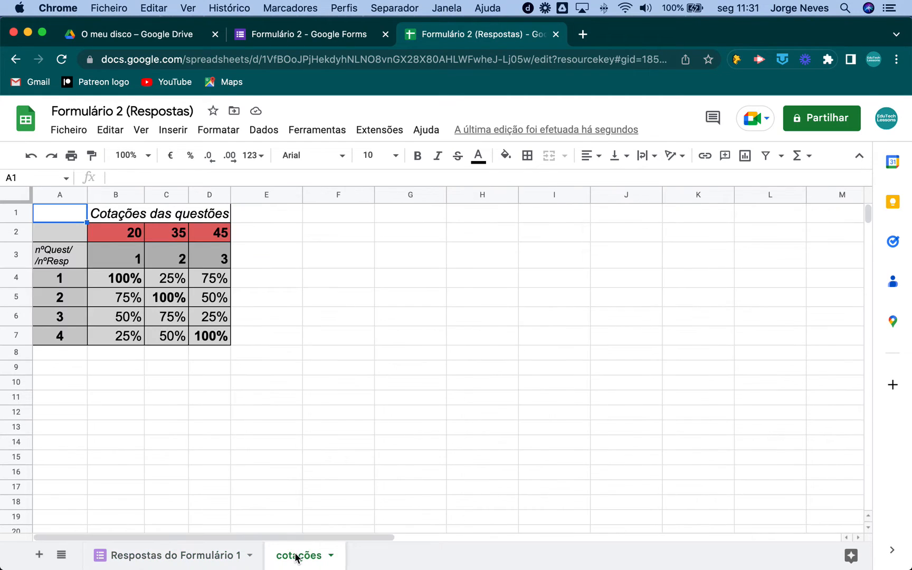
pyautogui.click(215, 371)
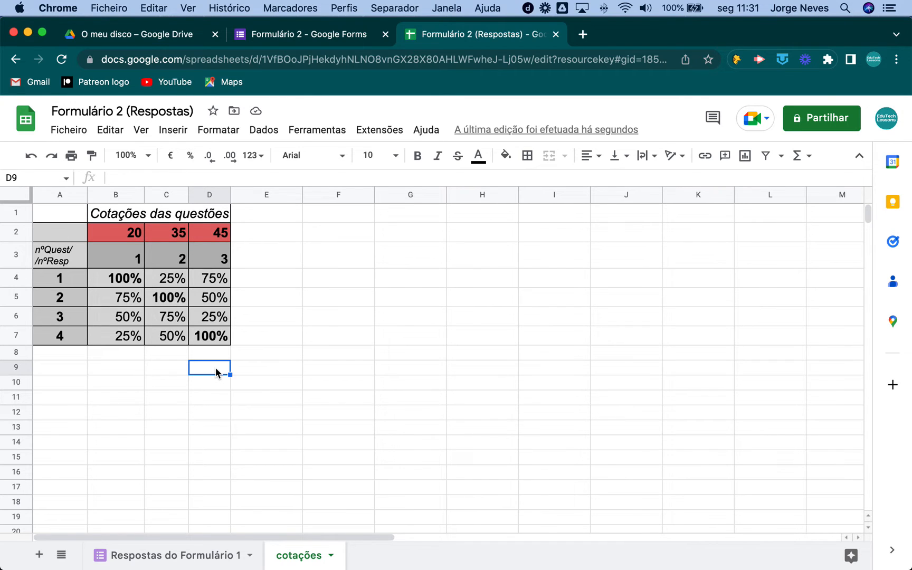
pyautogui.click(129, 259)
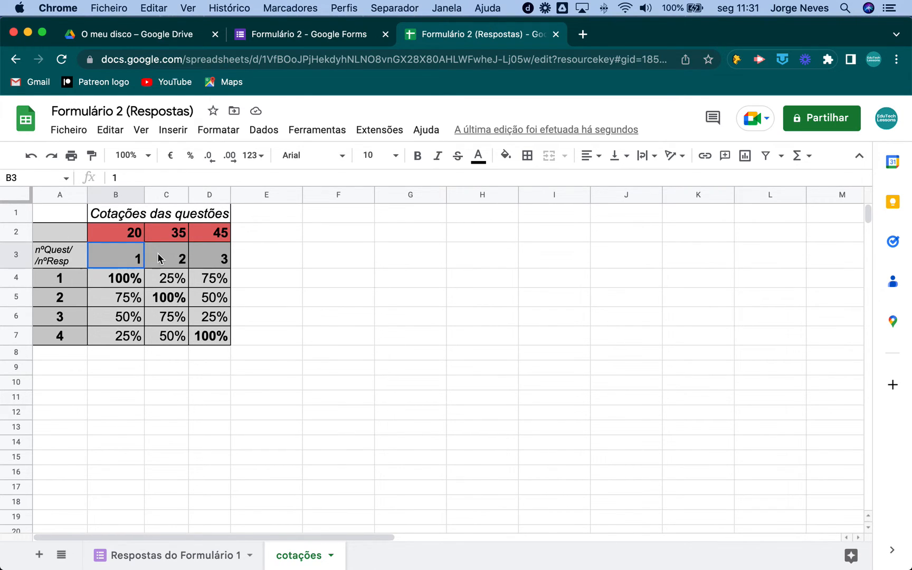
pyautogui.keyDown('shift'); pyautogui.click(217, 257); pyautogui.keyUp('shift')
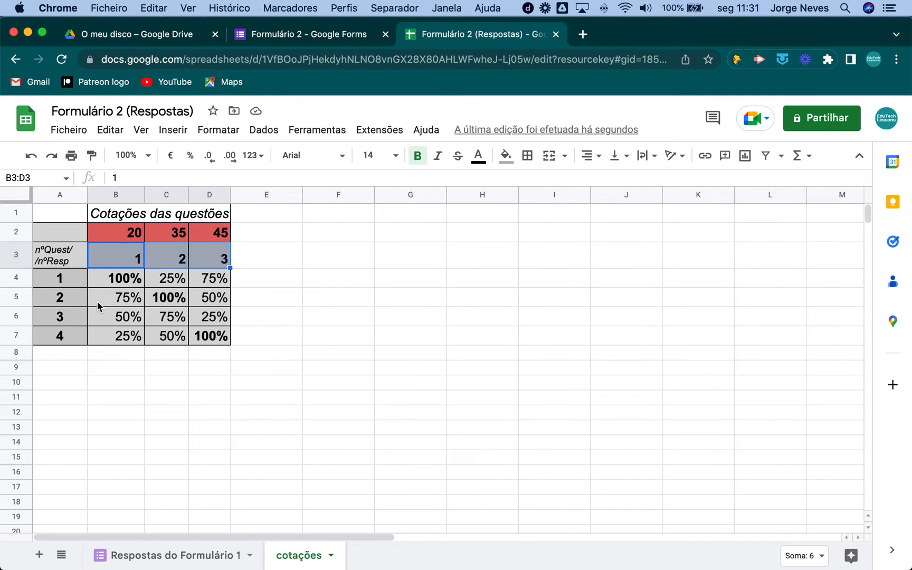
pyautogui.click(71, 283)
pyautogui.moveTo(71, 316); pyautogui.dragTo(70, 339)
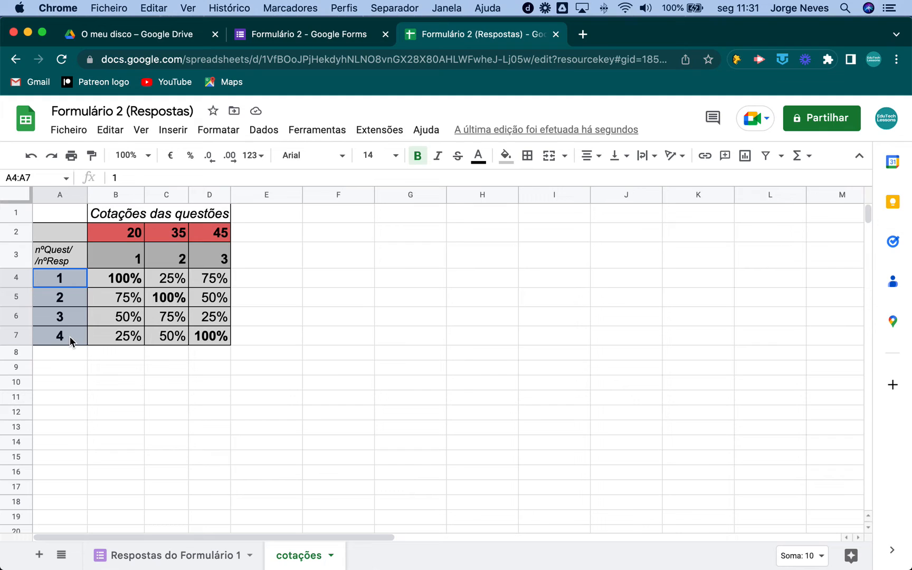
pyautogui.click(73, 280)
pyautogui.click(72, 297)
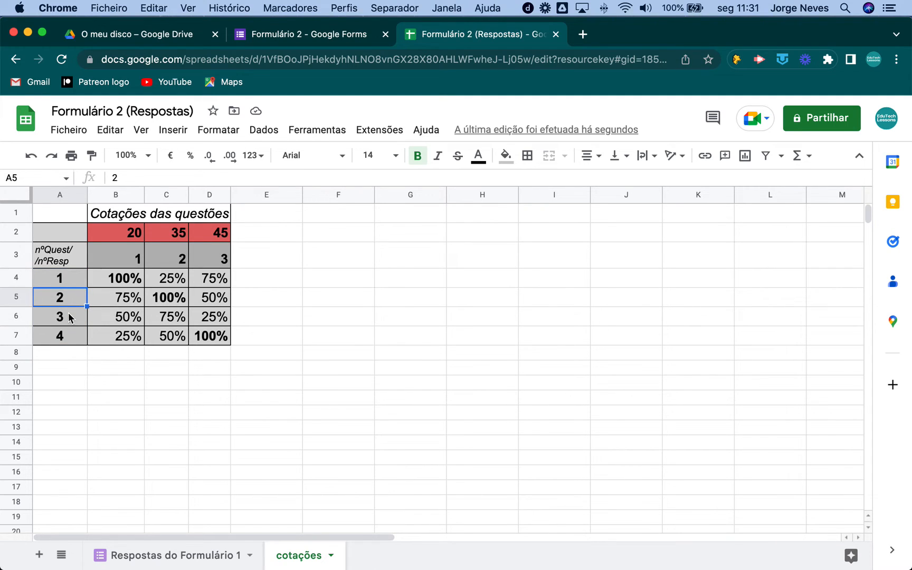
pyautogui.click(69, 317)
pyautogui.click(68, 333)
pyautogui.click(72, 280)
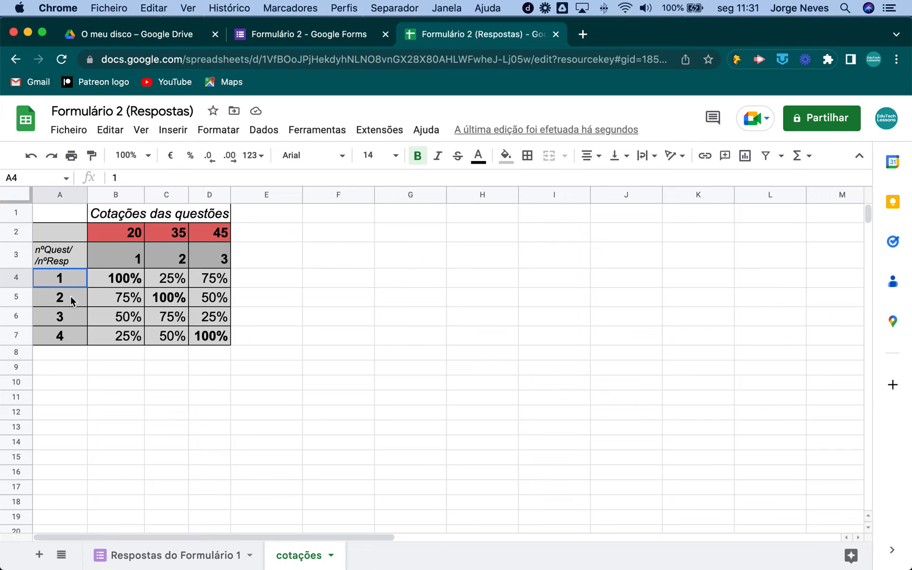
pyautogui.moveTo(73, 300); pyautogui.dragTo(71, 338)
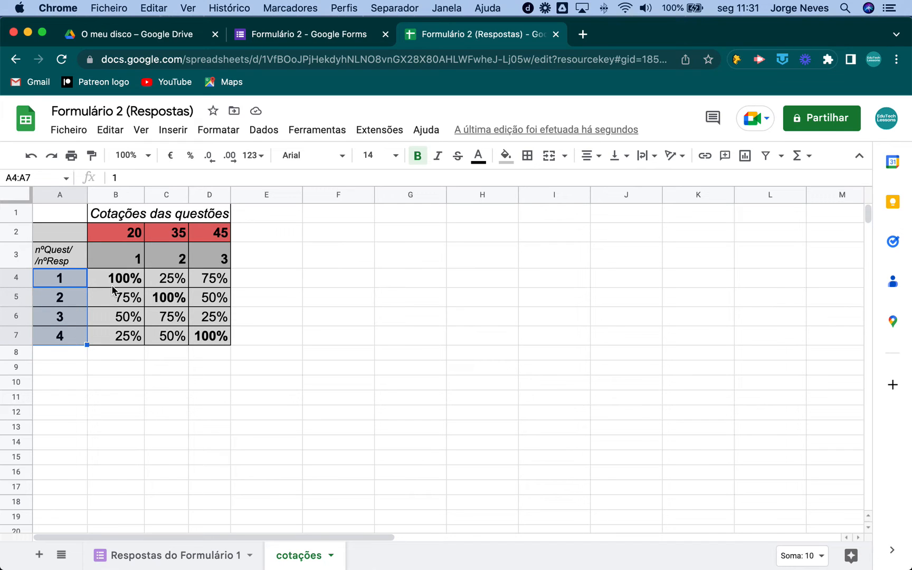
# Examine the percentages assigned to each answer in B4:D7, especially those for question 1.
pyautogui.moveTo(112, 289); pyautogui.dragTo(222, 342)
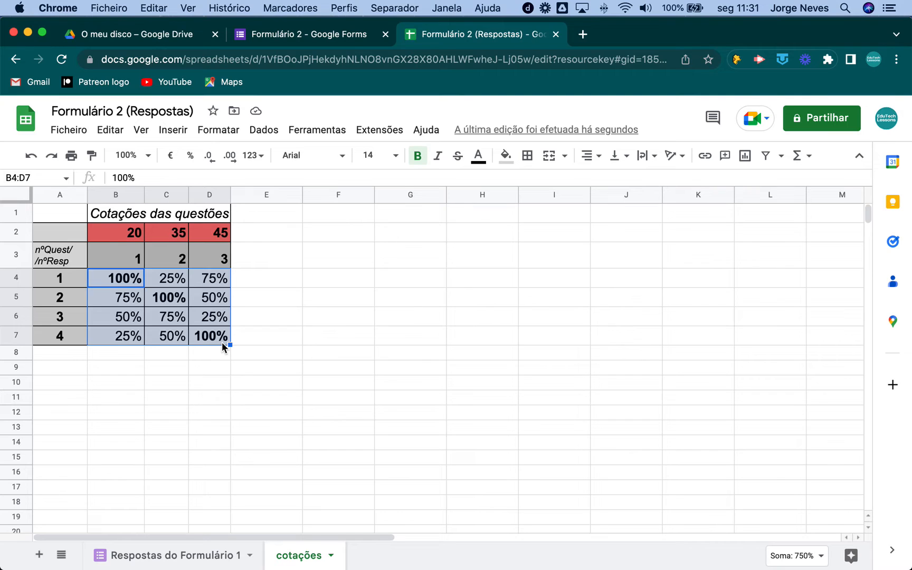
pyautogui.click(128, 283)
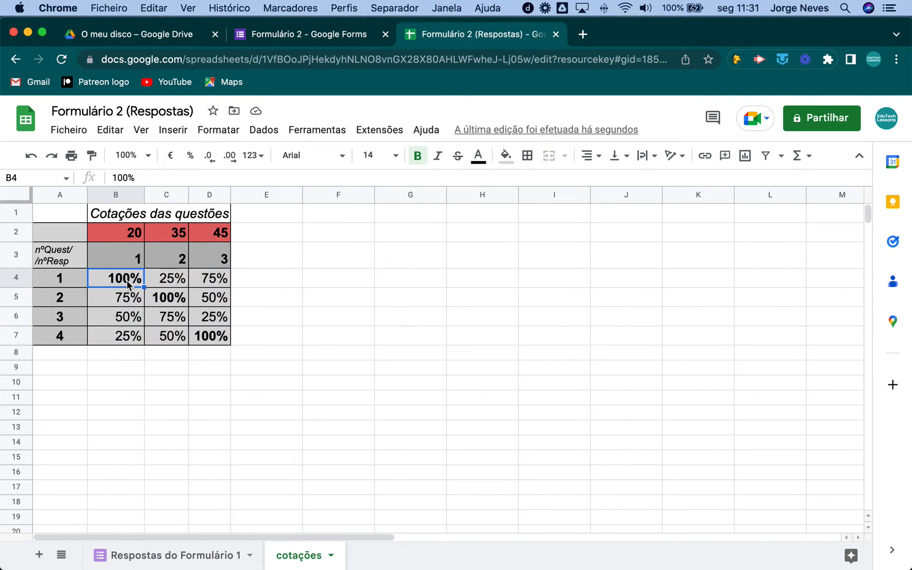
pyautogui.click(128, 298)
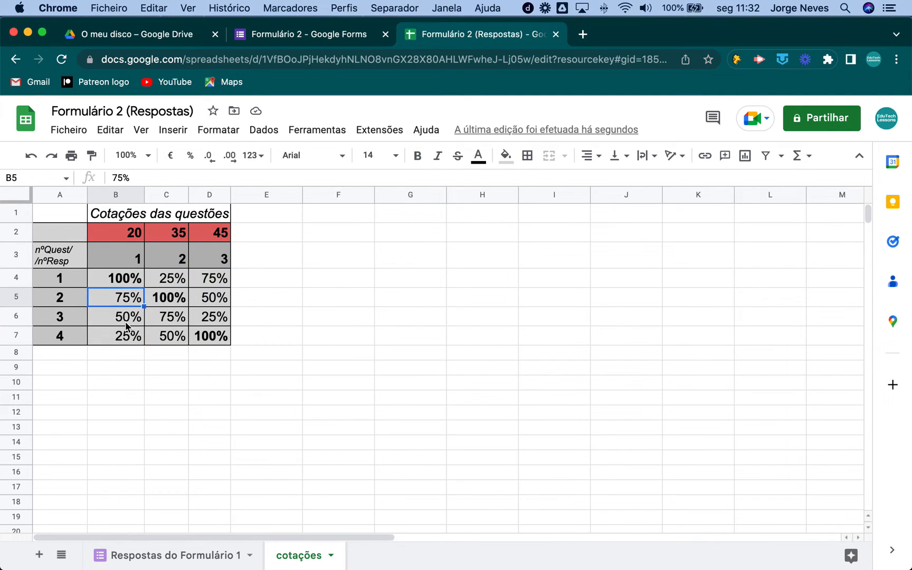
pyautogui.click(127, 320)
pyautogui.click(125, 337)
pyautogui.moveTo(125, 255); pyautogui.dragTo(129, 339)
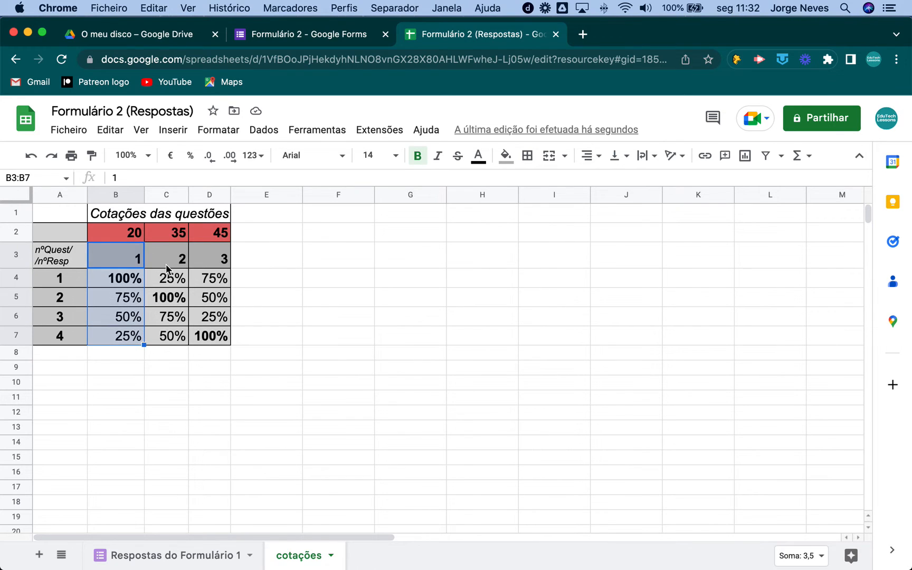
pyautogui.click(126, 285)
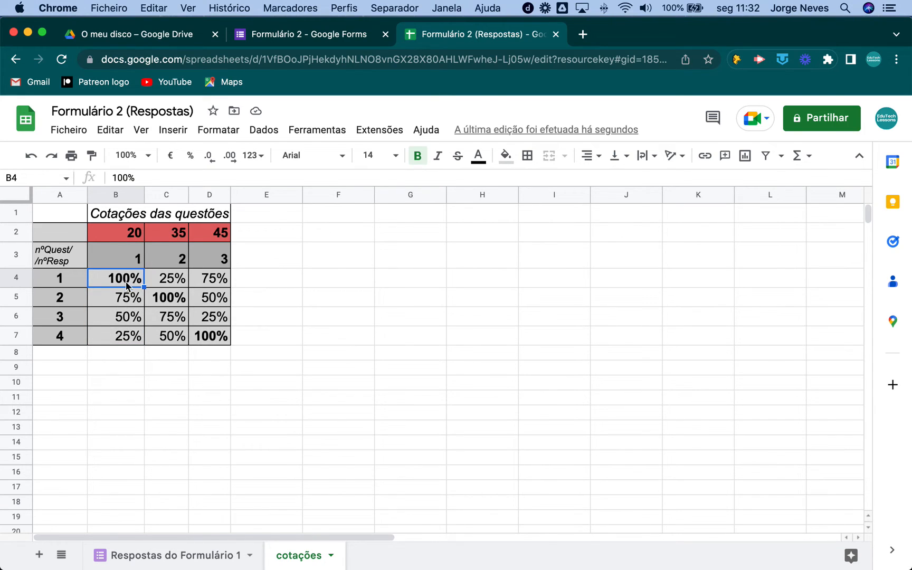
pyautogui.click(129, 339)
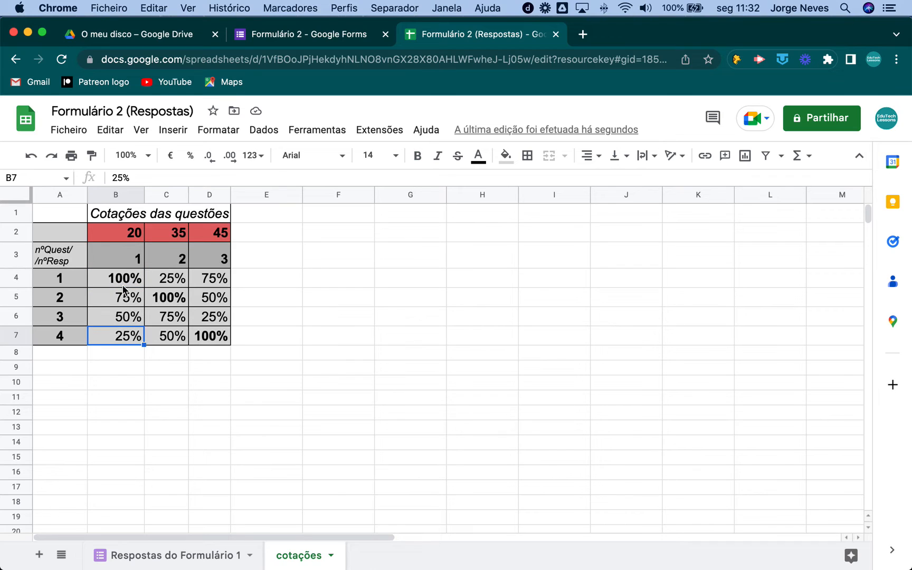
# Examine the points per question in B2:D2 and how the percentages in B4:B7 apply to question 1's points.
pyautogui.click(122, 236)
pyautogui.click(162, 235)
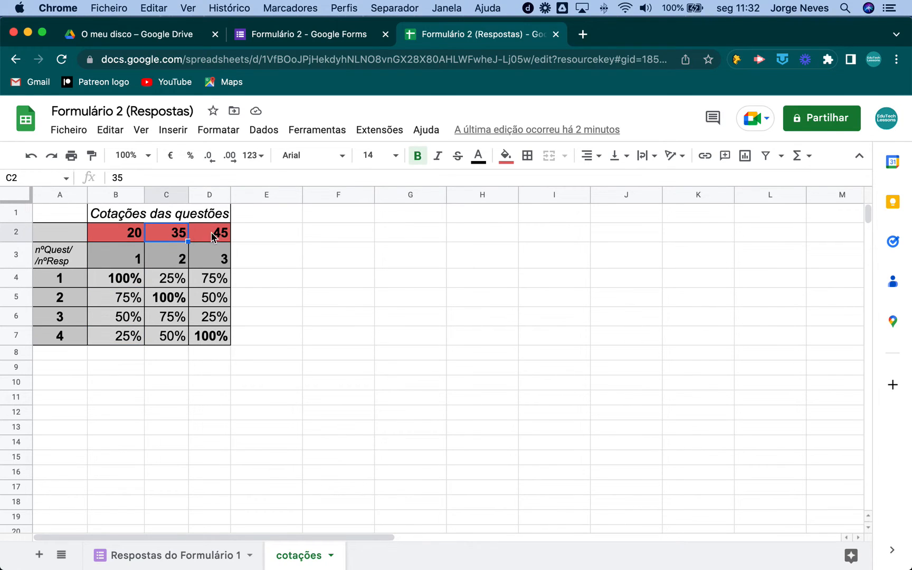
pyautogui.click(196, 236)
pyautogui.click(174, 238)
pyautogui.click(133, 232)
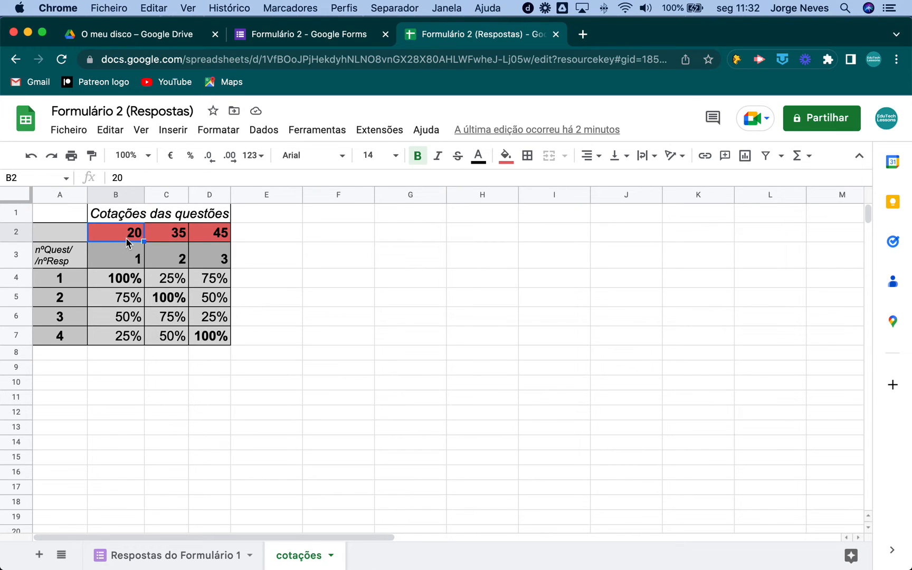
pyautogui.click(167, 240)
pyautogui.click(204, 238)
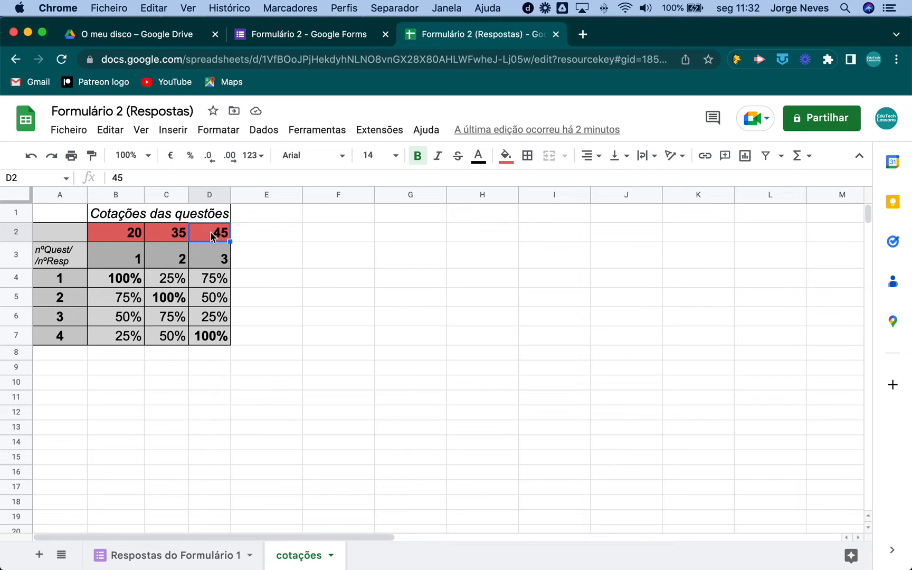
pyautogui.click(121, 280)
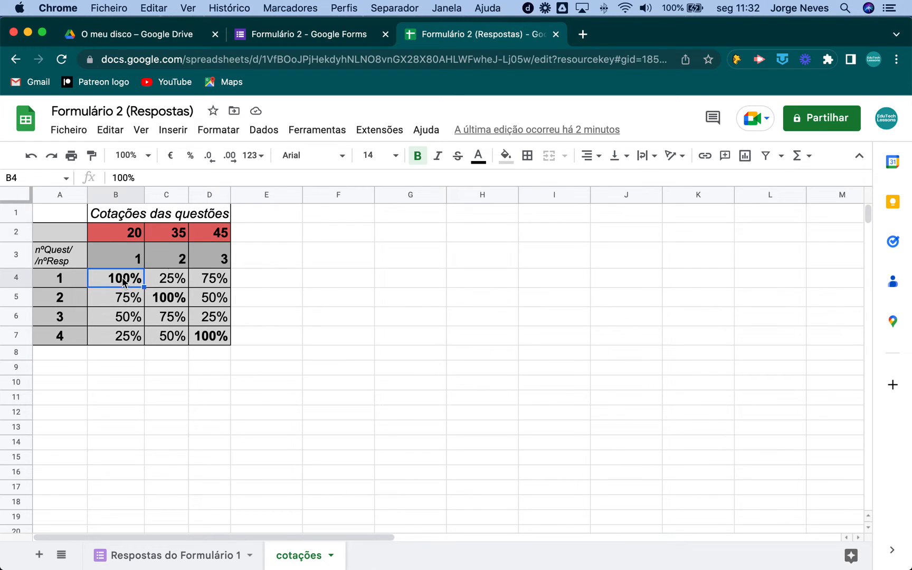
pyautogui.click(120, 300)
pyautogui.click(117, 320)
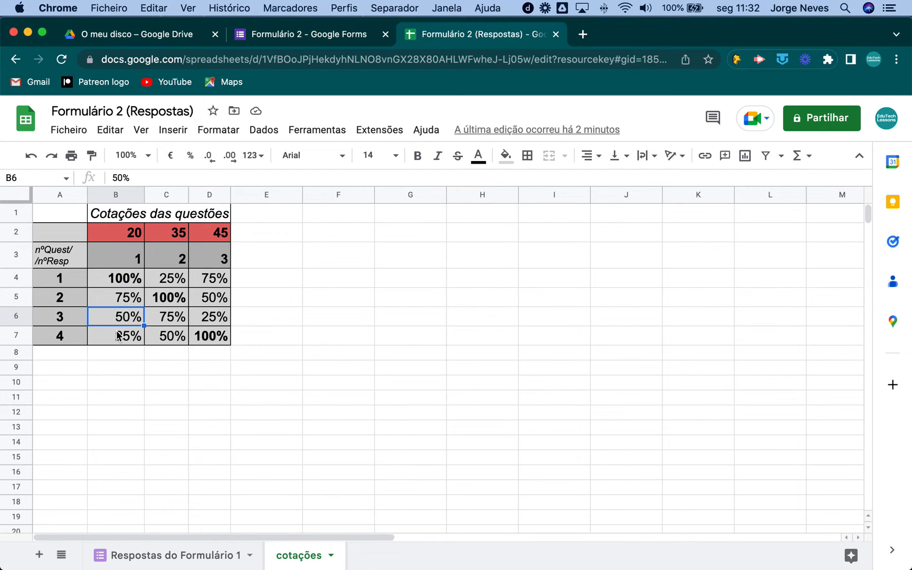
pyautogui.click(120, 337)
pyautogui.click(121, 287)
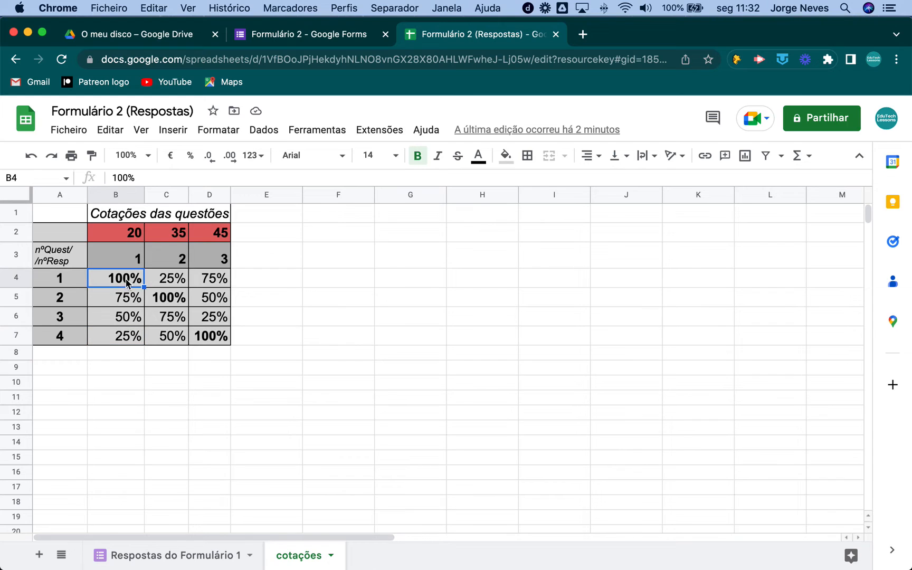
pyautogui.click(135, 231)
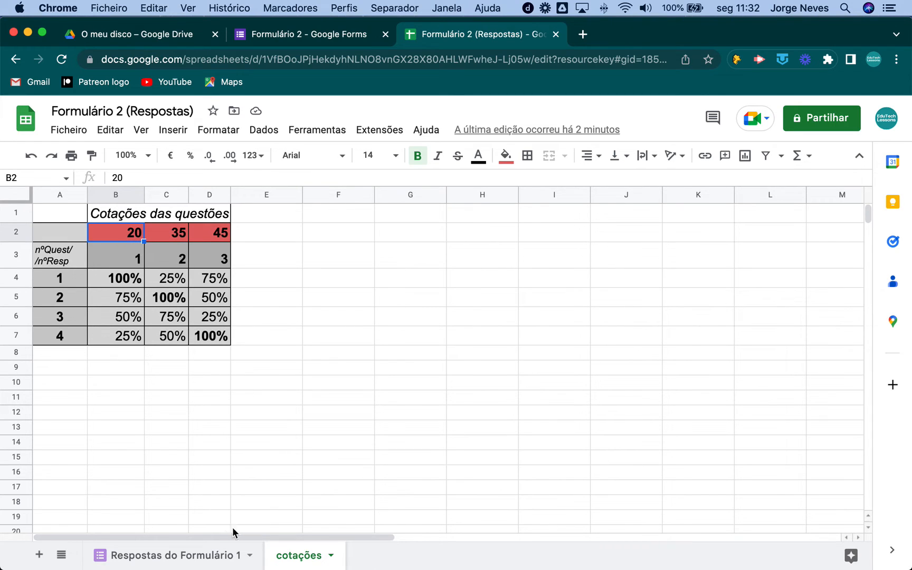
# Preview Formulário 2 and submit a response with 1. Resposta A, 2. Resposta B and 4. Resposta D for the three questions, in order.
pyautogui.click(208, 558)
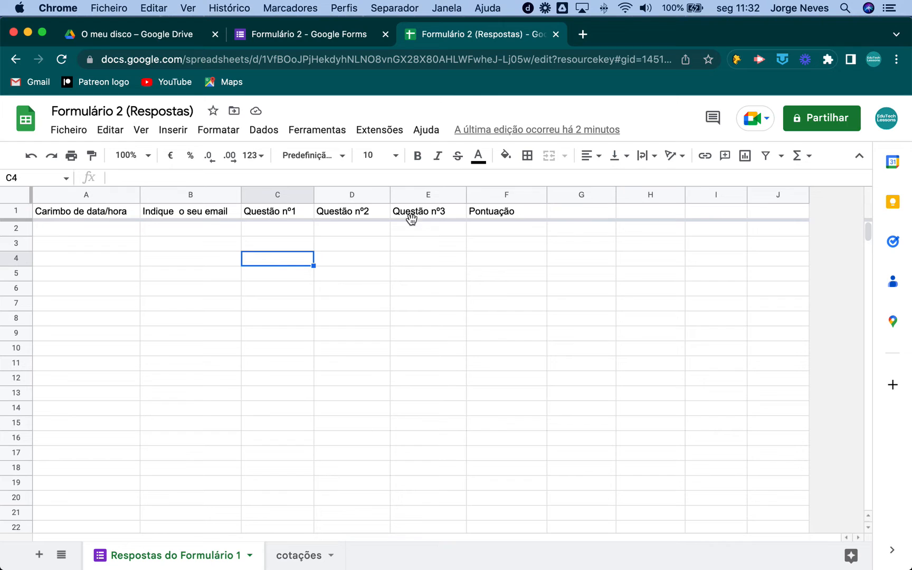
pyautogui.click(427, 237)
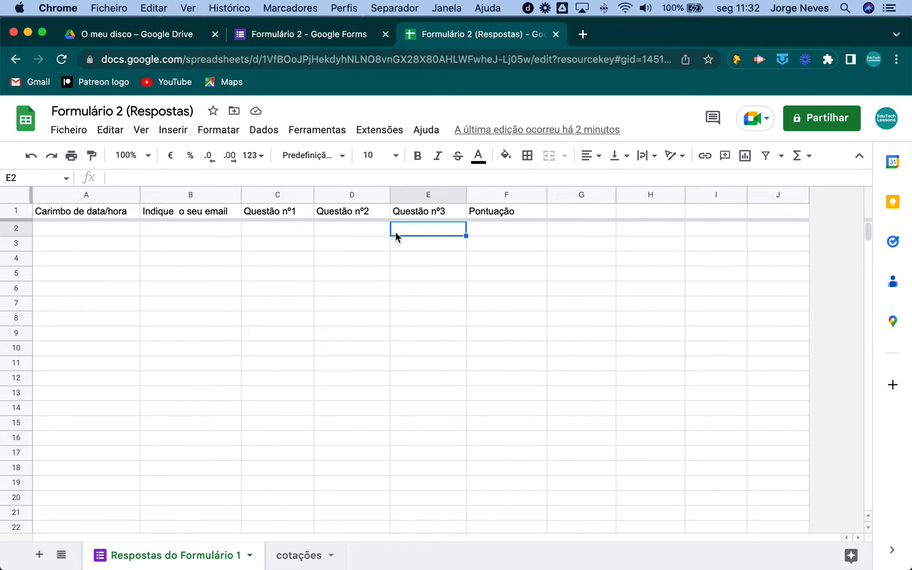
pyautogui.click(323, 38)
pyautogui.click(674, 117)
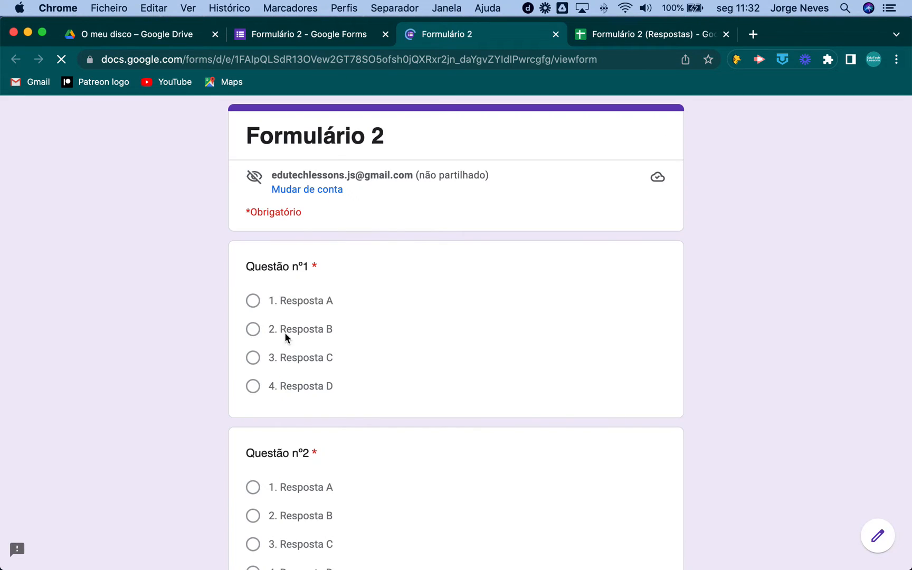
pyautogui.click(253, 303)
pyautogui.scroll(-3, 356, 370)
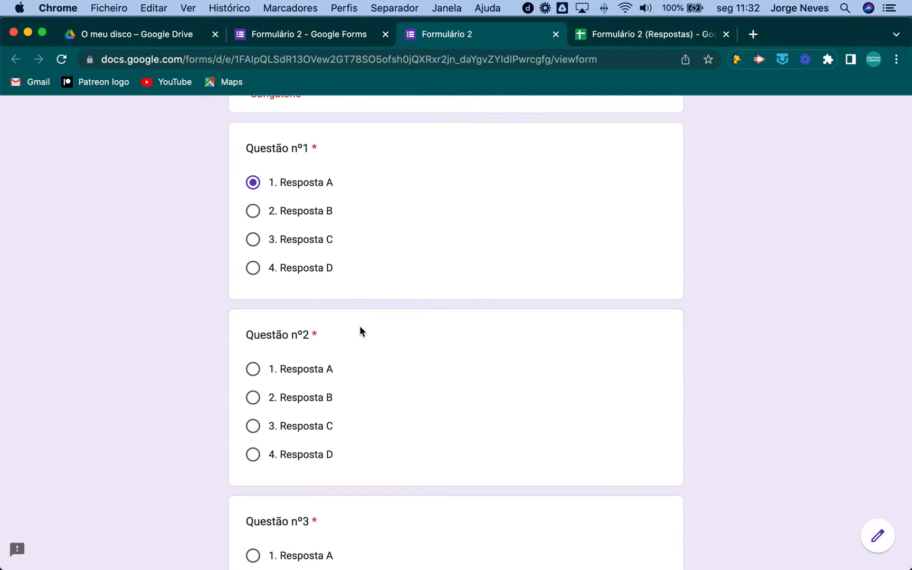
pyautogui.click(252, 398)
pyautogui.scroll(-3, 315, 424)
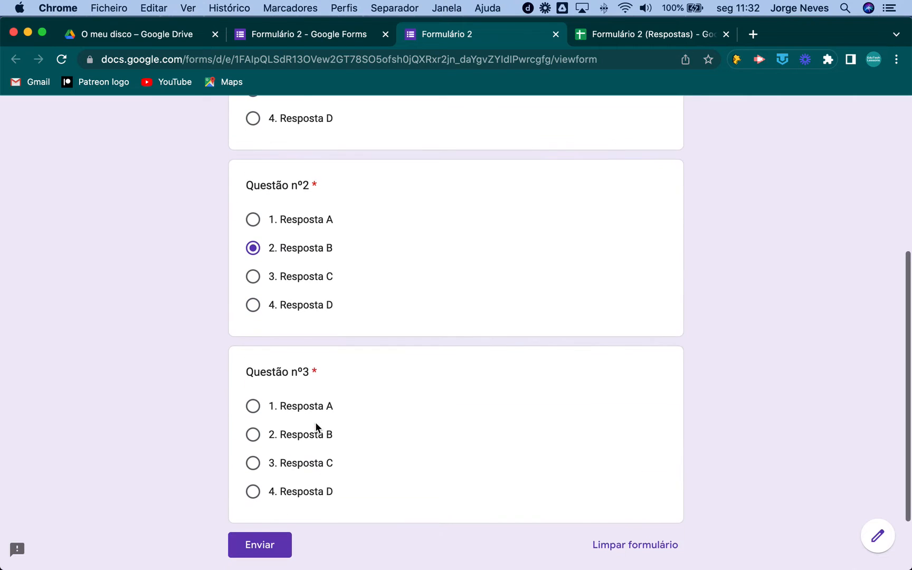
pyautogui.click(252, 492)
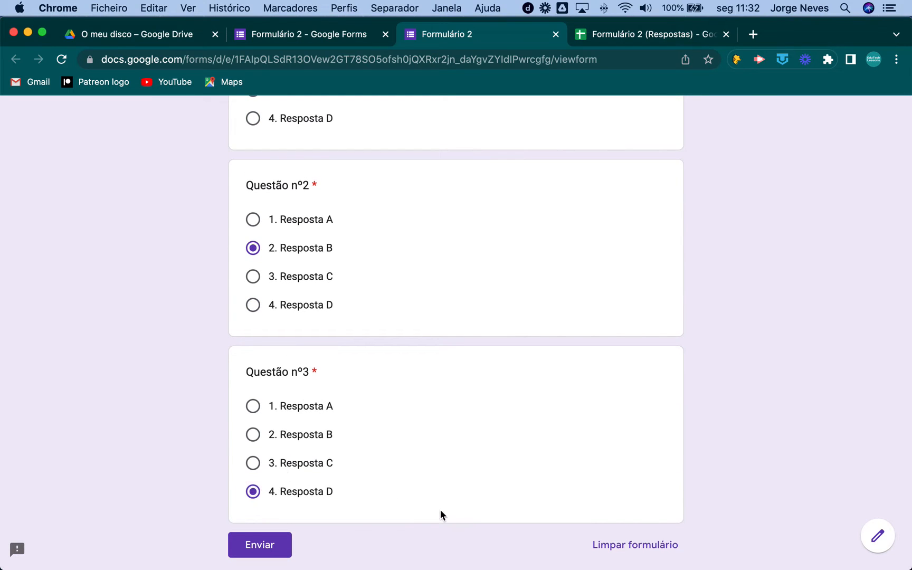
pyautogui.scroll(-2, 440, 511)
pyautogui.click(271, 483)
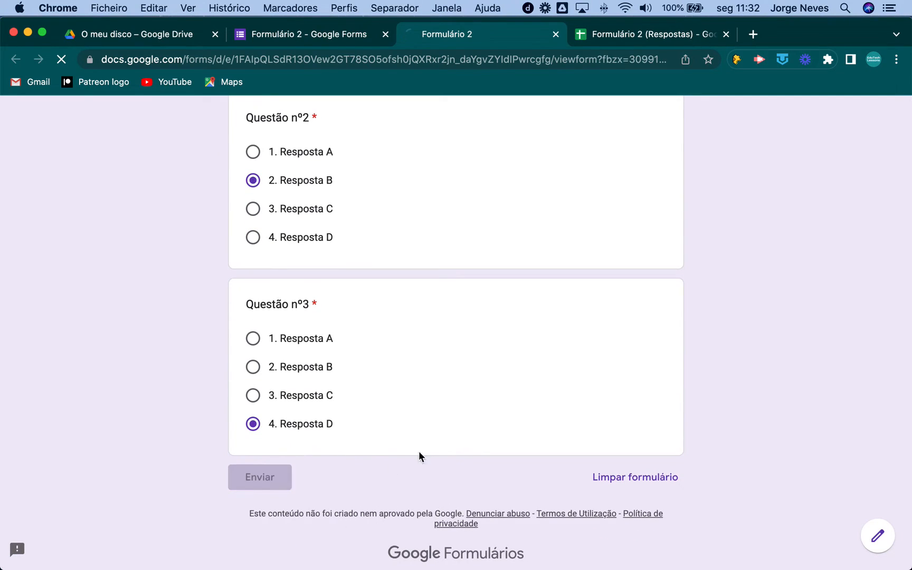
# Check the submitted answers to the three questions in row 2 of the responses sheet.
pyautogui.click(637, 34)
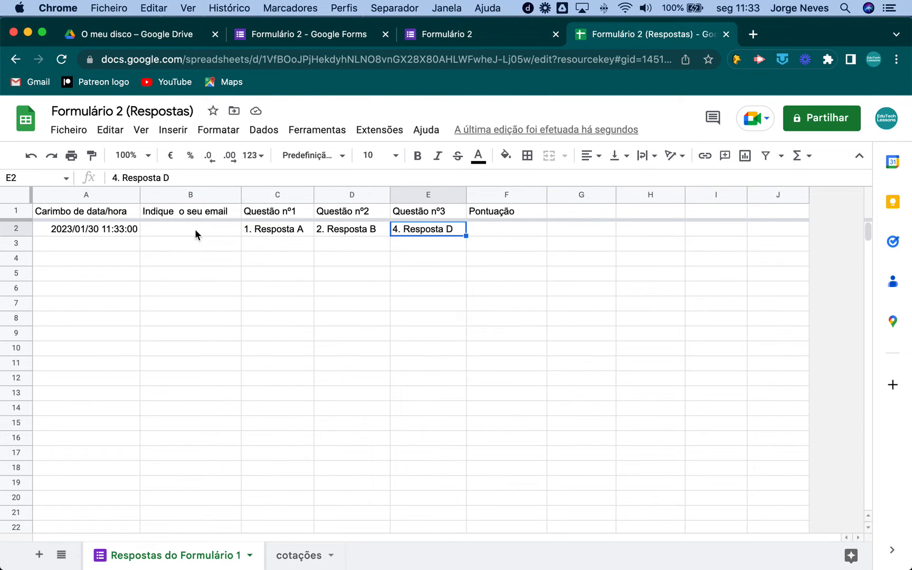
pyautogui.click(282, 230)
pyautogui.click(333, 228)
pyautogui.click(404, 231)
pyautogui.click(296, 233)
pyautogui.click(348, 228)
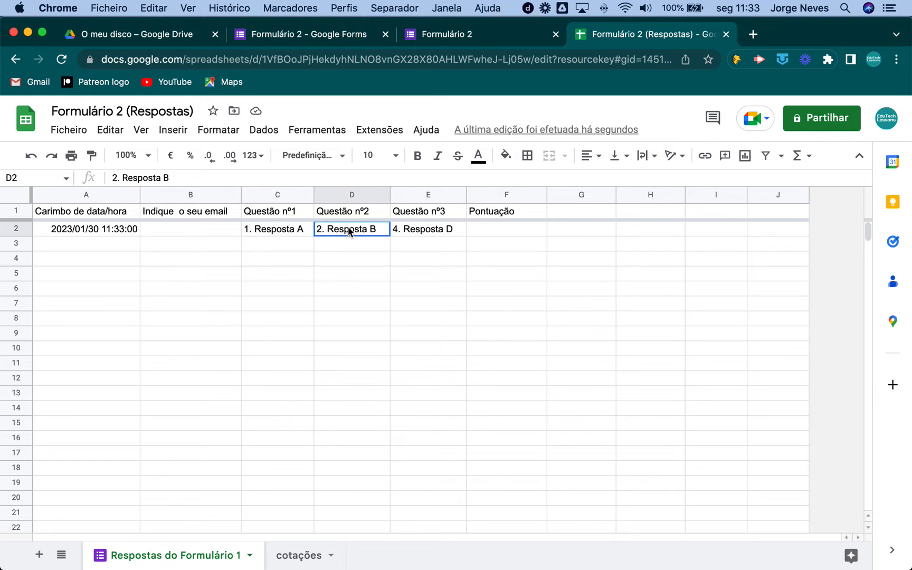
pyautogui.click(409, 229)
pyautogui.click(571, 232)
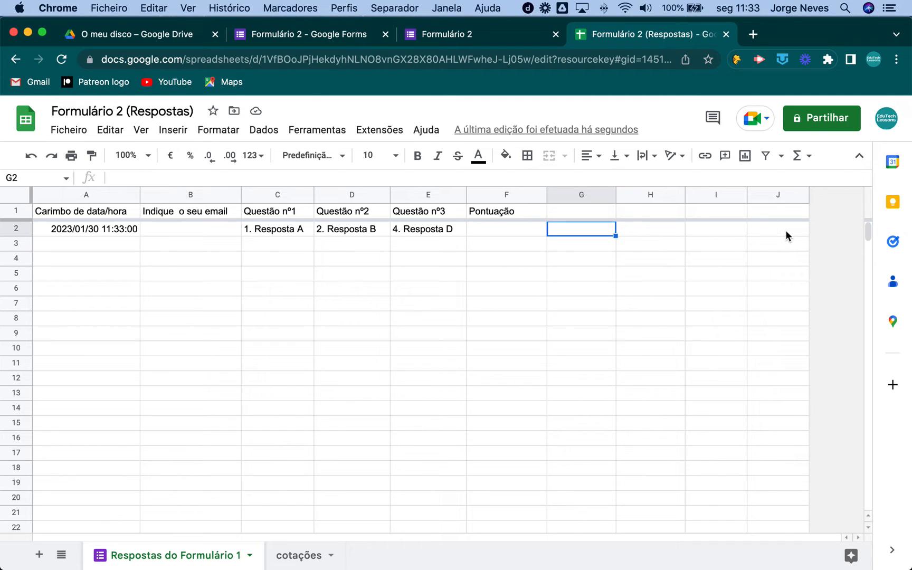
pyautogui.click(294, 230)
pyautogui.moveTo(441, 228); pyautogui.dragTo(458, 227)
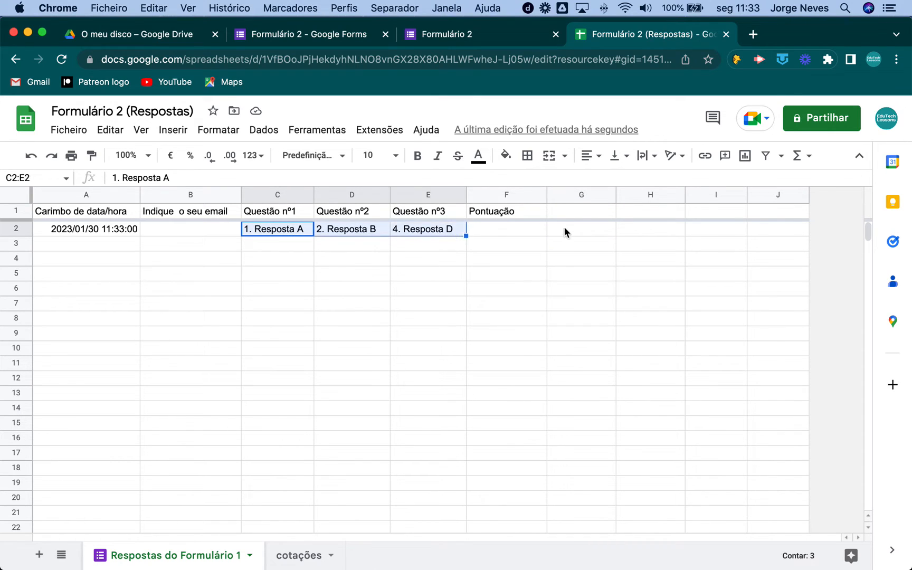
# Copy the three question headers from C1:E1 into G1:I1, beside the Pontuação column.
pyautogui.click(570, 228)
pyautogui.click(574, 214)
pyautogui.moveTo(264, 216); pyautogui.dragTo(436, 214)
pyautogui.press('super+c')
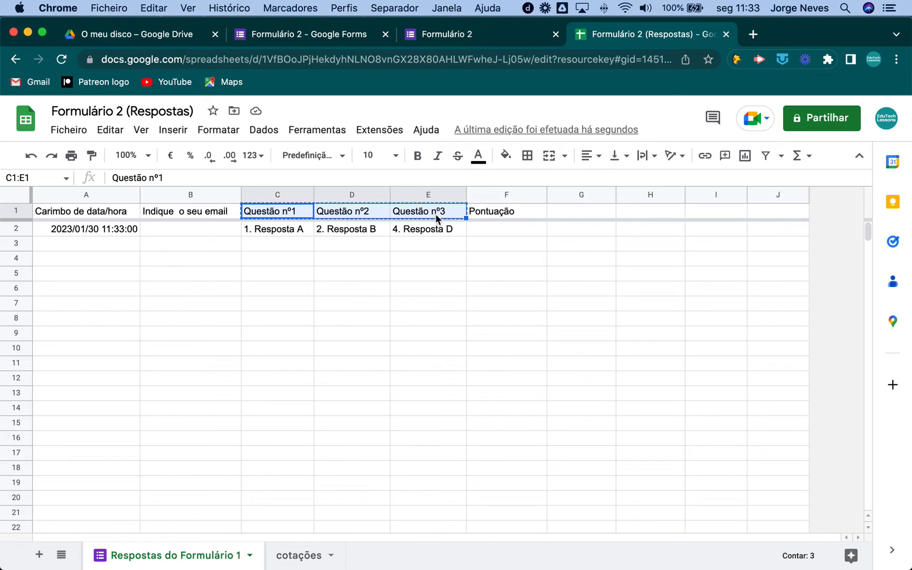
pyautogui.click(587, 212)
pyautogui.press('super+v')
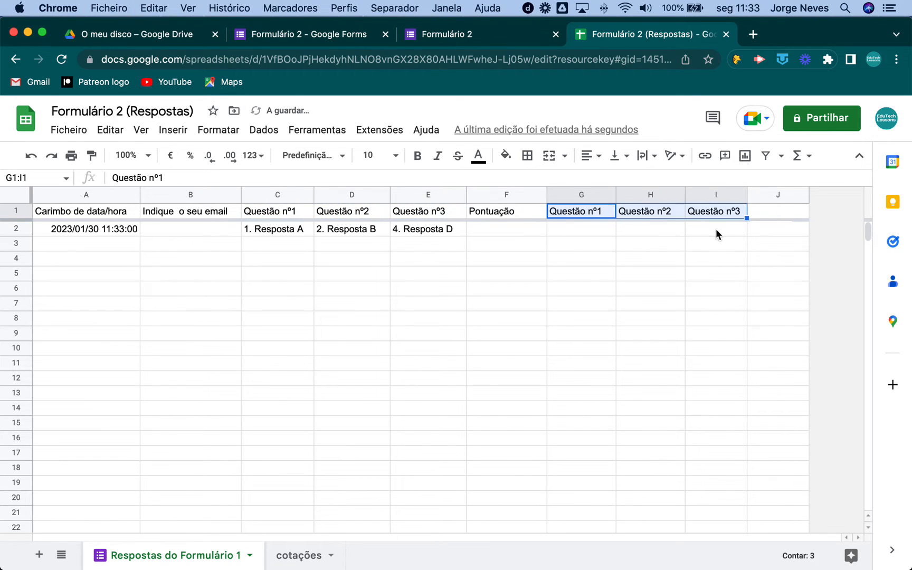
# Examine the leading number of each submitted answer in C2:E2 and the empty cells under the copied headers.
pyautogui.click(716, 231)
pyautogui.click(589, 228)
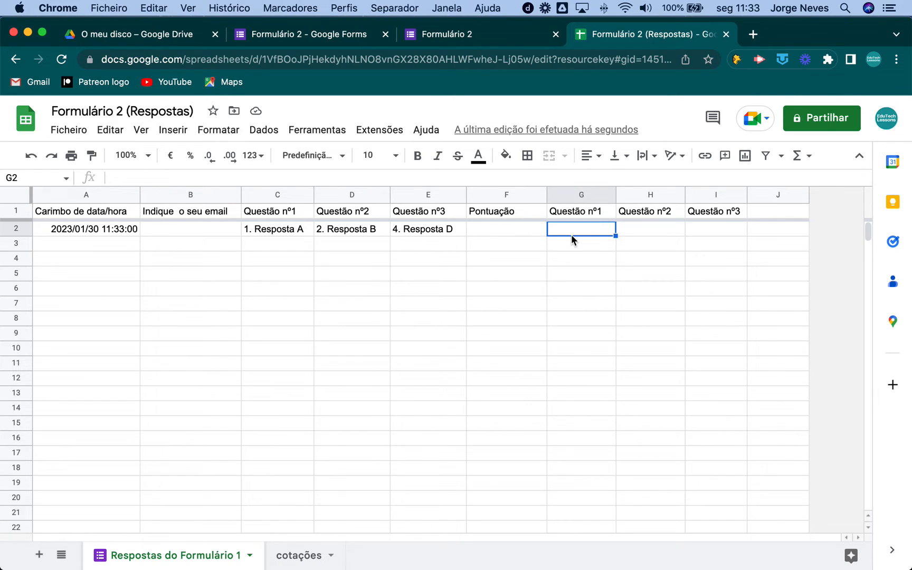
pyautogui.click(268, 234)
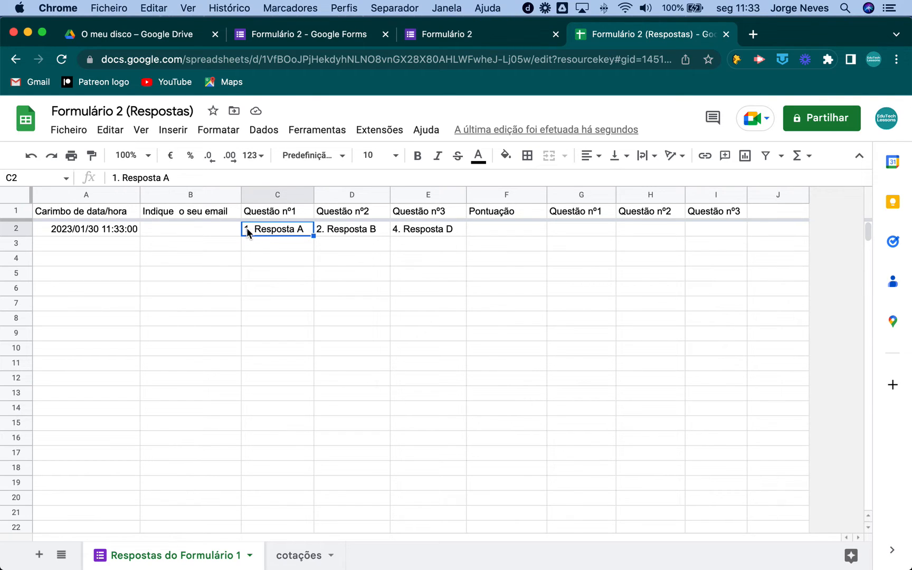
pyautogui.click(325, 232)
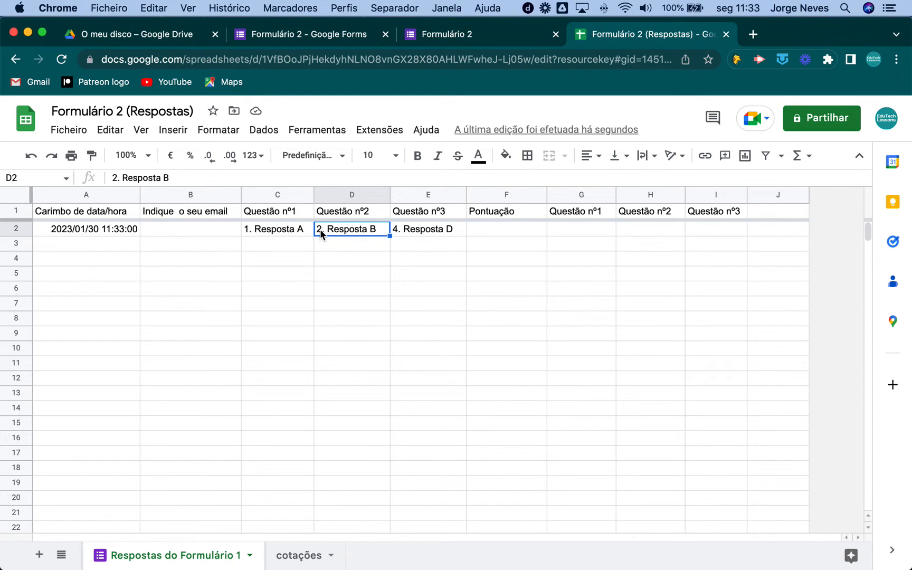
pyautogui.click(396, 231)
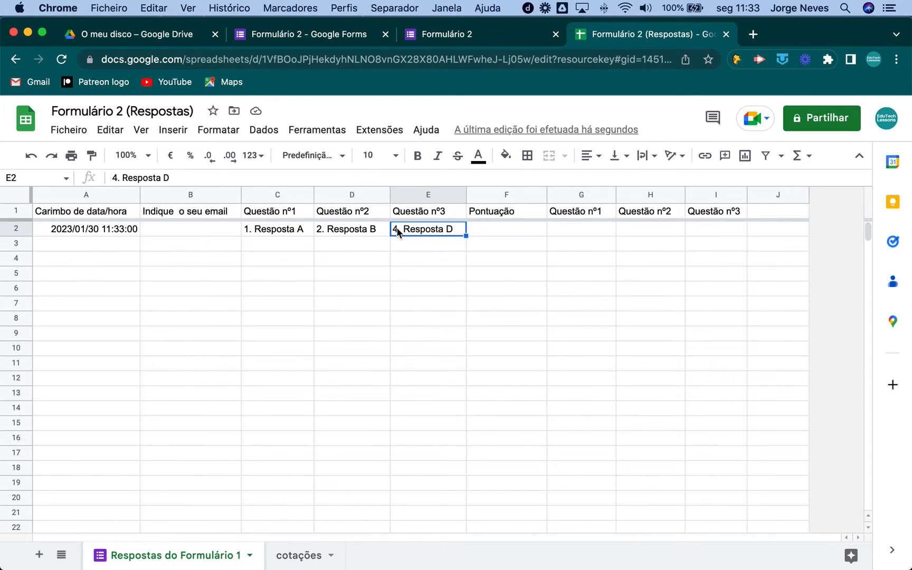
pyautogui.click(577, 235)
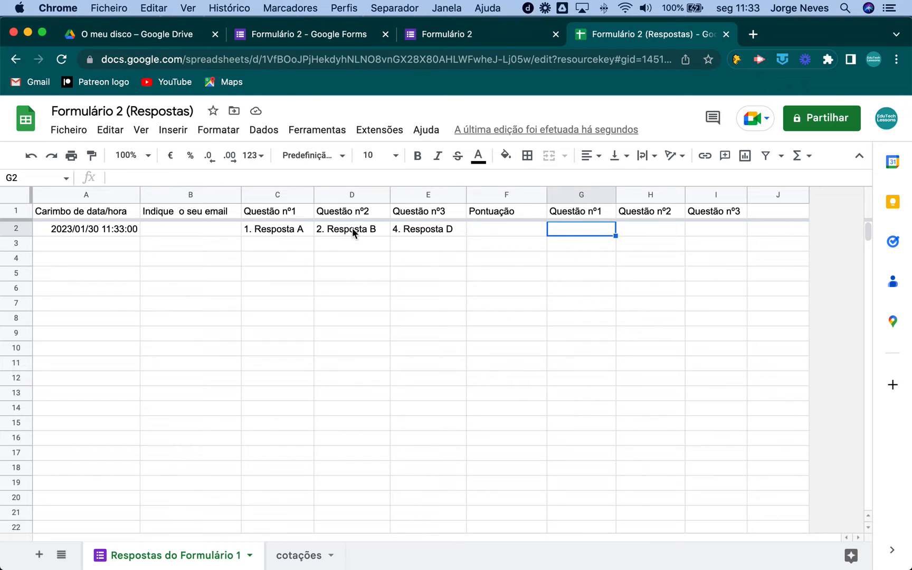
# Compare the response numbers in A4:A7 of the cotações sheet with the leading numbers of the answers in C2:E2.
pyautogui.click(297, 556)
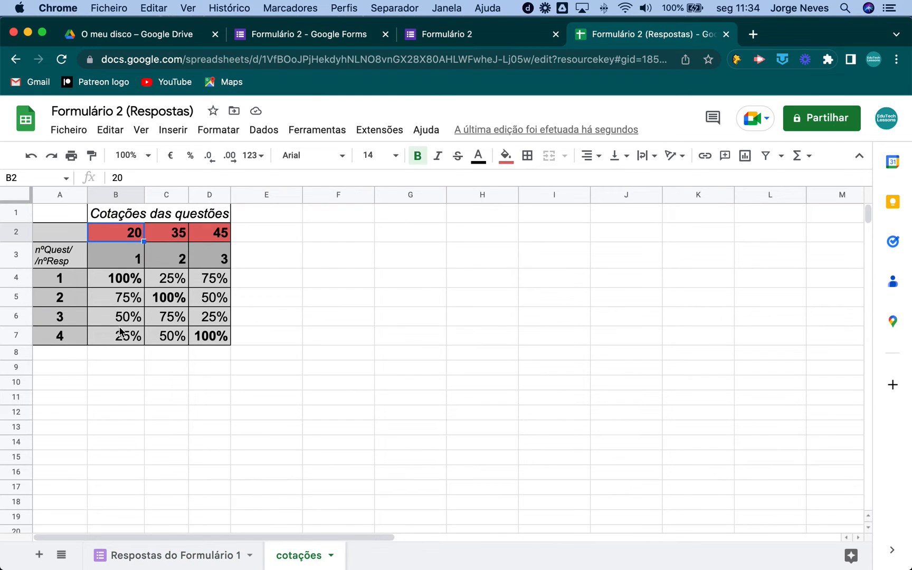
pyautogui.click(64, 277)
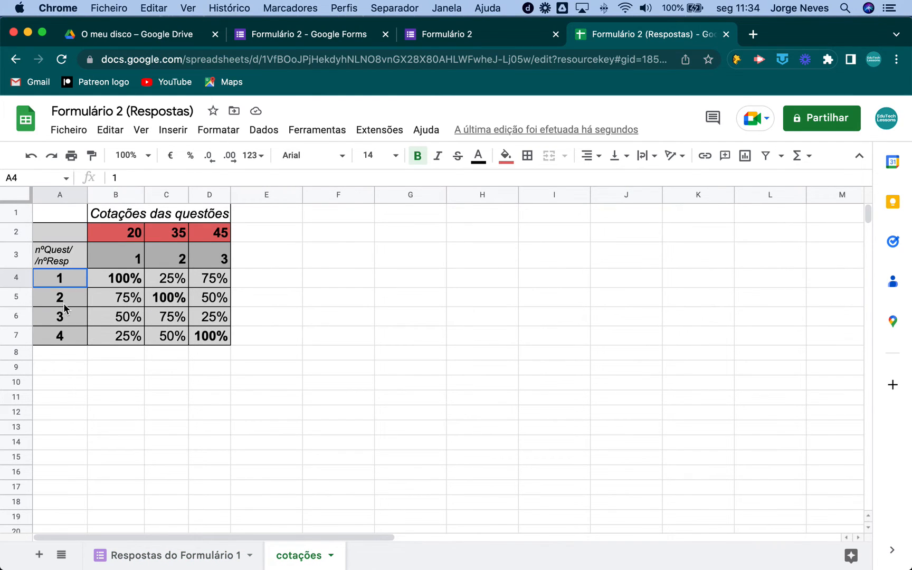
pyautogui.moveTo(64, 308); pyautogui.dragTo(67, 343)
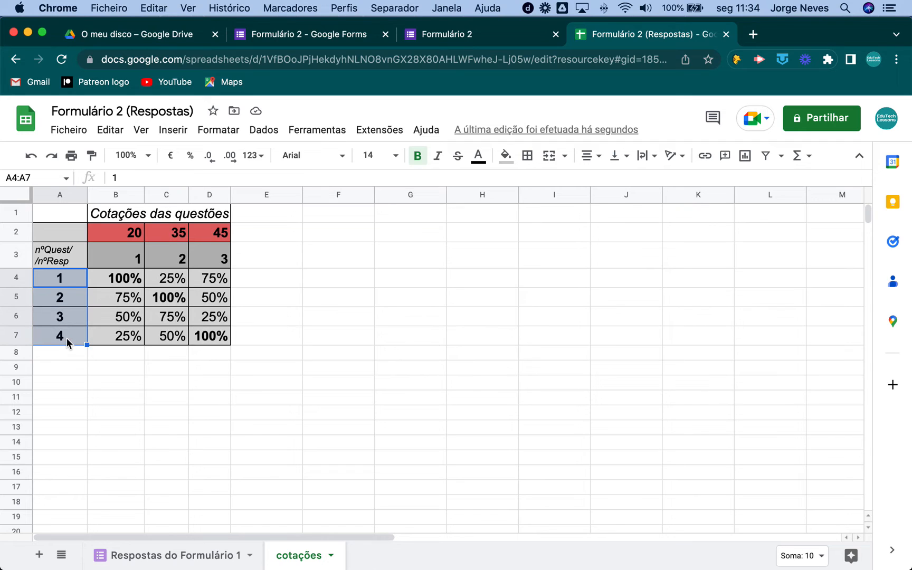
pyautogui.click(64, 301)
pyautogui.click(62, 317)
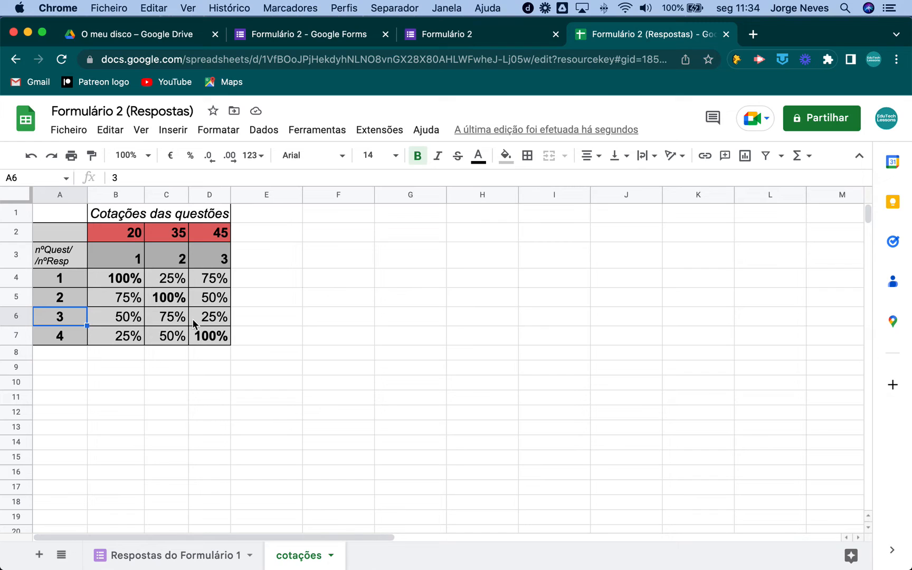
pyautogui.click(209, 557)
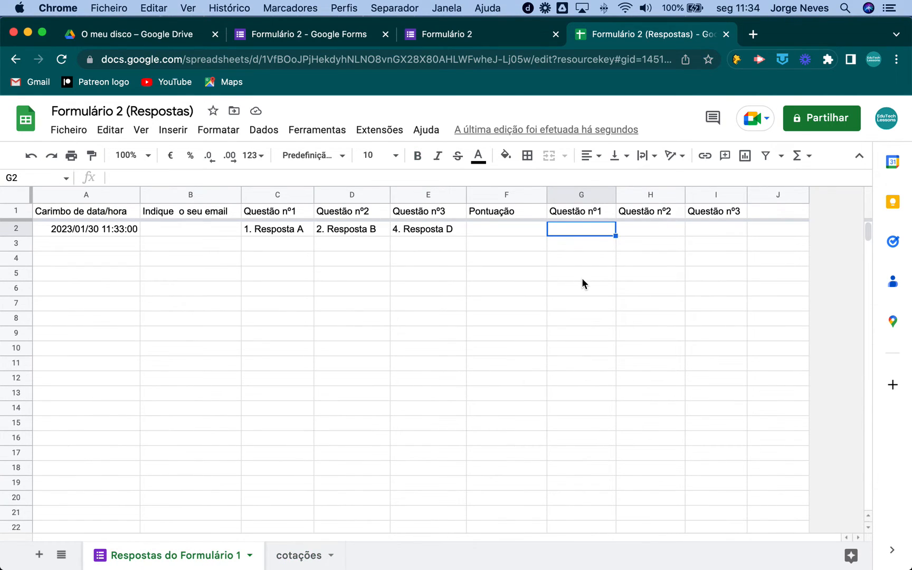
pyautogui.click(273, 228)
pyautogui.click(346, 225)
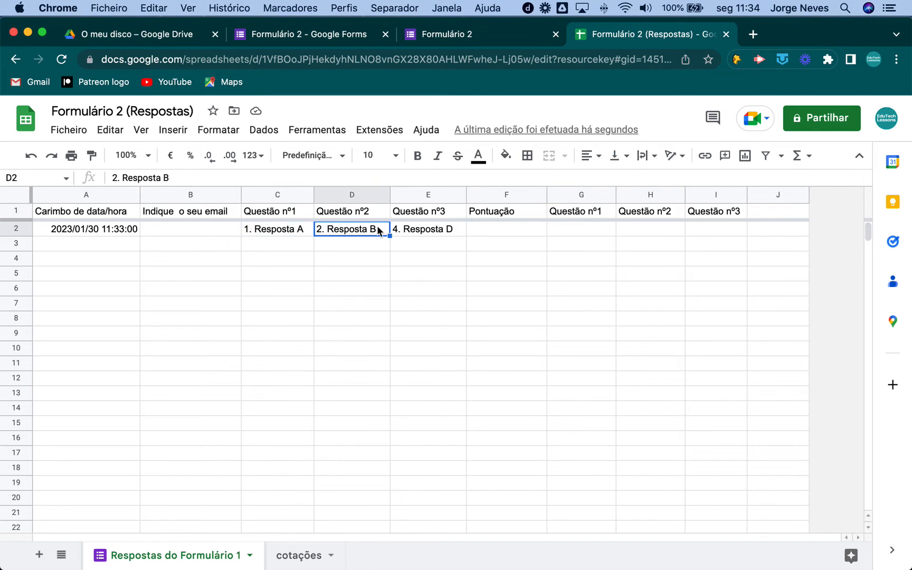
pyautogui.click(427, 227)
# Enter =ESQUERDA(C2;1) in G2 to extract the first character of the answer to Questão nº1.
pyautogui.click(587, 231)
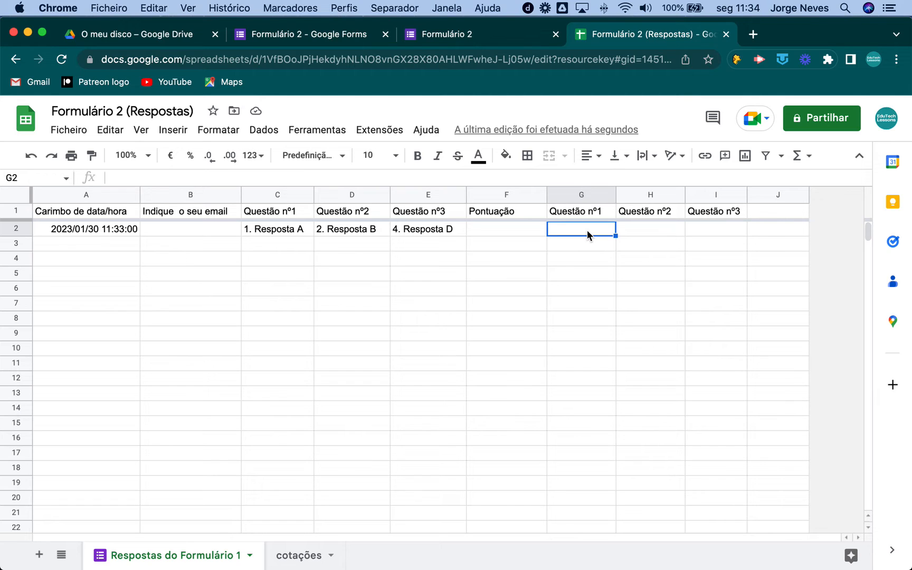
pyautogui.write('=')
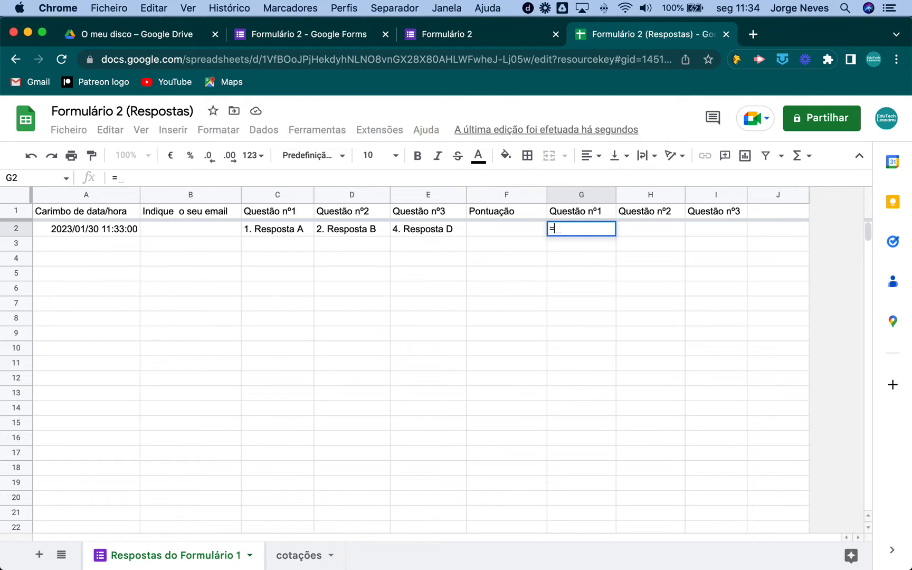
pyautogui.write('esqu')
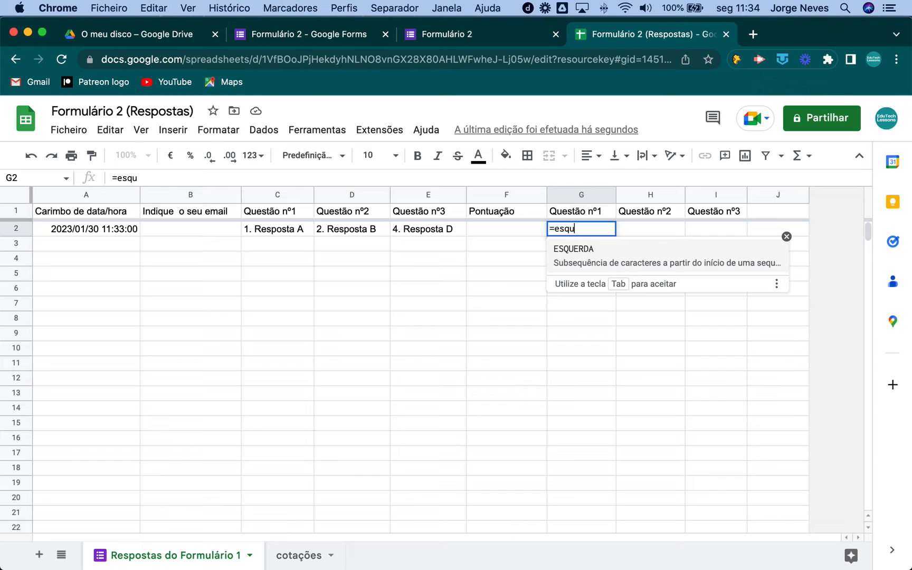
pyautogui.write('erda(')
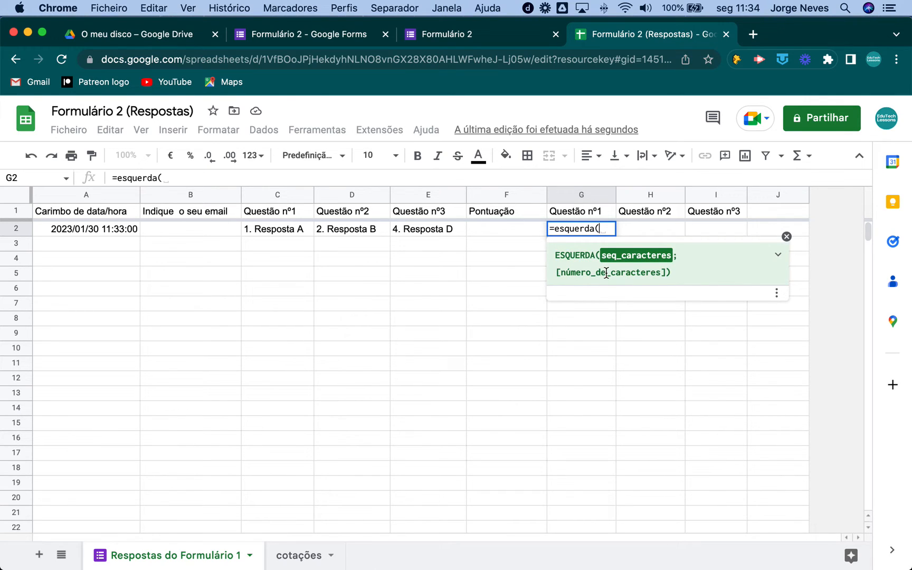
pyautogui.click(285, 231)
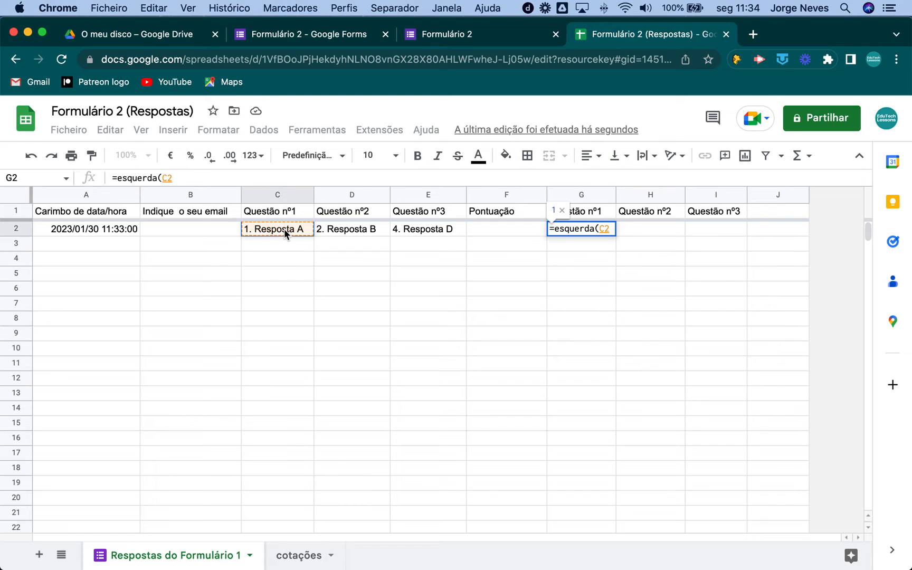
pyautogui.write(';')
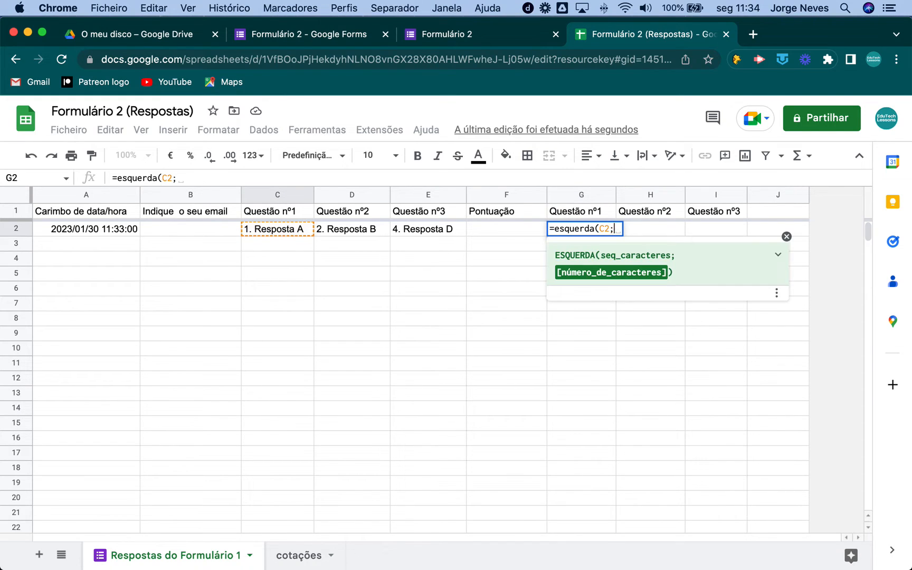
pyautogui.write('1')
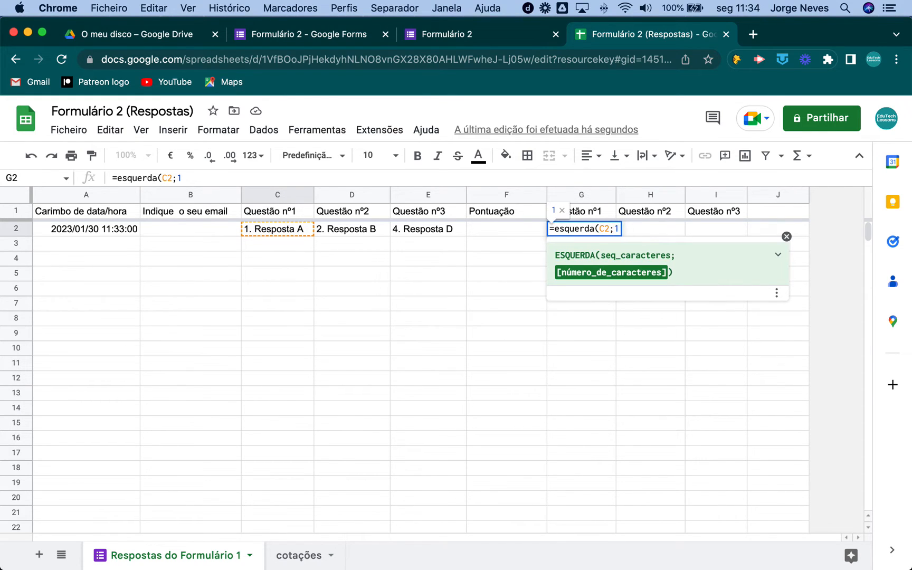
pyautogui.write(')')
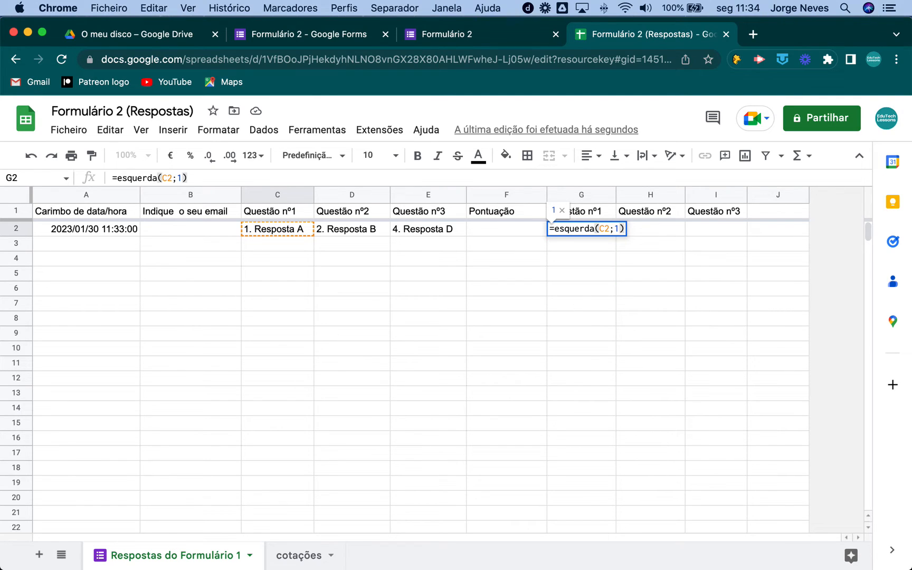
pyautogui.press('Return')
# Convert G2's extracted character to a number by changing the formula to =--ESQUERDA(C2;1).
pyautogui.click(584, 232)
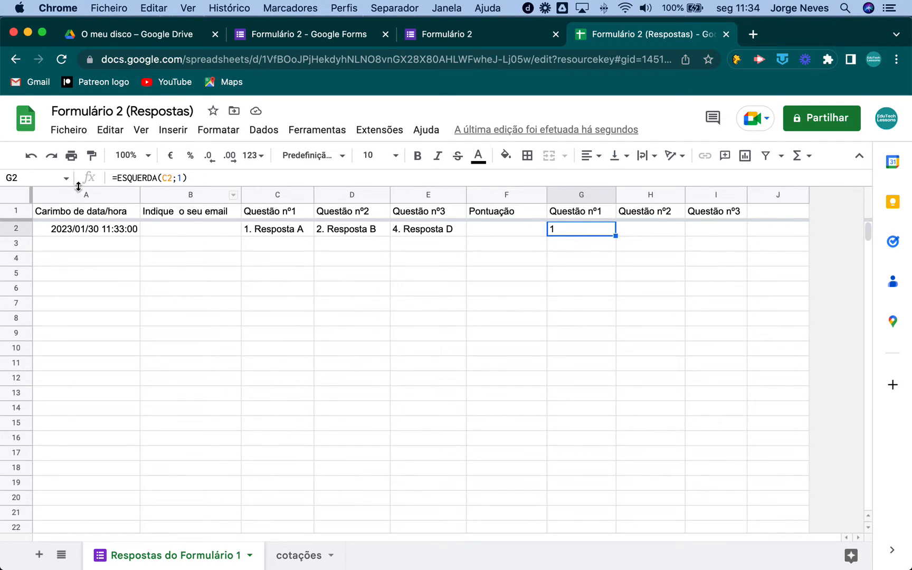
pyautogui.click(118, 176)
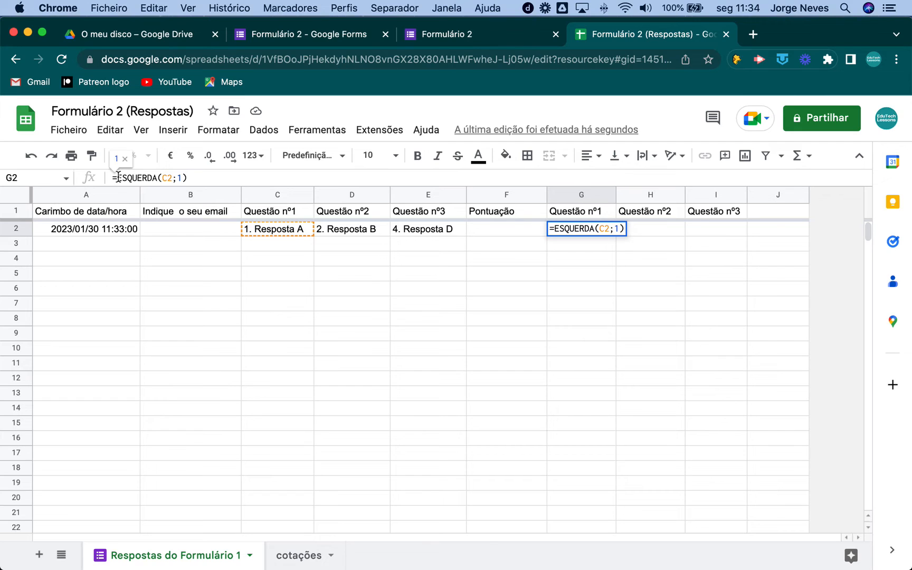
pyautogui.press('Return')
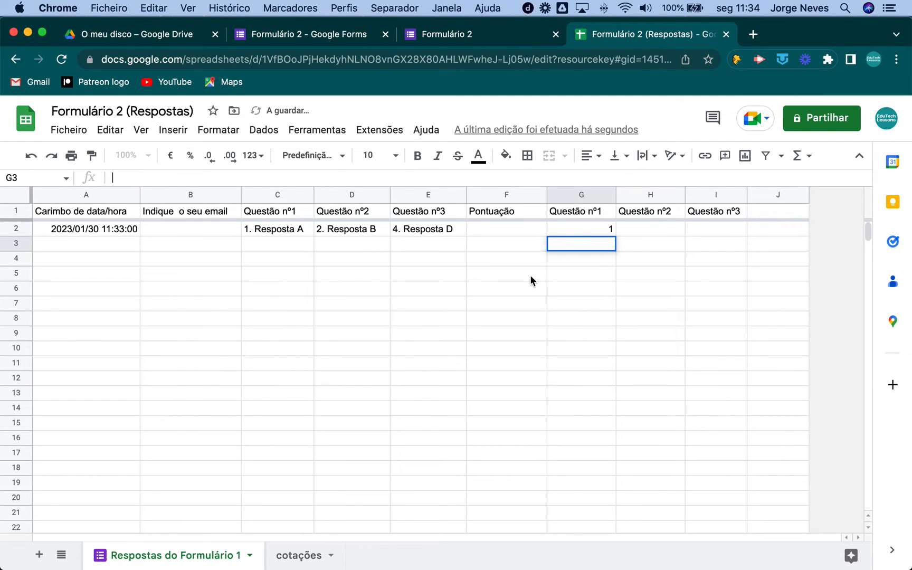
pyautogui.click(581, 229)
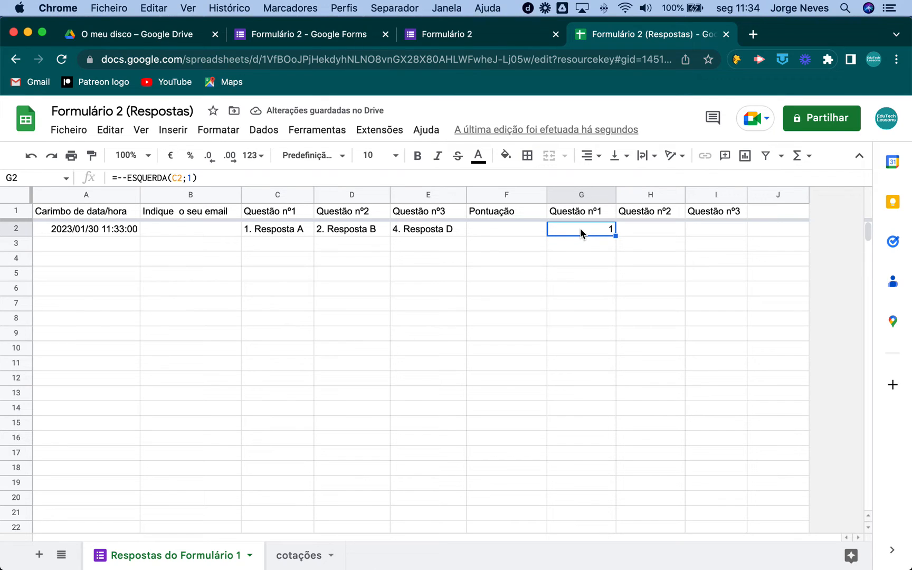
# Fill G2's formula across to H2:I2 for Questão nº2 and Questão nº3.
pyautogui.click(647, 232)
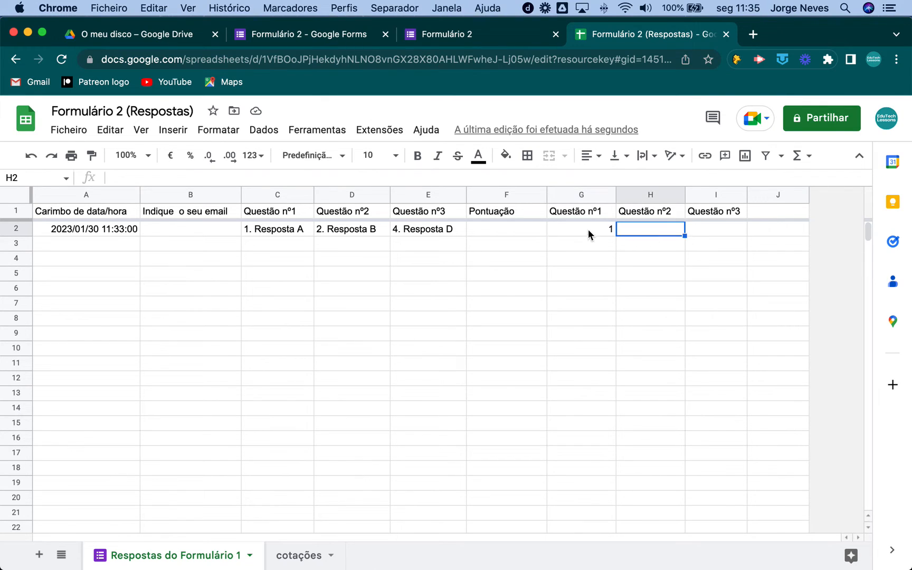
pyautogui.click(588, 233)
pyautogui.moveTo(616, 236); pyautogui.dragTo(729, 241)
# Check the extracted numbers in G2:I2 against the corresponding answers in D2 and E2.
pyautogui.click(597, 234)
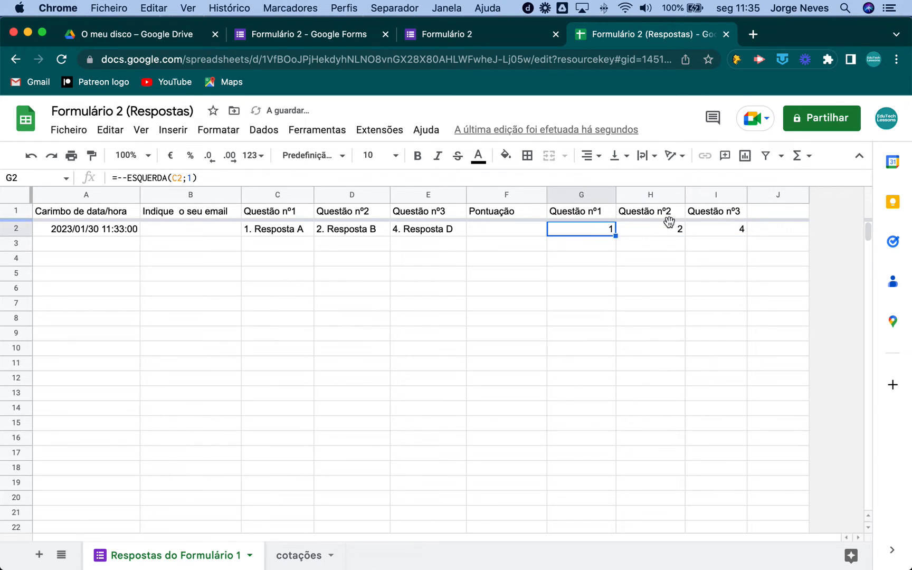
pyautogui.click(656, 235)
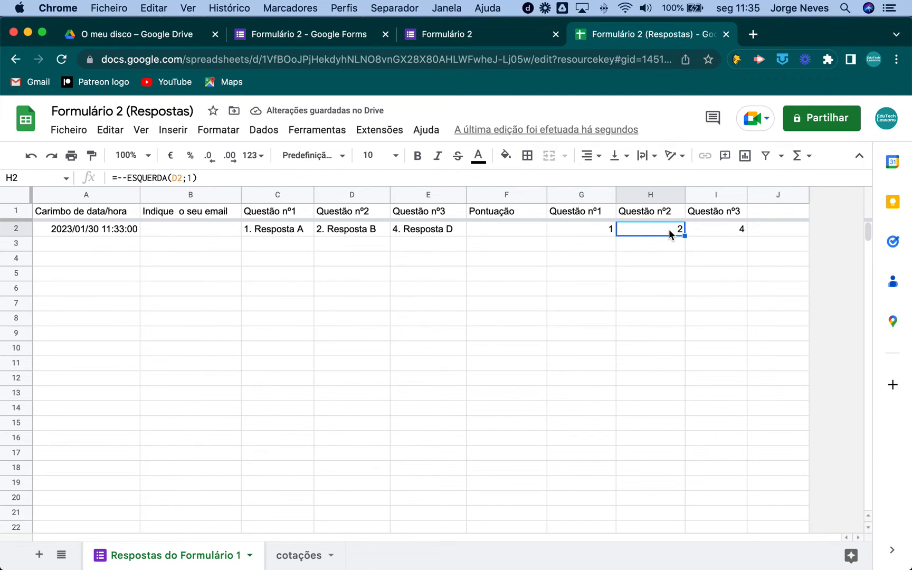
pyautogui.click(323, 229)
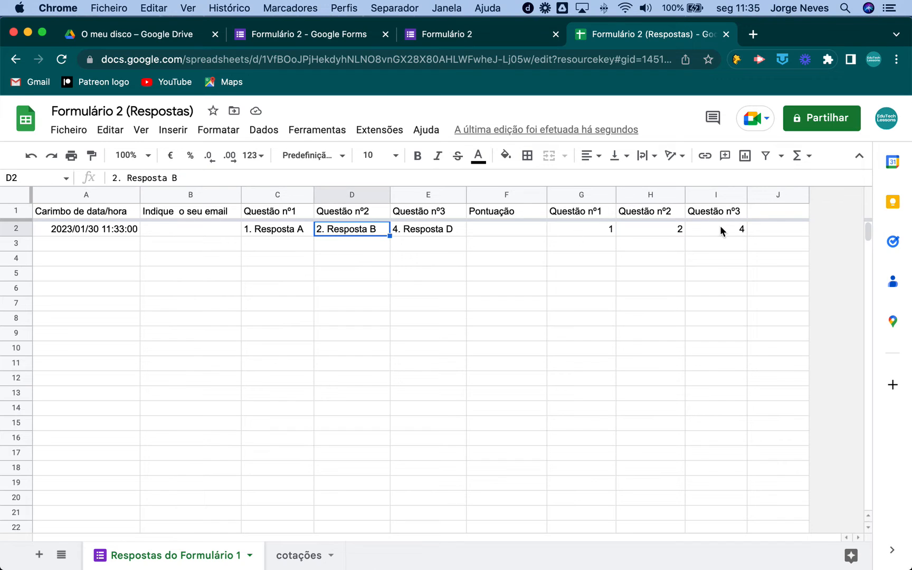
pyautogui.click(731, 230)
pyautogui.click(409, 232)
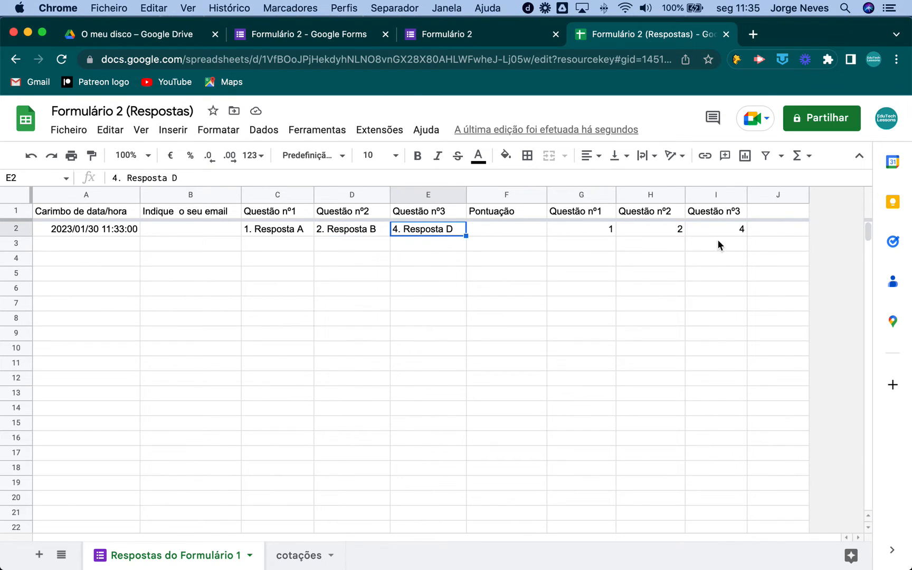
pyautogui.click(589, 233)
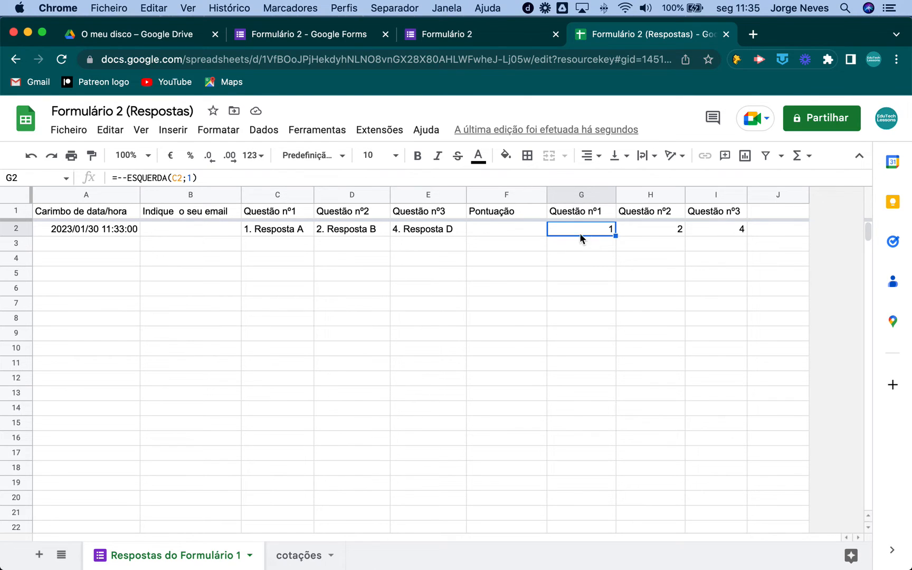
pyautogui.click(139, 177)
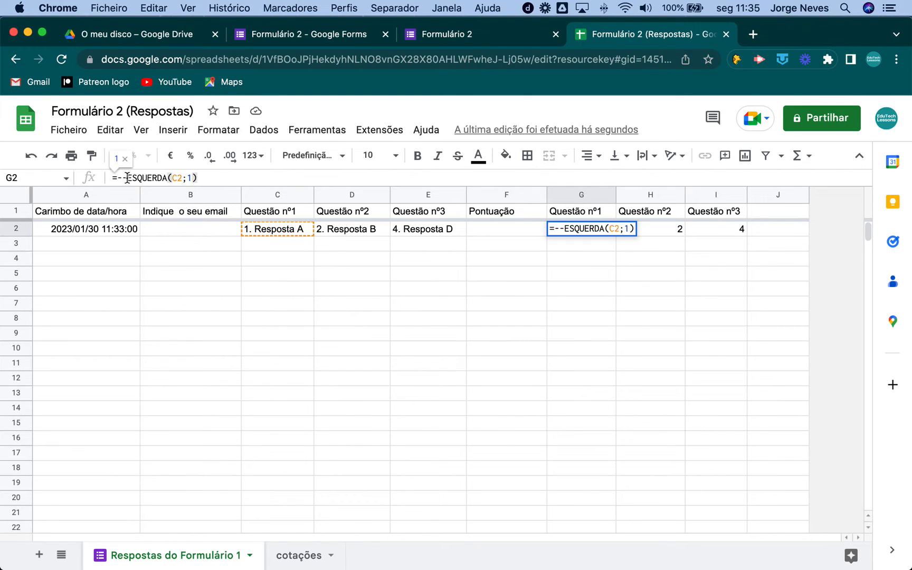
pyautogui.press('Escape')
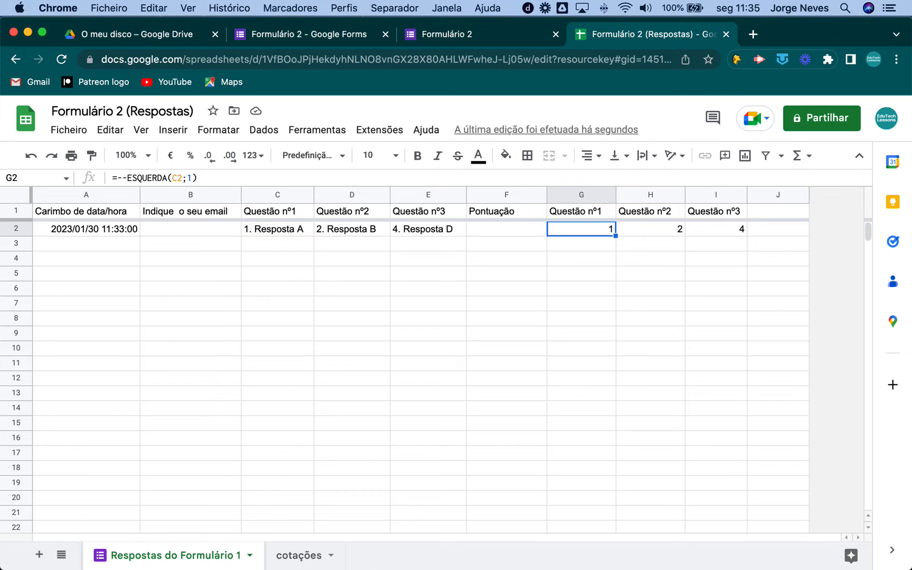
pyautogui.click(594, 285)
pyautogui.click(594, 231)
pyautogui.doubleClick(594, 230)
pyautogui.click(294, 215)
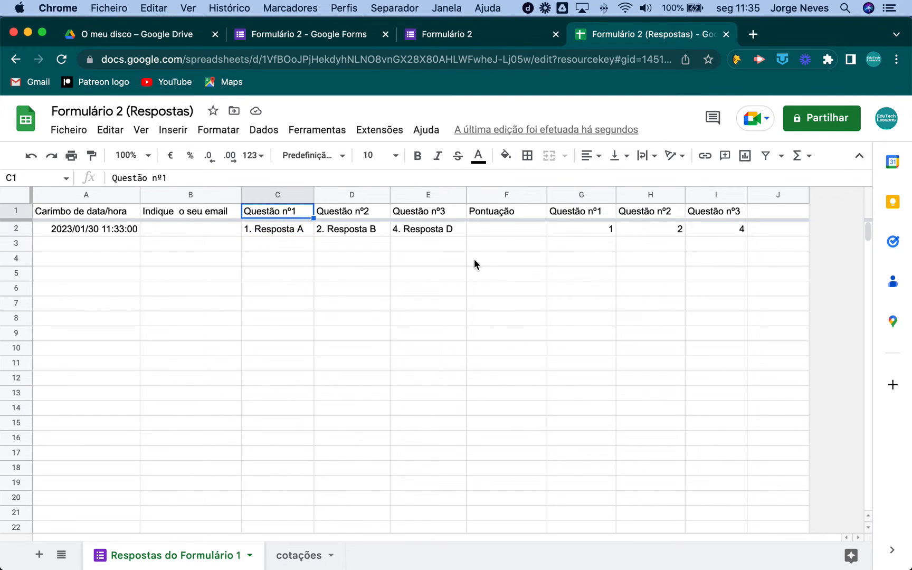
# Start wrapping G2's formula in a PROCV that uses --ESQUERDA(C2;1) as its search key.
pyautogui.click(591, 229)
pyautogui.doubleClick(591, 230)
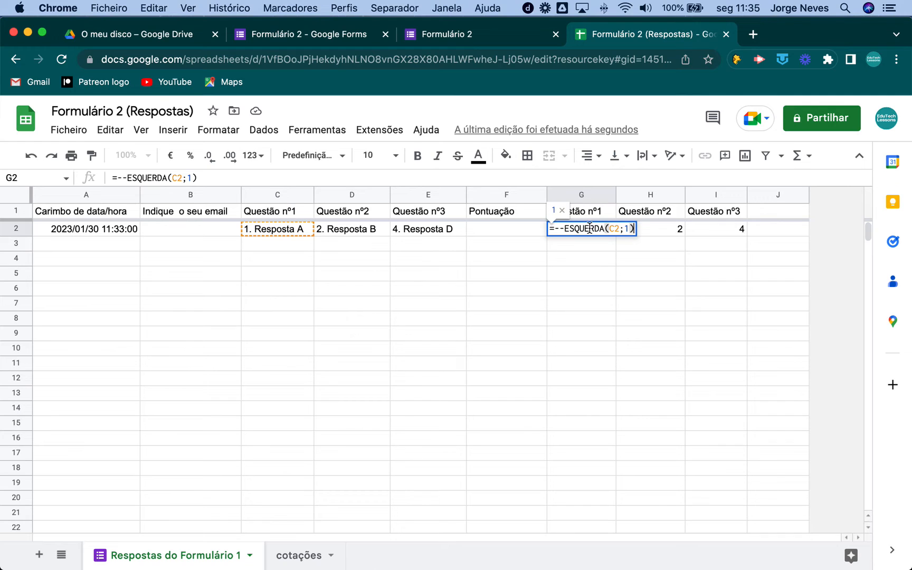
pyautogui.click(555, 233)
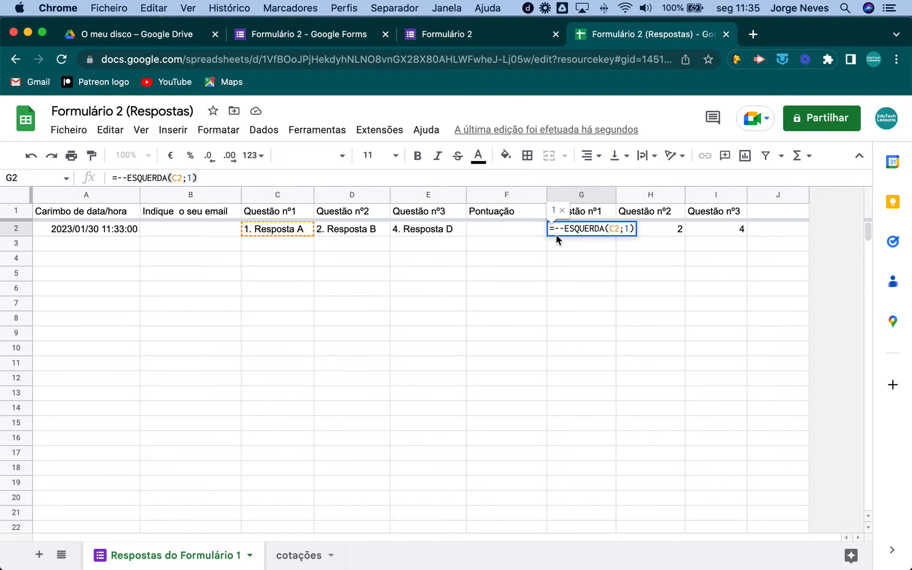
pyautogui.write('procv')
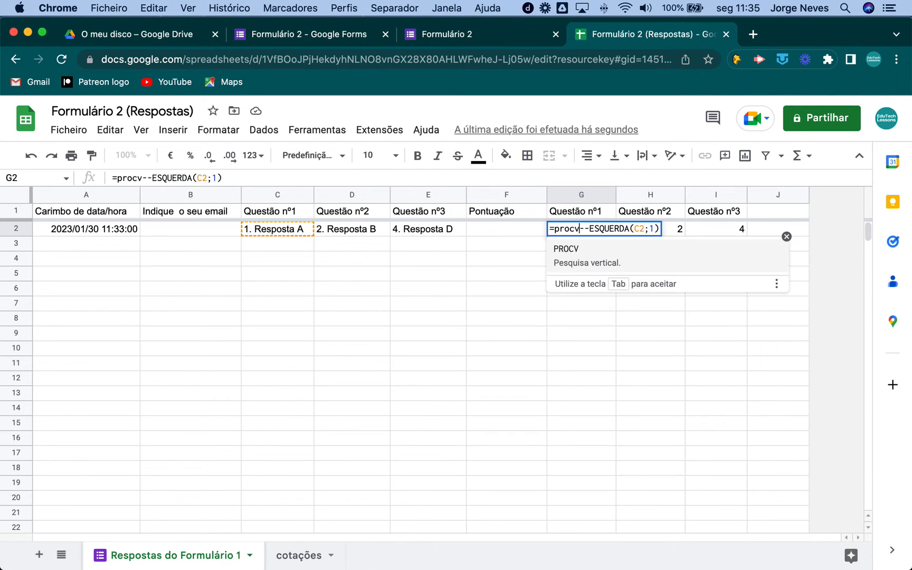
pyautogui.write('(')
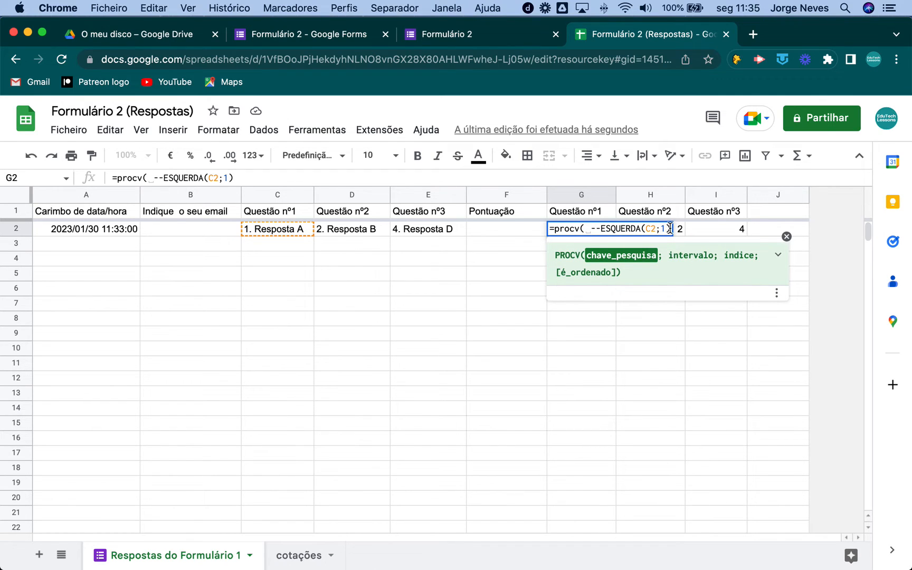
pyautogui.press('BackSpace')
pyautogui.write(';')
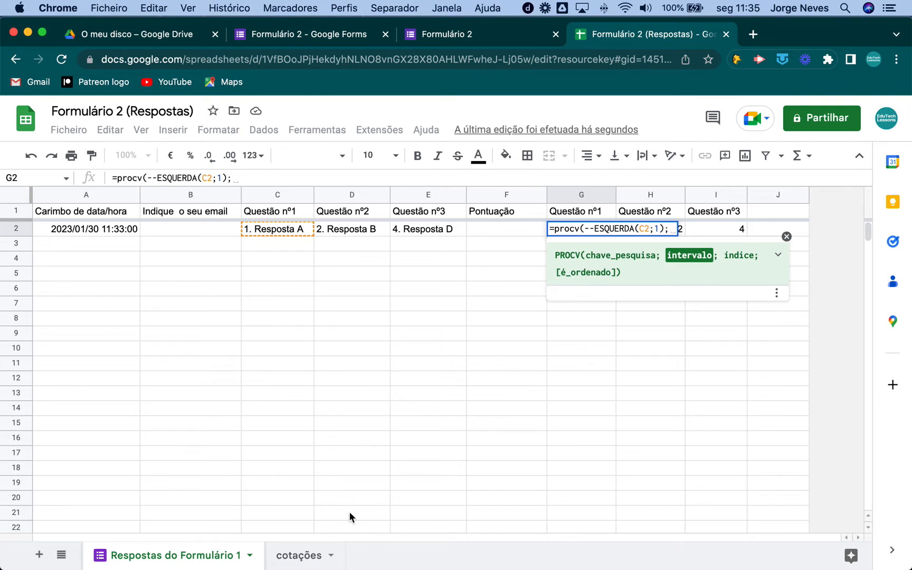
# Complete G2's PROCV with the range A4:D7 from the cotações sheet, index 2 and 0 for an exact match.
pyautogui.click(305, 555)
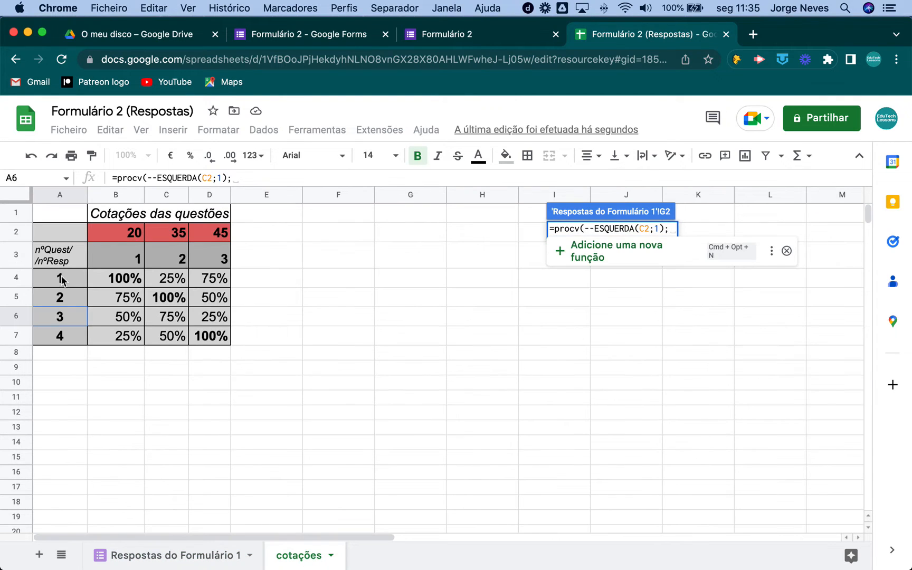
pyautogui.moveTo(61, 280); pyautogui.dragTo(215, 339)
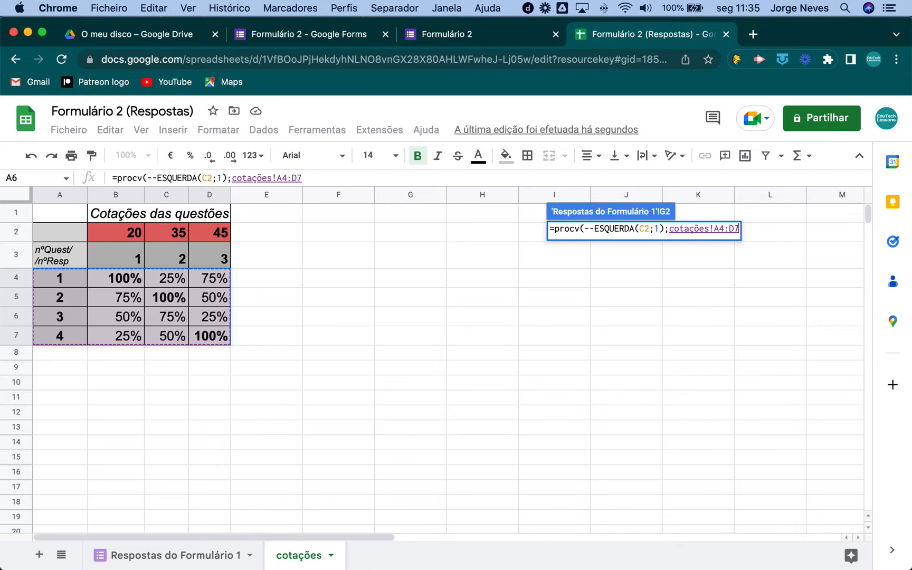
pyautogui.write(';')
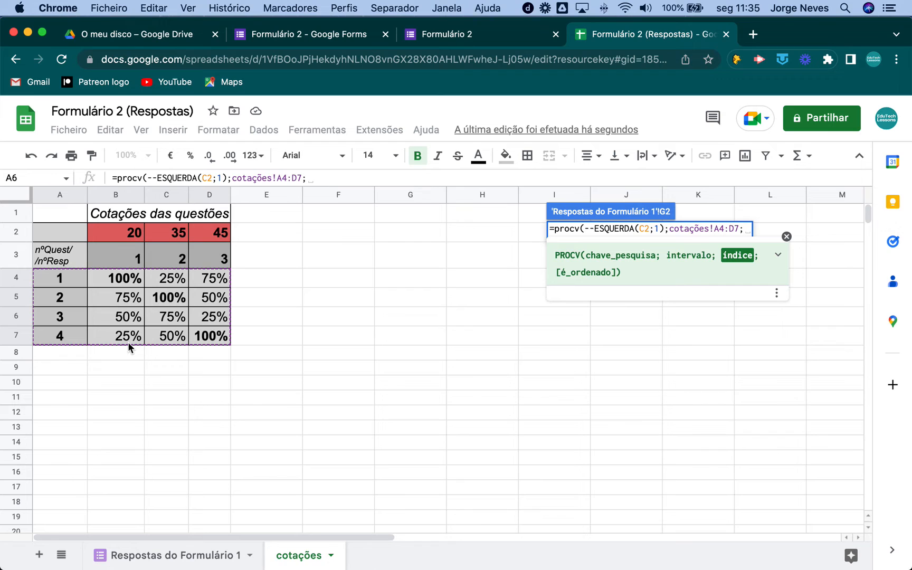
pyautogui.write('2')
pyautogui.write(';0')
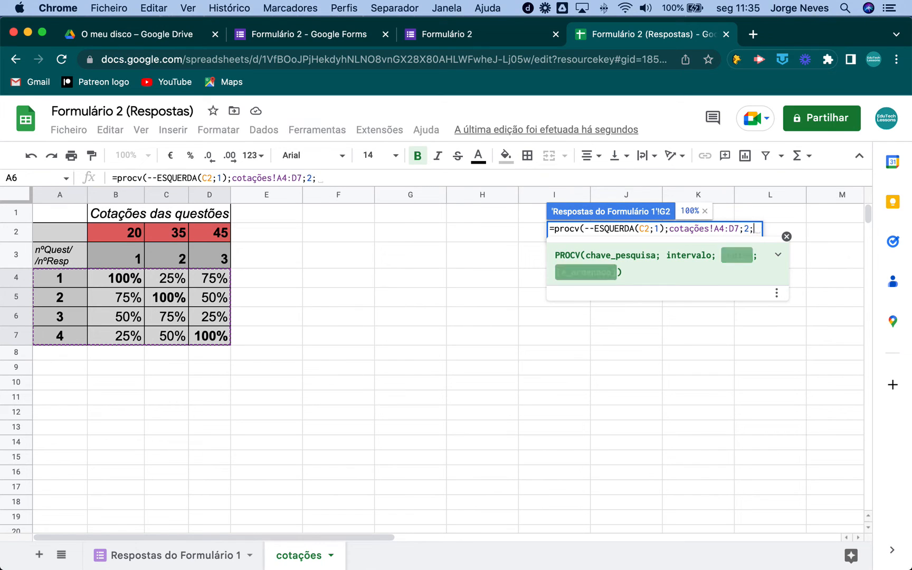
pyautogui.write(')')
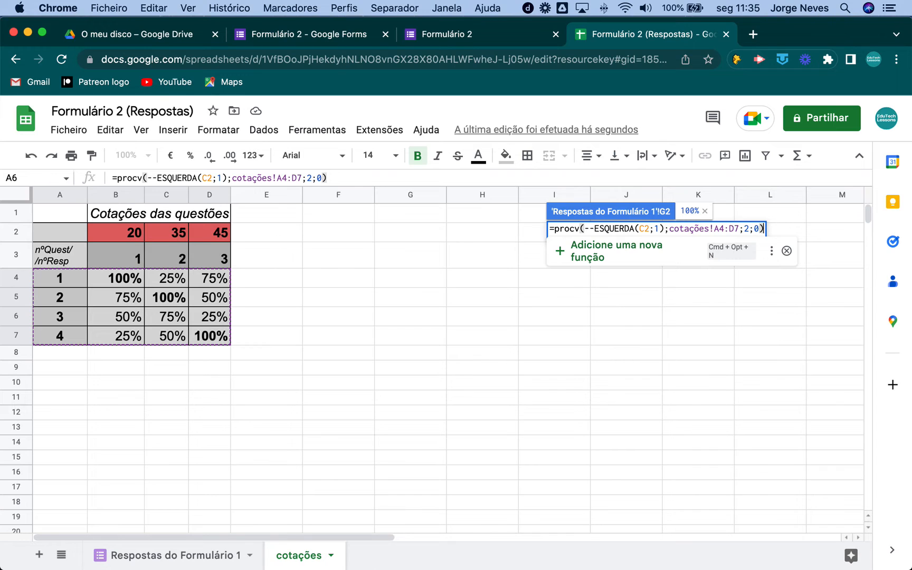
pyautogui.press('Return')
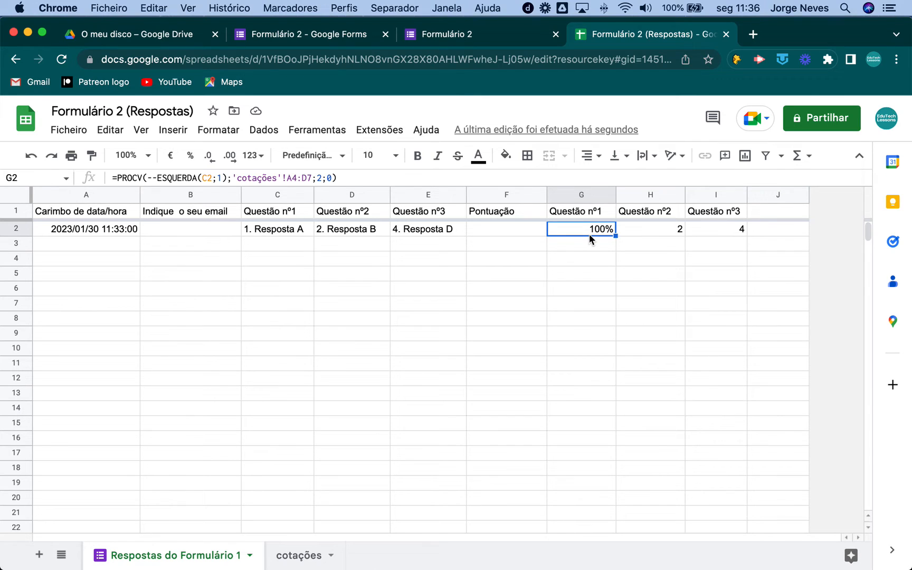
# Check the answer in C2 against the percentage for answer 1 of question 1 in the cotações table.
pyautogui.click(283, 233)
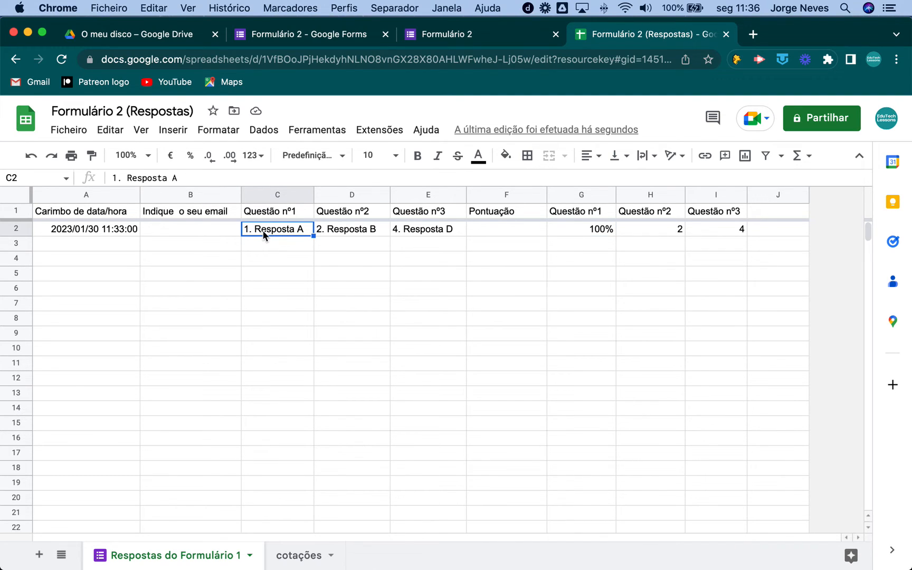
pyautogui.click(302, 554)
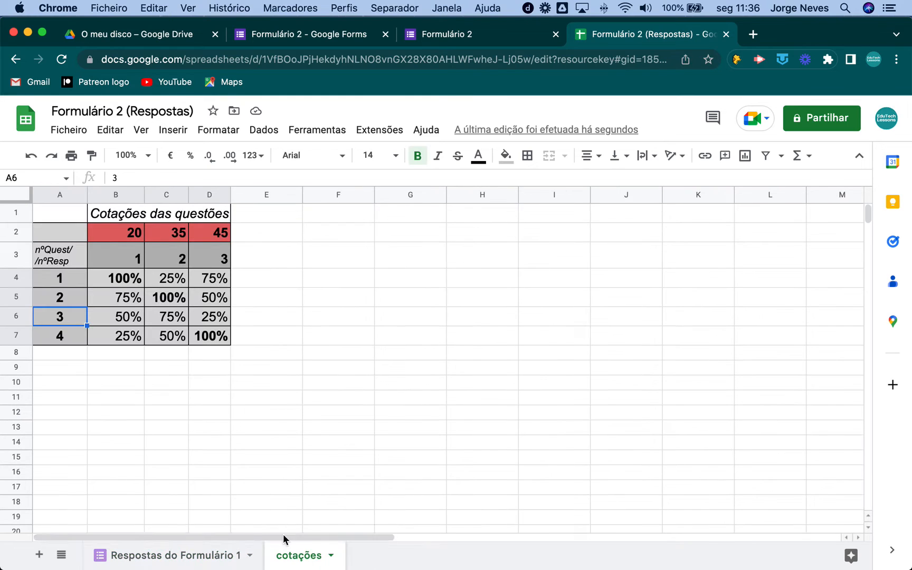
pyautogui.click(69, 280)
pyautogui.click(126, 282)
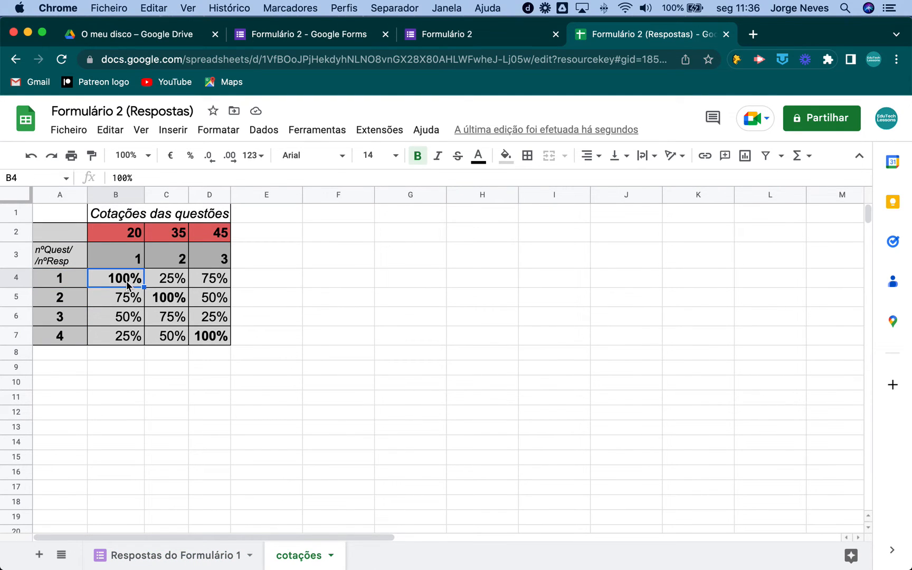
pyautogui.click(206, 555)
# Make the PROCV range in G2 absolute as $A$4:$D$7.
pyautogui.click(588, 236)
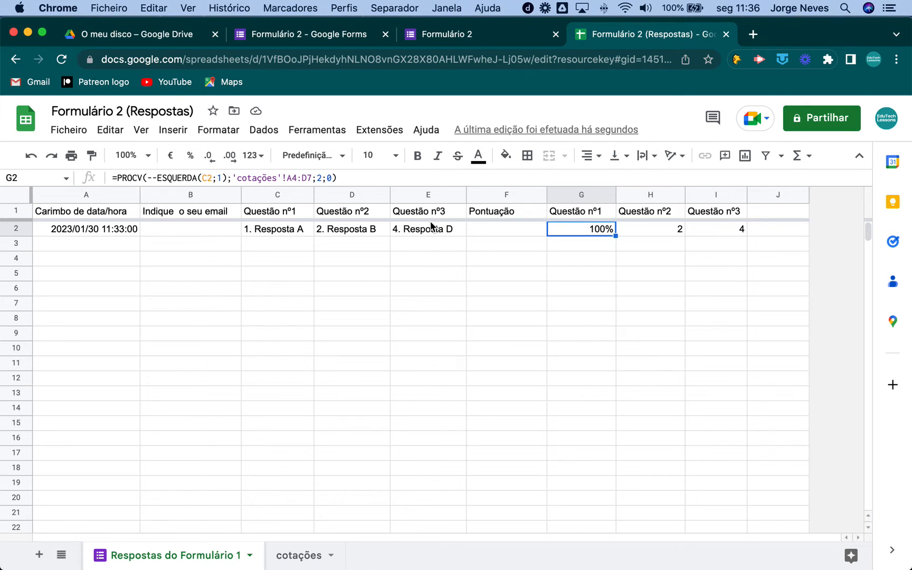
pyautogui.click(289, 178)
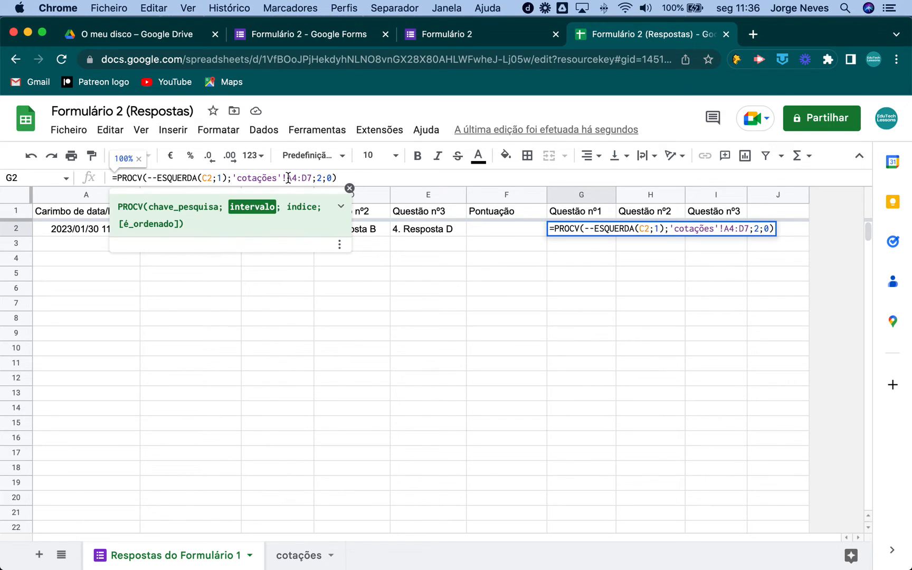
pyautogui.write('$')
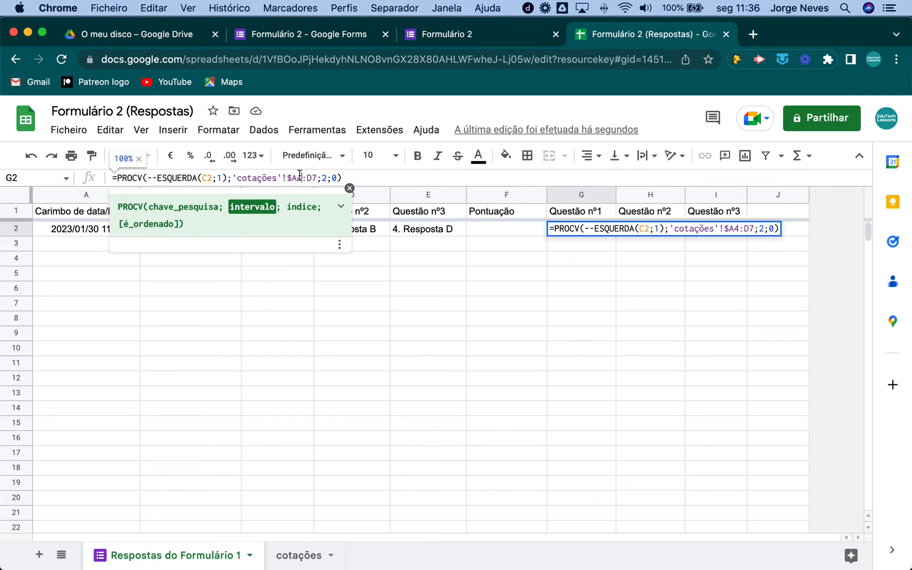
pyautogui.click(299, 178)
pyautogui.write('$')
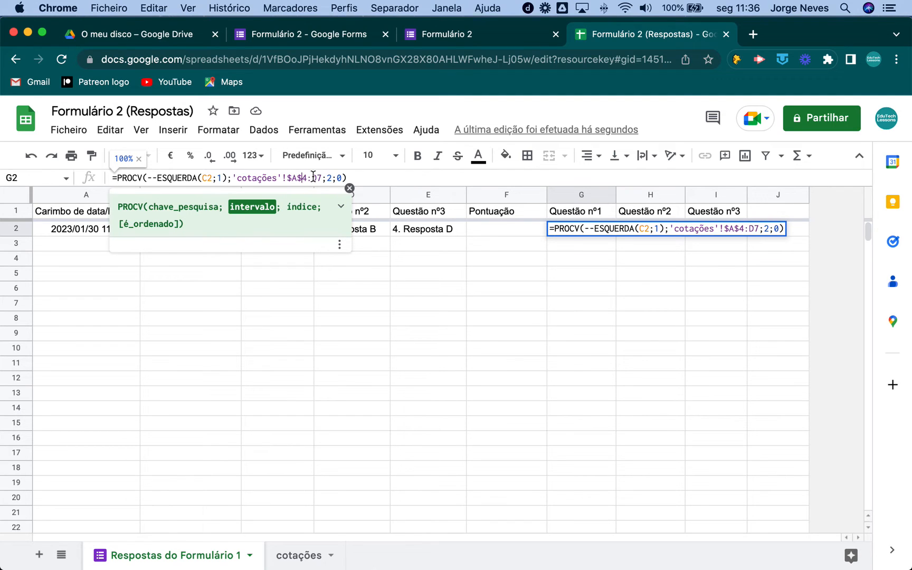
pyautogui.click(313, 178)
pyautogui.write('$')
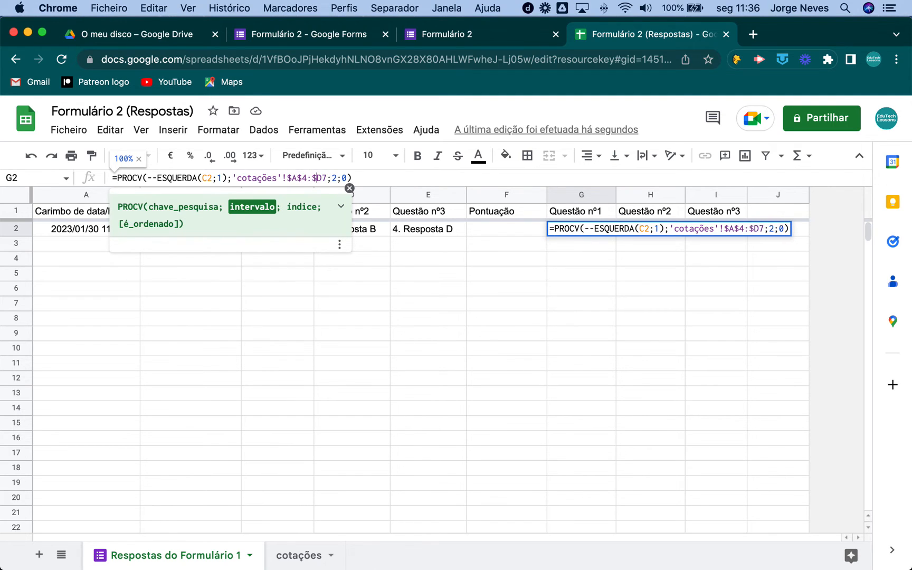
pyautogui.click(324, 178)
pyautogui.write('$')
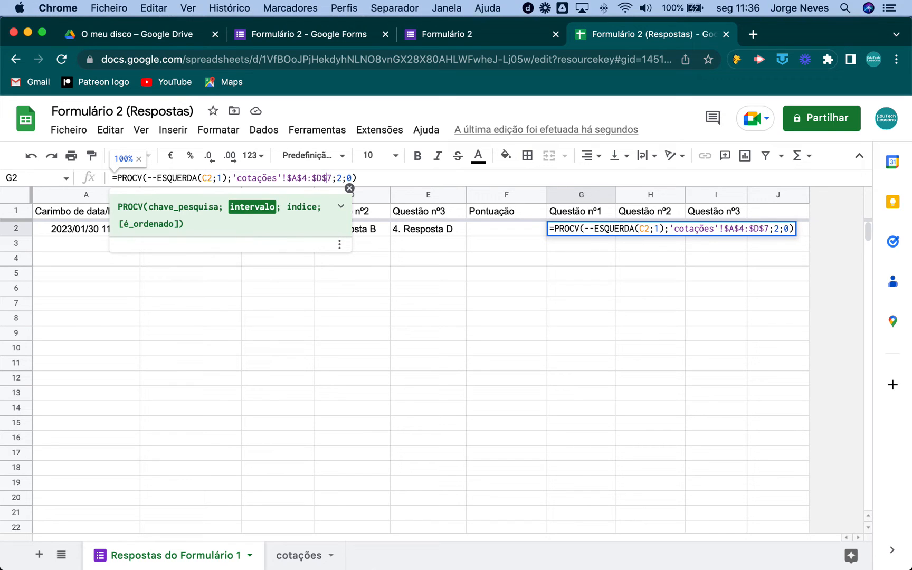
pyautogui.press('Return')
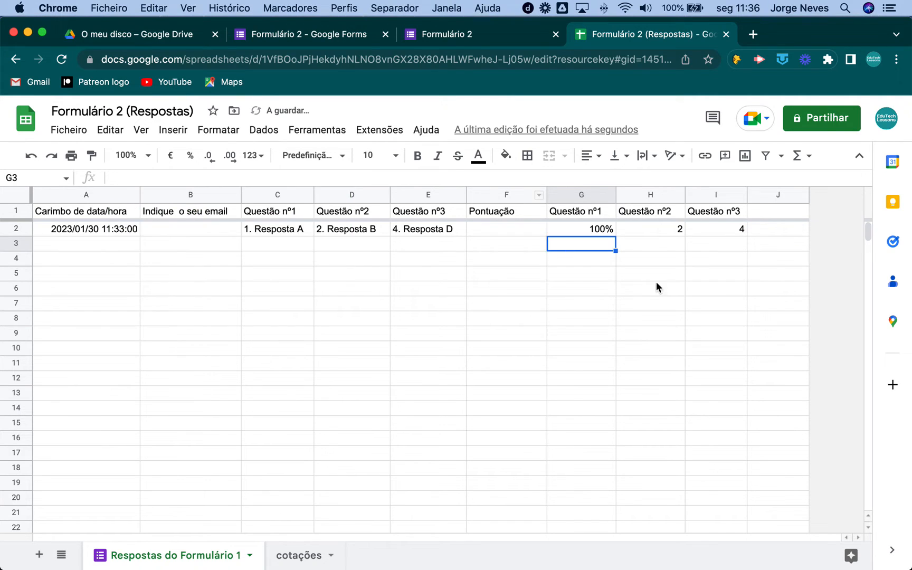
# Multiply G2's PROCV by the points for question 1, referenced as cotações!B$2.
pyautogui.click(598, 232)
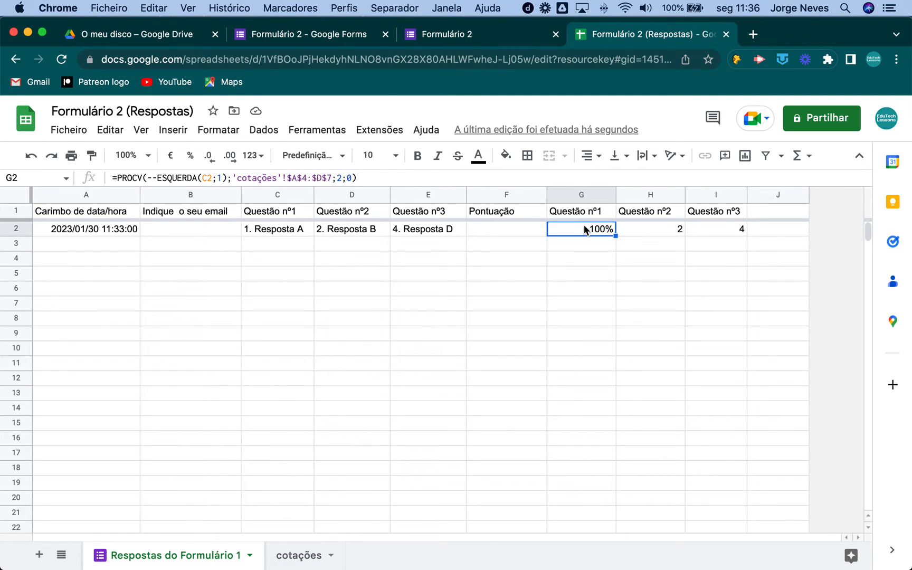
pyautogui.click(406, 181)
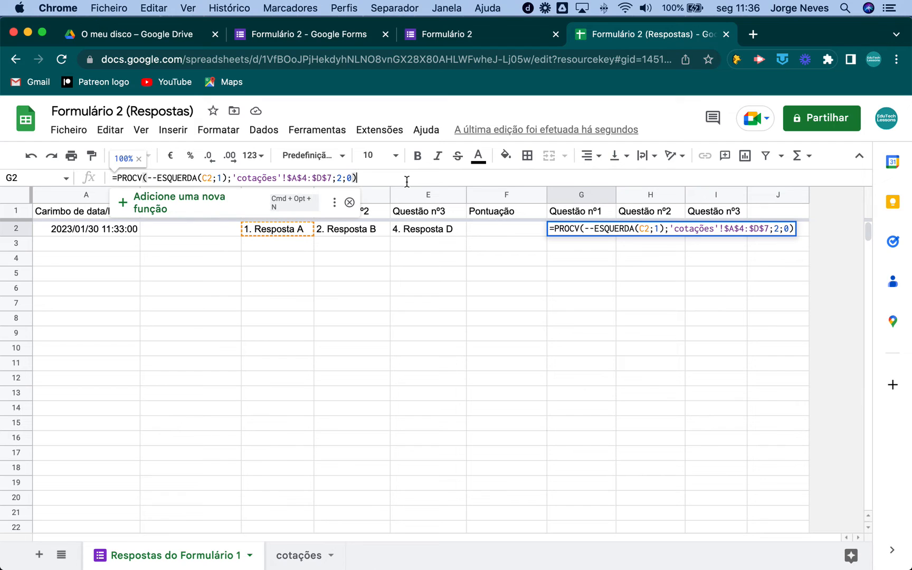
pyautogui.write('*')
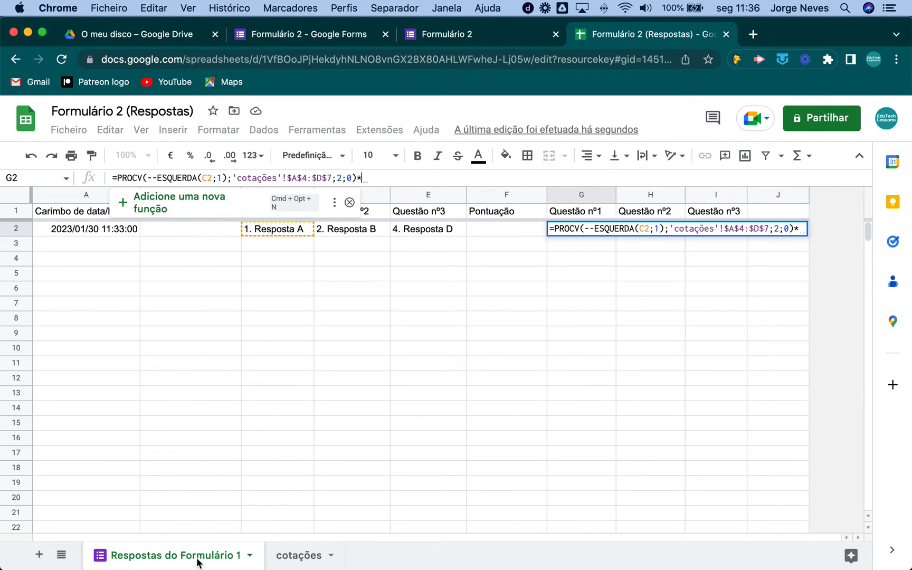
pyautogui.click(293, 556)
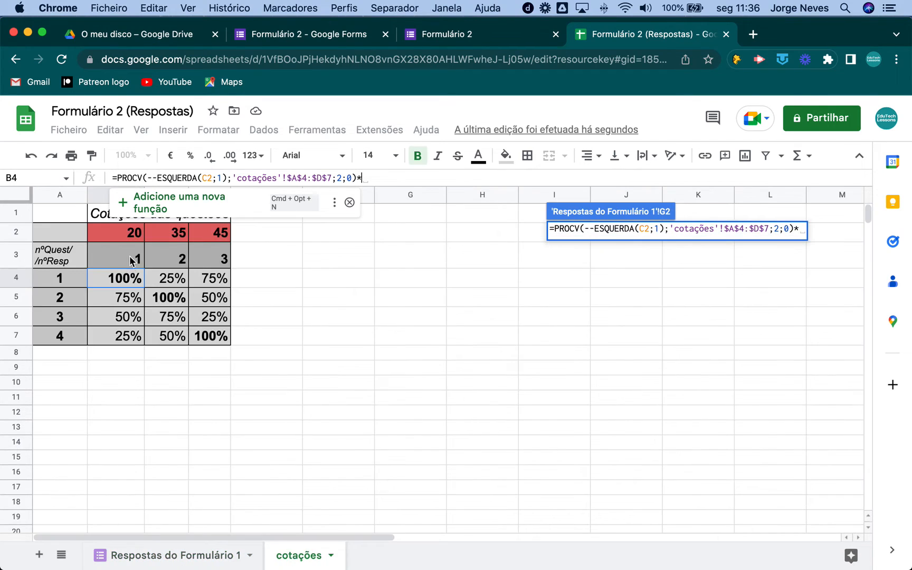
pyautogui.click(127, 235)
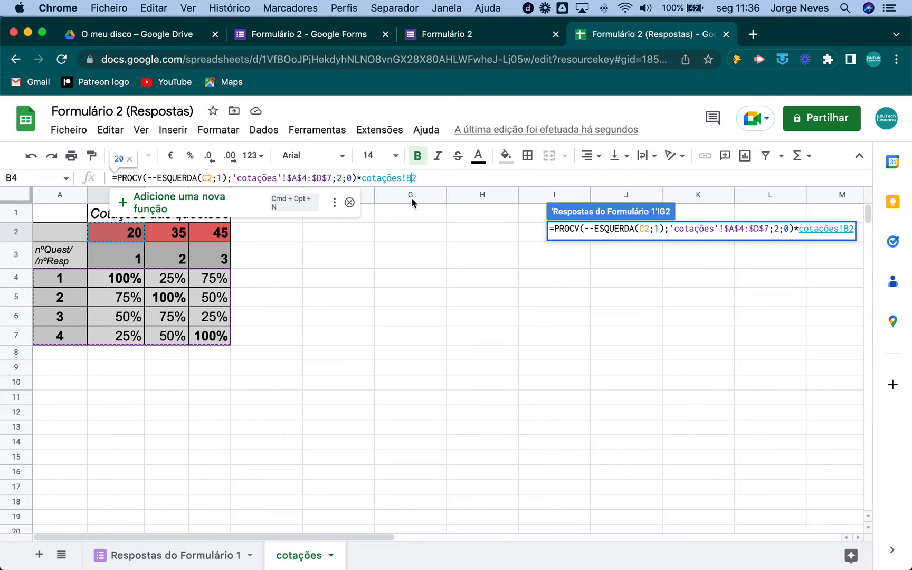
pyautogui.write('$')
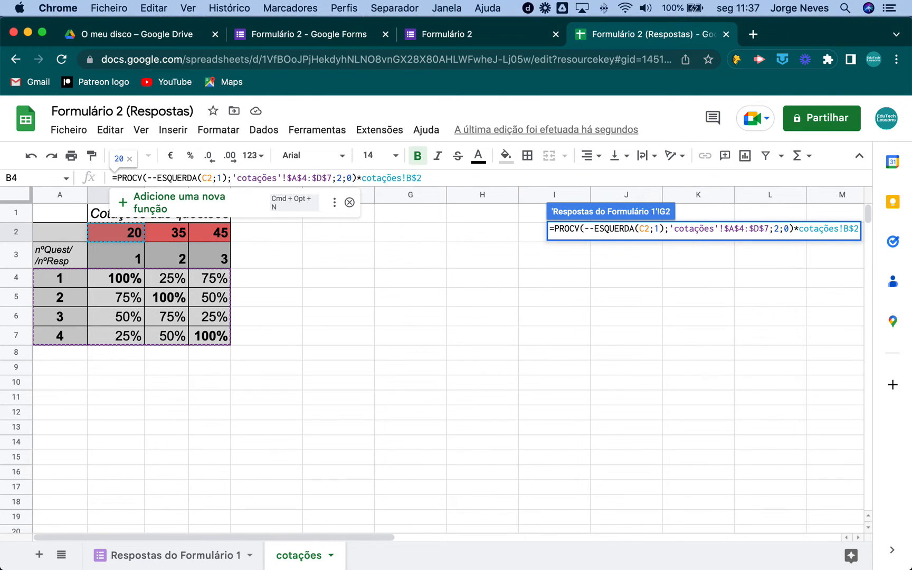
pyautogui.press('Return')
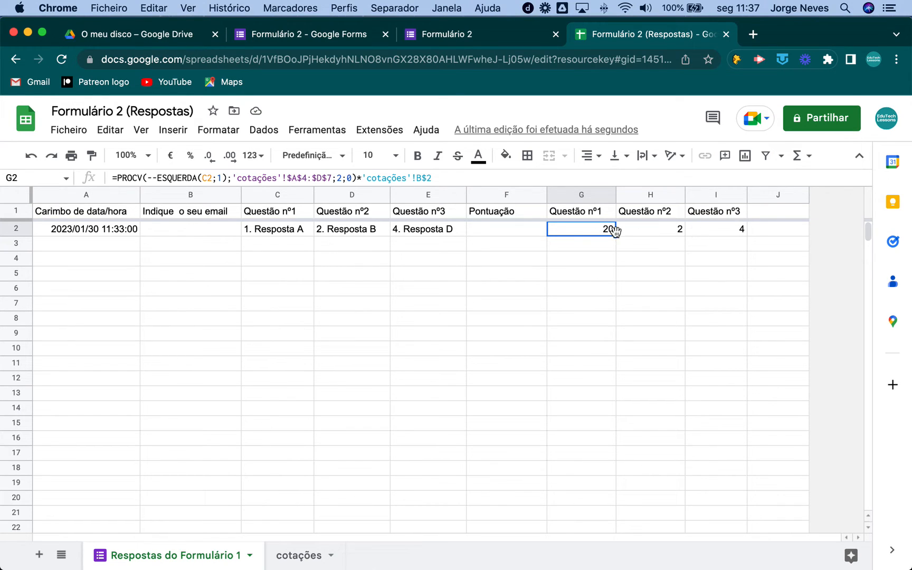
# Try filling G2's scoring formula across to H2:I2, and clear both filled cells.
pyautogui.moveTo(614, 230); pyautogui.dragTo(704, 246)
pyautogui.click(657, 231)
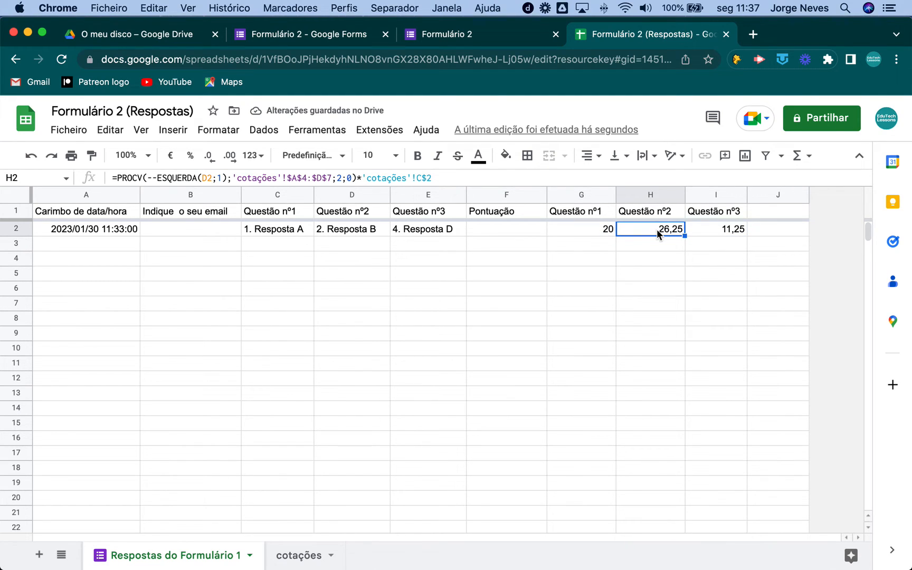
pyautogui.moveTo(719, 229); pyautogui.dragTo(668, 230)
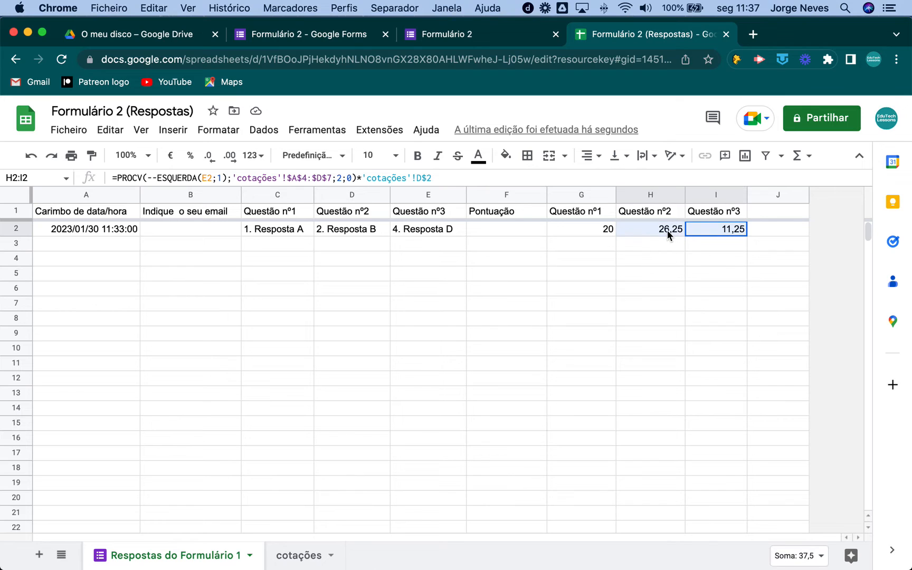
pyautogui.press('Delete')
pyautogui.click(649, 270)
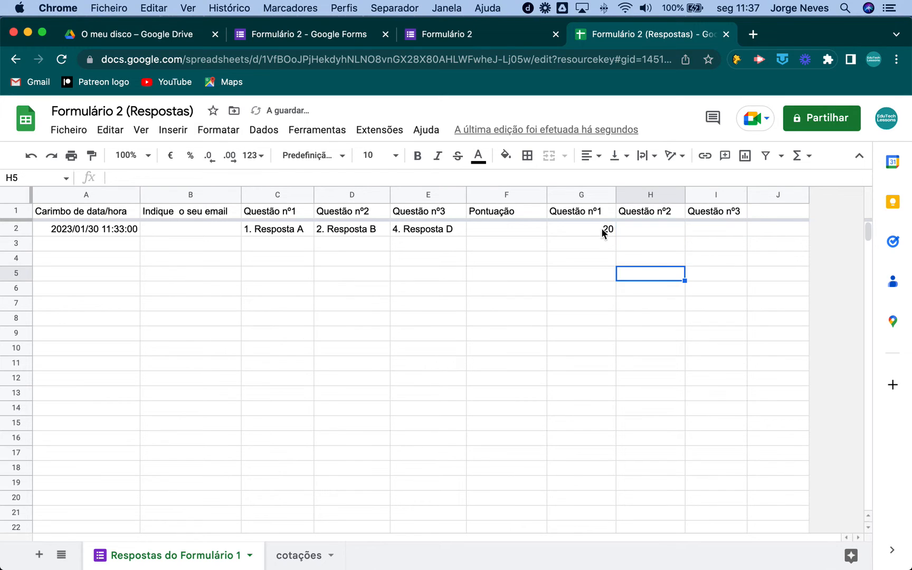
# Try filling G2's scoring formula across to H2:I2, and compare the formulas in G2 and H2.
pyautogui.click(600, 230)
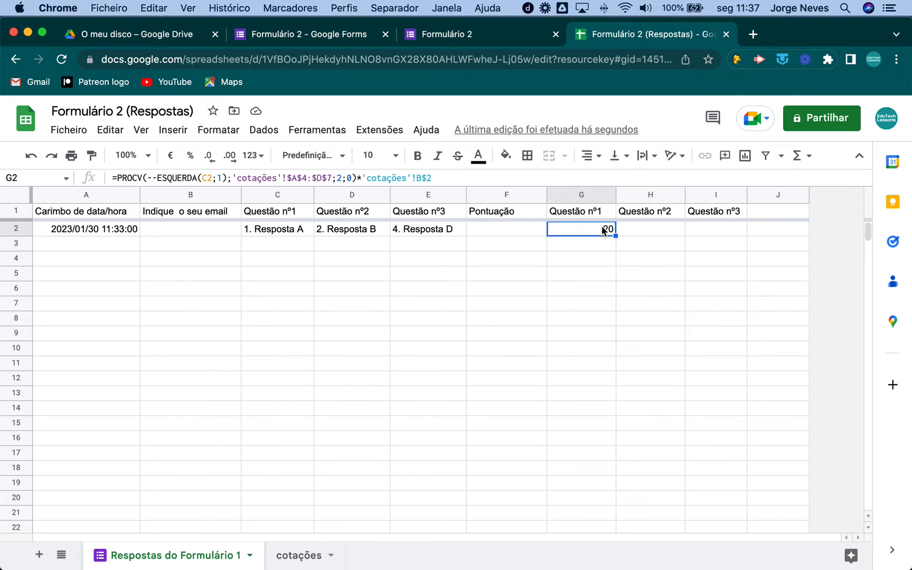
pyautogui.moveTo(616, 236); pyautogui.dragTo(707, 237)
pyautogui.click(661, 235)
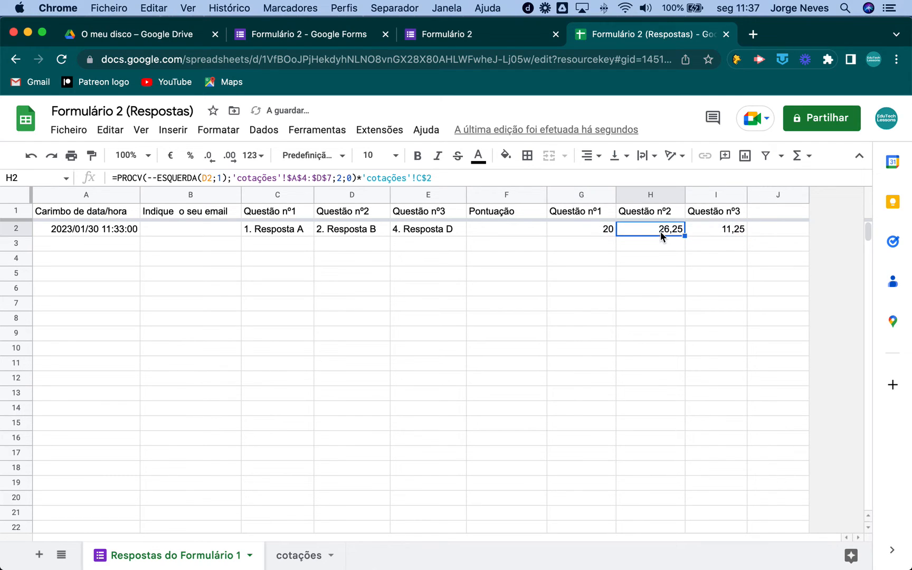
pyautogui.click(602, 229)
pyautogui.click(642, 228)
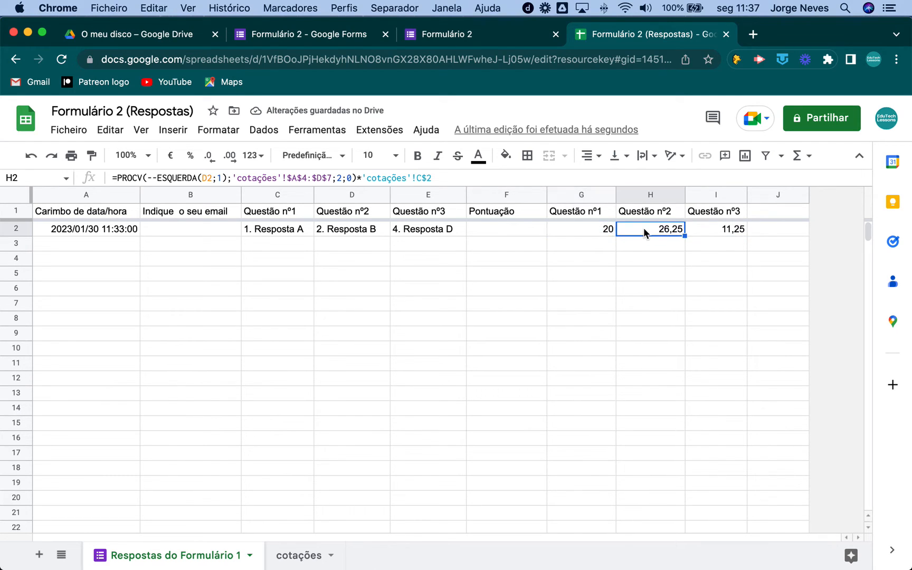
pyautogui.click(609, 231)
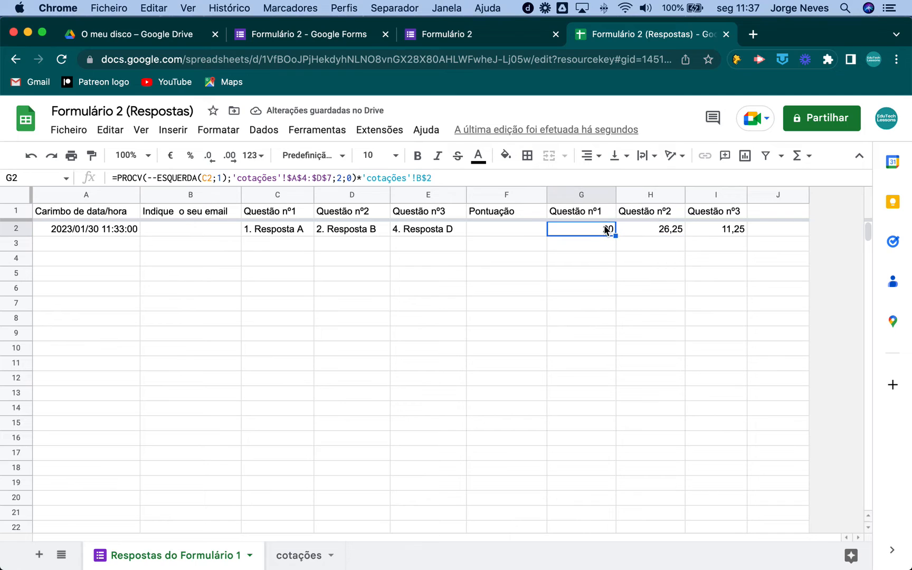
# Check the fixed column index in the PROCV formulas against the question numbers in row 3 of the cotações table.
pyautogui.click(341, 178)
pyautogui.doubleClick(339, 177)
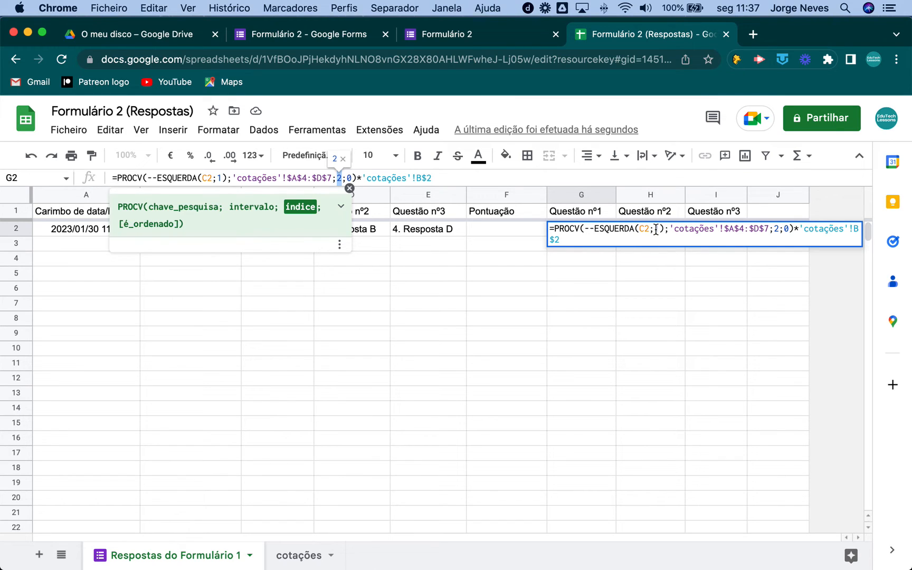
pyautogui.click(299, 556)
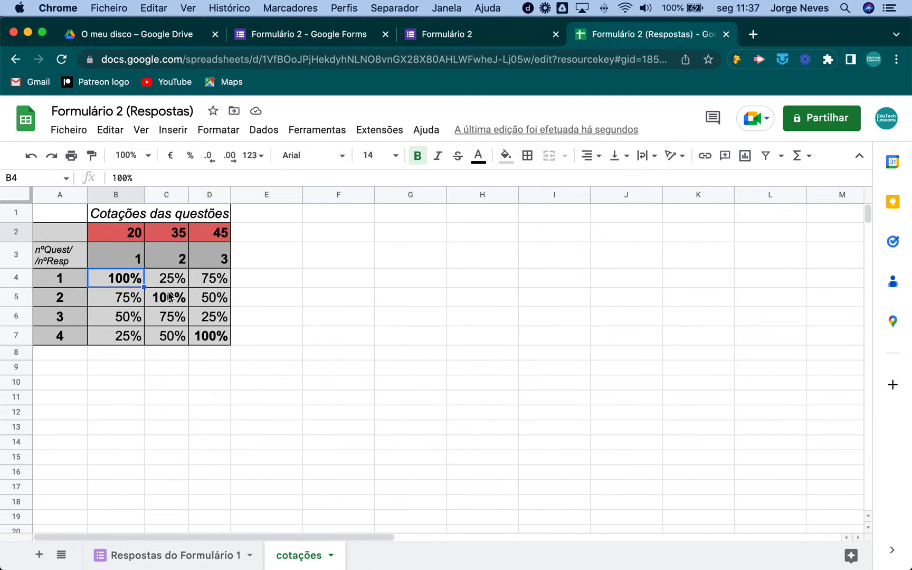
pyautogui.click(198, 554)
pyautogui.click(721, 232)
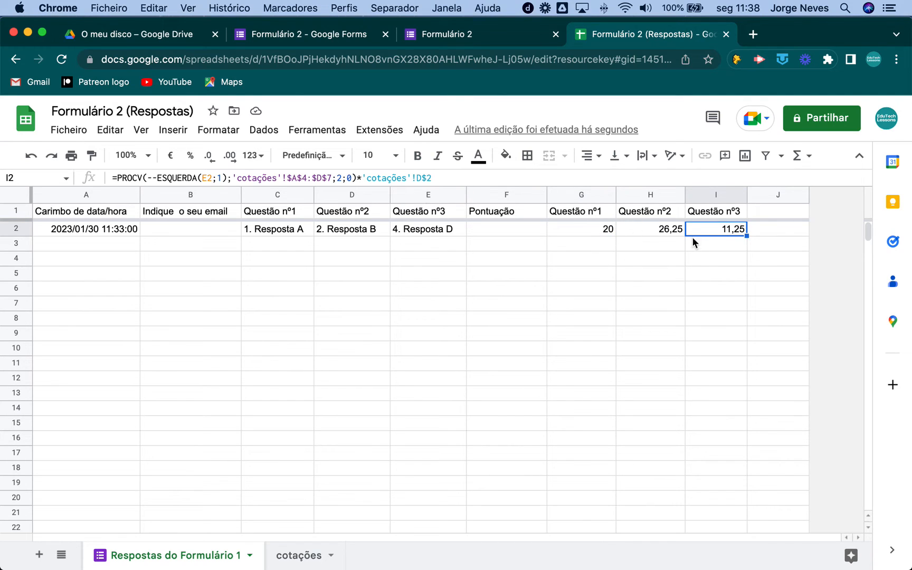
pyautogui.click(300, 564)
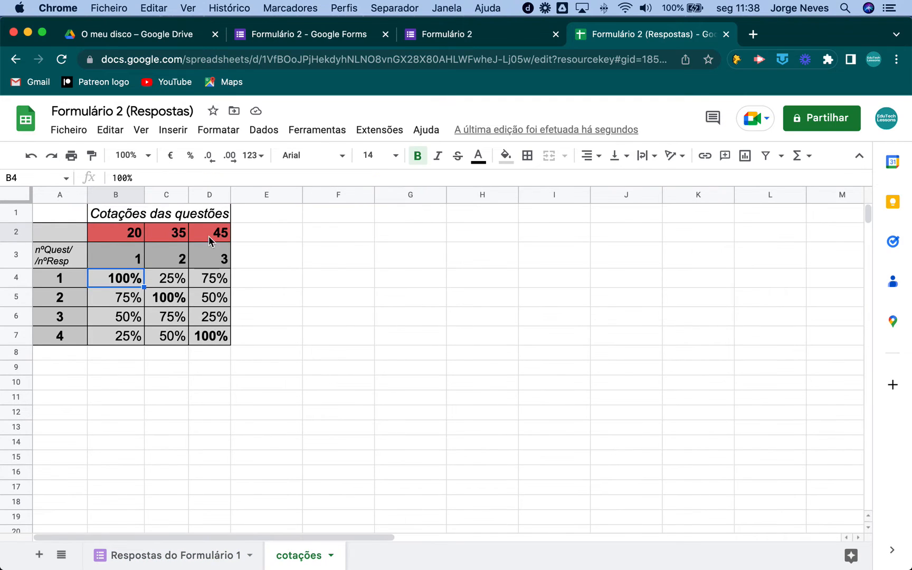
pyautogui.click(133, 260)
pyautogui.moveTo(133, 260)
pyautogui.mouseDown()
pyautogui.moveTo(206, 261)
pyautogui.moveTo(133, 258)
pyautogui.mouseUp()
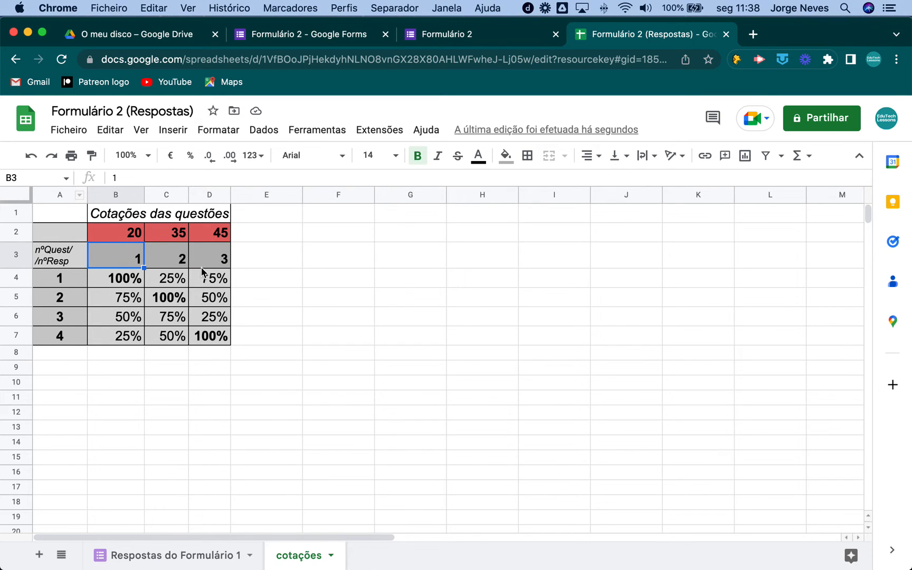
pyautogui.click(205, 560)
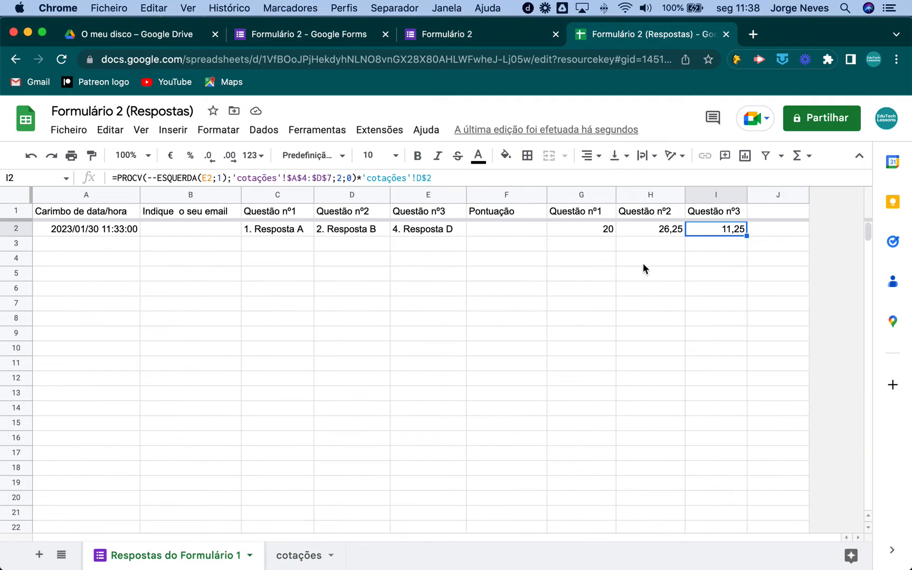
# Clear H2:I2 and replace the fixed PROCV column index in G2 with cotações!B3+1.
pyautogui.moveTo(648, 230); pyautogui.dragTo(724, 238)
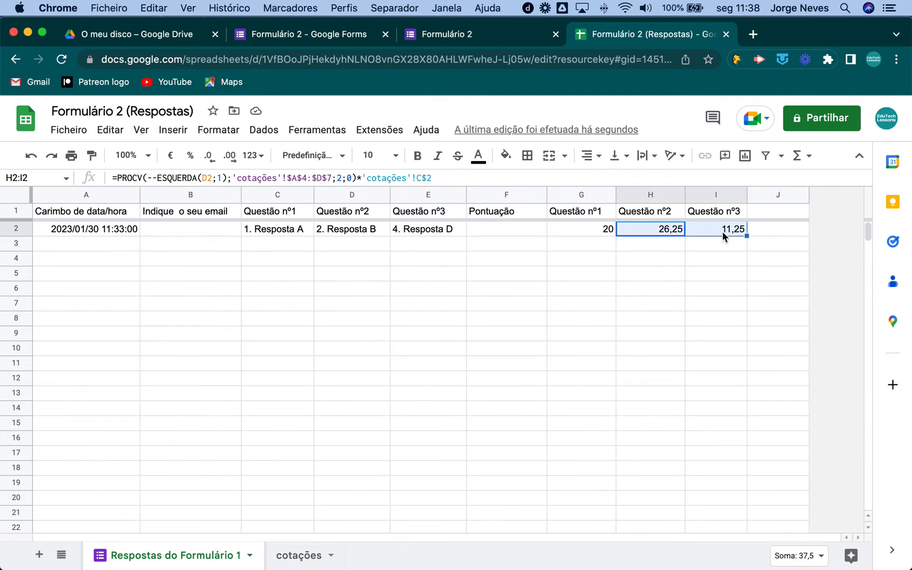
pyautogui.press('Delete')
pyautogui.click(591, 232)
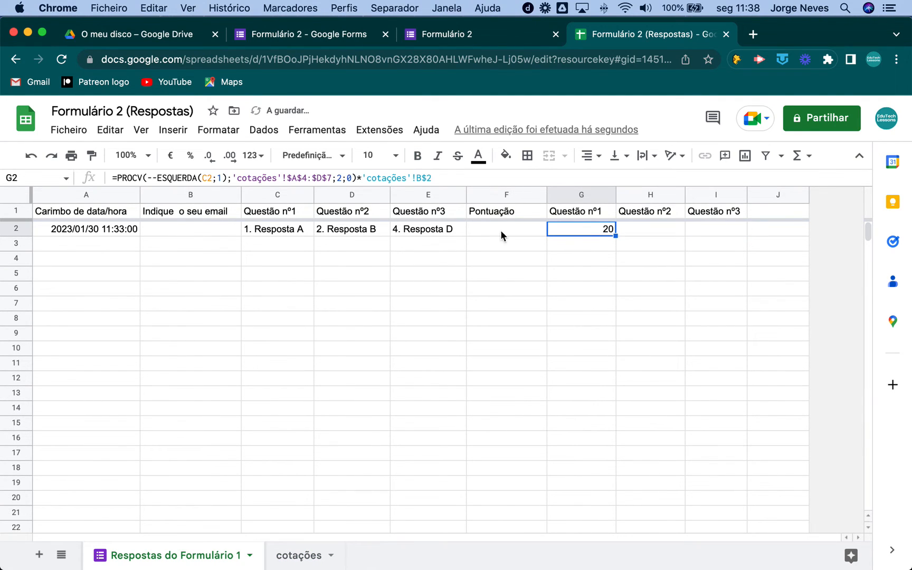
pyautogui.click(341, 180)
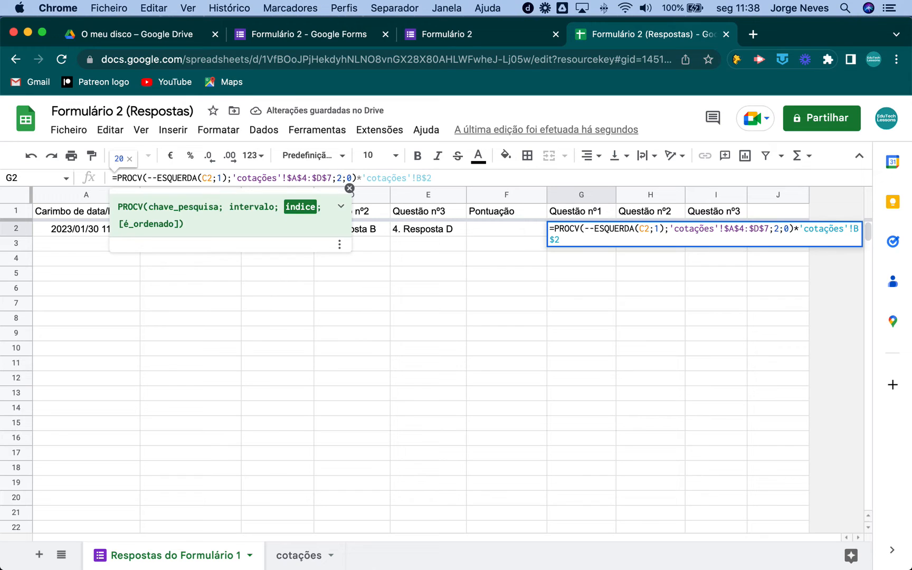
pyautogui.press('BackSpace')
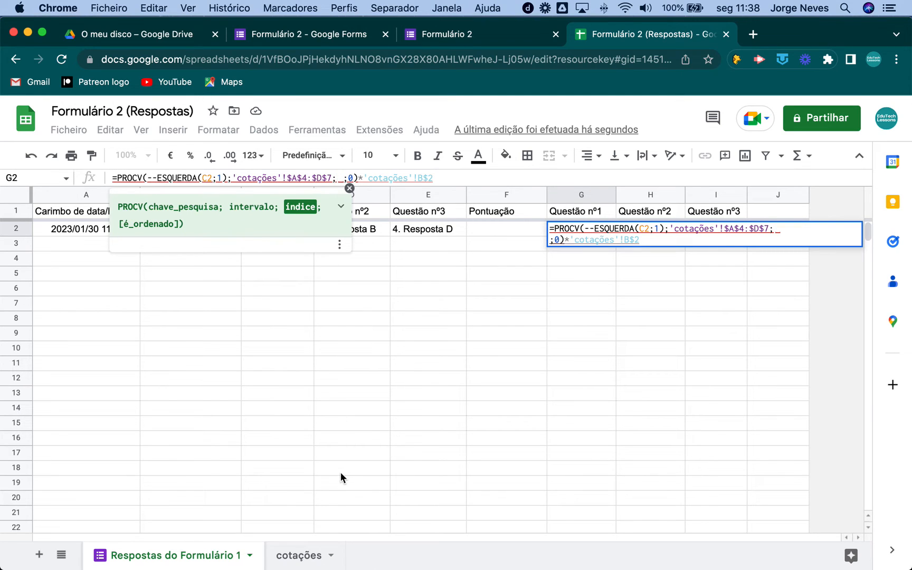
pyautogui.click(303, 558)
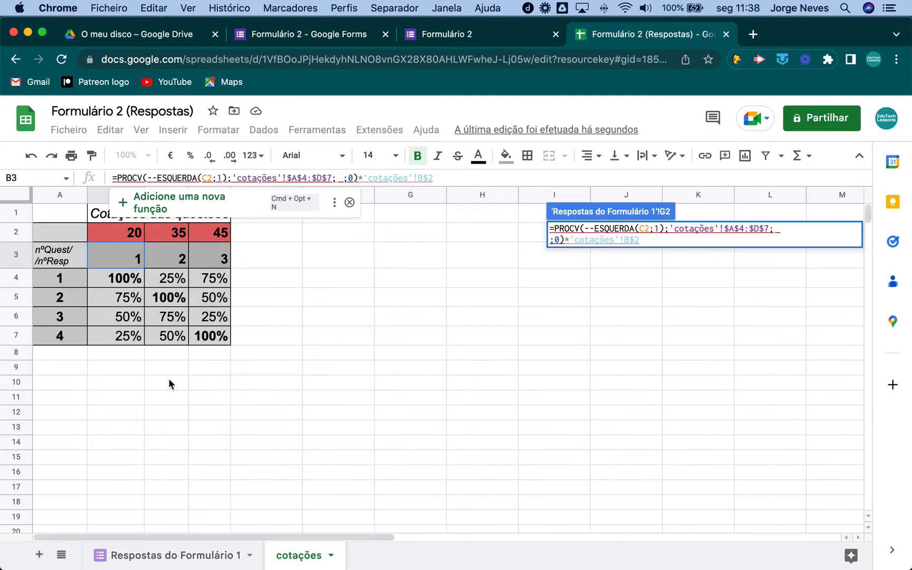
pyautogui.click(126, 251)
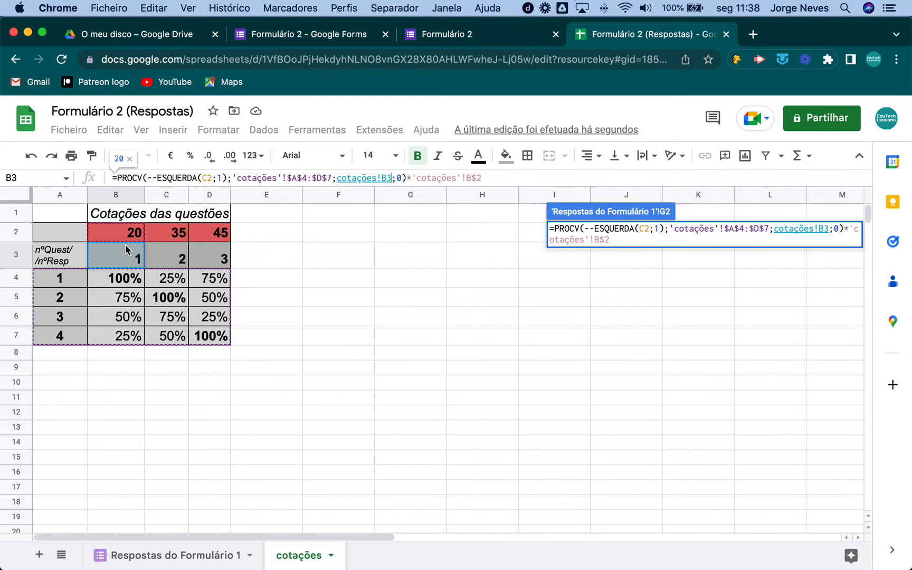
pyautogui.write('+1')
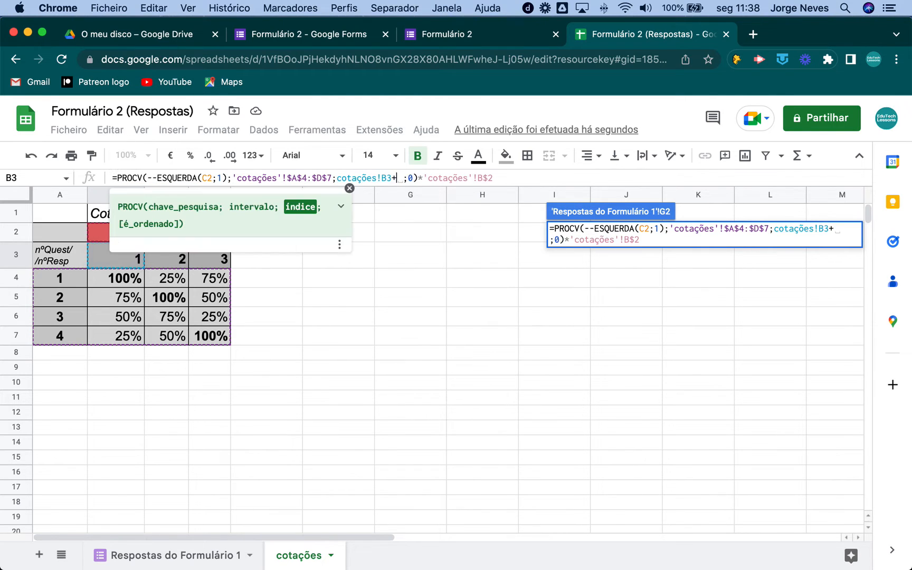
pyautogui.press('Return')
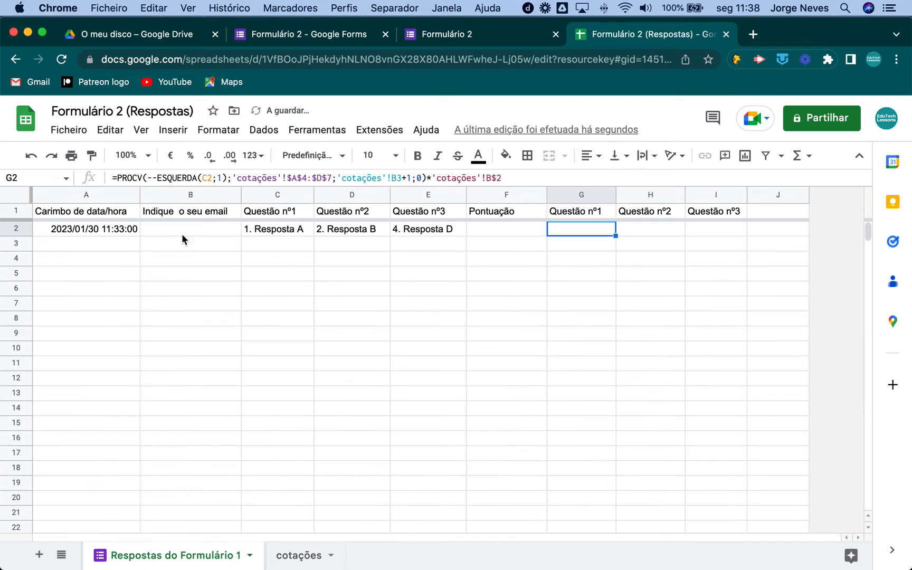
# Fill G2's scoring formula across to H2:I2, and check H2's column index against question number 2 in the cotações table.
pyautogui.moveTo(616, 237); pyautogui.dragTo(723, 234)
pyautogui.click(666, 247)
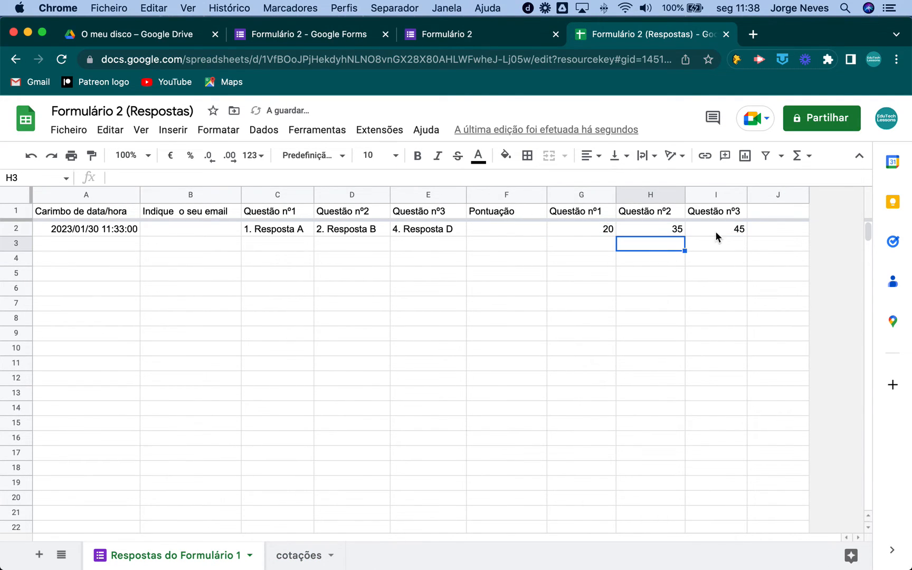
pyautogui.click(708, 250)
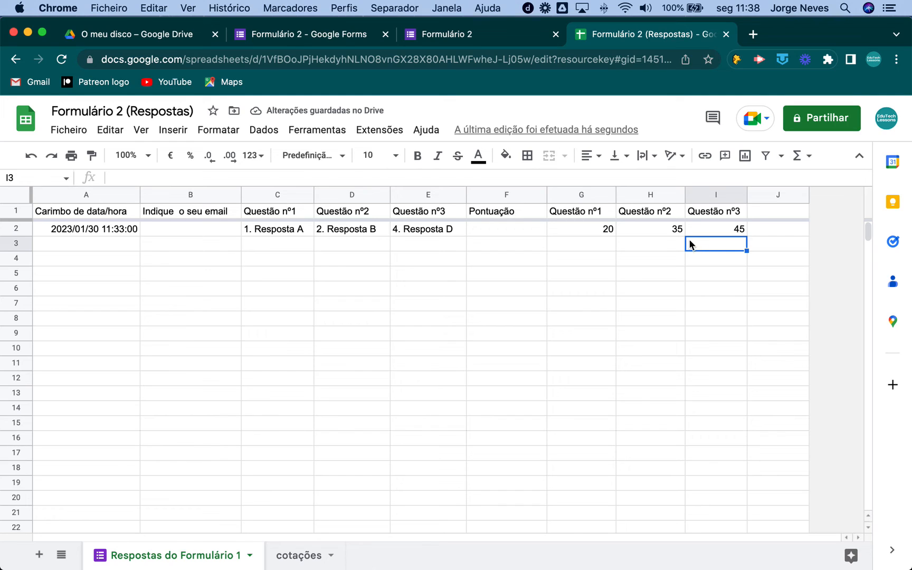
pyautogui.click(673, 236)
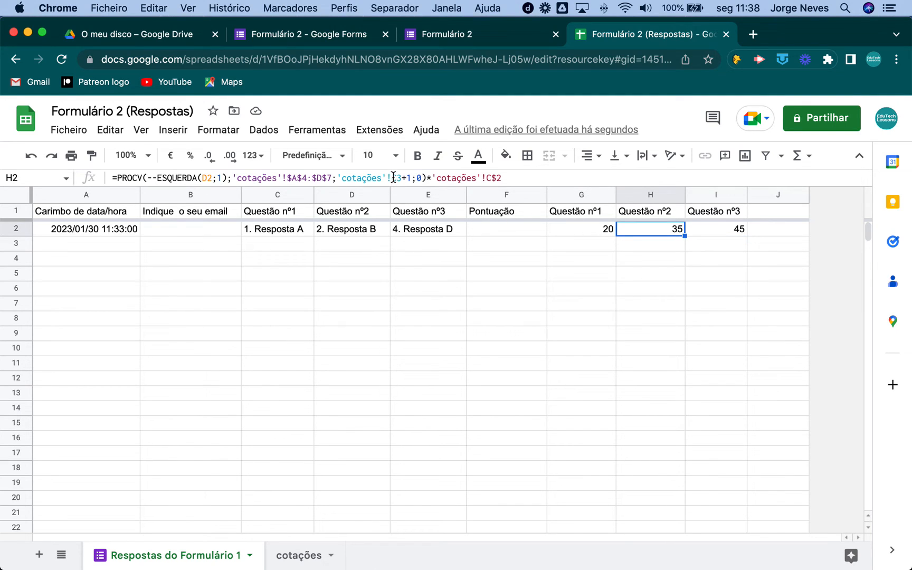
pyautogui.click(302, 554)
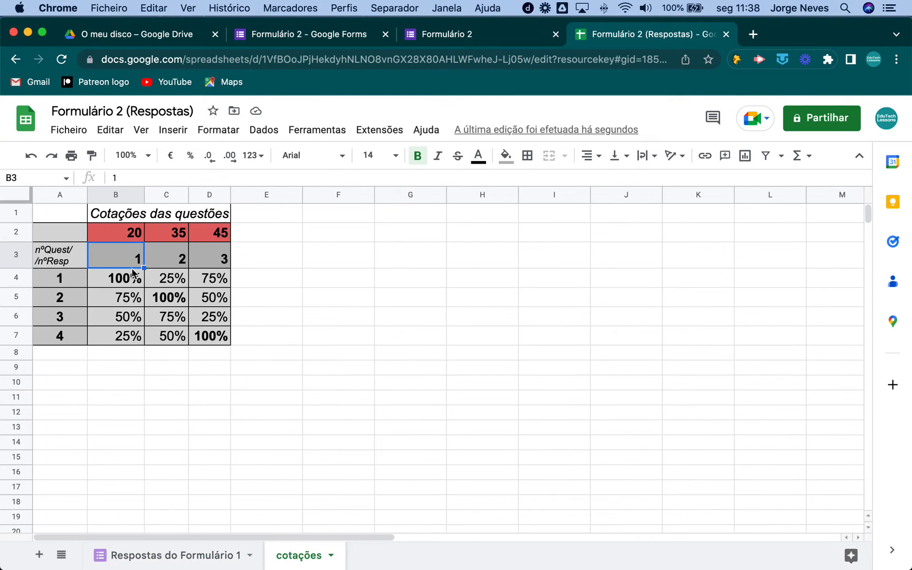
pyautogui.click(175, 262)
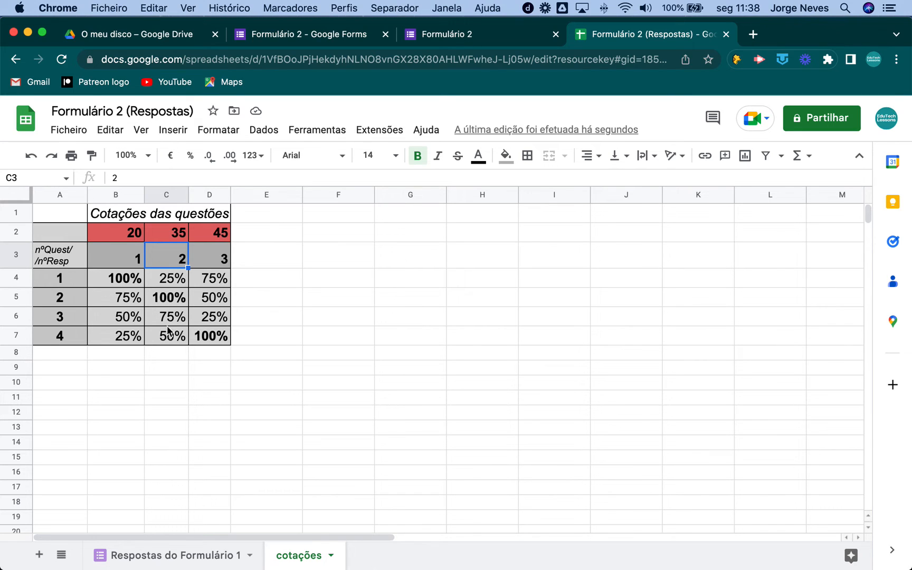
pyautogui.click(204, 555)
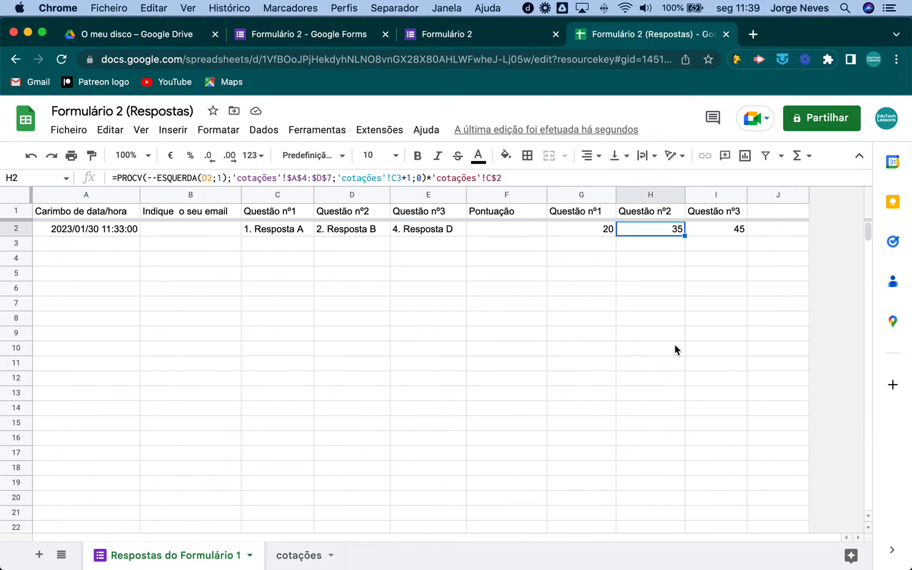
pyautogui.click(723, 215)
# Fill the scoring formulas in G2 and H2 down to row 10.
pyautogui.click(599, 228)
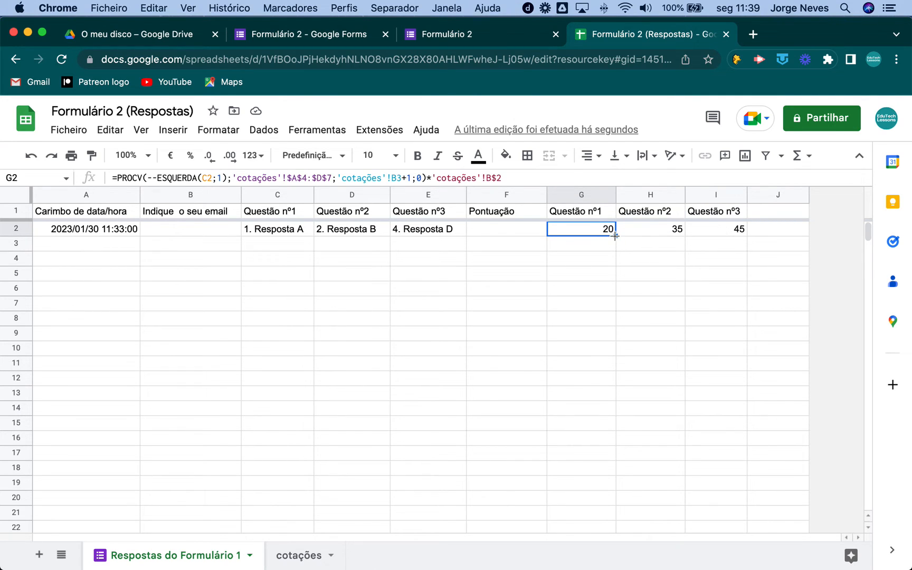
pyautogui.moveTo(615, 236); pyautogui.dragTo(617, 347)
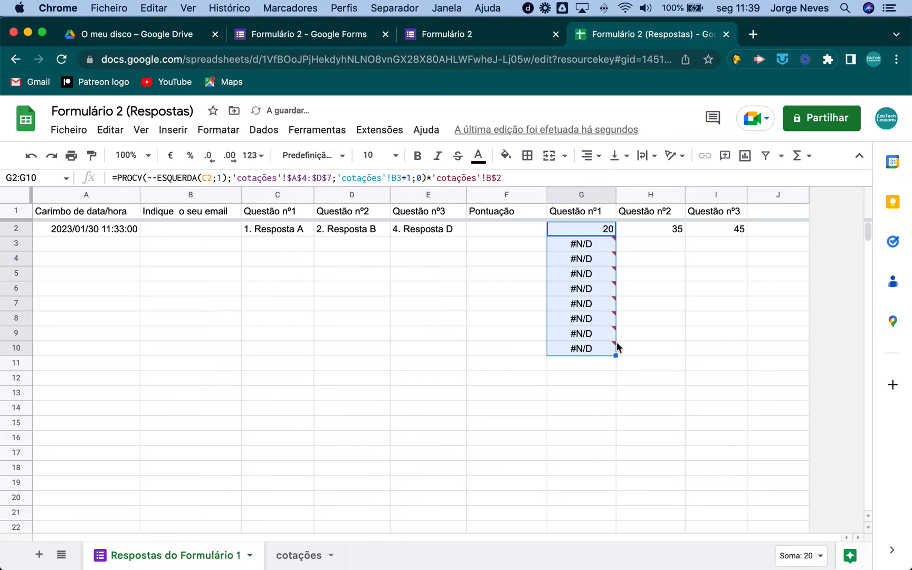
pyautogui.click(677, 232)
pyautogui.moveTo(685, 236); pyautogui.dragTo(682, 343)
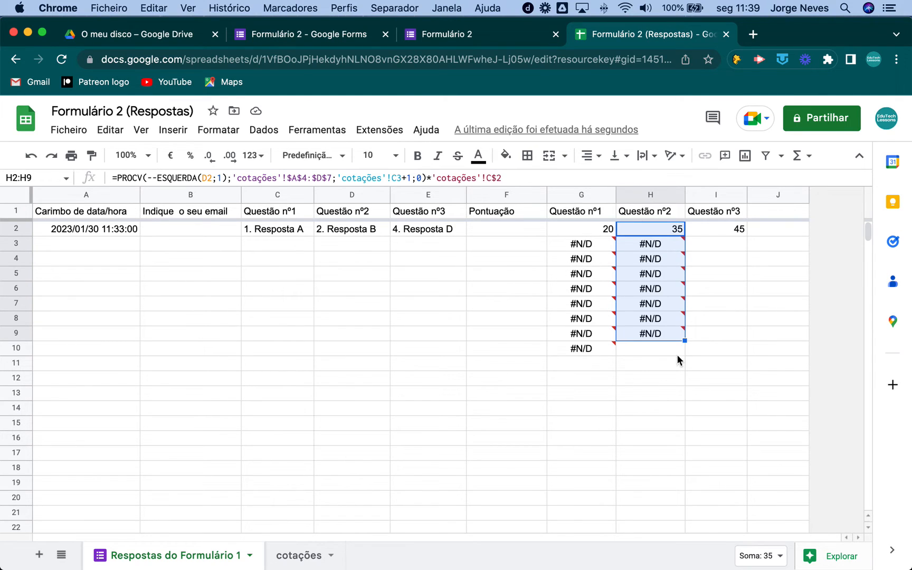
pyautogui.moveTo(684, 347); pyautogui.dragTo(685, 353)
pyautogui.click(735, 228)
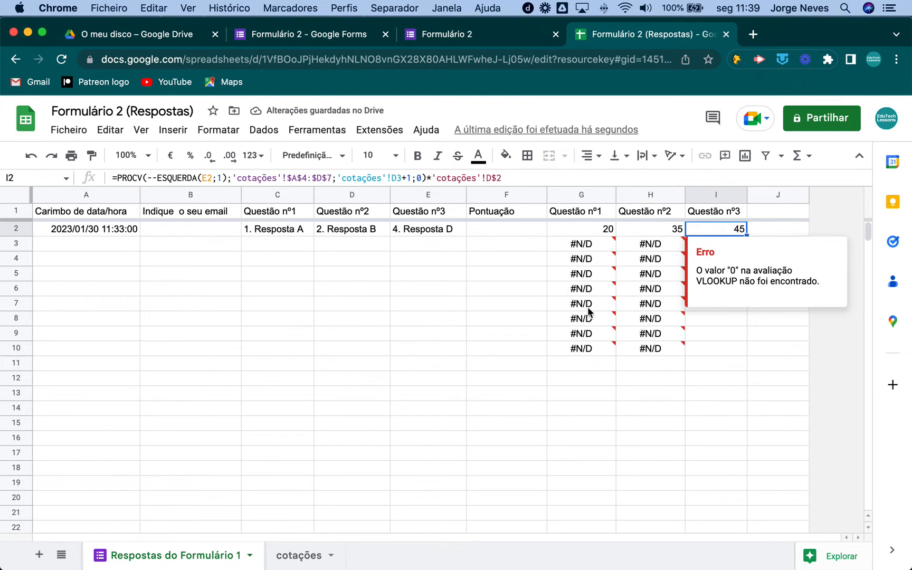
# Start wrapping G2's scoring formula in an error-handling function by entering se.err( before PROCV.
pyautogui.click(595, 228)
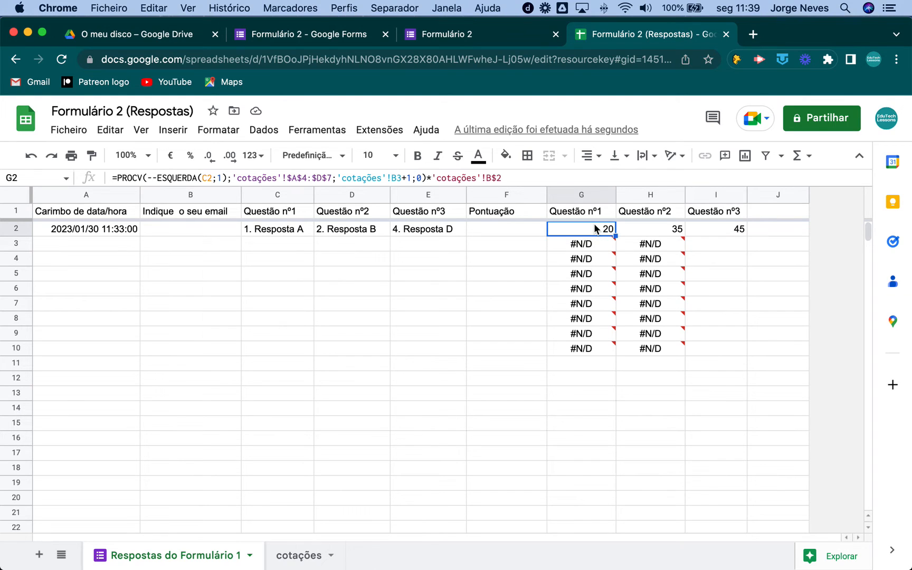
pyautogui.click(115, 178)
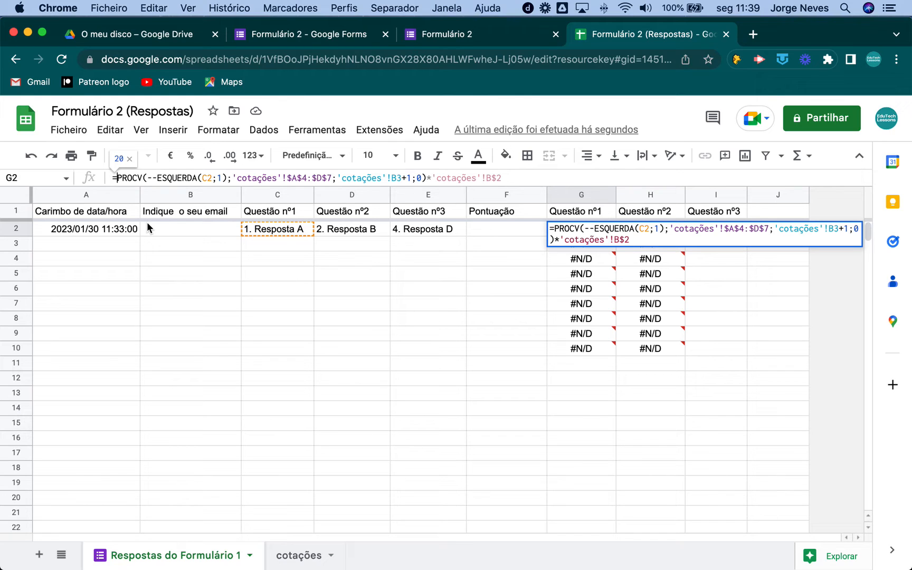
pyautogui.write('se')
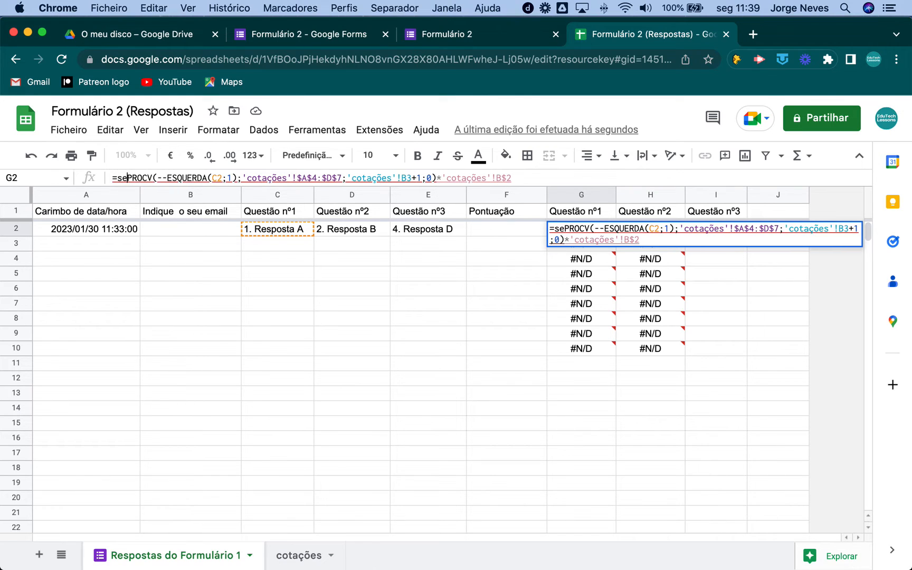
pyautogui.write('.err(')
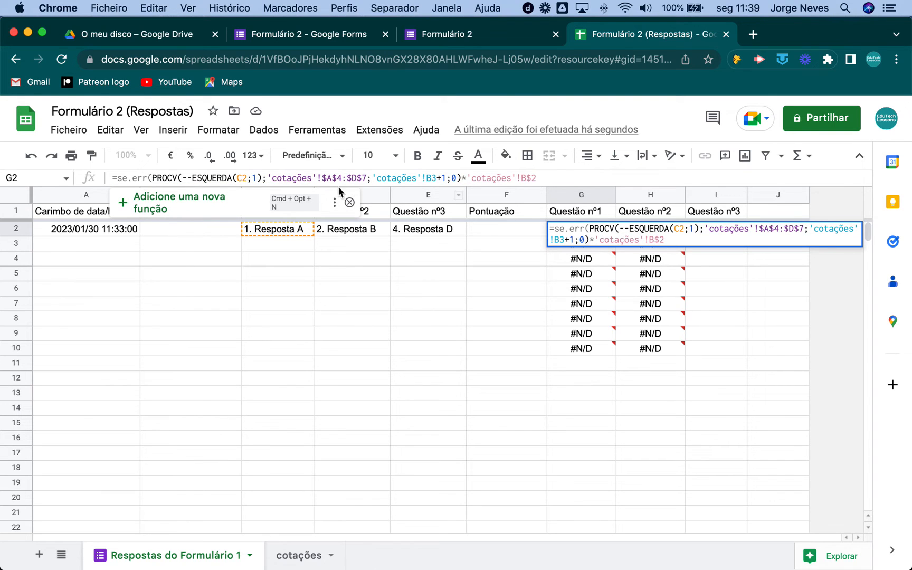
pyautogui.click(148, 177)
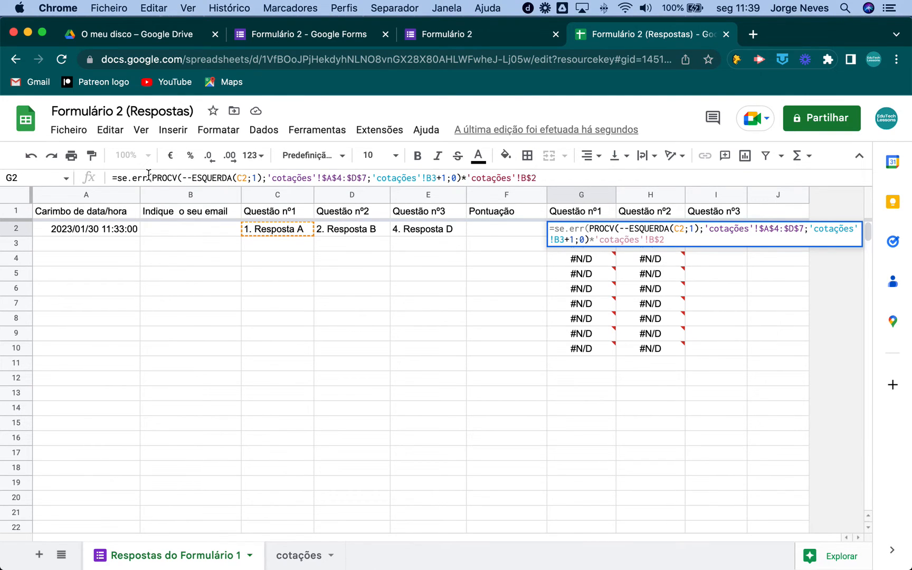
# Finish wrapping the PROCV formula in G2 in SE.ERRO and fill it down to G10.
pyautogui.write('o')
pyautogui.click(553, 174)
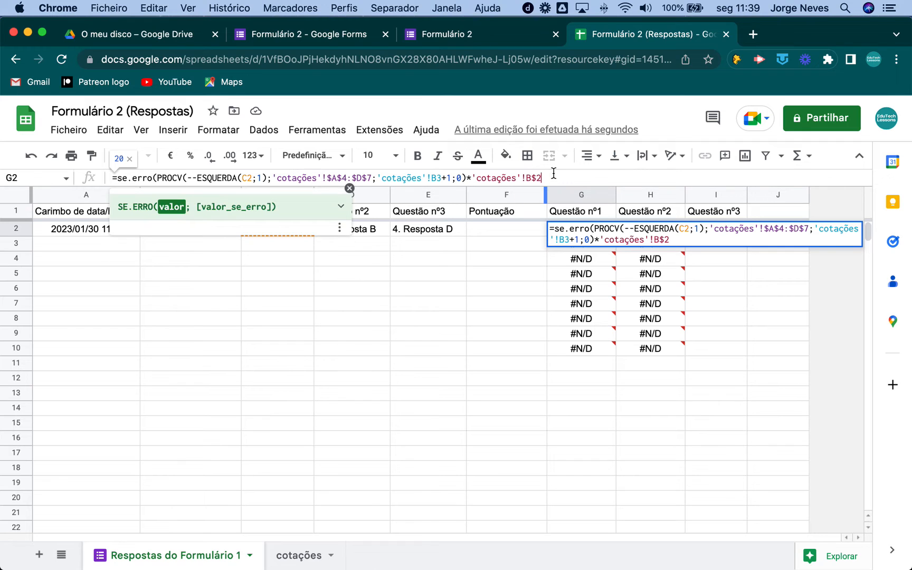
pyautogui.write(')')
pyautogui.press('Return')
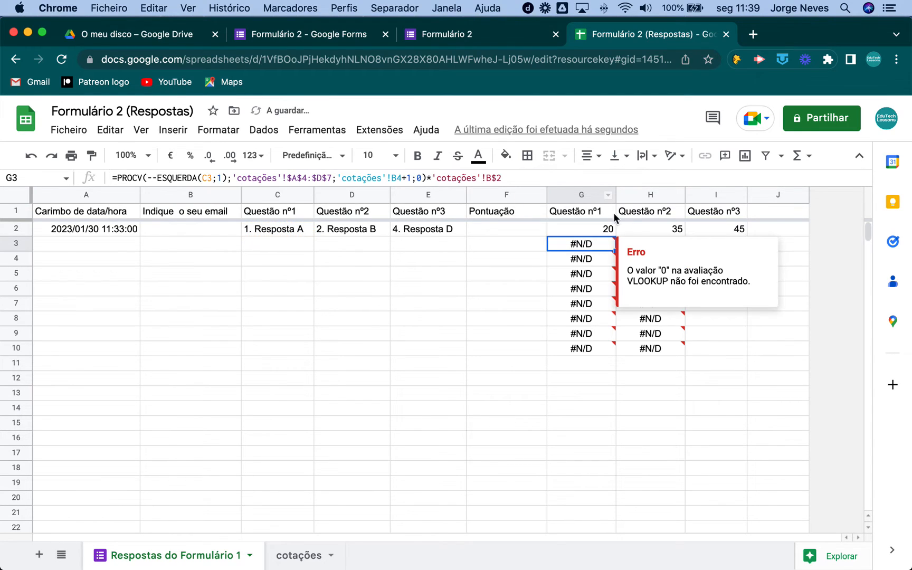
pyautogui.click(598, 230)
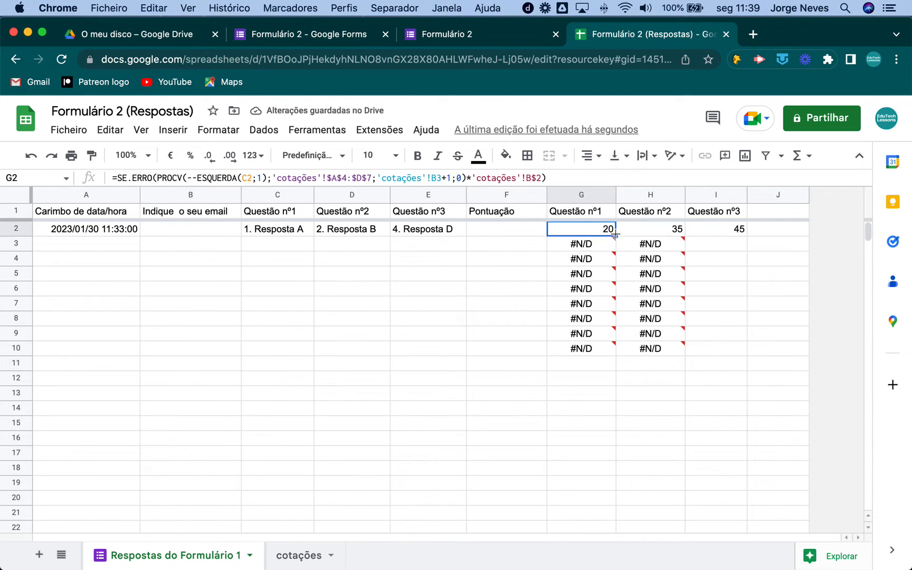
pyautogui.moveTo(614, 235); pyautogui.dragTo(611, 349)
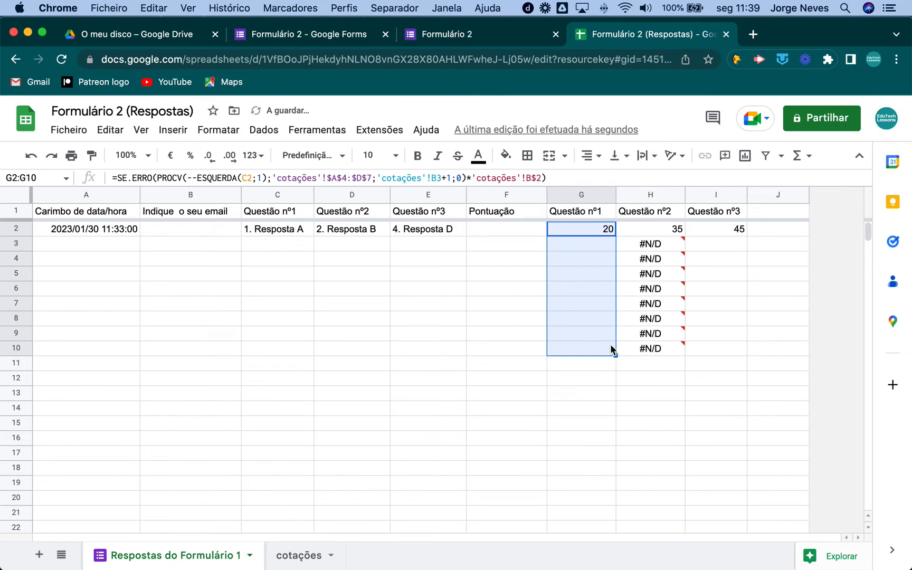
pyautogui.click(602, 233)
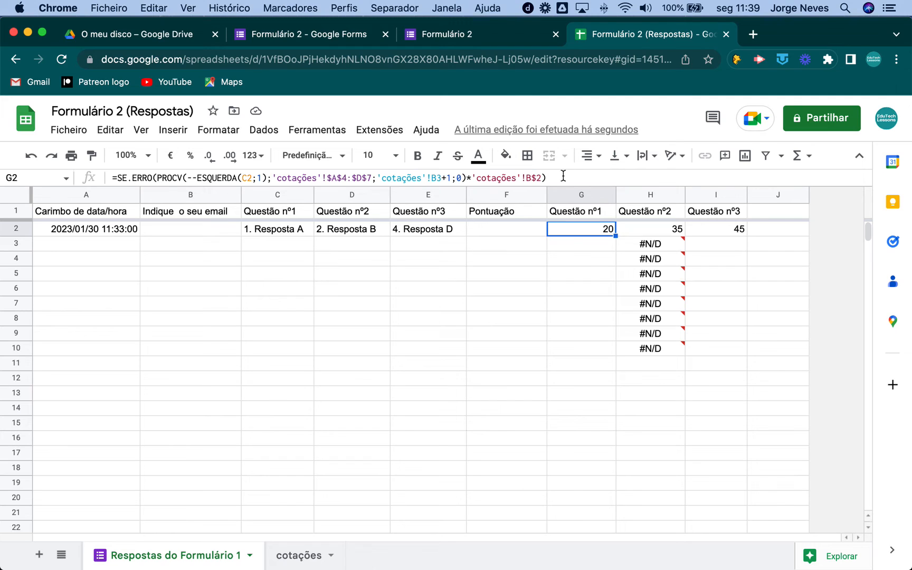
# Copy the SE.ERRO formula from G2 across the Questão nº2 and Questão nº3 score columns, down to row 10.
pyautogui.click(660, 231)
pyautogui.moveTo(684, 237); pyautogui.dragTo(684, 349)
pyautogui.click(733, 228)
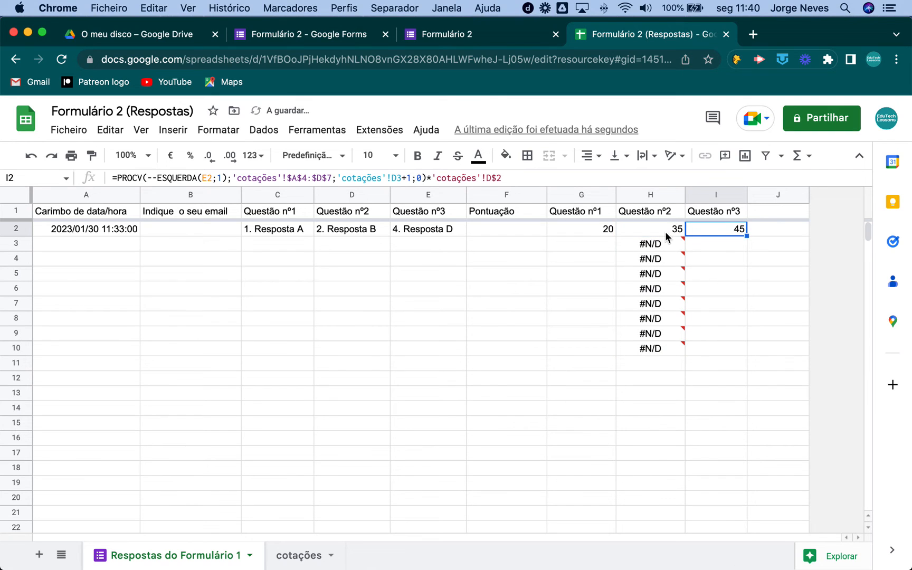
pyautogui.click(606, 234)
pyautogui.moveTo(615, 236); pyautogui.dragTo(741, 350)
pyautogui.click(440, 294)
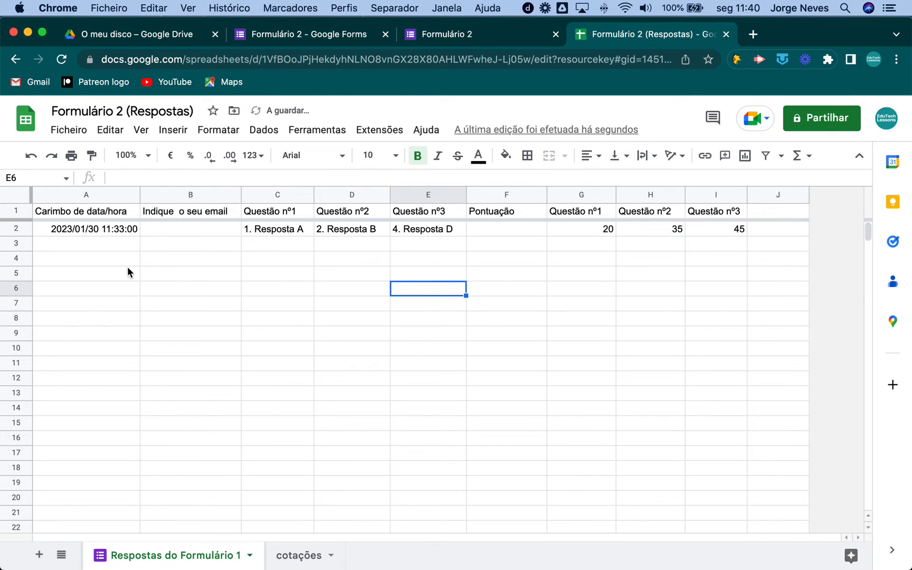
# Close the submitted response page and open a fresh preview of Formulário 2 from its form editor.
pyautogui.click(108, 245)
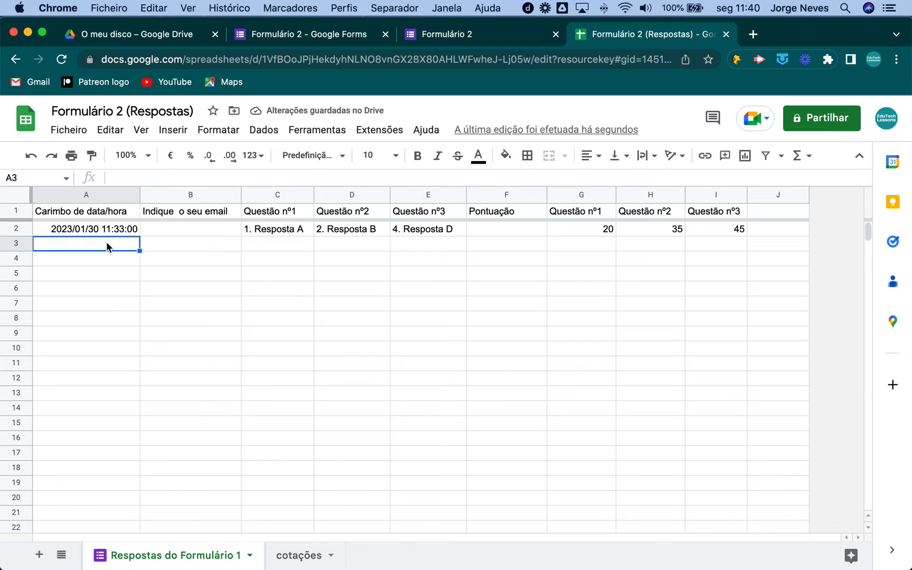
pyautogui.click(471, 39)
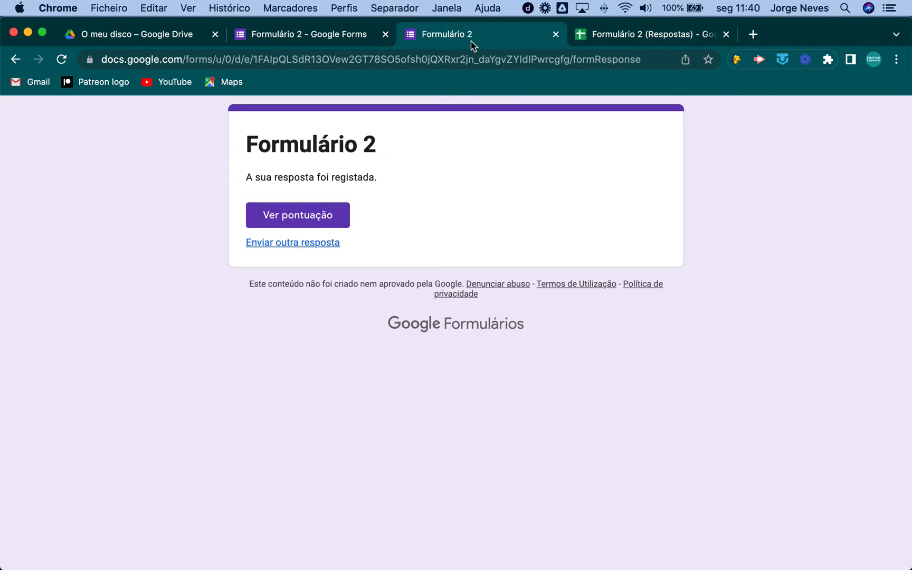
pyautogui.click(555, 34)
pyautogui.click(346, 44)
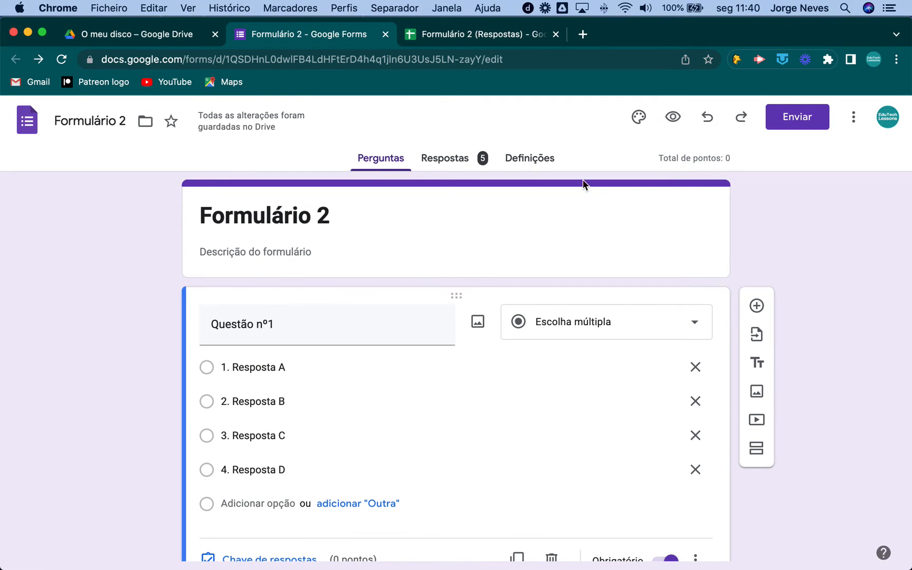
pyautogui.click(674, 117)
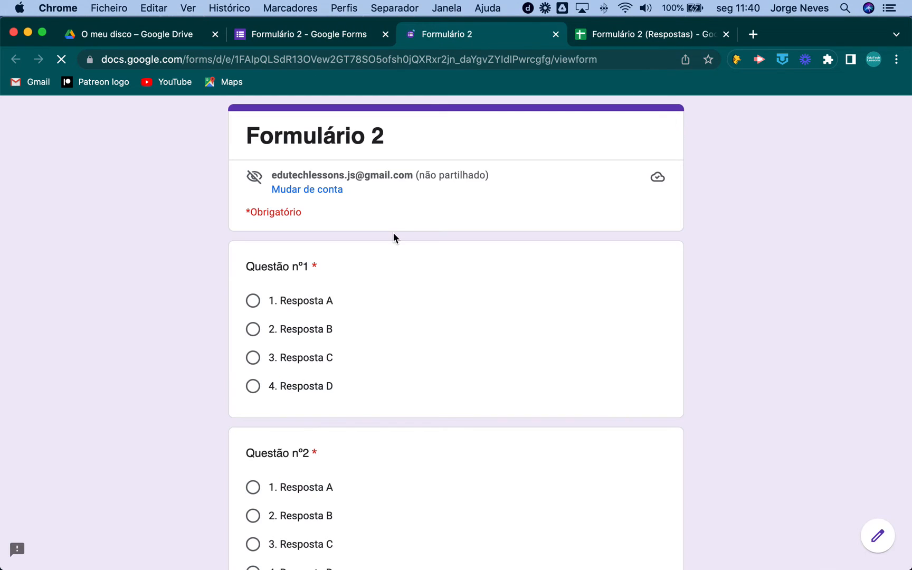
# Submit the form with 2. Resposta B for Questão nº1, 3. Resposta C for Questão nº2 and 4. Resposta D for Questão nº3.
pyautogui.scroll(-2, 393, 235)
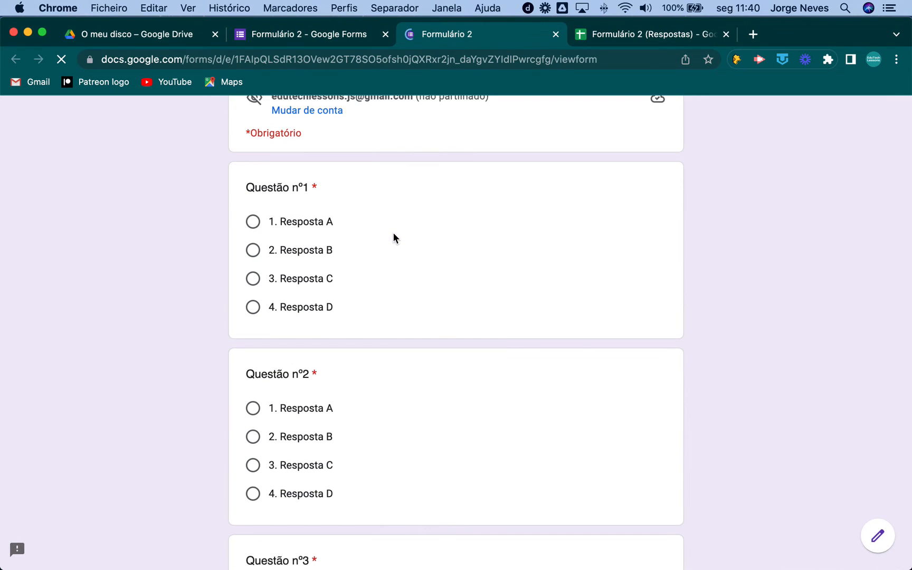
pyautogui.click(254, 251)
pyautogui.scroll(-3, 274, 304)
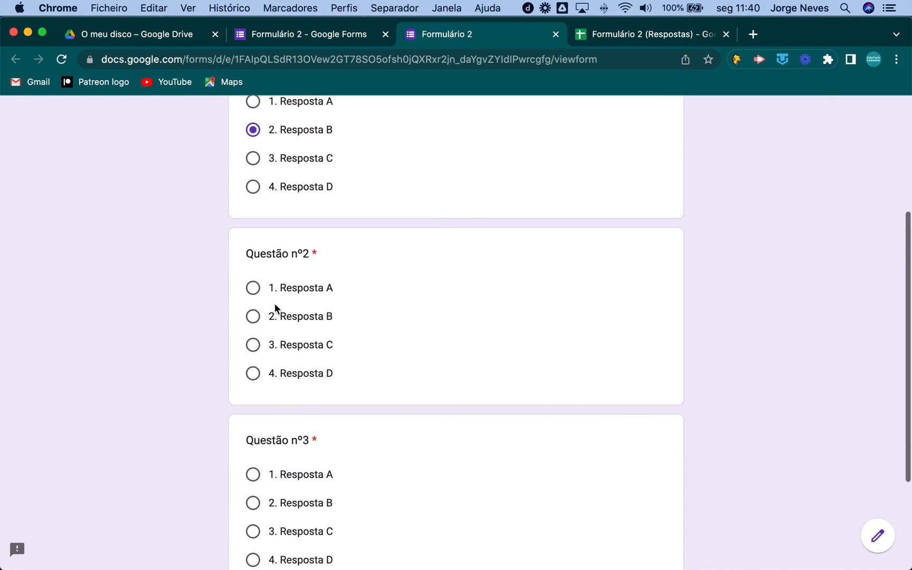
pyautogui.click(255, 346)
pyautogui.scroll(-3, 299, 387)
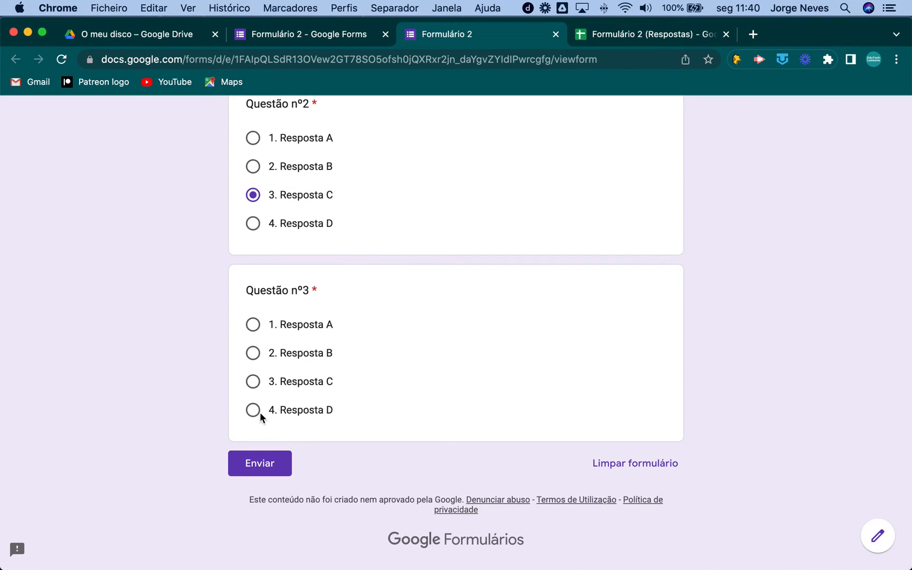
pyautogui.click(254, 382)
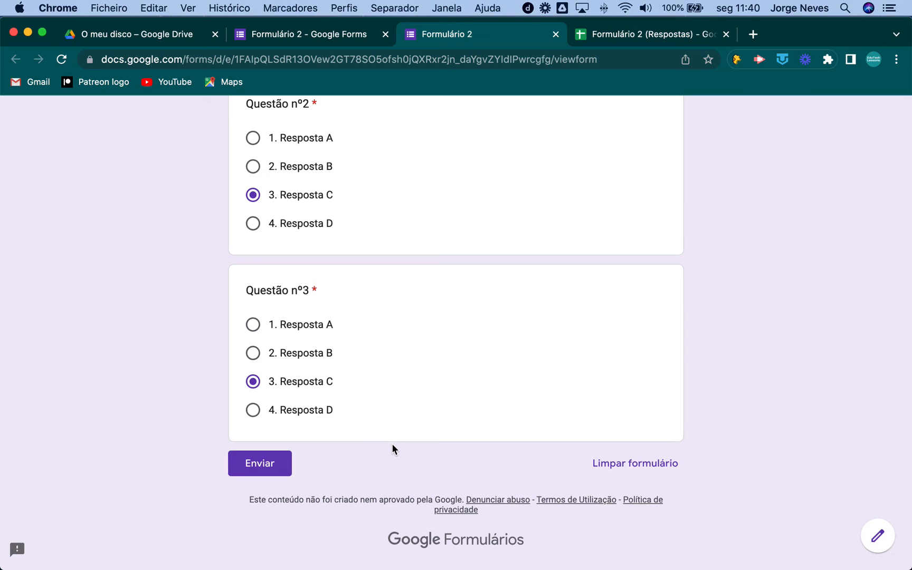
pyautogui.click(253, 354)
pyautogui.click(254, 410)
pyautogui.click(277, 467)
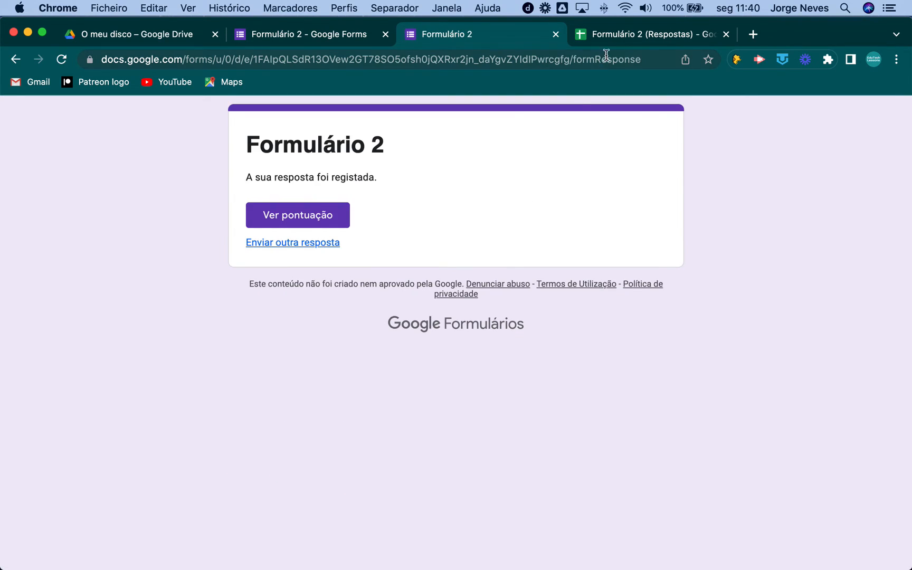
# Return to the responses spreadsheet and examine the new response in row 3 and its score cells G3:I3.
pyautogui.click(619, 37)
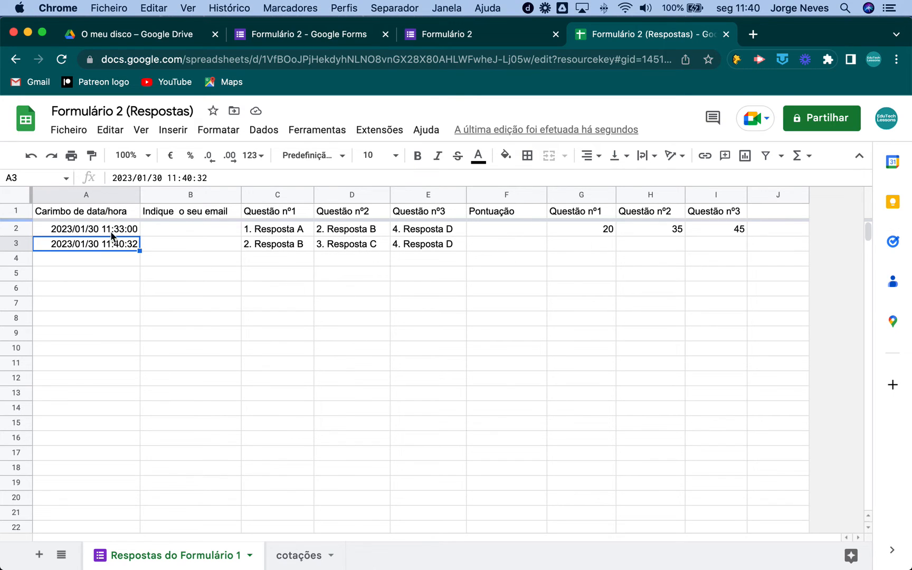
pyautogui.moveTo(423, 244); pyautogui.dragTo(187, 244)
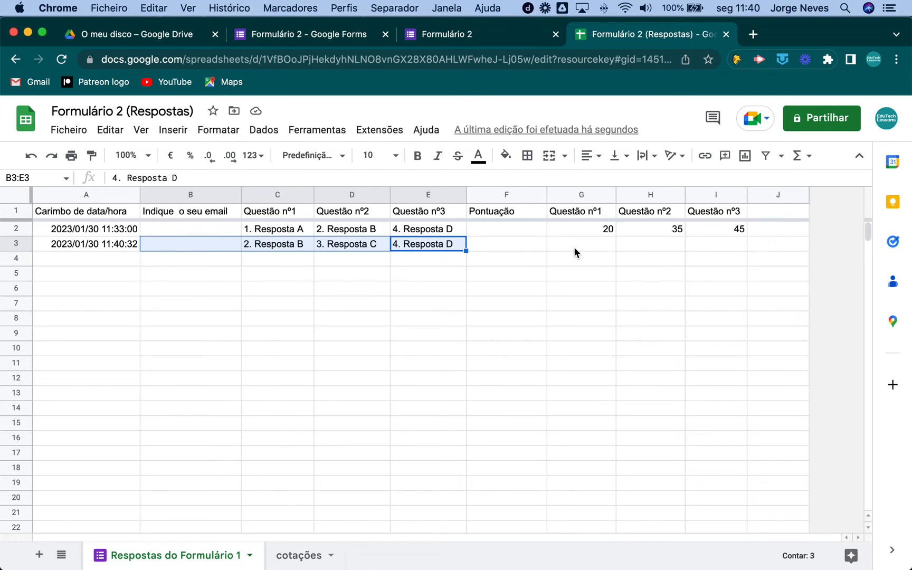
pyautogui.click(590, 248)
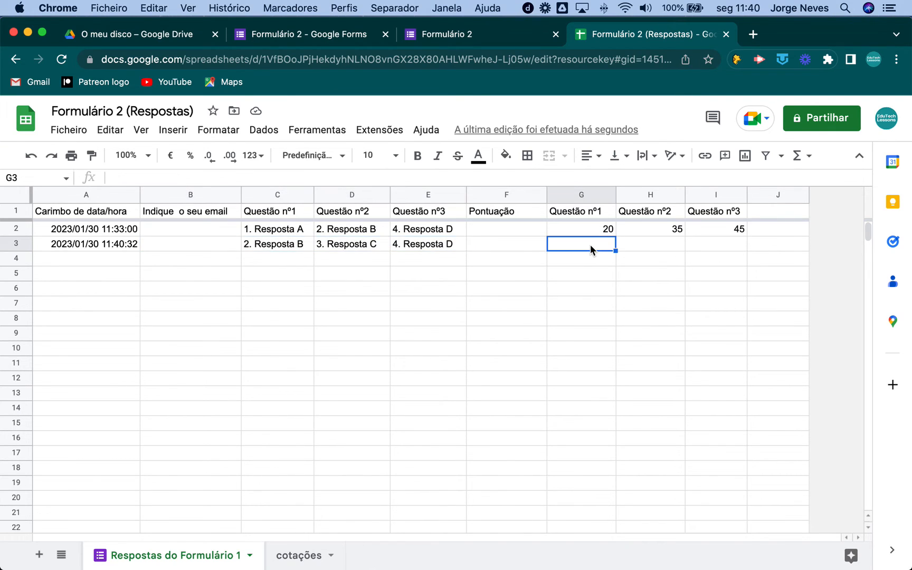
pyautogui.click(652, 246)
pyautogui.click(719, 246)
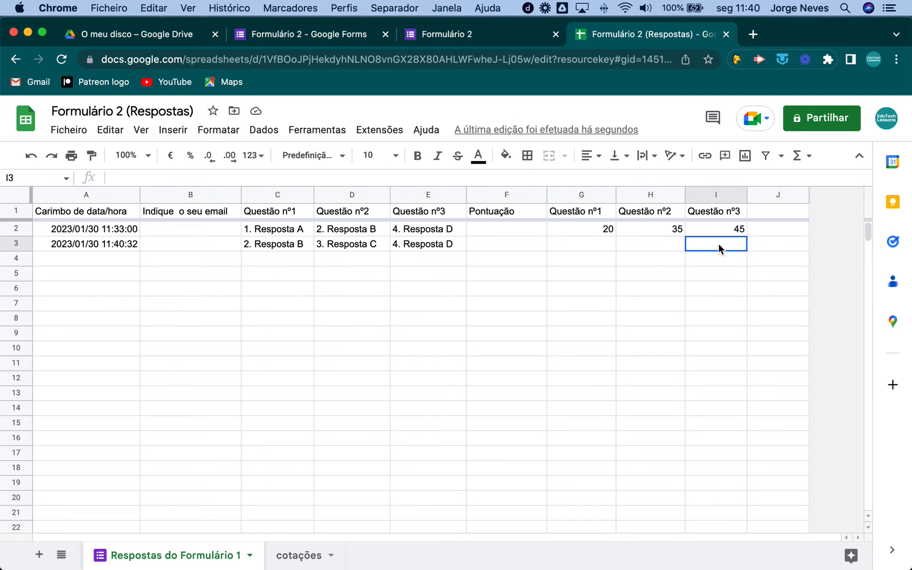
# Compare the contents of score cells G3:I3 with the formulas in the Questão nº1 score cells below them.
pyautogui.click(600, 246)
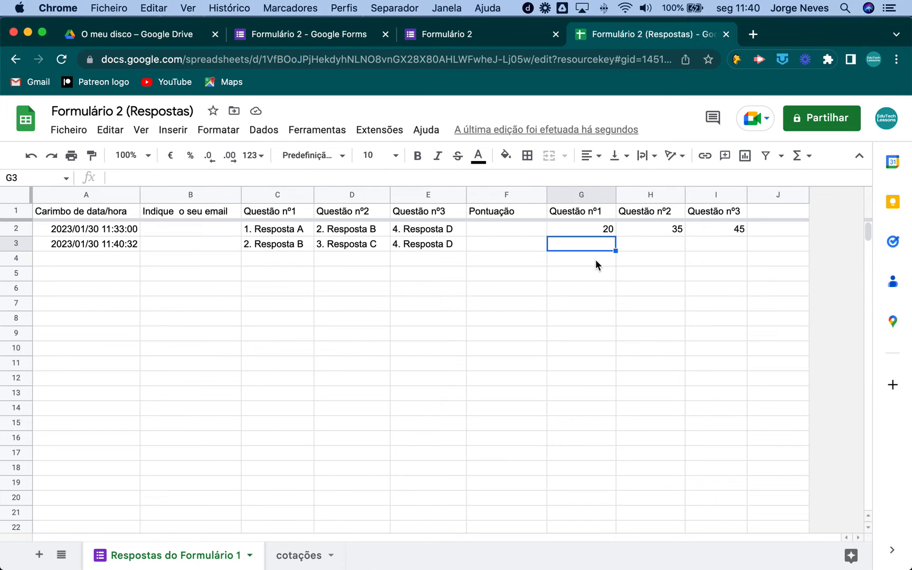
pyautogui.click(596, 260)
pyautogui.click(595, 243)
pyautogui.click(592, 259)
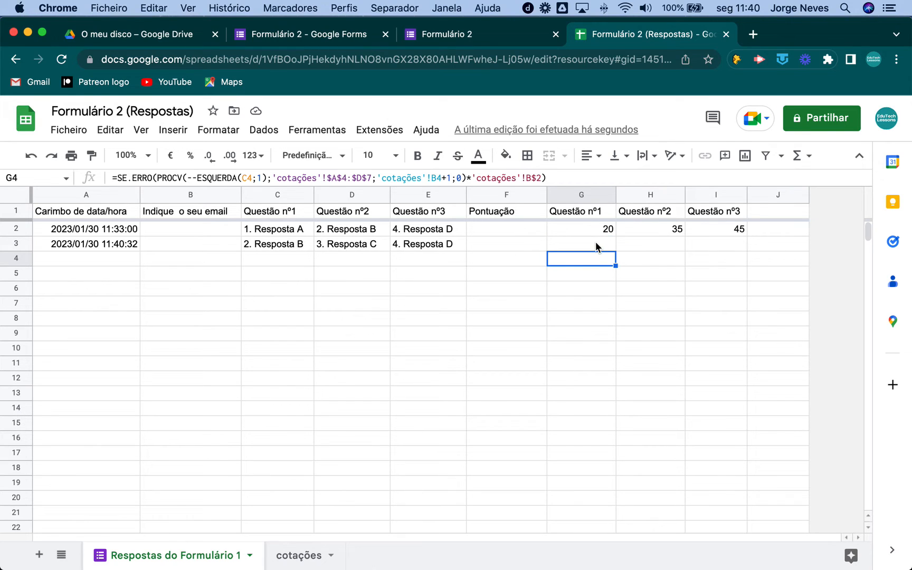
pyautogui.moveTo(596, 243); pyautogui.dragTo(746, 248)
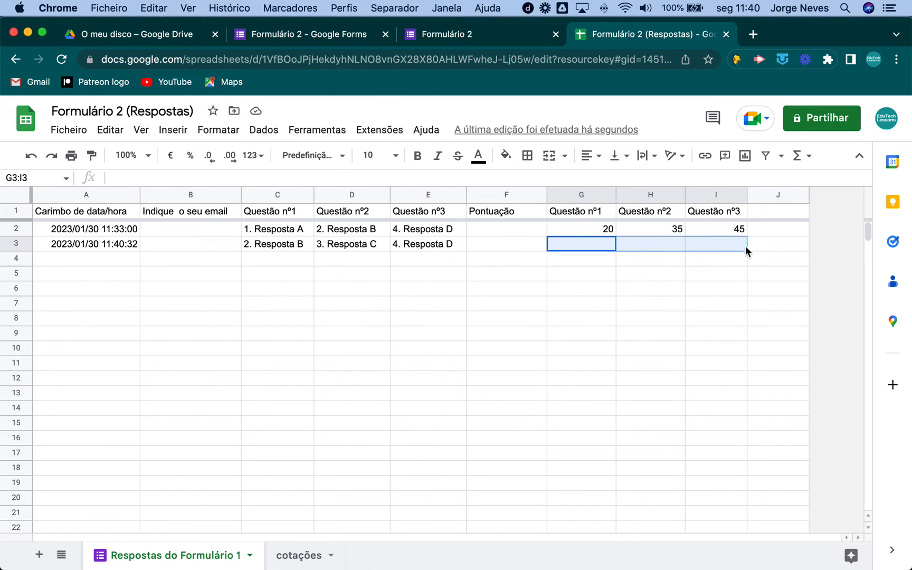
pyautogui.click(595, 263)
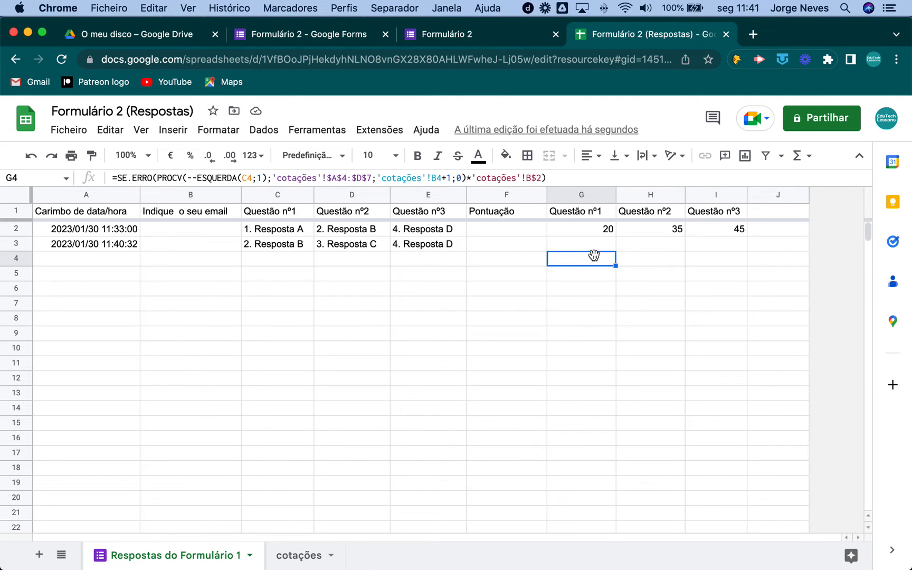
pyautogui.click(590, 272)
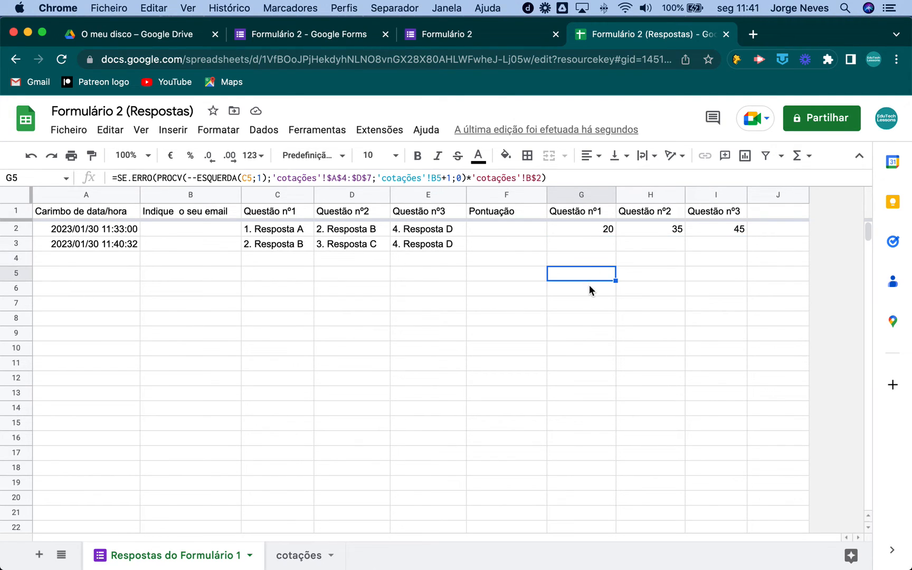
pyautogui.click(589, 285)
pyautogui.click(589, 298)
pyautogui.click(590, 243)
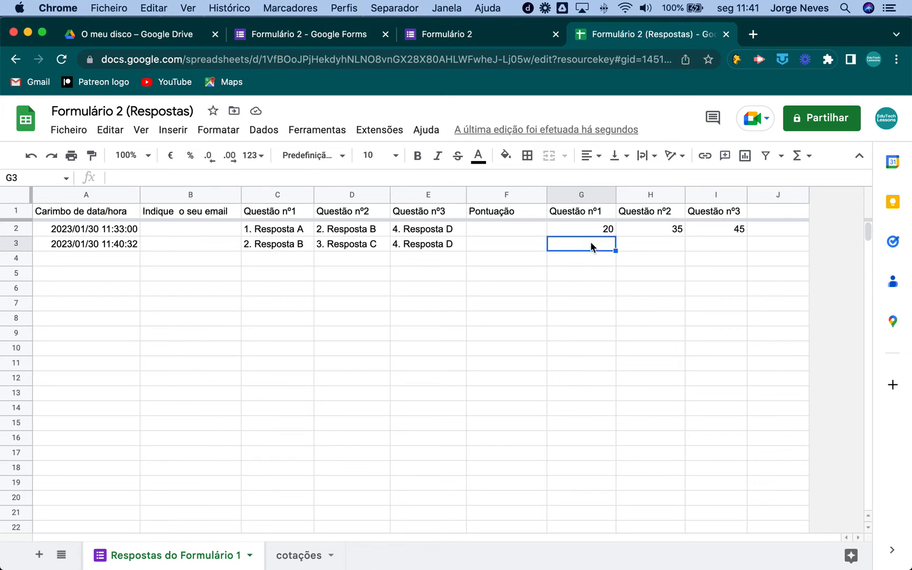
pyautogui.click(639, 244)
pyautogui.click(702, 243)
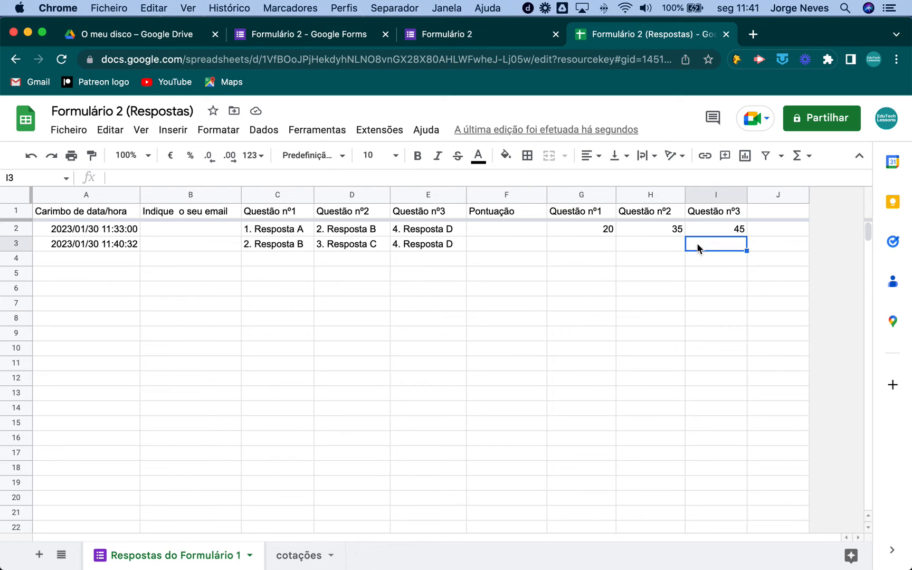
pyautogui.click(658, 244)
pyautogui.click(591, 246)
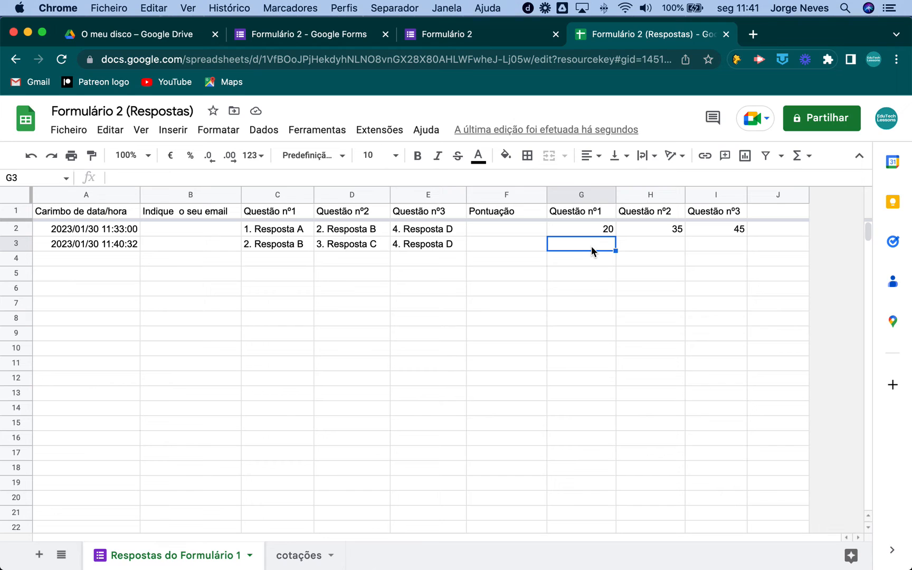
# Extend the ESQUERDA reference in G2 to C2:C, wrap the whole formula in ArrayFormula, and inspect the cell.
pyautogui.click(599, 232)
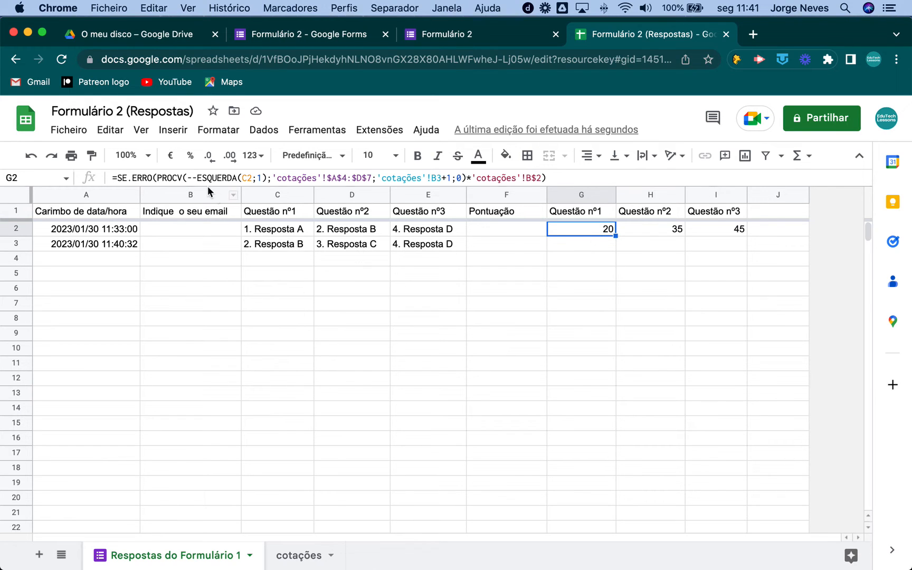
pyautogui.click(251, 178)
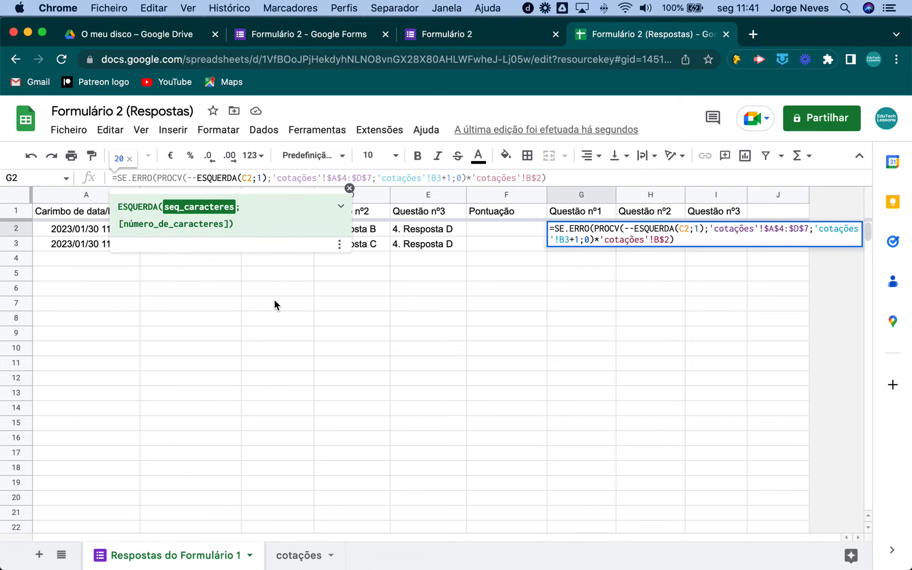
pyautogui.write(':c')
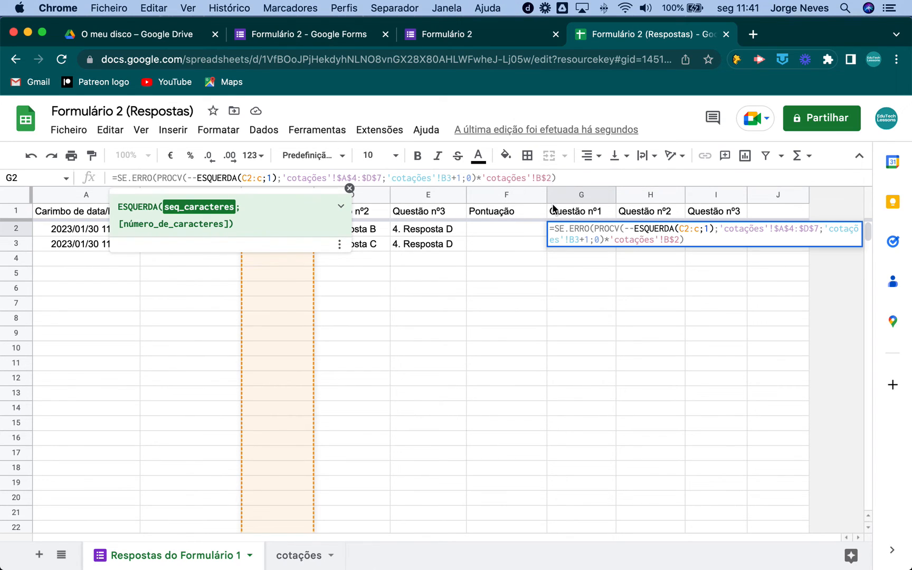
pyautogui.click(283, 181)
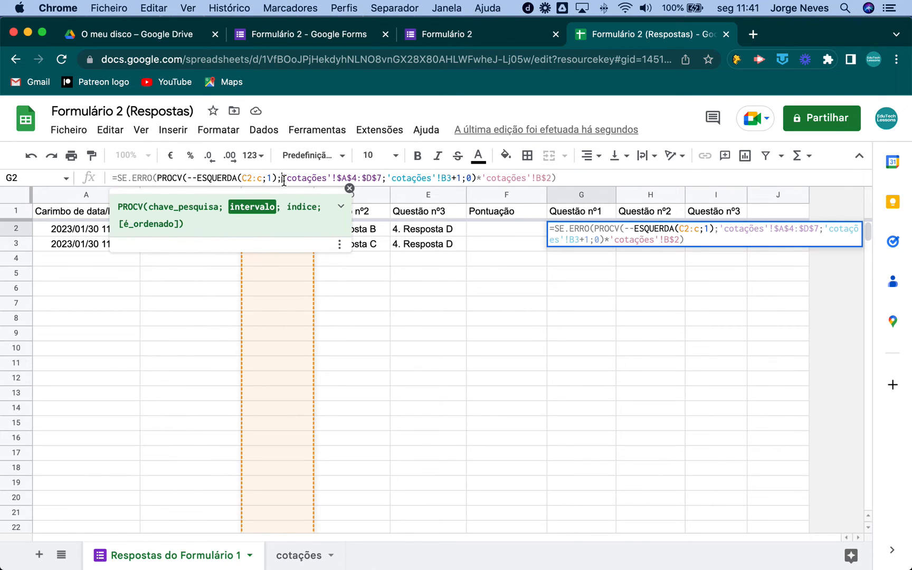
pyautogui.press('super+shift+Return')
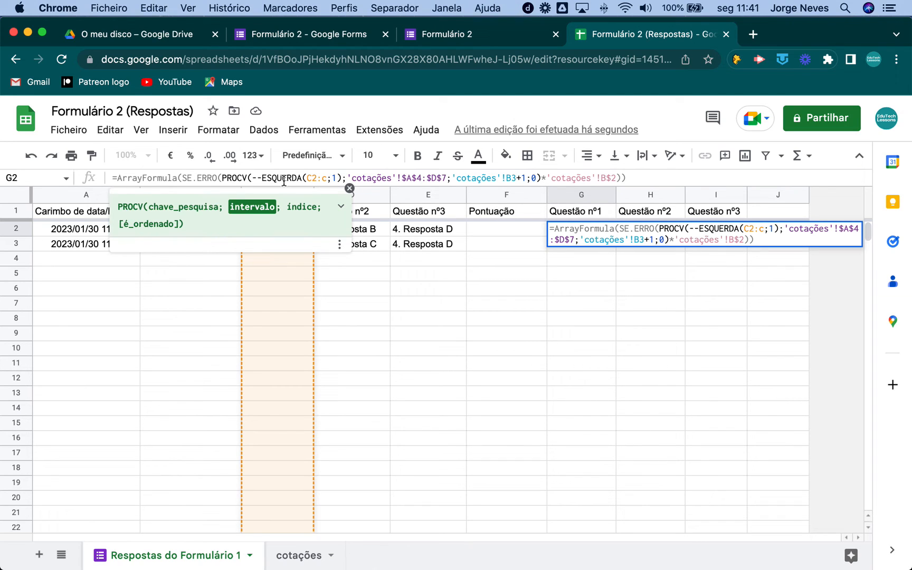
pyautogui.press('Return')
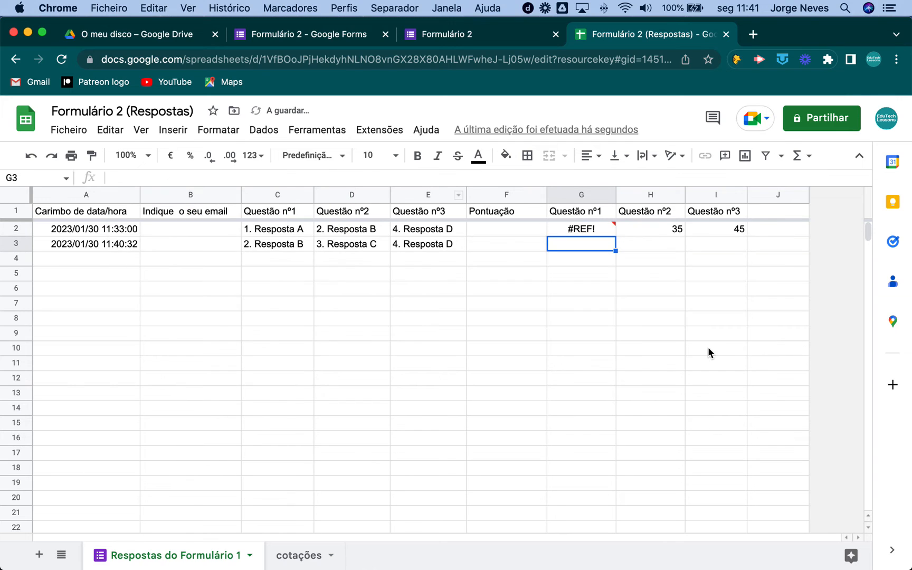
pyautogui.click(600, 227)
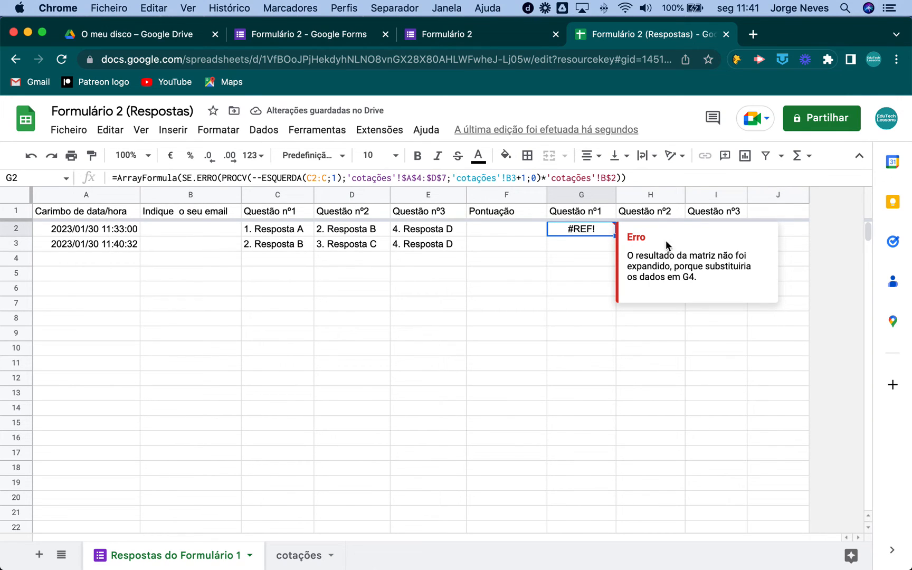
# Clear the old formulas from G3:G20 below the ArrayFormula in G2.
pyautogui.click(574, 247)
pyautogui.hotkey('shift', 'Down')
pyautogui.hotkey('shift', 'Down')
pyautogui.hotkey('shift', 'Down')
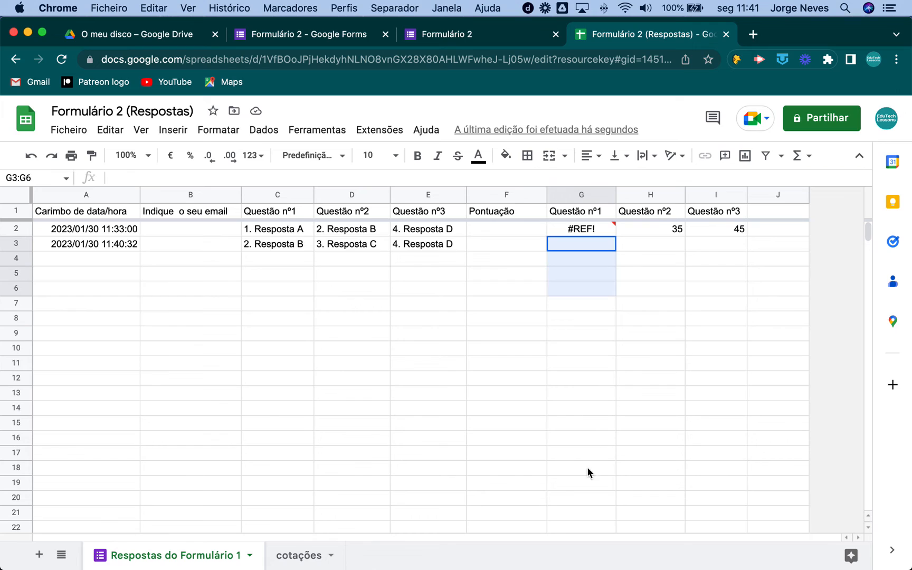
pyautogui.moveTo(588, 468); pyautogui.dragTo(588, 500)
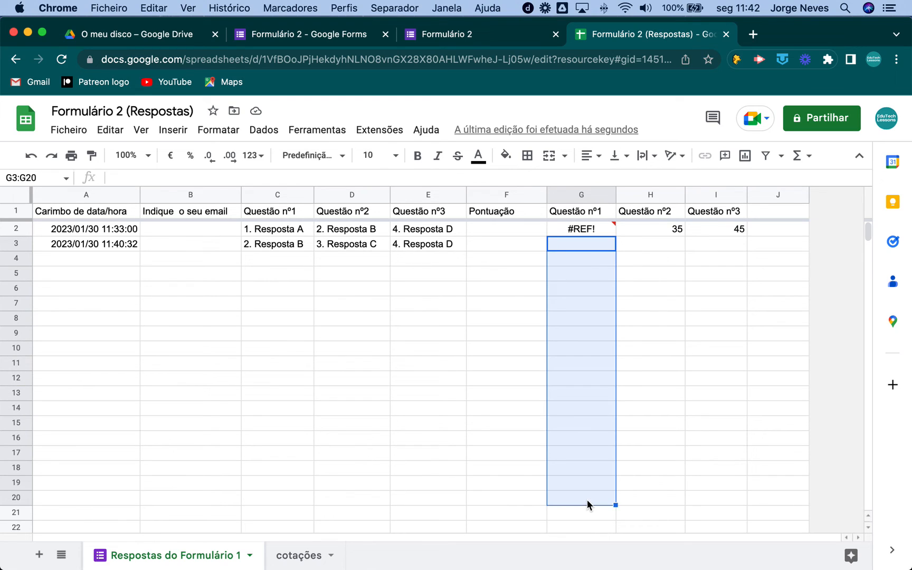
pyautogui.press('Delete')
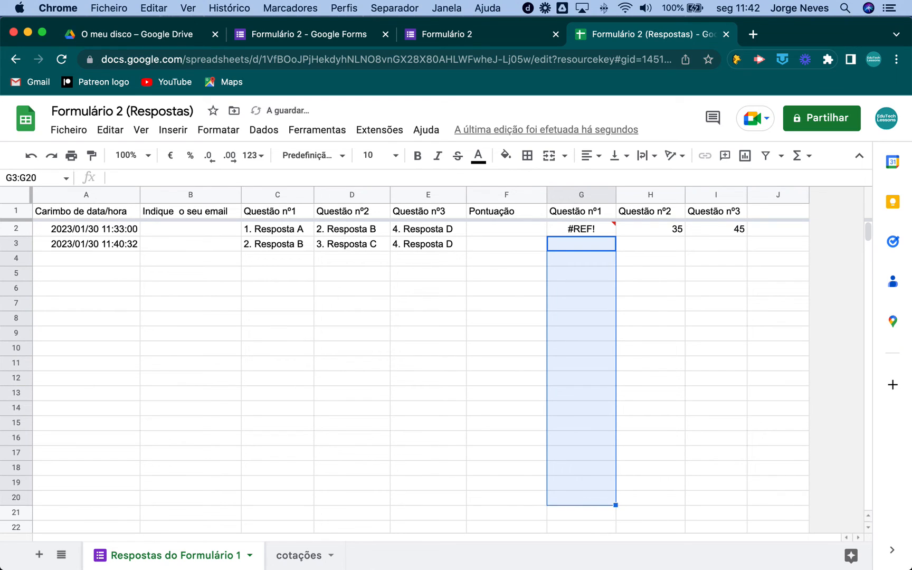
pyautogui.click(690, 269)
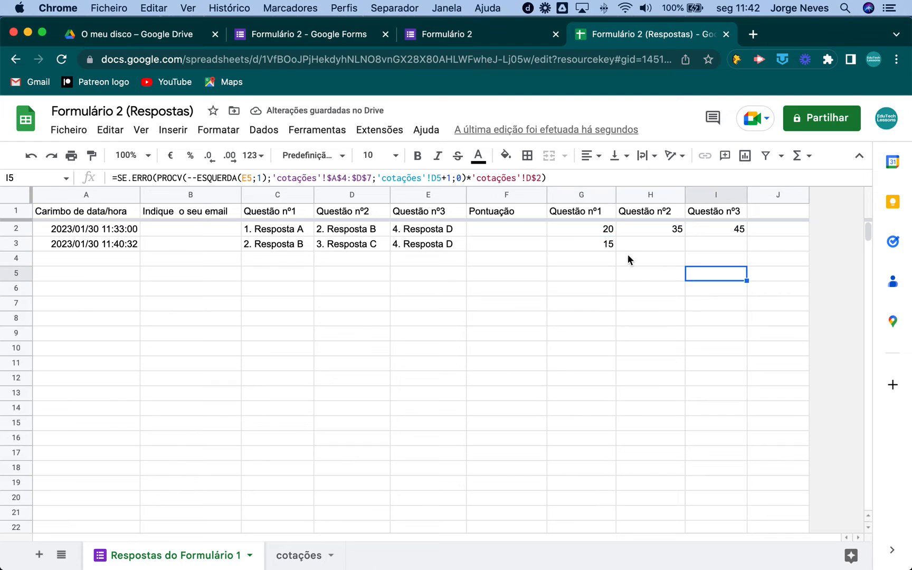
# Compare the contents of G2 and G3, and fill the ArrayFormula from G2 across to H2:I2.
pyautogui.click(602, 234)
pyautogui.click(598, 245)
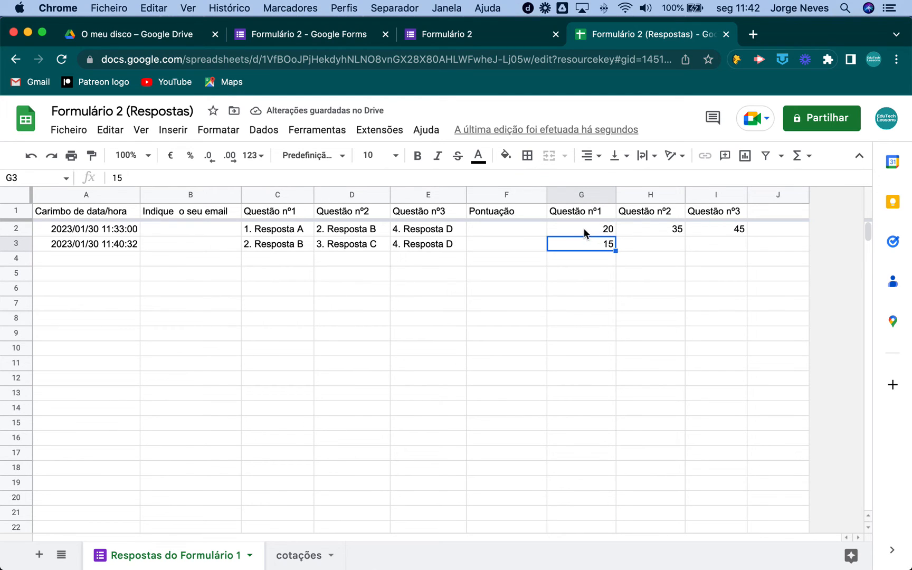
pyautogui.click(585, 230)
pyautogui.click(587, 243)
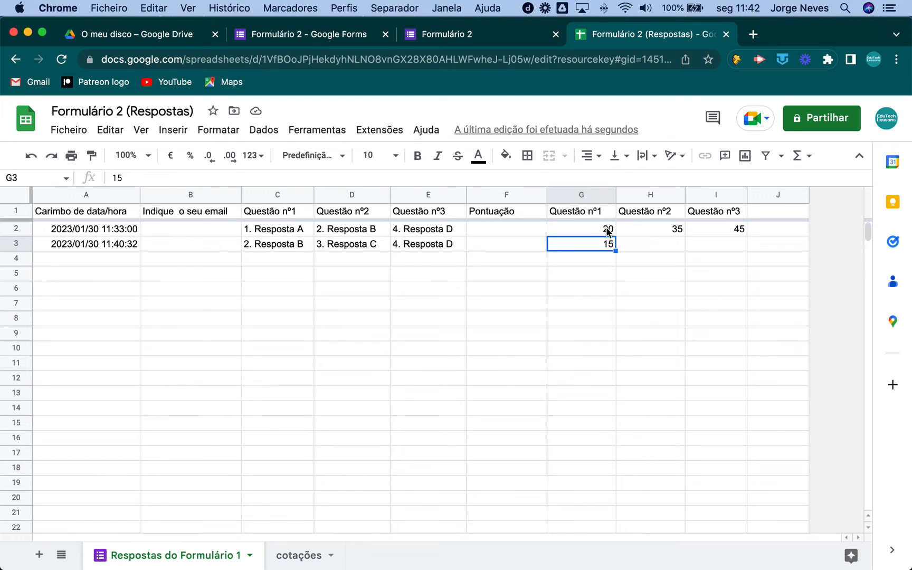
pyautogui.click(608, 230)
pyautogui.moveTo(615, 235); pyautogui.dragTo(727, 236)
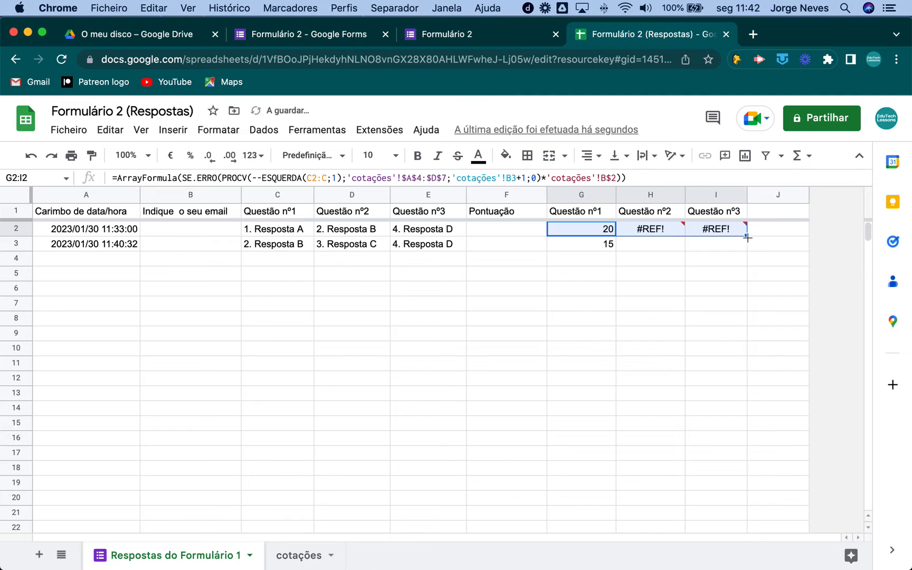
# Clear the old formulas from H3:I18 and check the score cells G3:I3.
pyautogui.click(653, 245)
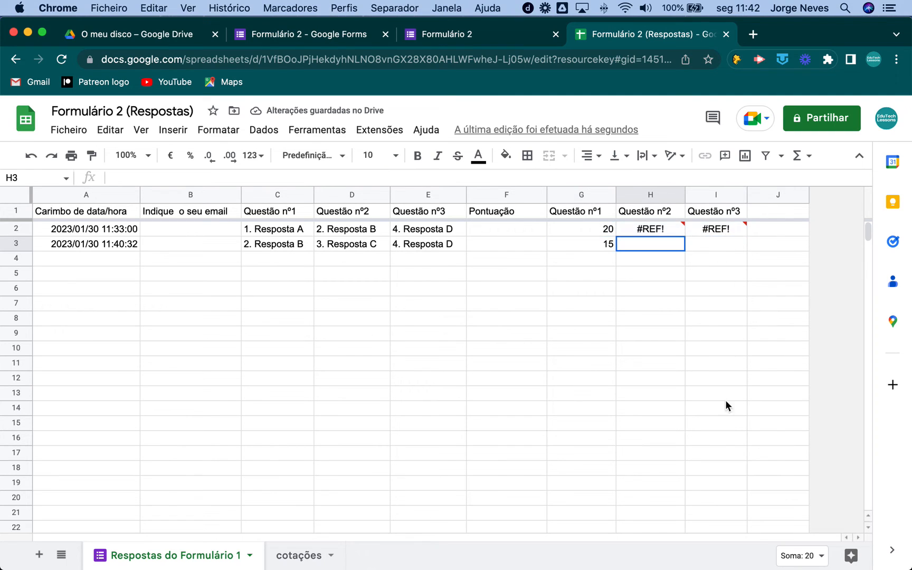
pyautogui.keyDown('shift'); pyautogui.click(724, 465); pyautogui.keyUp('shift')
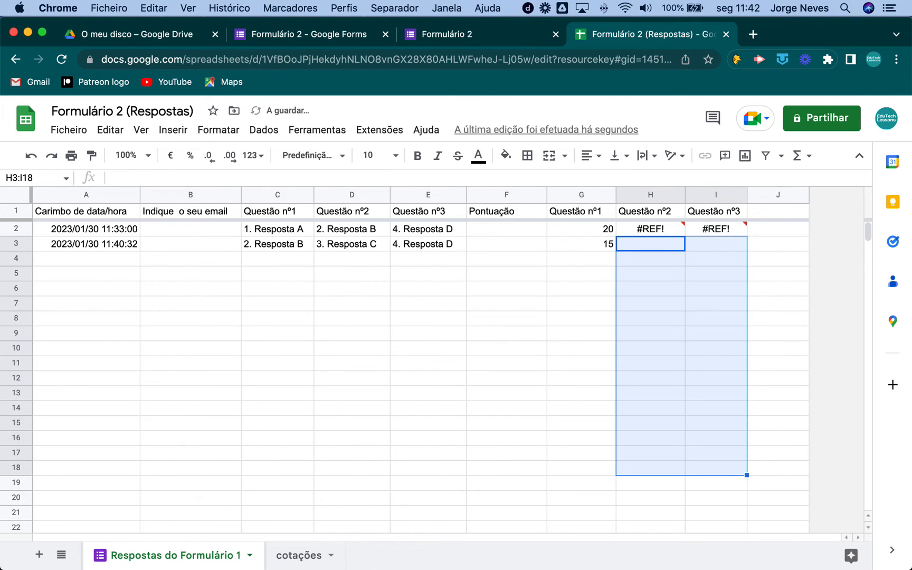
pyautogui.press('Delete')
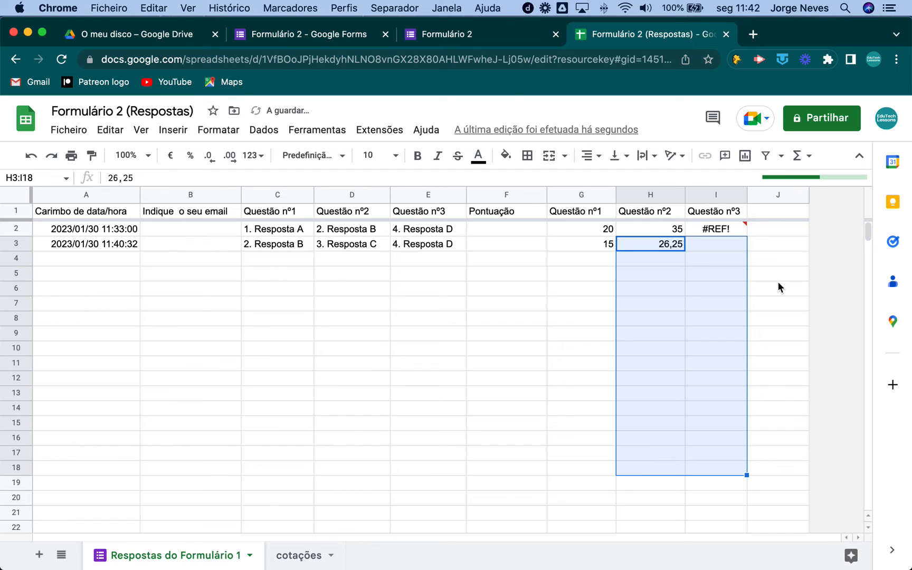
pyautogui.click(765, 288)
pyautogui.click(708, 288)
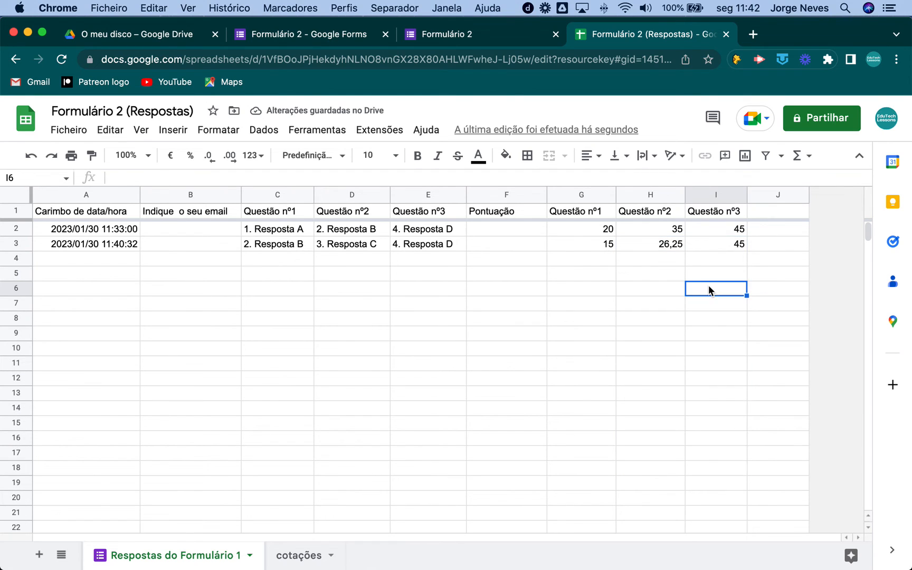
pyautogui.click(666, 245)
pyautogui.click(602, 246)
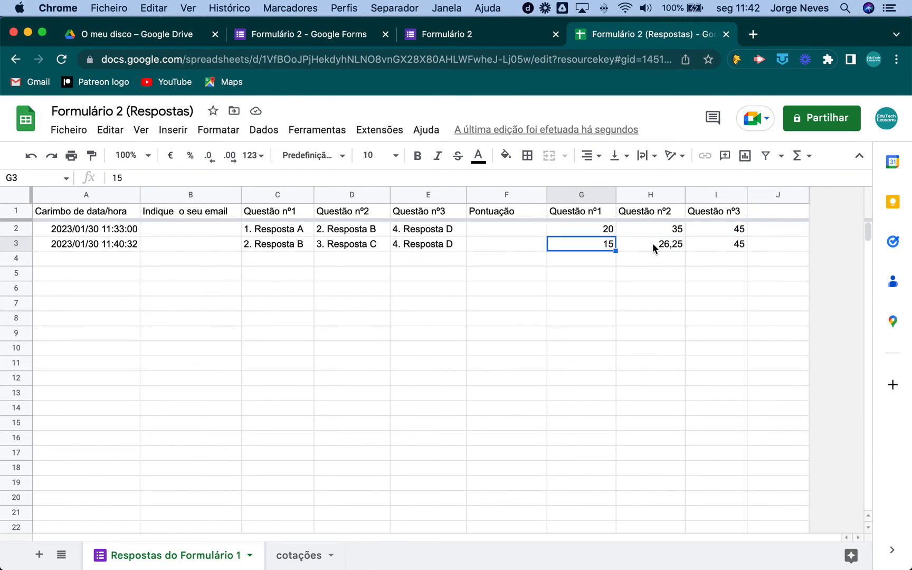
pyautogui.click(655, 243)
pyautogui.click(713, 244)
pyautogui.click(602, 249)
# Close the submitted form page and open a fresh preview of Formulário 2 from the form editor.
pyautogui.click(430, 35)
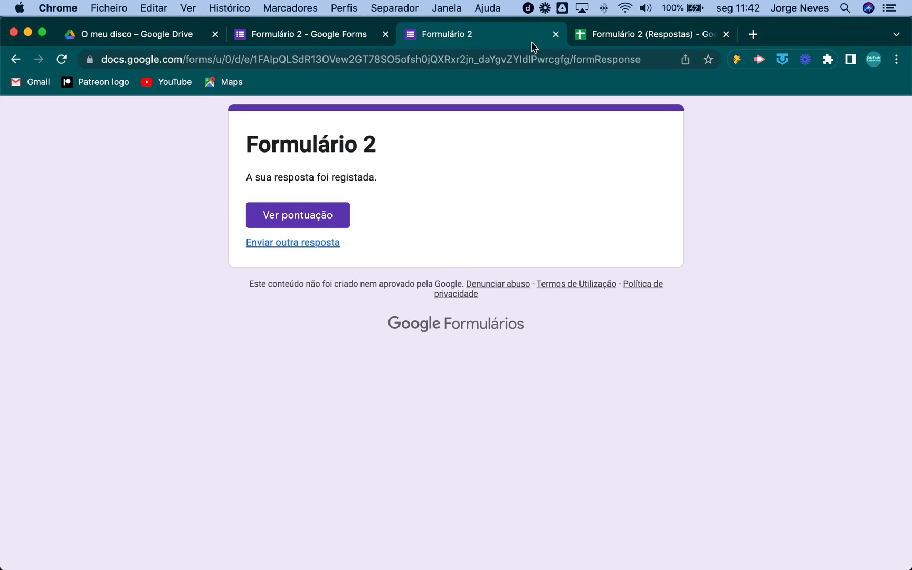
pyautogui.click(555, 34)
pyautogui.click(355, 37)
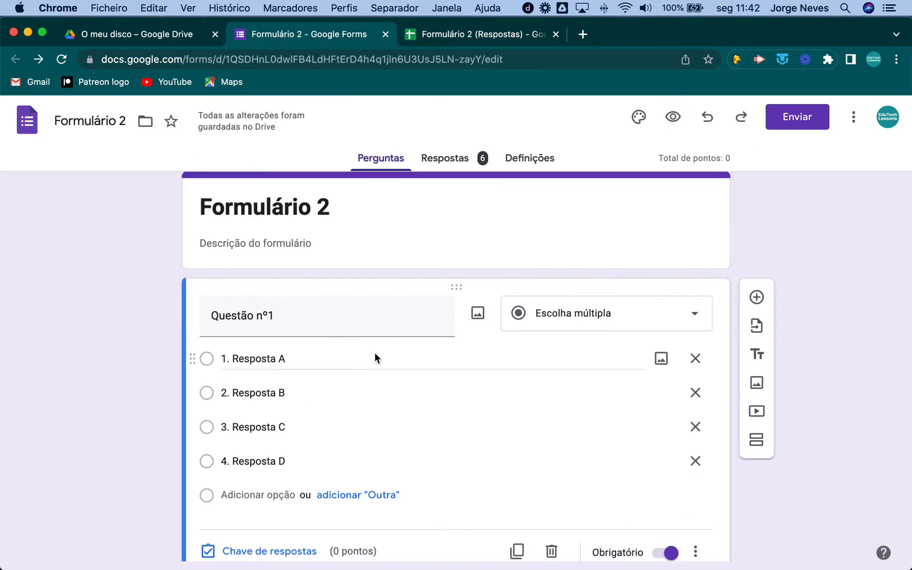
pyautogui.scroll(-3, 372, 350)
pyautogui.moveTo(212, 277); pyautogui.dragTo(247, 329)
pyautogui.scroll(-2, 247, 328)
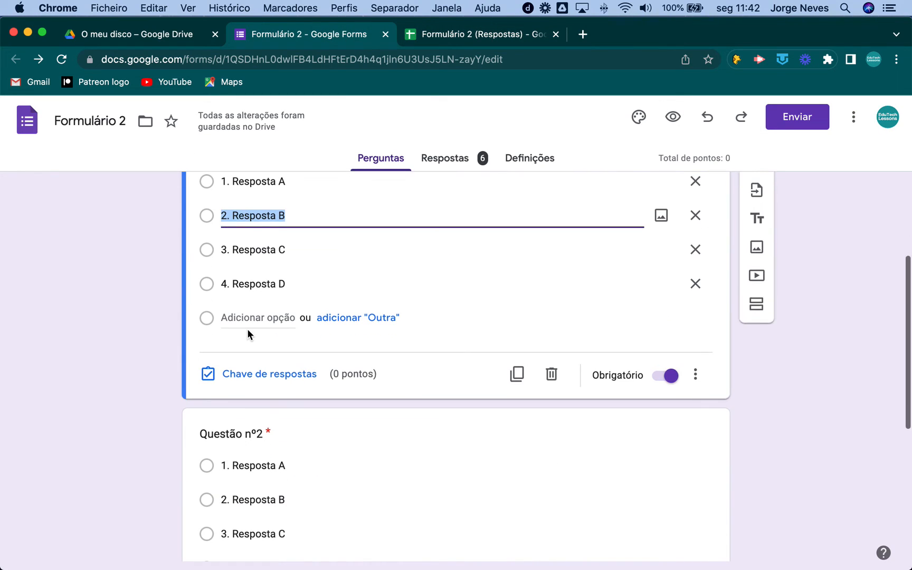
pyautogui.click(673, 117)
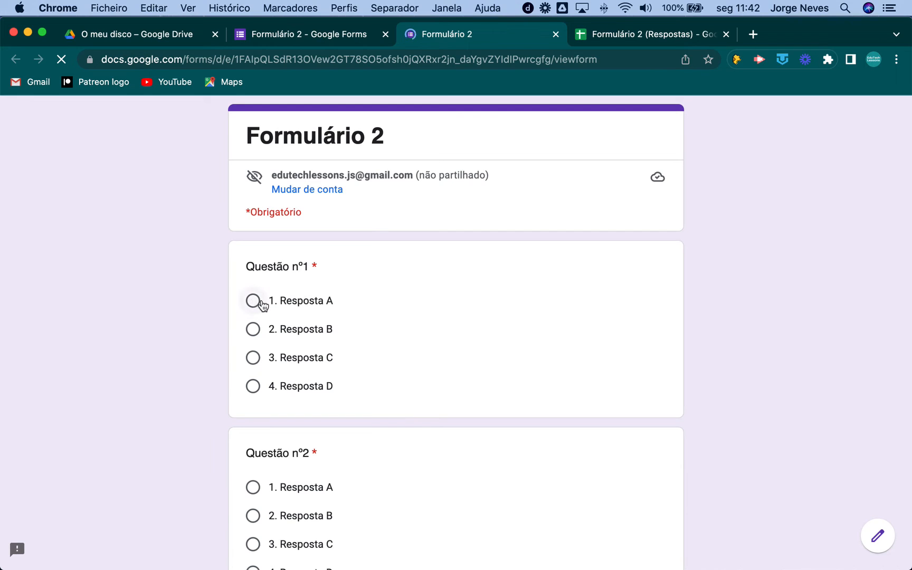
# Submit the form with 1. Resposta A for Questão nº1, 3. Resposta C for Questão nº2 and 2. Resposta B for Questão nº3.
pyautogui.click(262, 304)
pyautogui.scroll(-2, 261, 305)
pyautogui.click(252, 438)
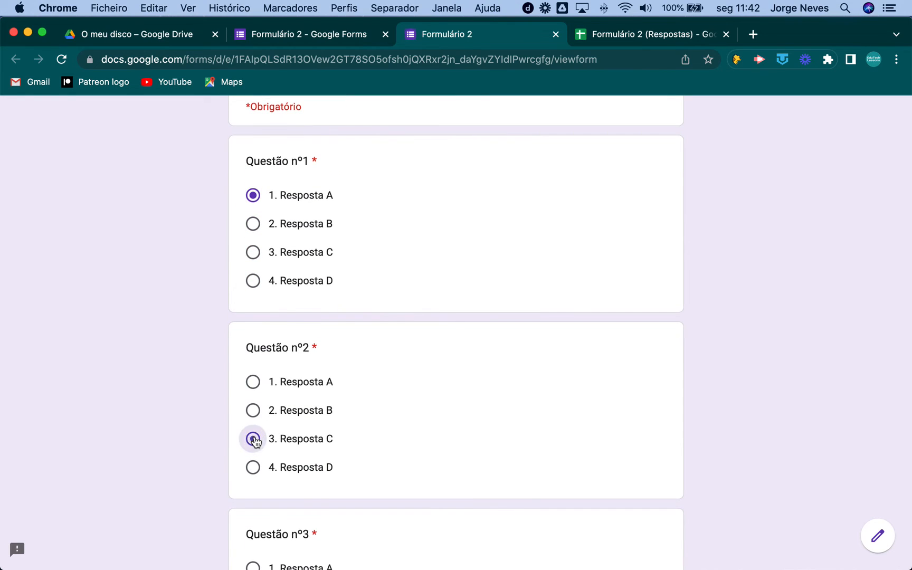
pyautogui.scroll(-3, 255, 440)
pyautogui.click(253, 420)
pyautogui.scroll(-2, 305, 428)
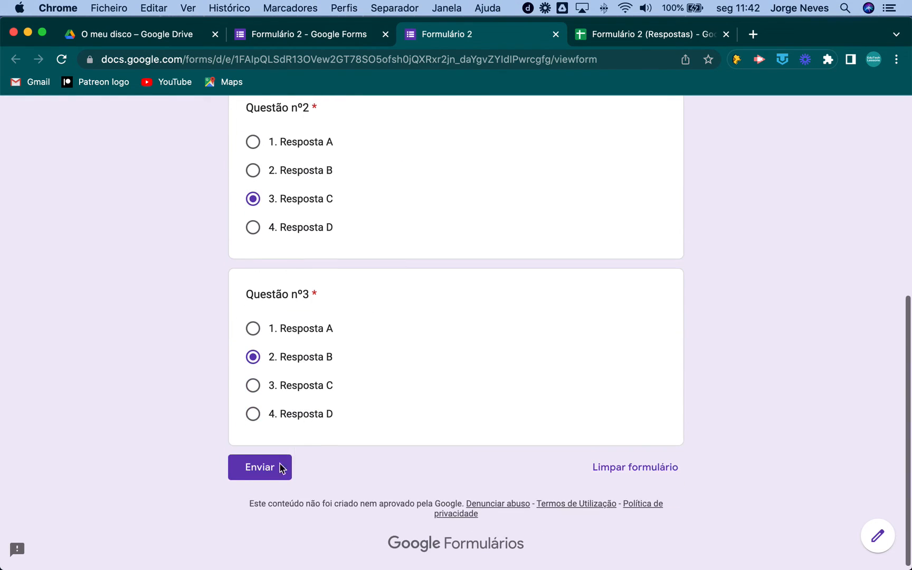
pyautogui.click(261, 470)
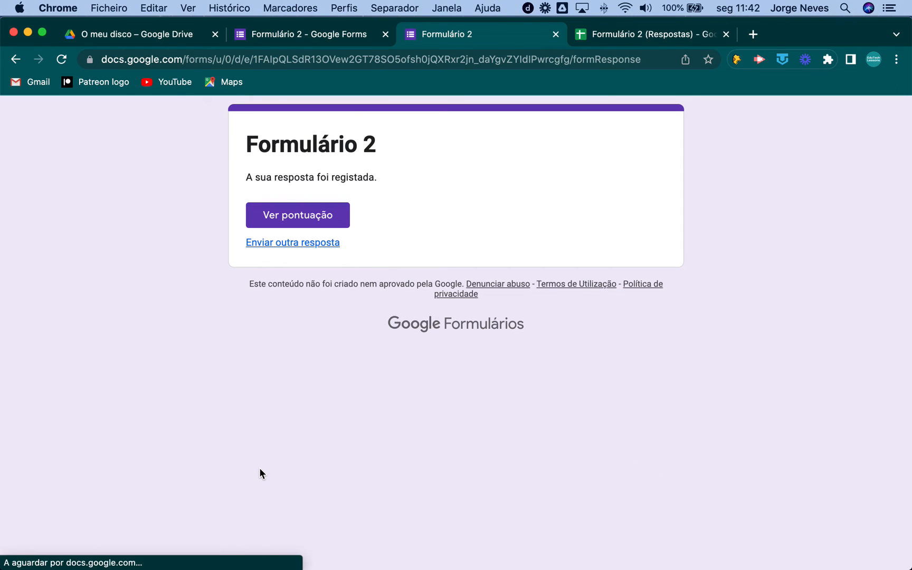
# Return to the responses spreadsheet and compare the scores in G4:I4 with the new answers in C4:E4.
pyautogui.click(654, 38)
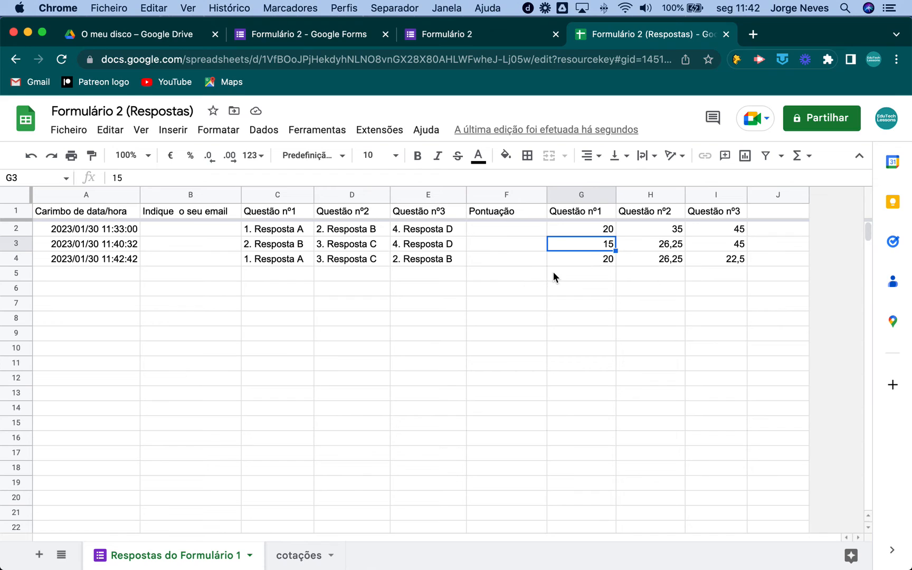
pyautogui.click(600, 263)
pyautogui.click(647, 260)
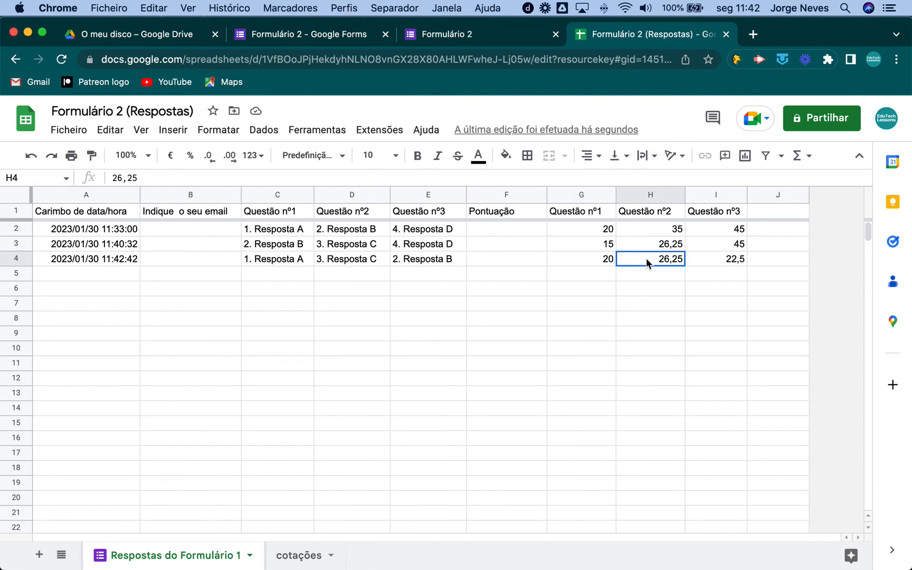
pyautogui.click(728, 260)
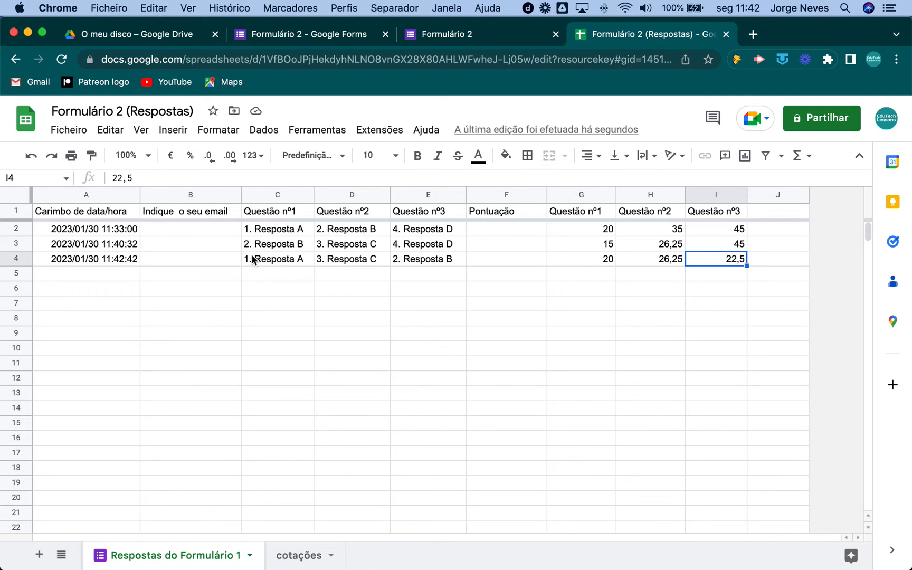
pyautogui.moveTo(254, 261); pyautogui.dragTo(432, 260)
pyautogui.click(418, 288)
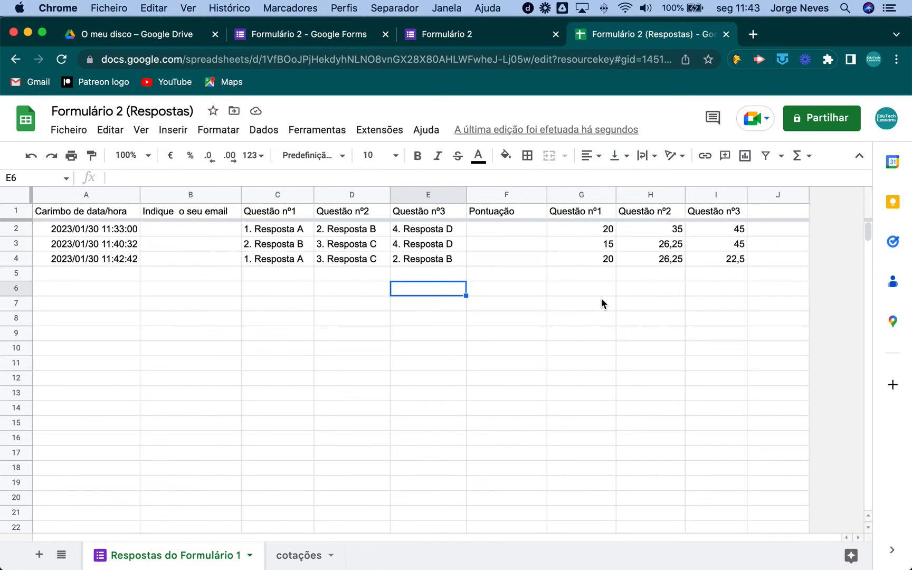
# Examine the ArrayFormula cells G2:I2 alongside the first response's data in A2:E2.
pyautogui.click(600, 229)
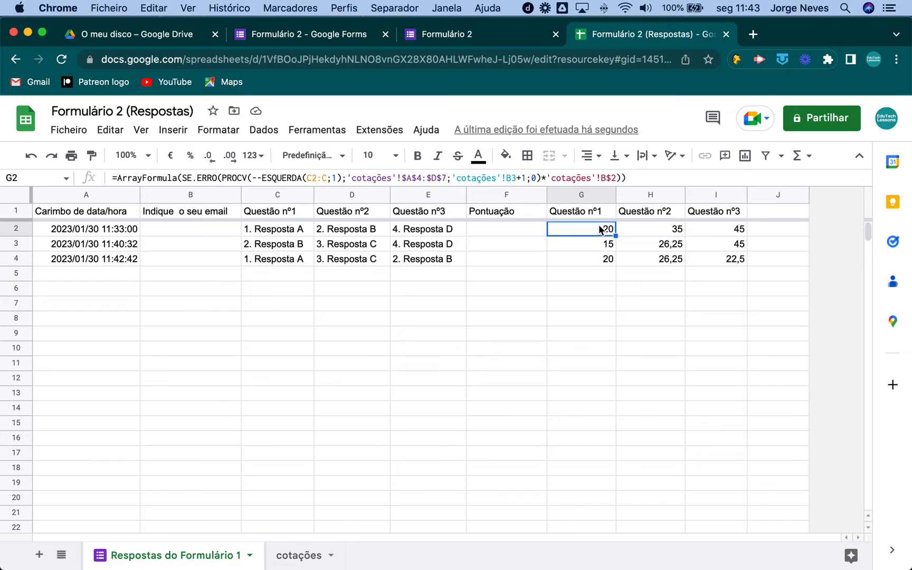
pyautogui.click(646, 230)
pyautogui.click(711, 231)
pyautogui.click(661, 232)
pyautogui.click(591, 232)
pyautogui.click(139, 232)
pyautogui.moveTo(139, 234); pyautogui.dragTo(417, 232)
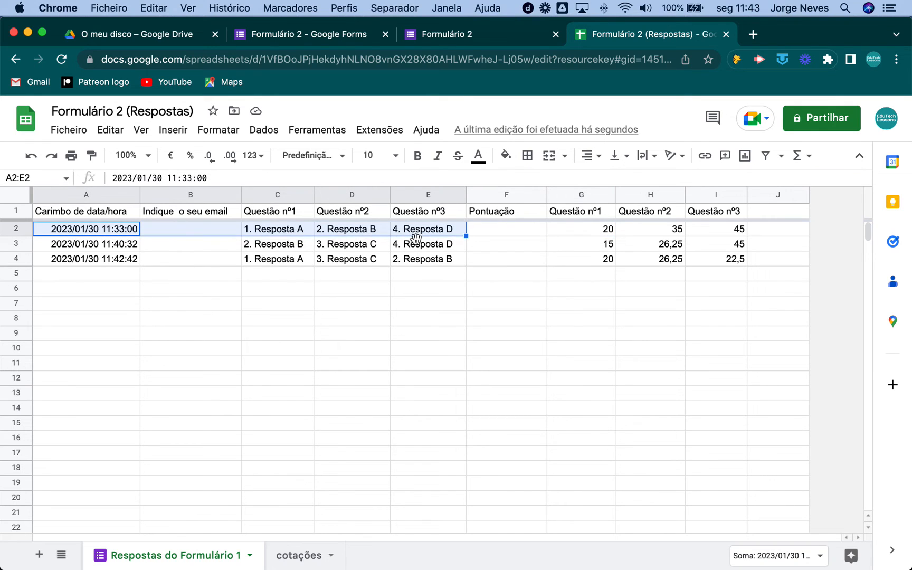
pyautogui.click(412, 273)
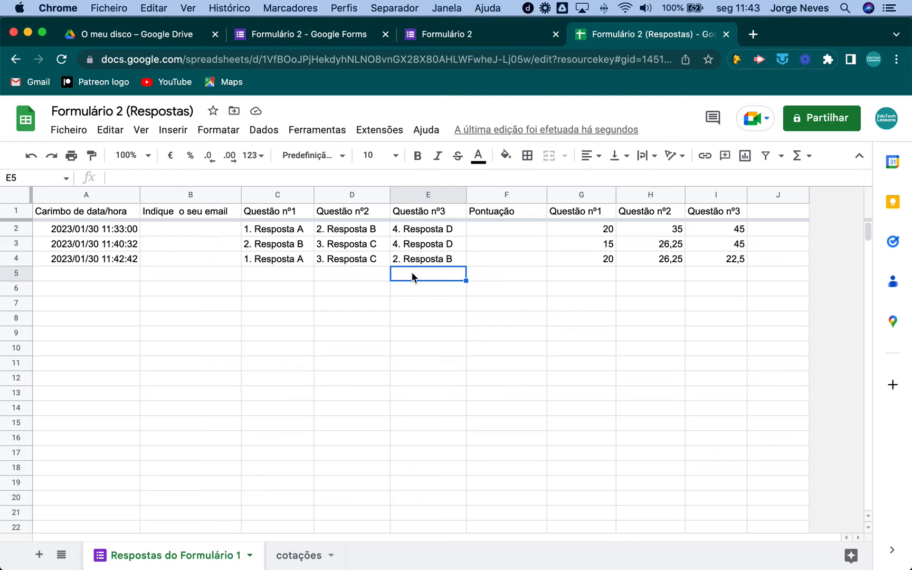
pyautogui.click(592, 230)
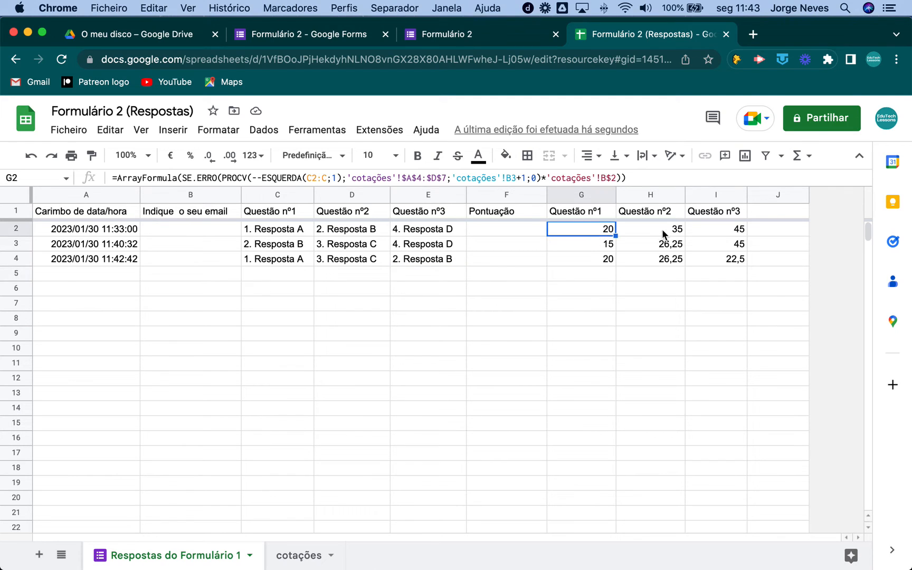
pyautogui.click(665, 228)
pyautogui.click(730, 227)
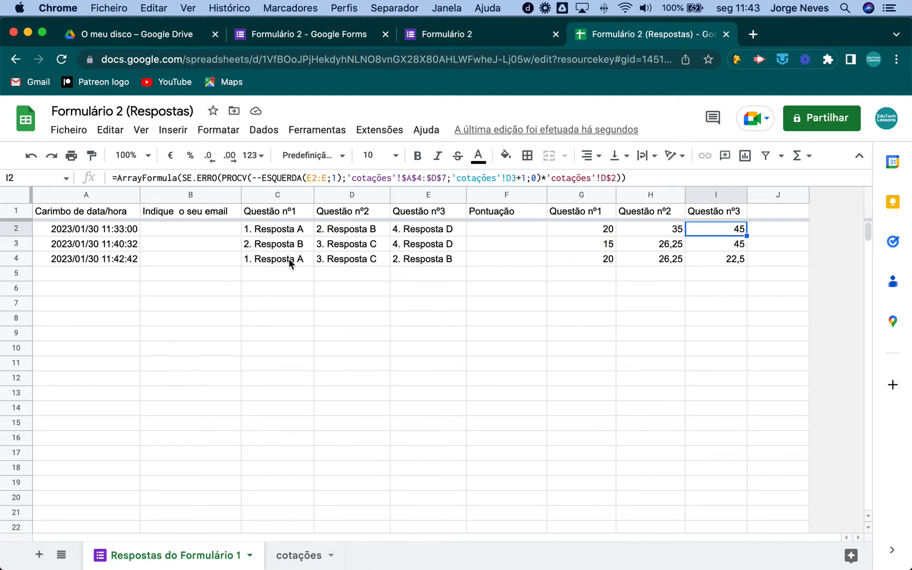
pyautogui.click(85, 228)
pyautogui.moveTo(203, 228); pyautogui.dragTo(460, 237)
pyautogui.click(580, 233)
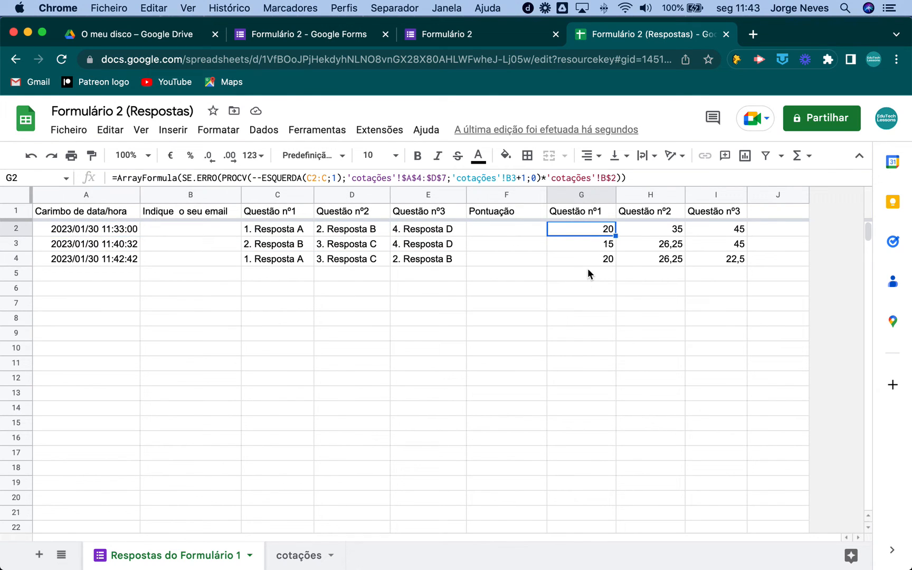
pyautogui.click(741, 230)
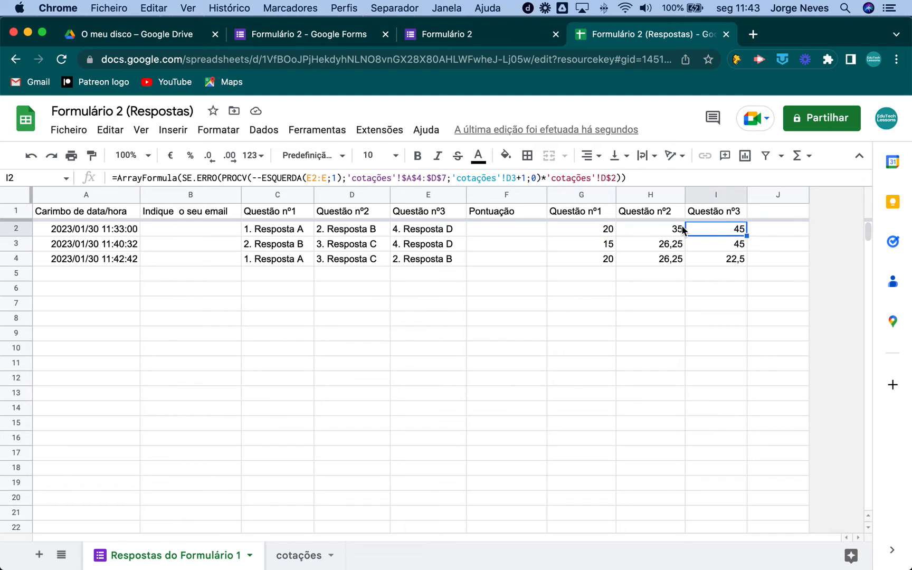
pyautogui.click(678, 229)
pyautogui.click(590, 236)
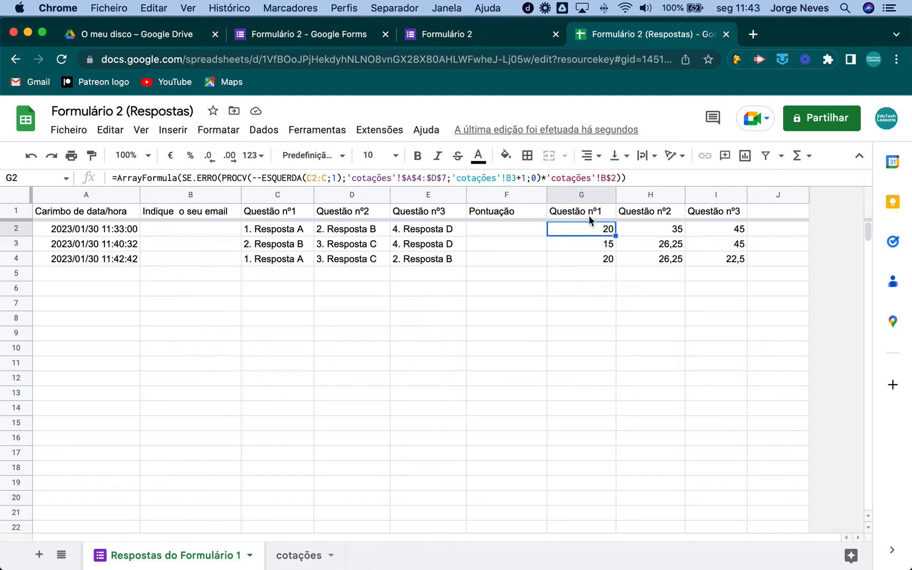
# Enclose the whole ArrayFormula expression in G2 in curly braces, right after the equals sign.
pyautogui.click(588, 211)
pyautogui.click(580, 228)
pyautogui.click(118, 177)
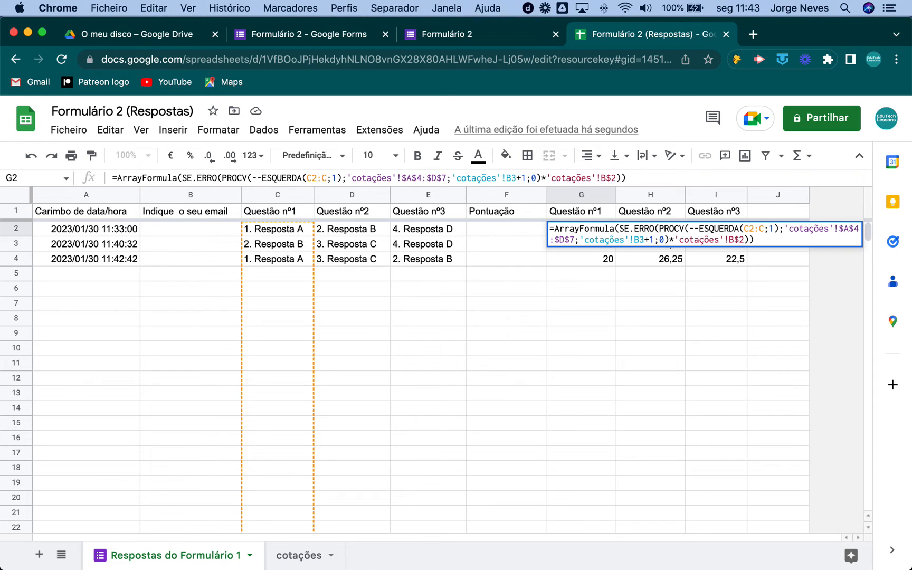
pyautogui.write('{')
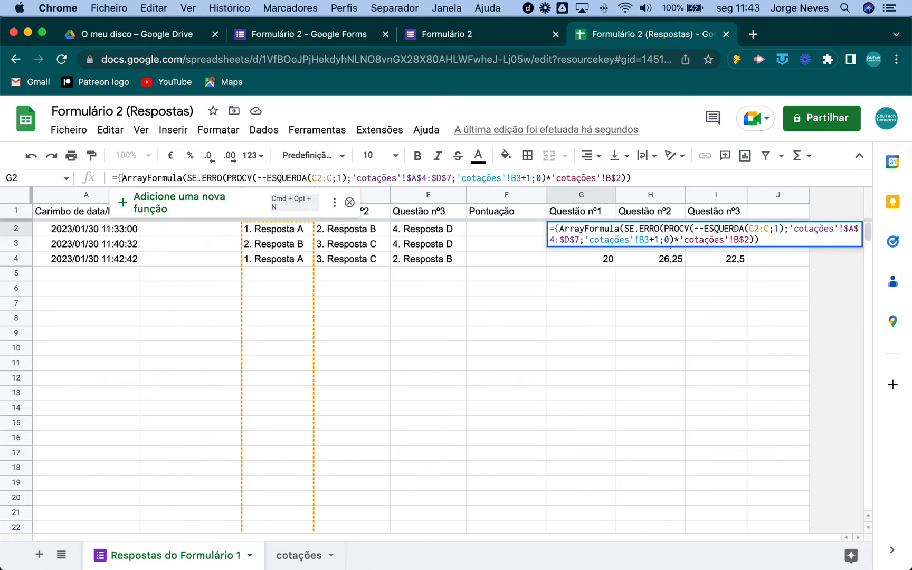
pyautogui.click(641, 178)
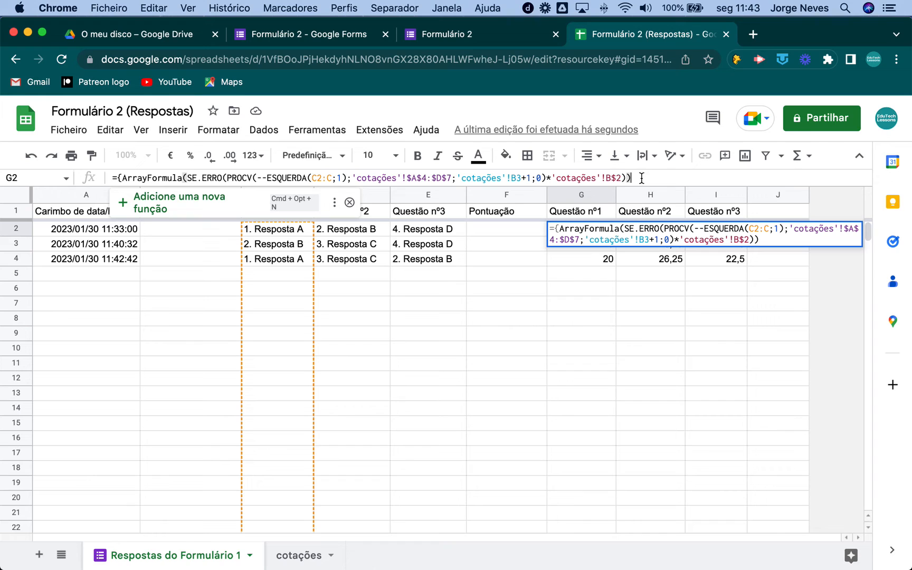
pyautogui.write('}')
# Insert the heading text "Questão nº1" and a semicolon before ArrayFormula inside the braces of G2's formula.
pyautogui.click(121, 177)
pyautogui.write('"')
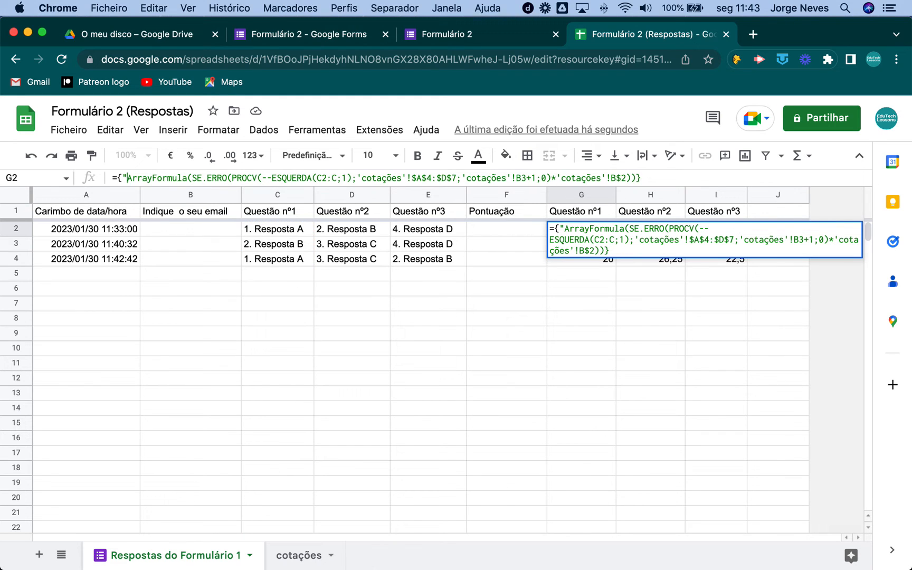
pyautogui.write('Questã')
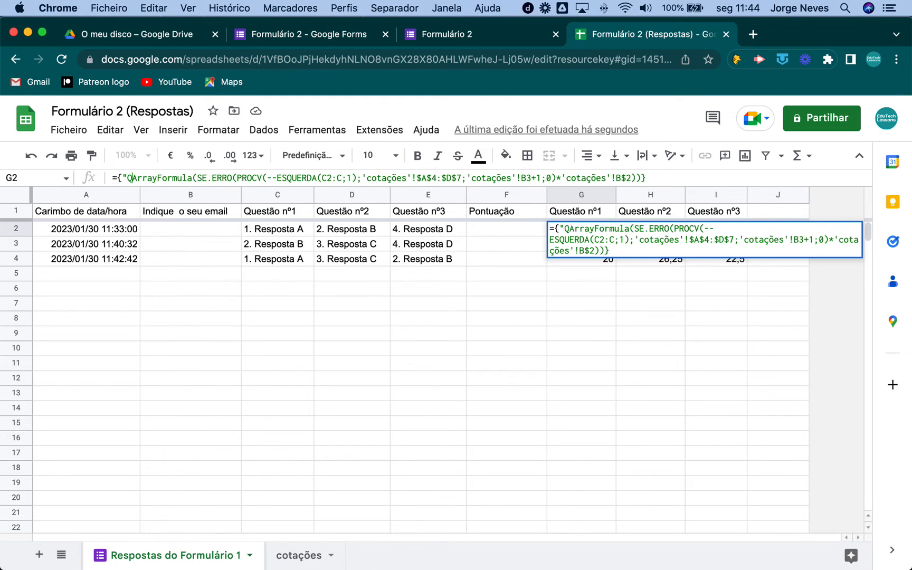
pyautogui.write('i n')
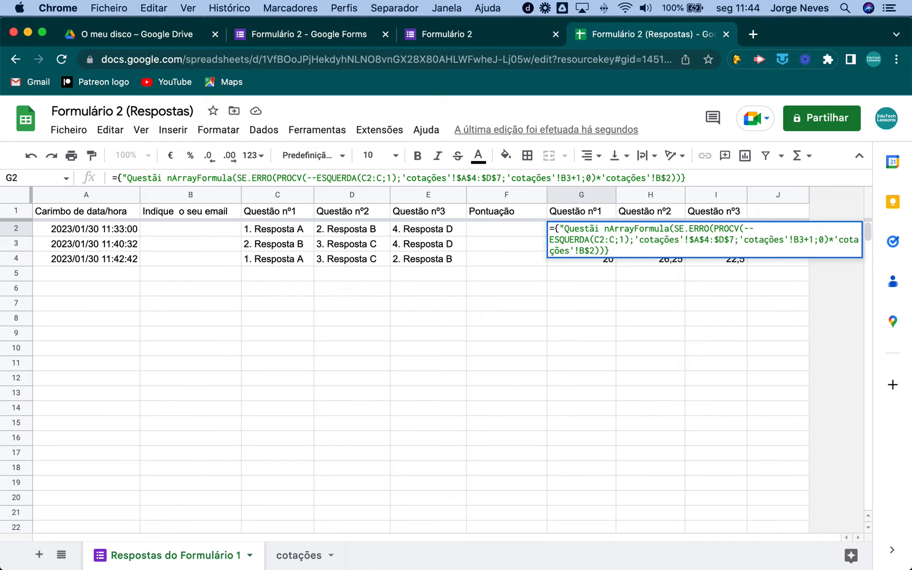
pyautogui.write('º1')
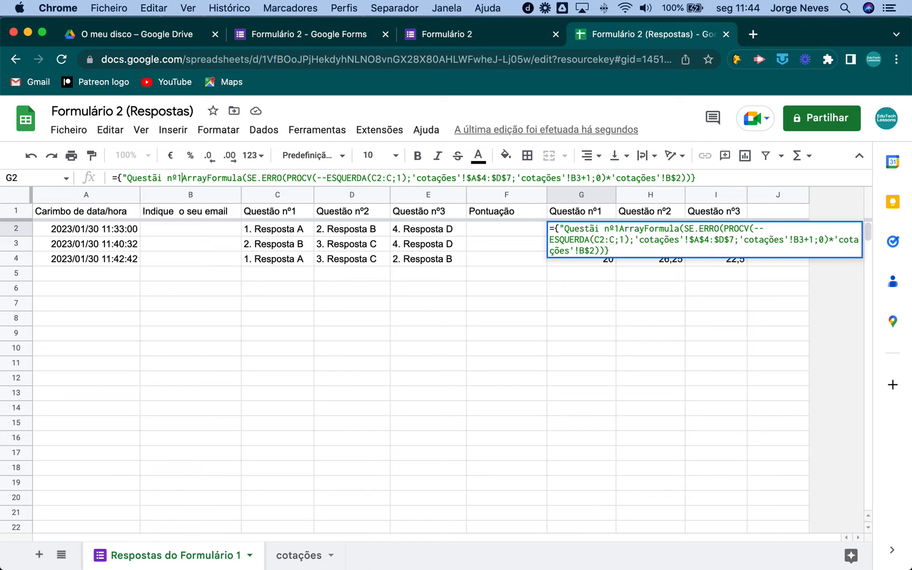
pyautogui.write('"')
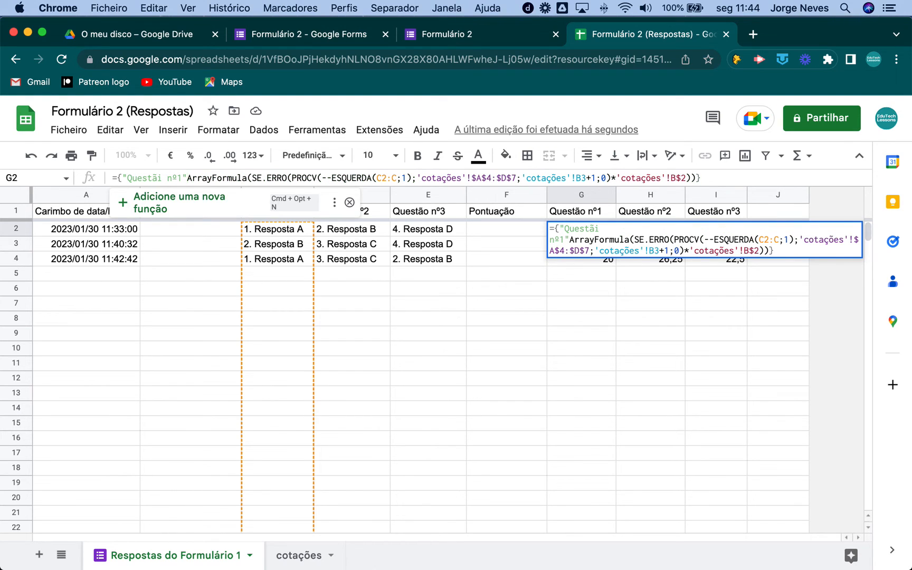
pyautogui.write(';')
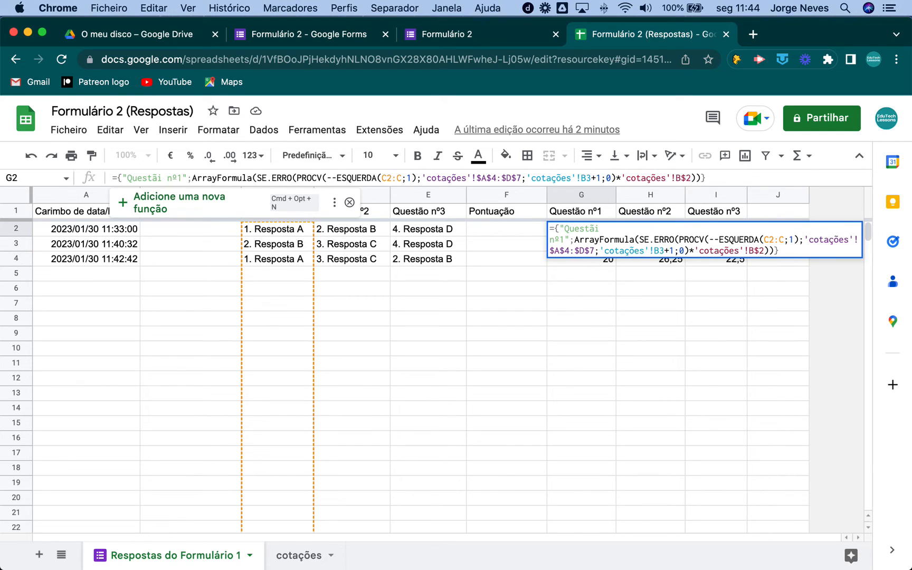
pyautogui.press('Return')
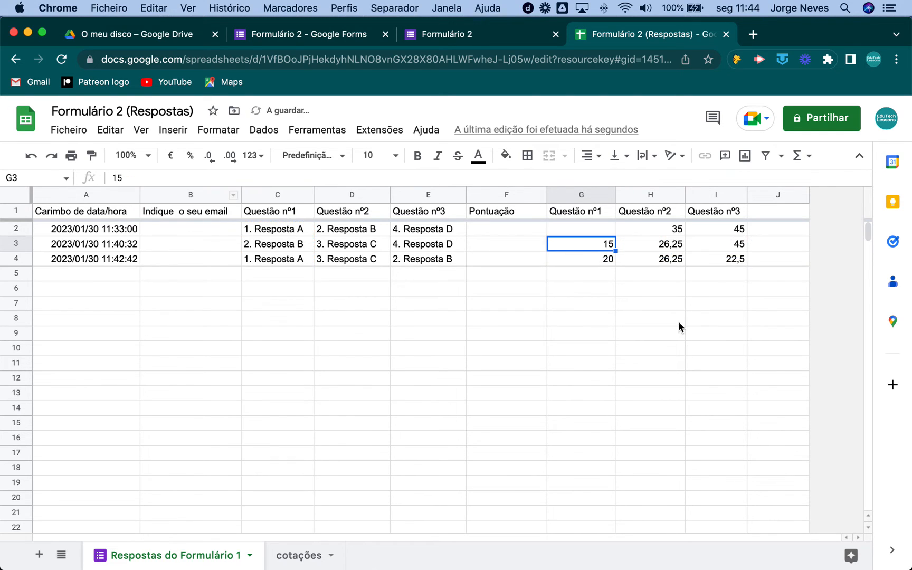
pyautogui.press('Up')
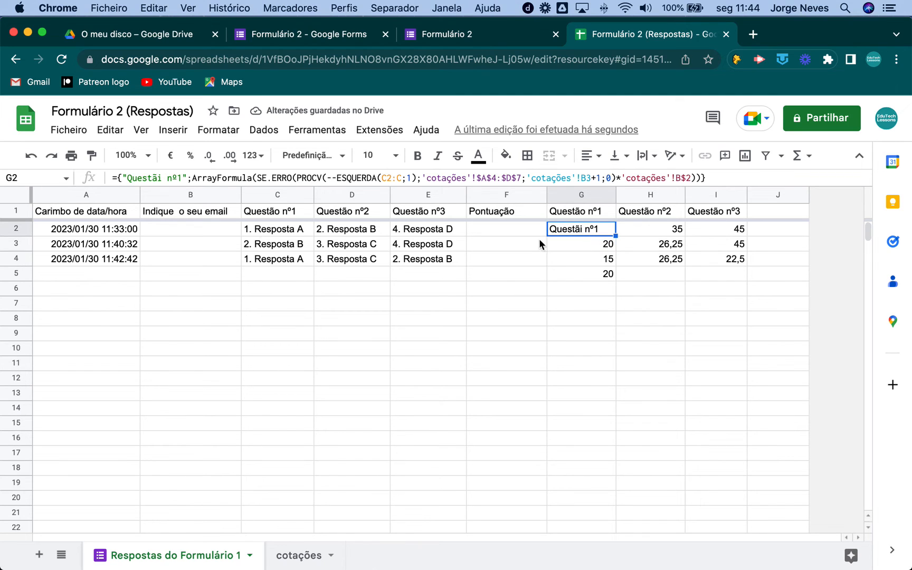
pyautogui.click(164, 178)
pyautogui.press('BackSpace')
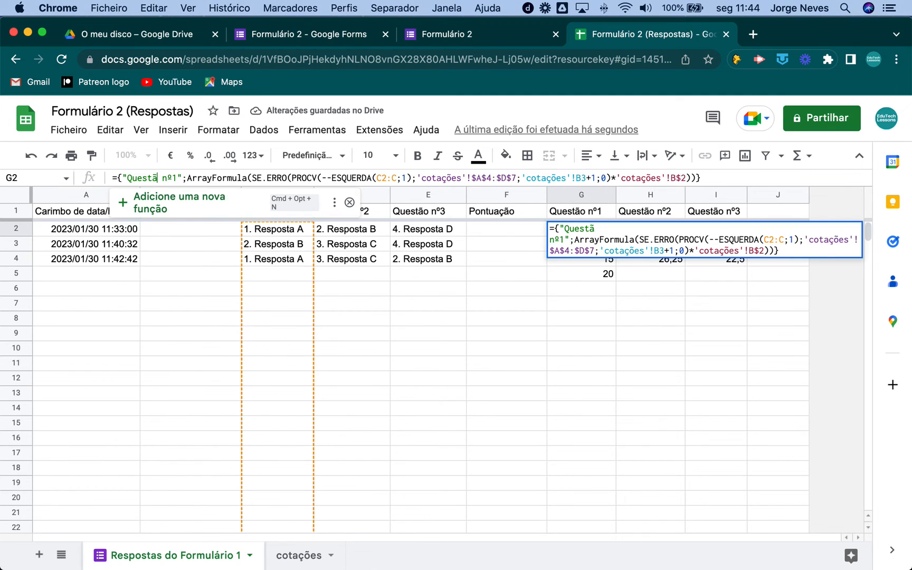
pyautogui.write('o')
pyautogui.press('Return')
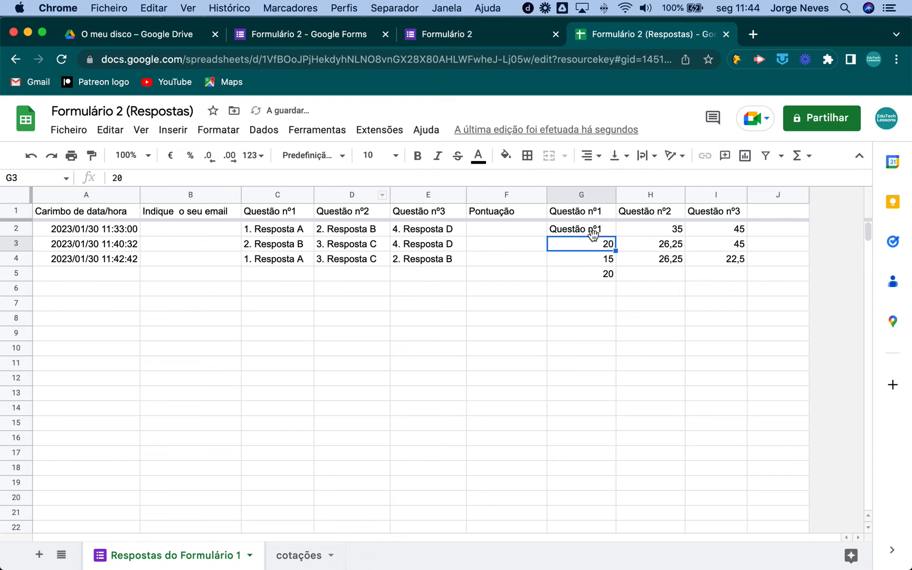
# Clear the existing heading in G1 and move the combined heading-and-score formula from G2 into G1.
pyautogui.click(587, 229)
pyautogui.click(595, 239)
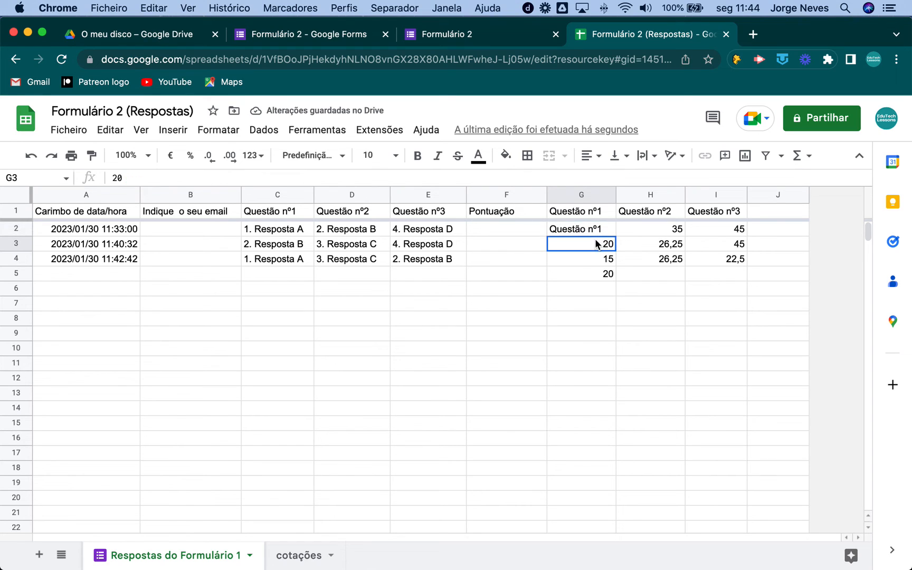
pyautogui.moveTo(595, 238); pyautogui.dragTo(594, 287)
pyautogui.click(591, 273)
pyautogui.moveTo(589, 240); pyautogui.dragTo(588, 274)
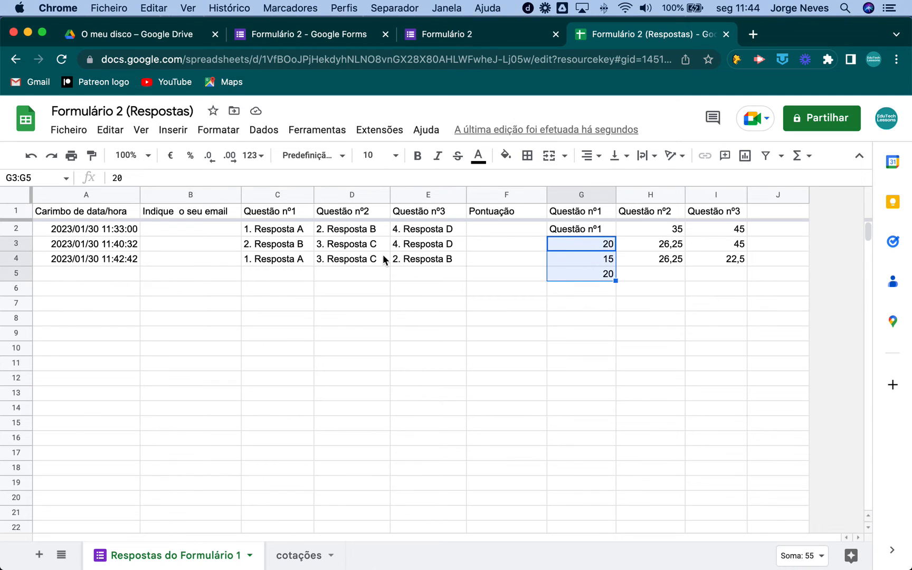
pyautogui.click(594, 215)
pyautogui.press('BackSpace')
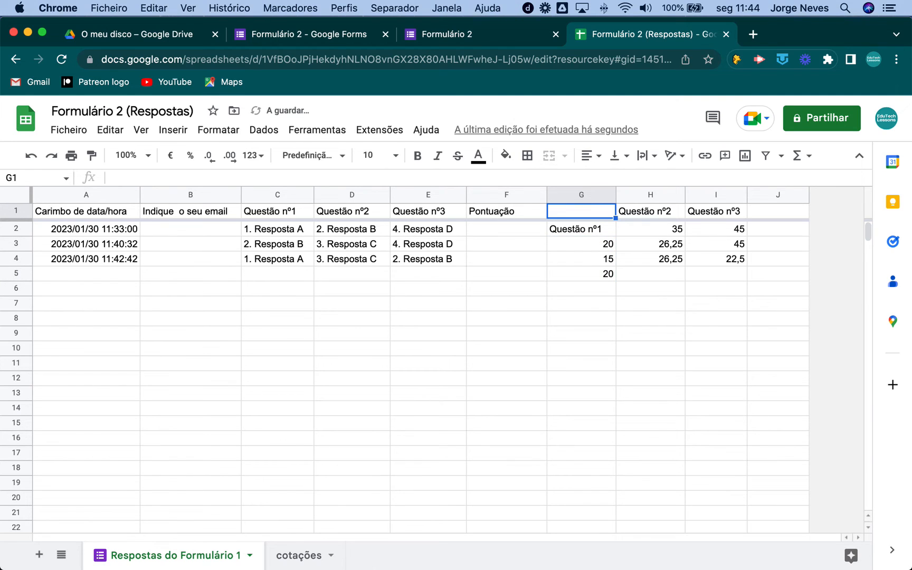
pyautogui.click(599, 231)
pyautogui.moveTo(607, 222); pyautogui.dragTo(595, 216)
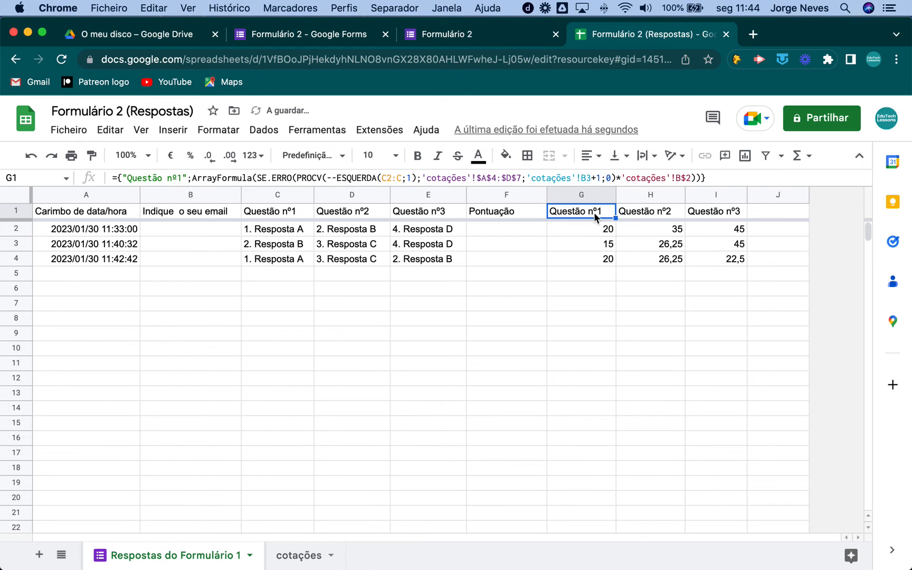
# Examine the score cells G2:G4 alongside the formula in header cell G1.
pyautogui.click(585, 230)
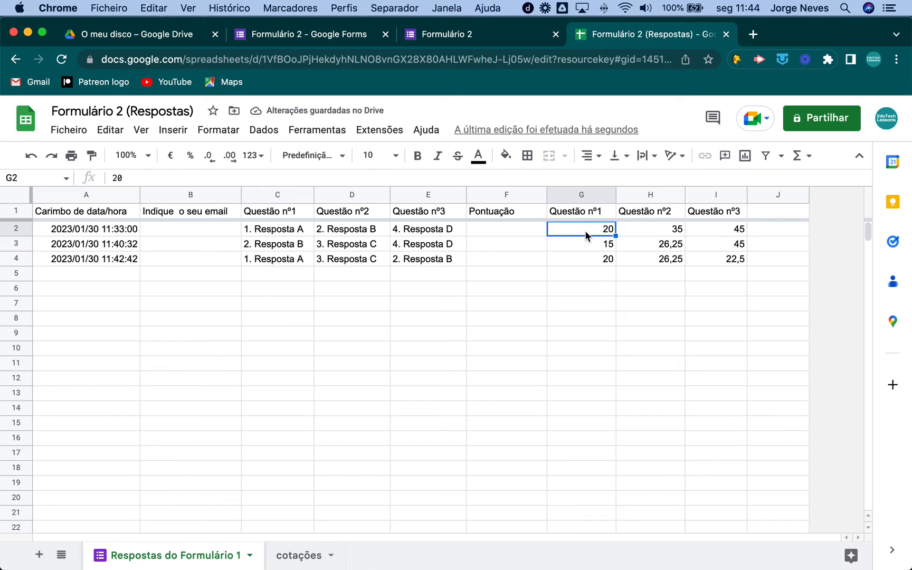
pyautogui.click(597, 243)
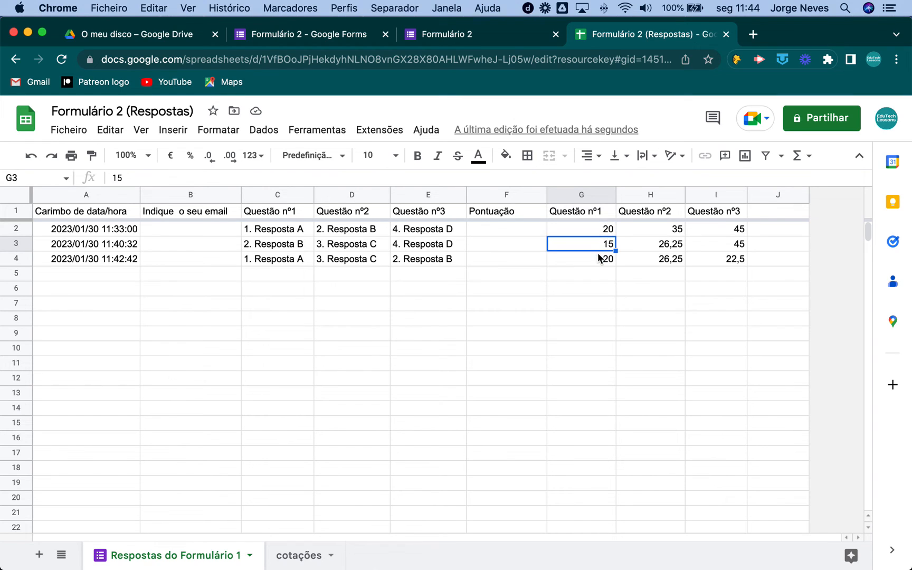
pyautogui.click(598, 255)
pyautogui.click(598, 235)
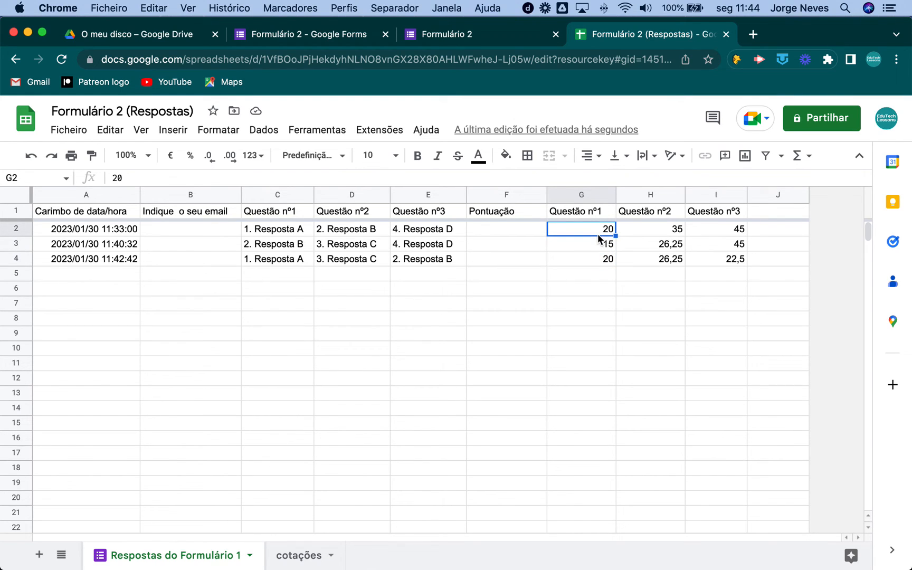
pyautogui.click(594, 245)
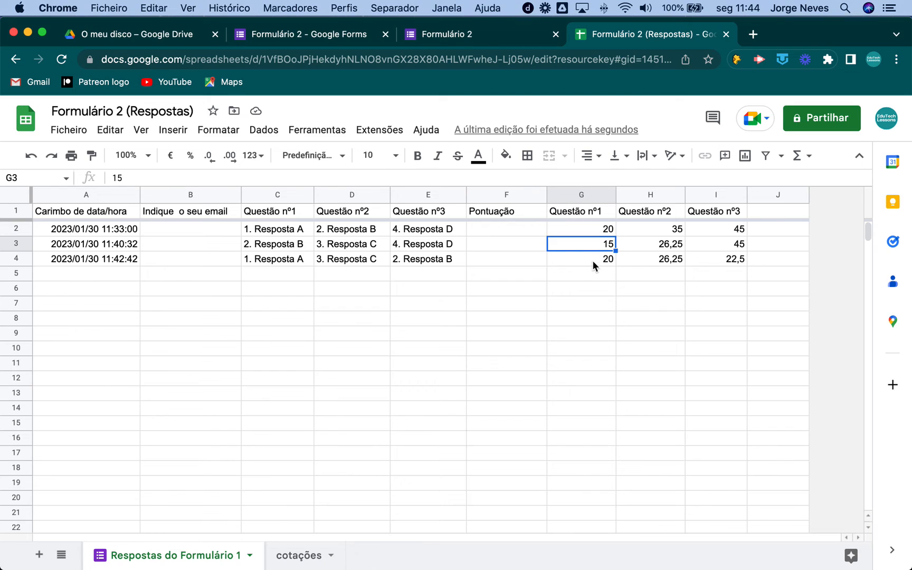
pyautogui.click(593, 260)
pyautogui.click(599, 236)
pyautogui.click(600, 214)
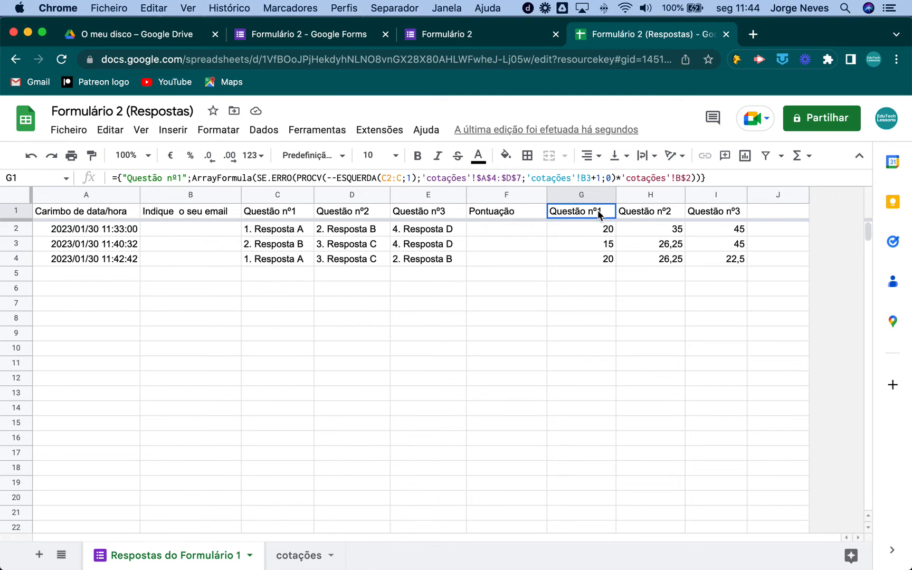
# Fill the G1 formula across to H1:I1 and clear the old formulas in H2:I10.
pyautogui.moveTo(614, 216); pyautogui.dragTo(724, 209)
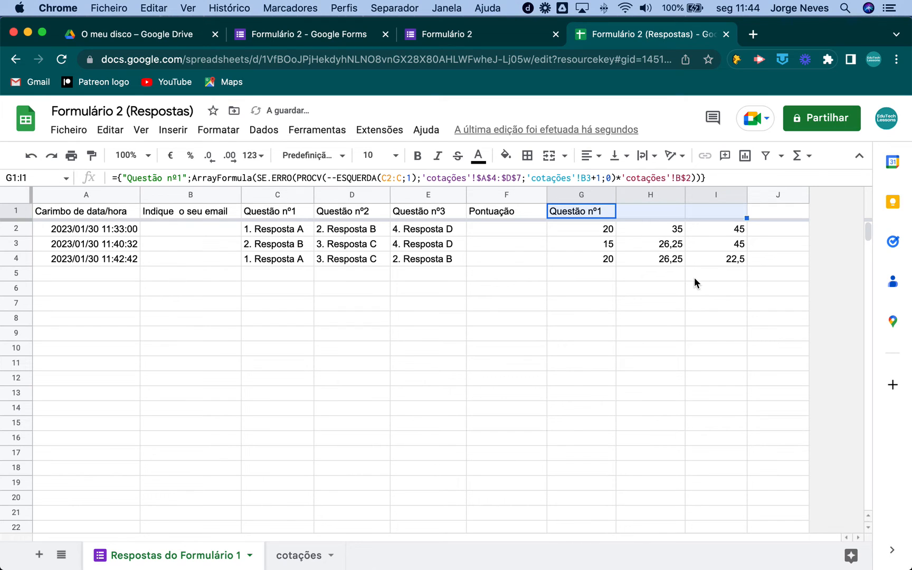
pyautogui.click(638, 228)
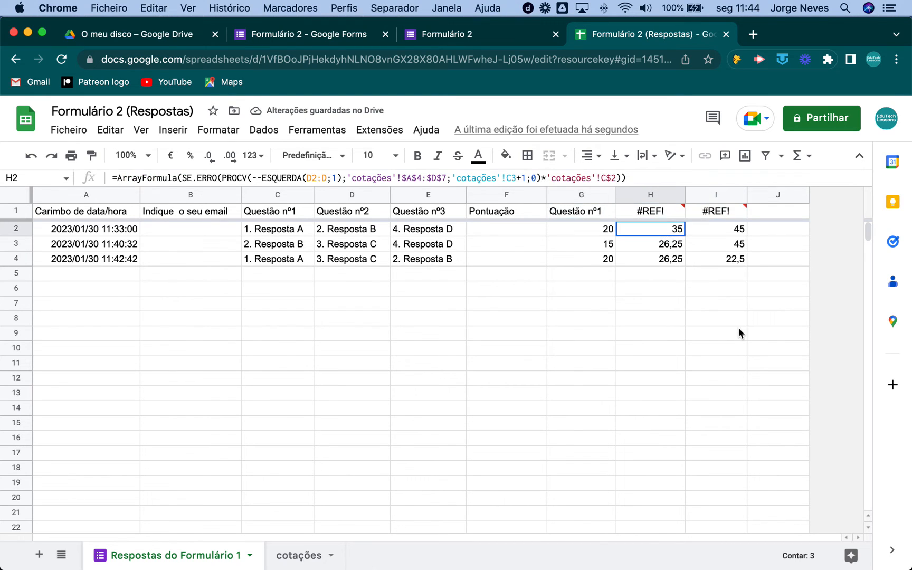
pyautogui.keyDown('shift'); pyautogui.click(732, 343); pyautogui.keyUp('shift')
pyautogui.press('Delete')
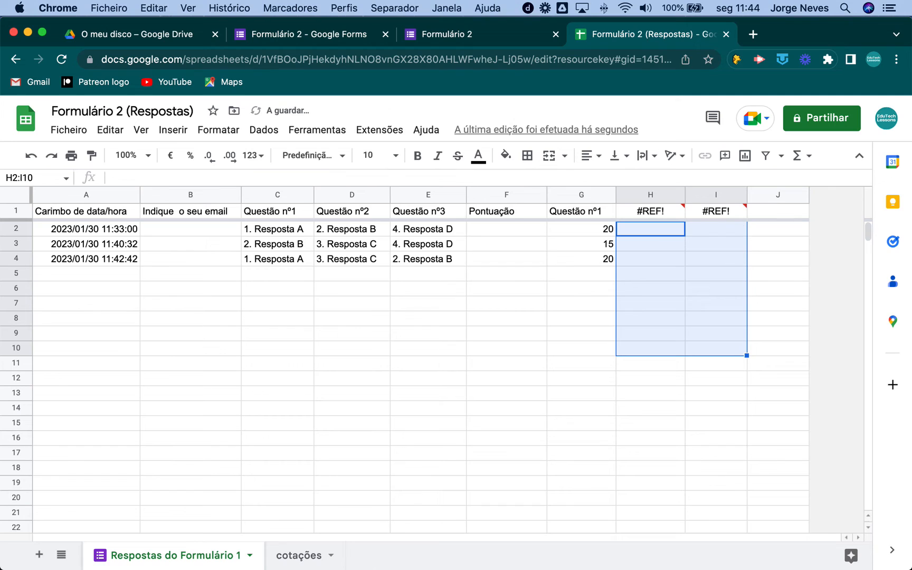
pyautogui.click(657, 380)
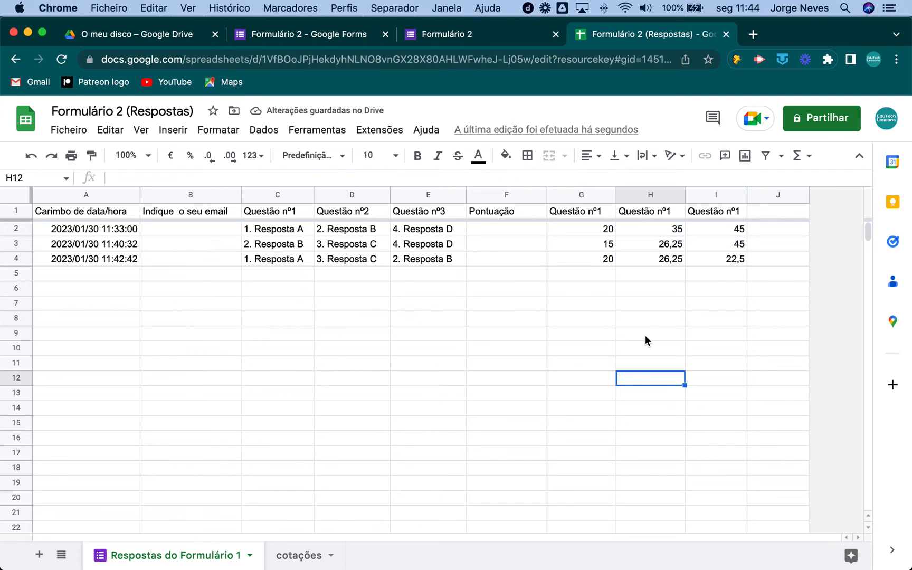
pyautogui.click(631, 305)
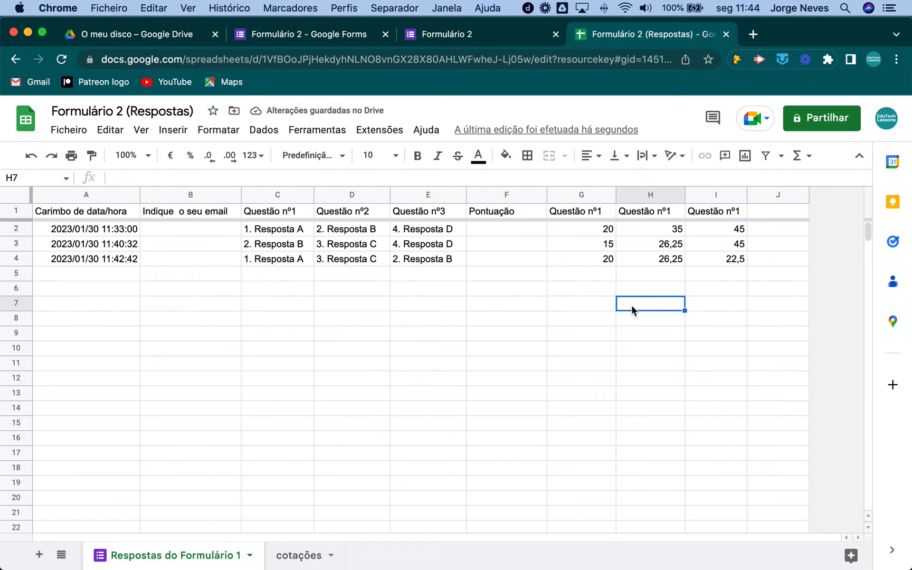
pyautogui.click(542, 263)
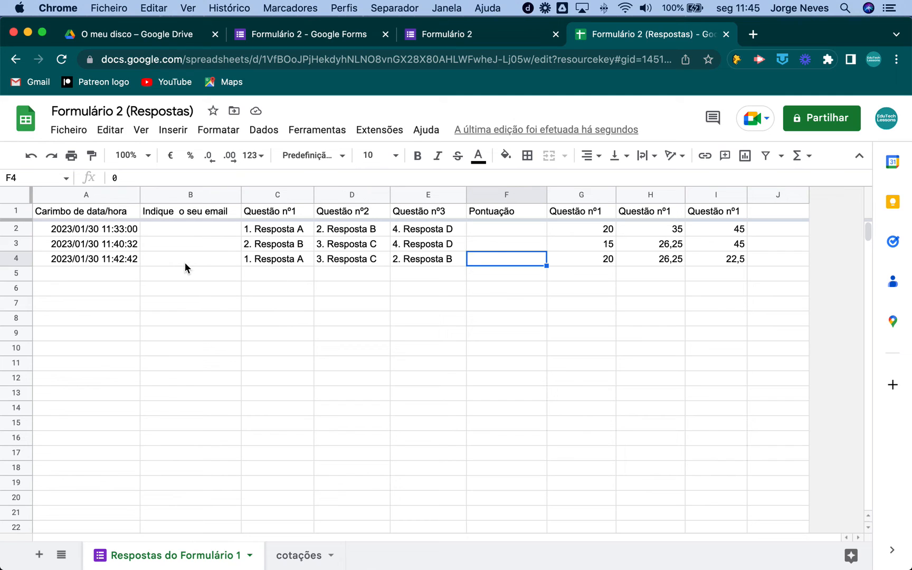
# Close the submitted form page and delete all responses of Formulário 2 in the form editor.
pyautogui.click(468, 35)
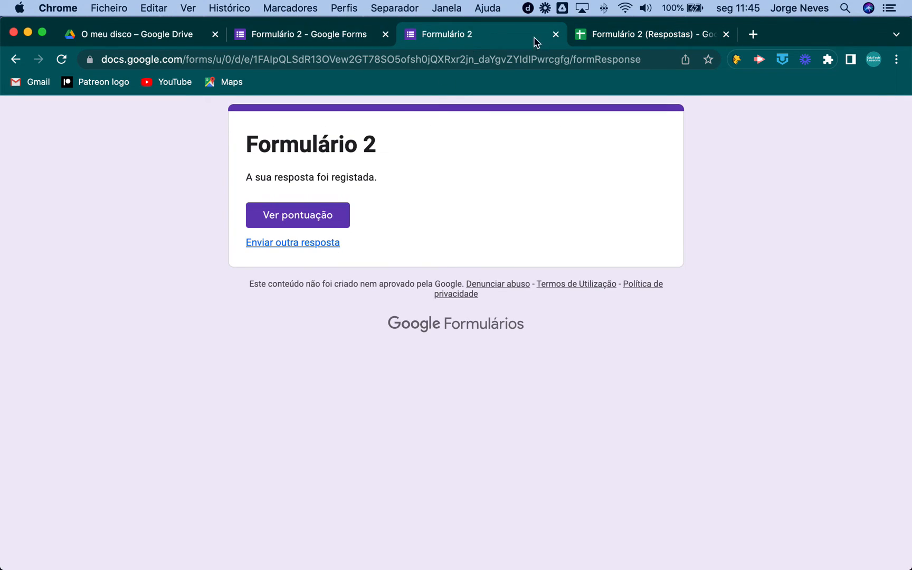
pyautogui.click(555, 35)
pyautogui.click(315, 37)
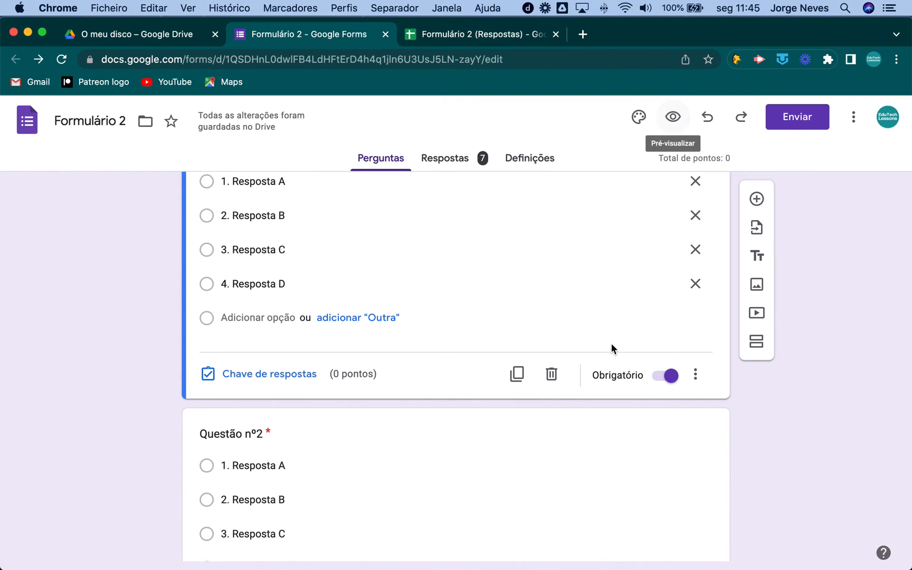
pyautogui.click(471, 163)
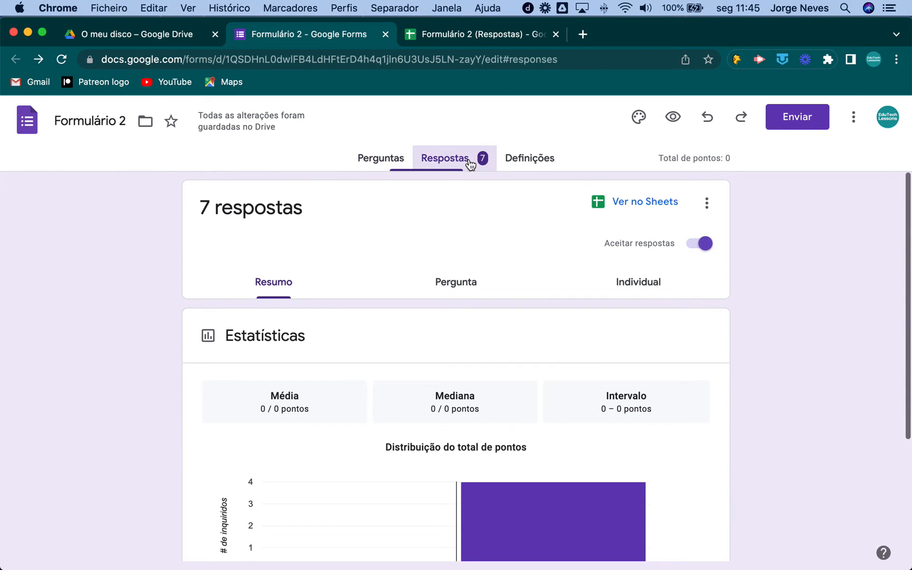
pyautogui.click(702, 207)
pyautogui.click(528, 396)
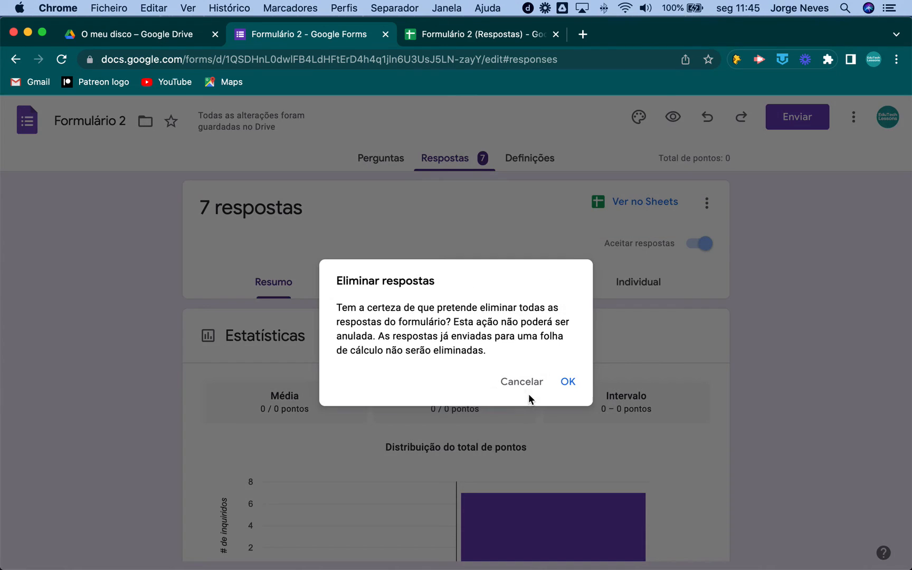
pyautogui.click(568, 382)
# Switch to the Formulário 2 (Respostas) spreadsheet, delete rows 2 to 9 and check the header formulas in G1:I1.
pyautogui.click(482, 36)
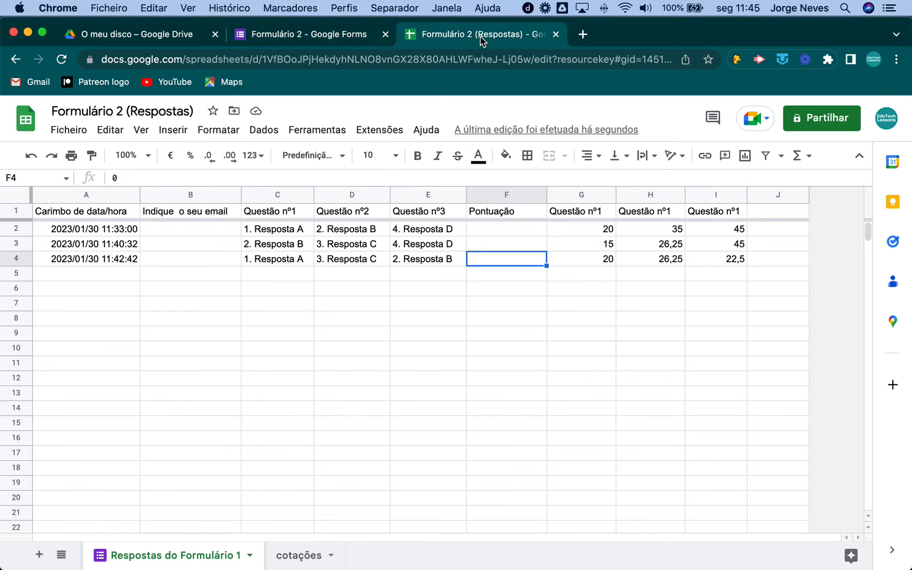
pyautogui.click(15, 230)
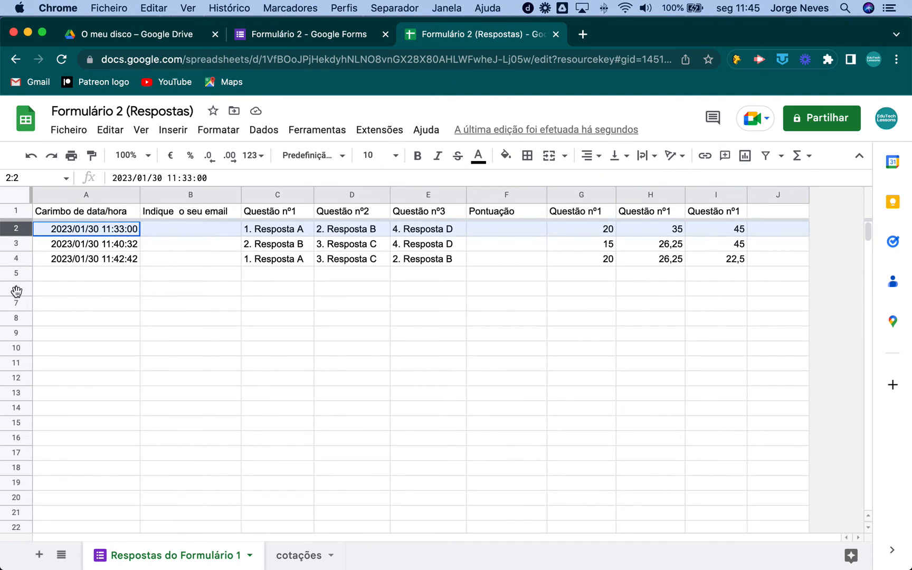
pyautogui.moveTo(16, 291); pyautogui.dragTo(17, 334)
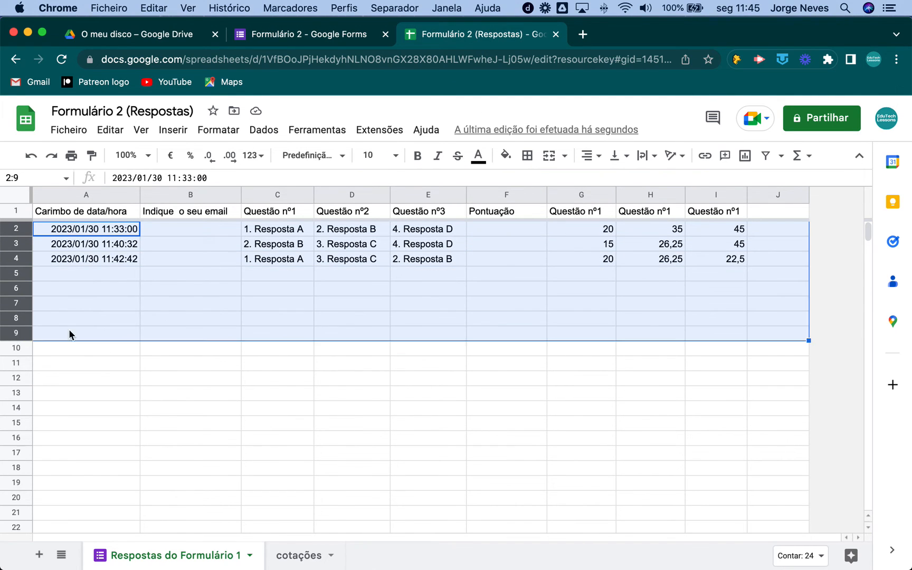
pyautogui.rightClick(185, 292)
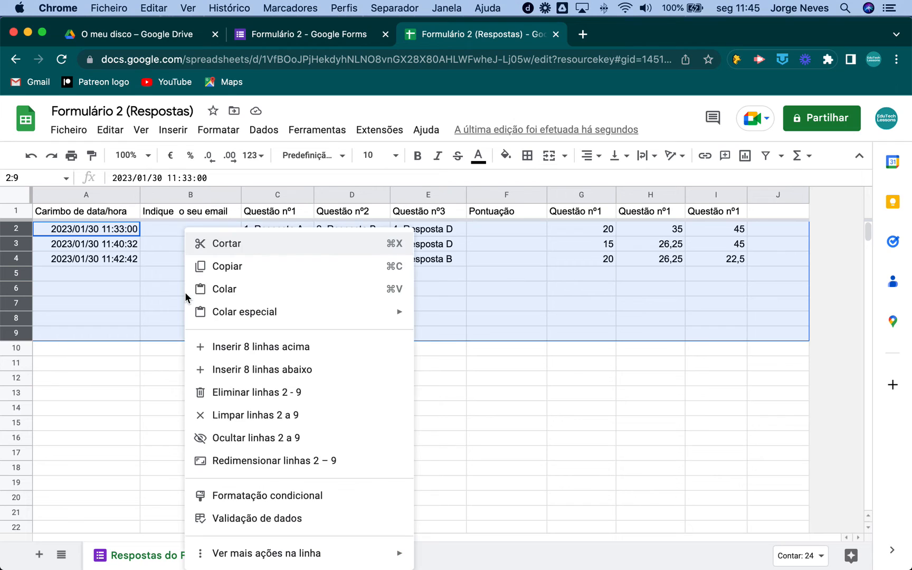
pyautogui.click(272, 394)
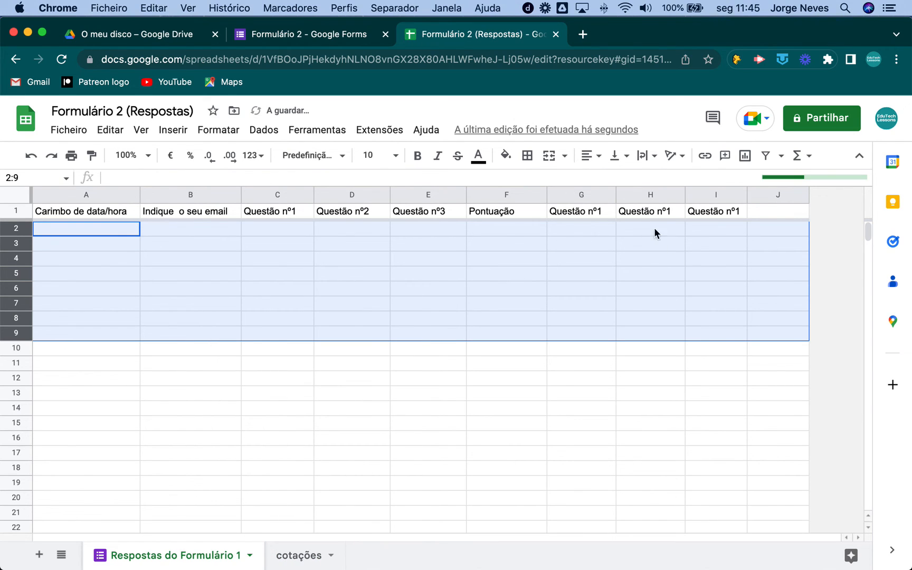
pyautogui.click(595, 213)
pyautogui.click(650, 211)
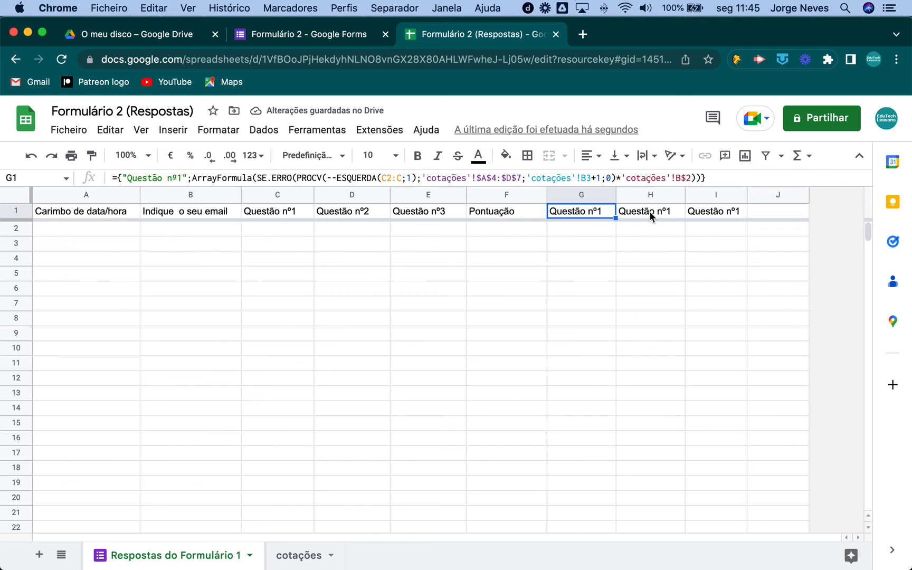
pyautogui.click(710, 214)
pyautogui.click(660, 213)
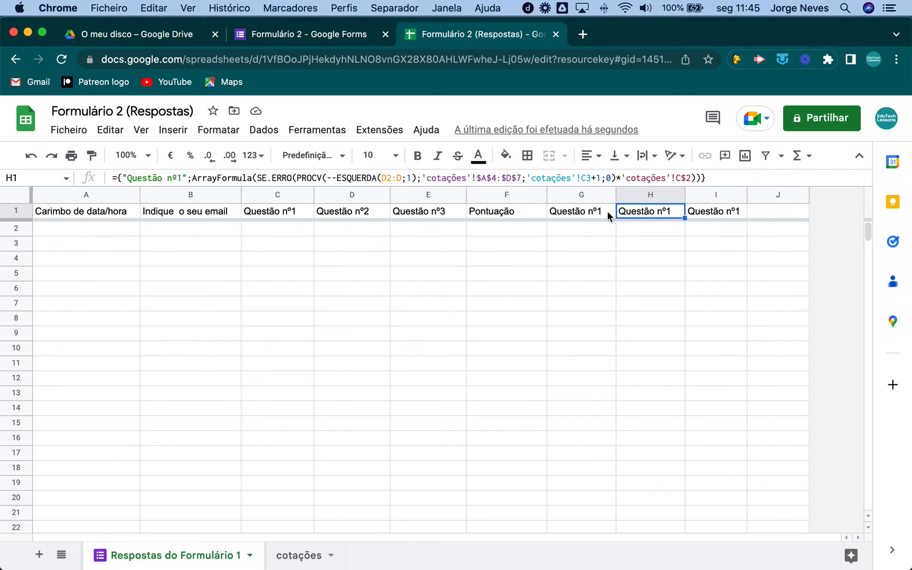
pyautogui.click(586, 212)
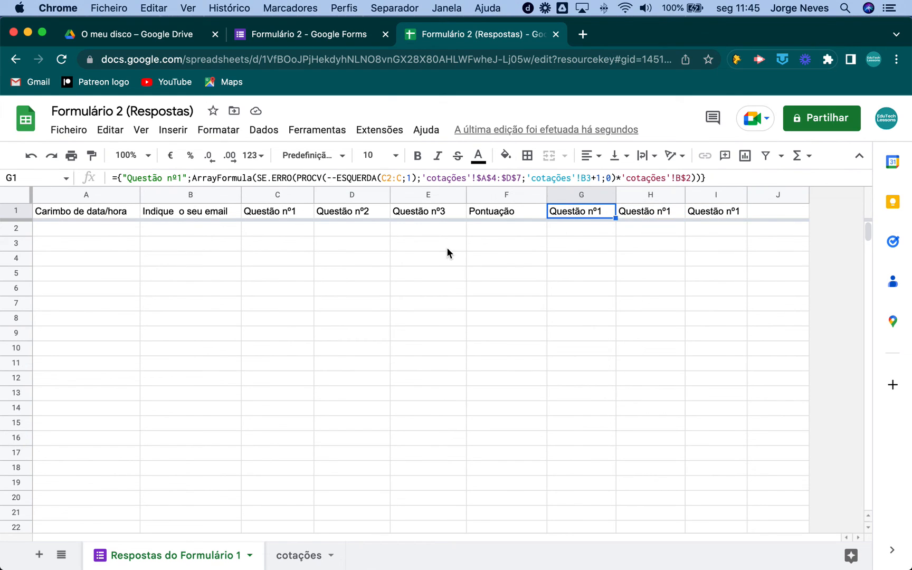
# Preview Formulário 2 and submit a test response: Questão nº1 Resposta A, Questão nº2 Resposta A, Questão nº3 Resposta B.
pyautogui.click(349, 35)
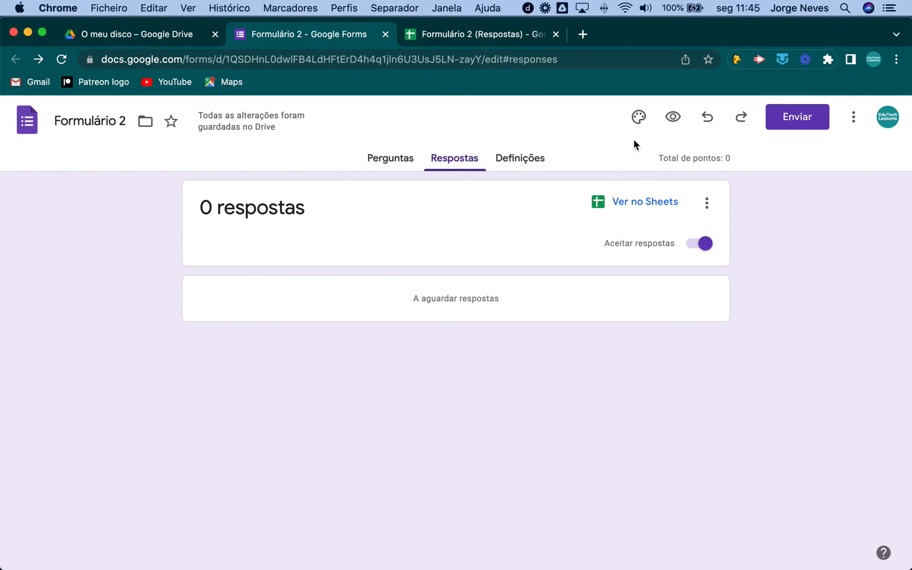
pyautogui.click(405, 161)
pyautogui.click(673, 116)
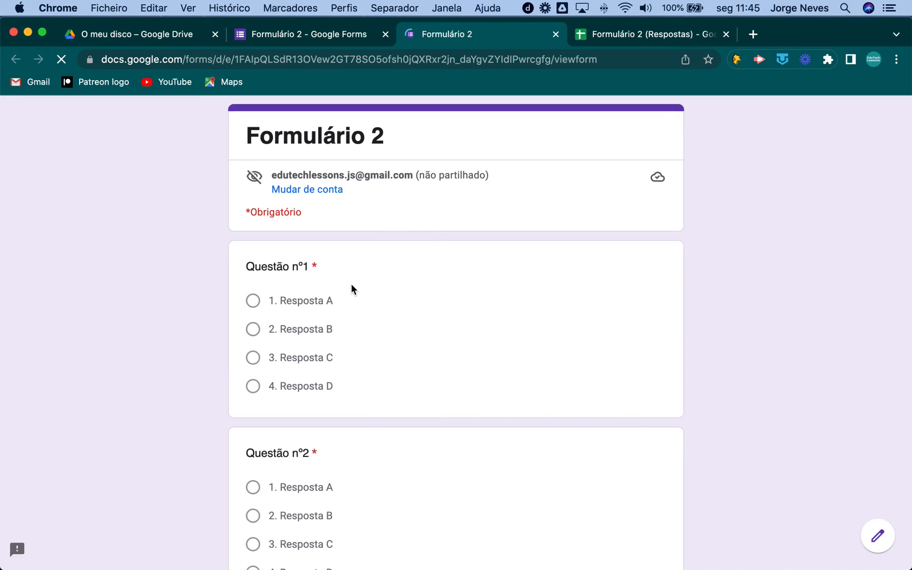
pyautogui.click(298, 302)
pyautogui.scroll(-1, 288, 410)
pyautogui.scroll(-3, 285, 404)
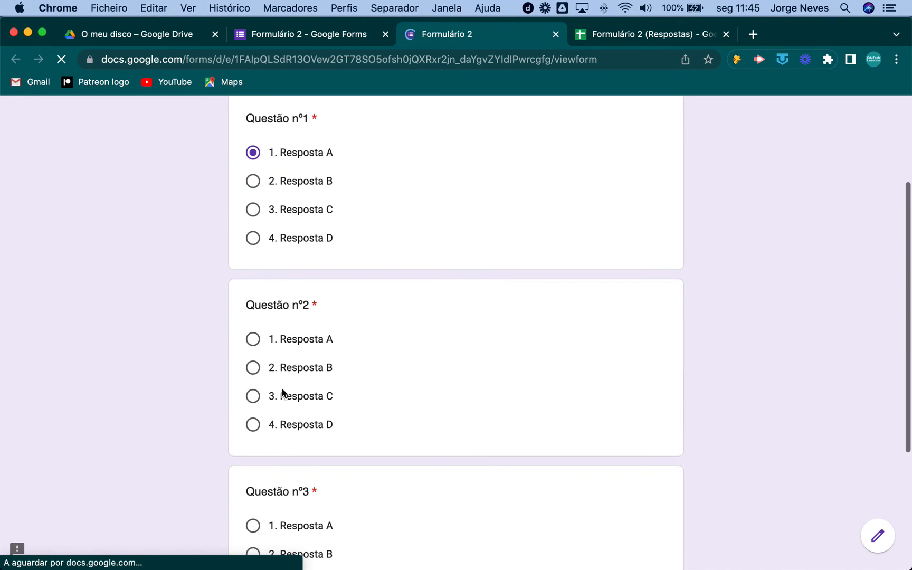
pyautogui.click(253, 341)
pyautogui.scroll(-4, 306, 413)
pyautogui.click(259, 403)
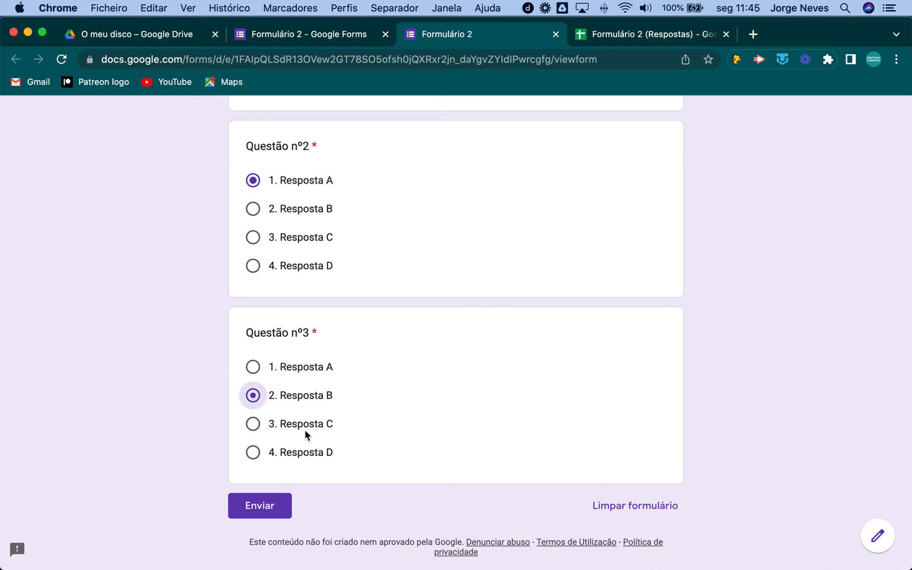
pyautogui.scroll(-1, 311, 436)
pyautogui.click(269, 474)
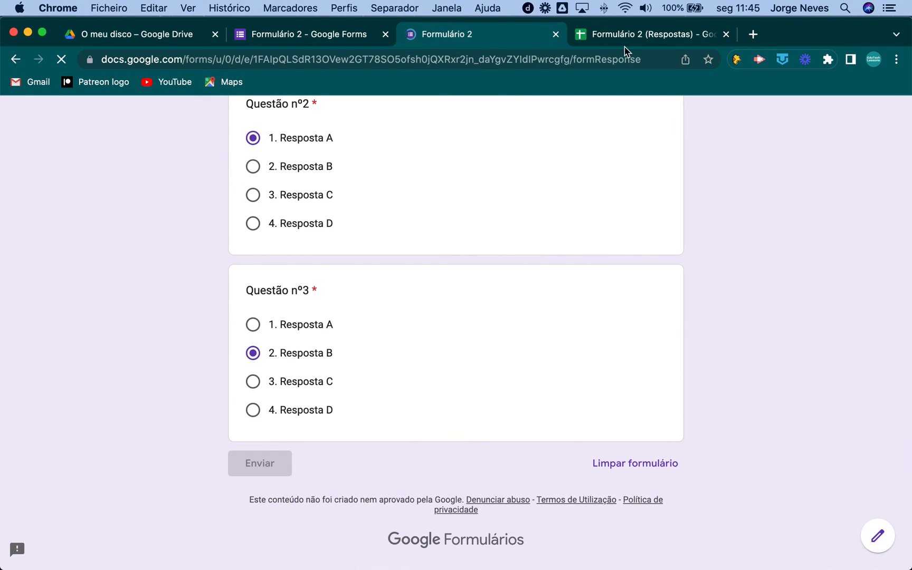
# Check score cells G2:I2 for the new response in the spreadsheet and correct the G1 formula's answer range to C2:C.
pyautogui.click(626, 36)
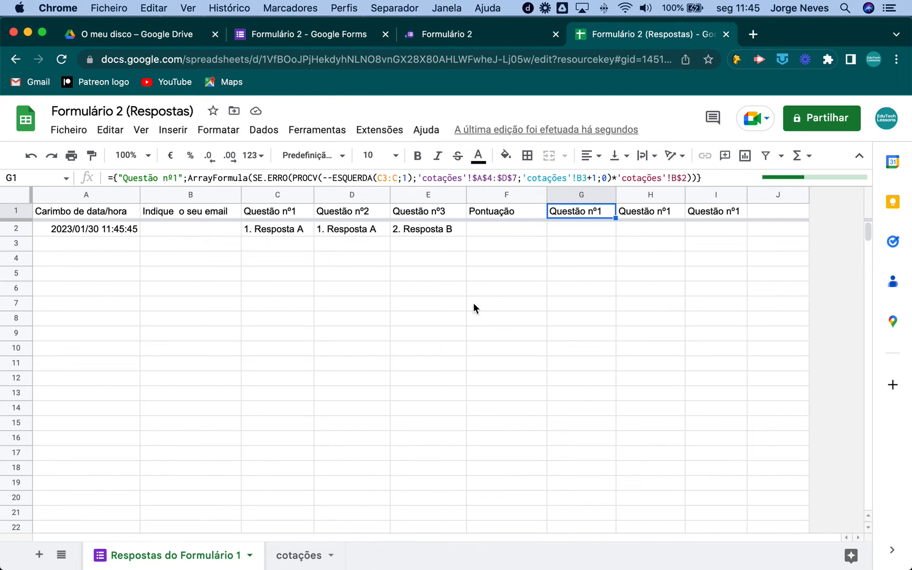
pyautogui.click(602, 229)
pyautogui.click(630, 228)
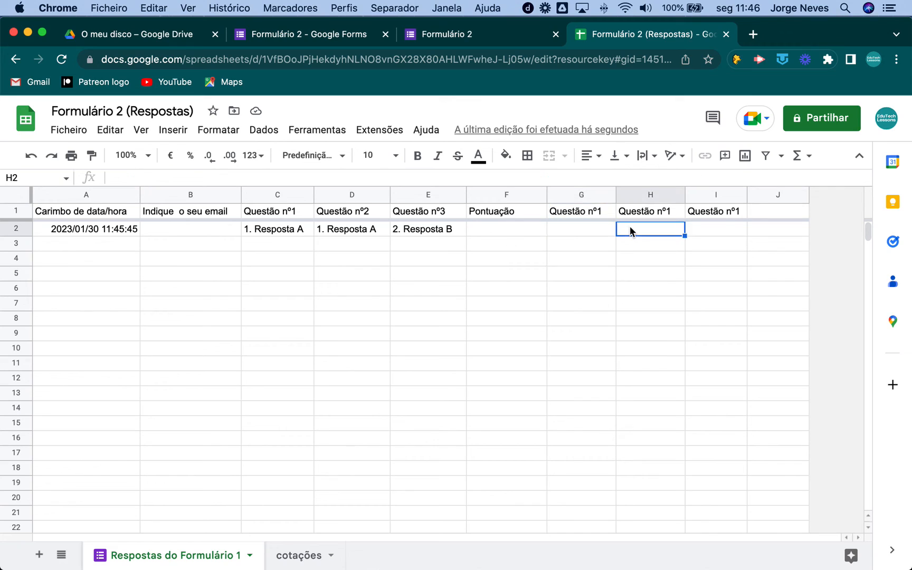
pyautogui.click(701, 232)
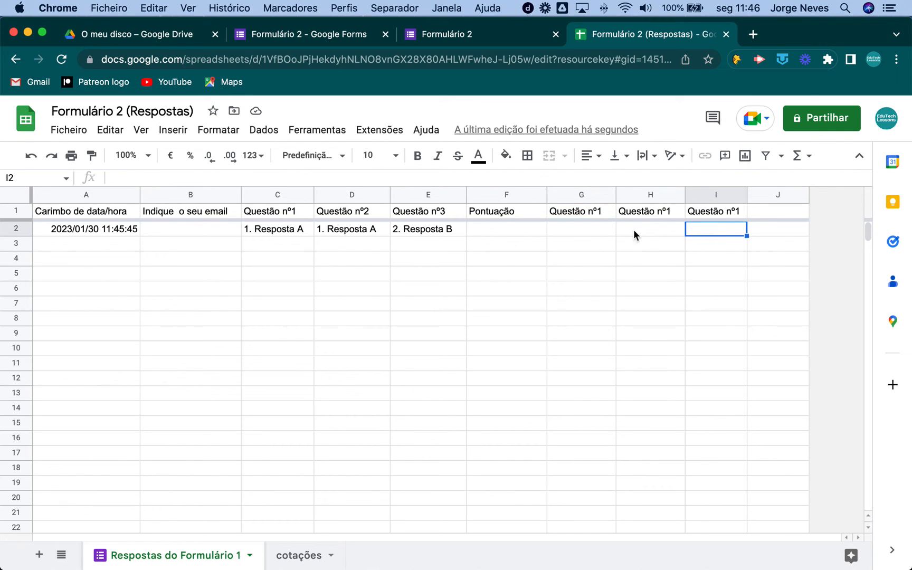
pyautogui.click(576, 231)
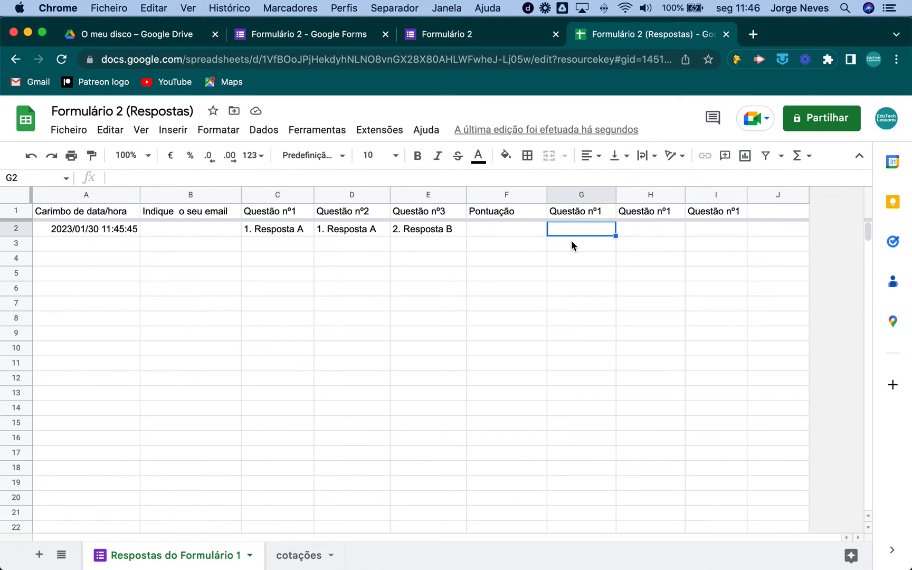
pyautogui.click(582, 212)
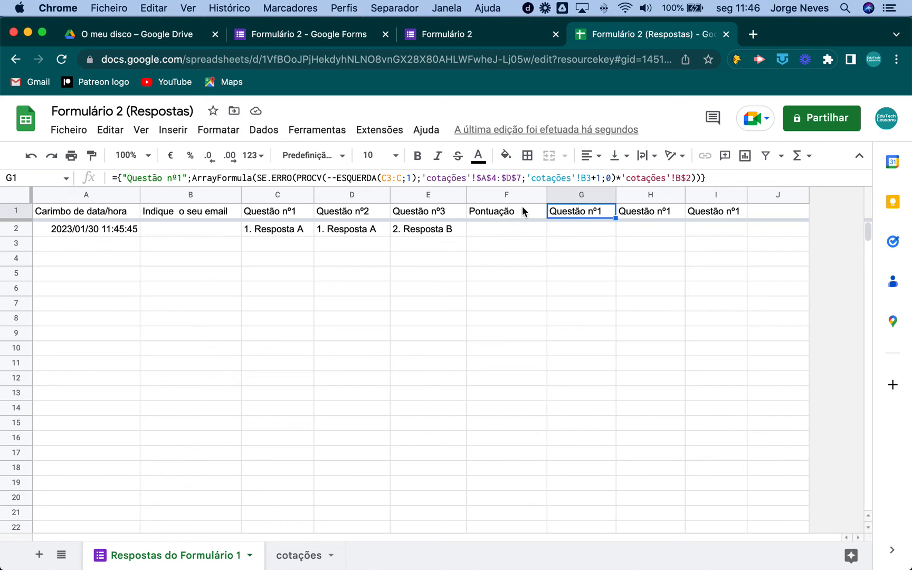
pyautogui.click(393, 177)
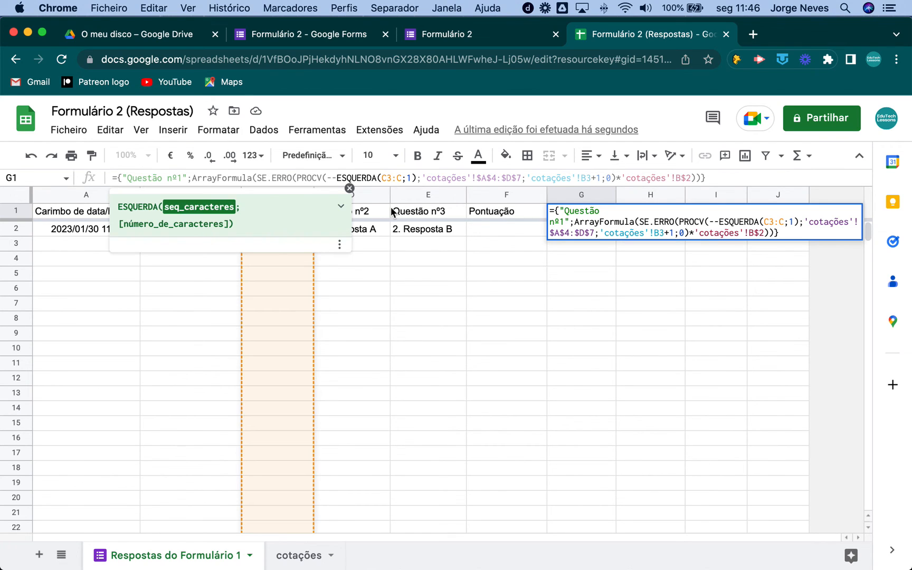
pyautogui.press('BackSpace')
pyautogui.write('2')
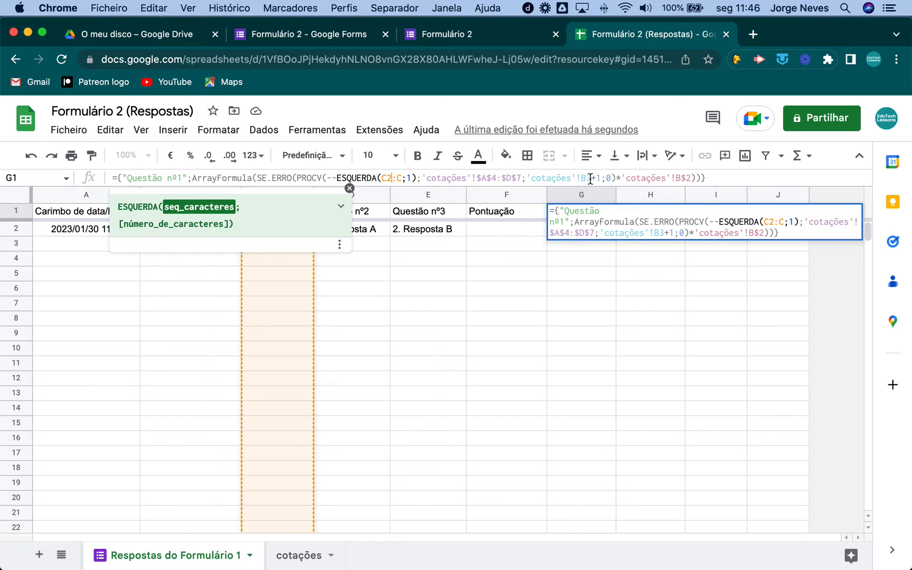
pyautogui.press('Return')
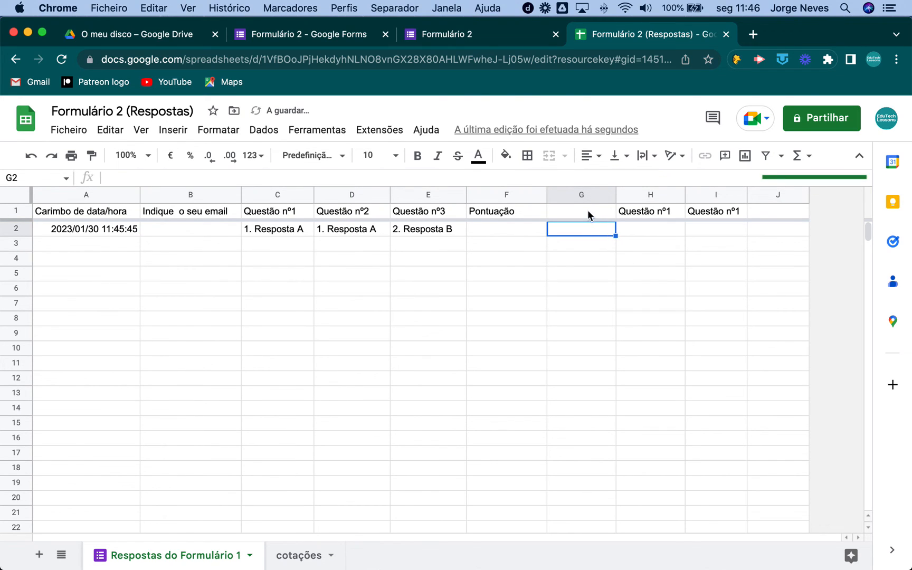
# Fill the corrected G1 formula across to H1:I1 and check the scores in row 2.
pyautogui.click(585, 208)
pyautogui.moveTo(614, 215); pyautogui.dragTo(737, 214)
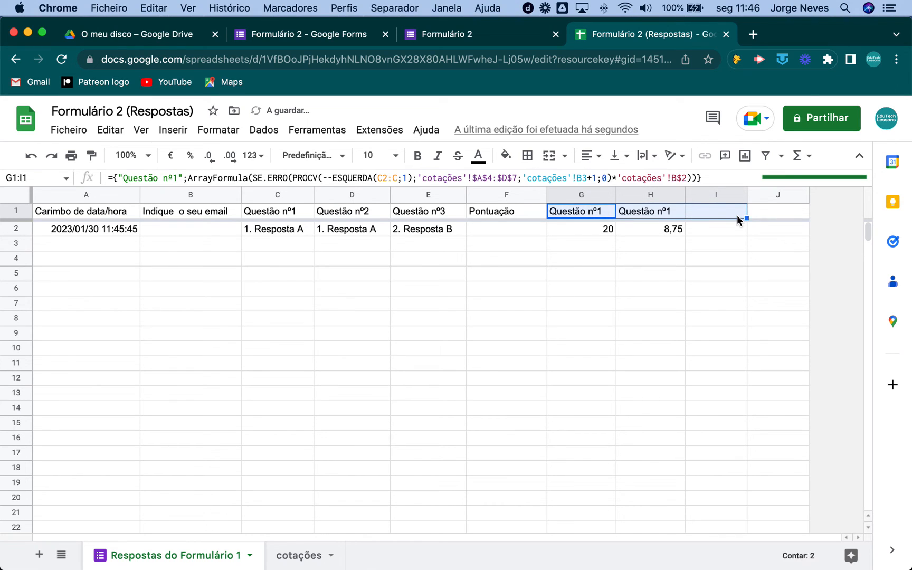
pyautogui.click(641, 264)
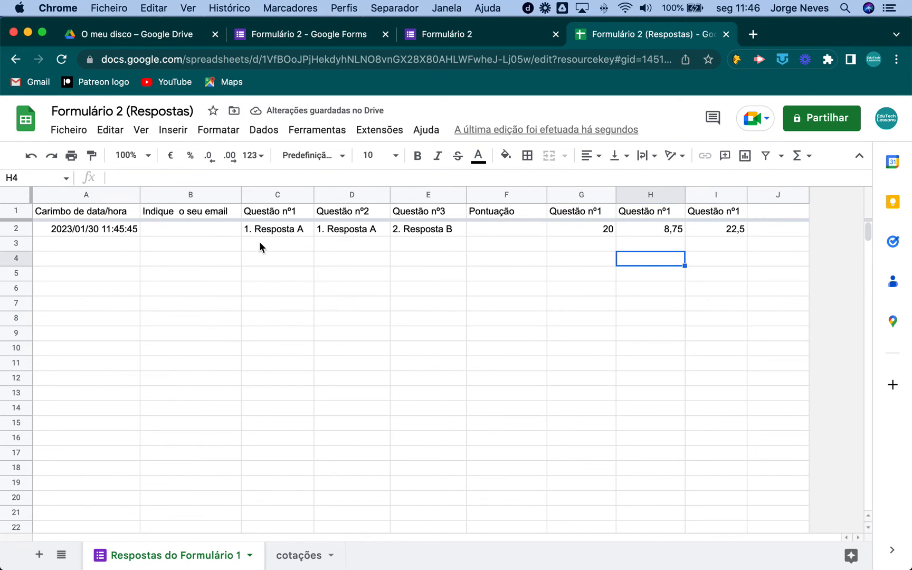
pyautogui.click(53, 233)
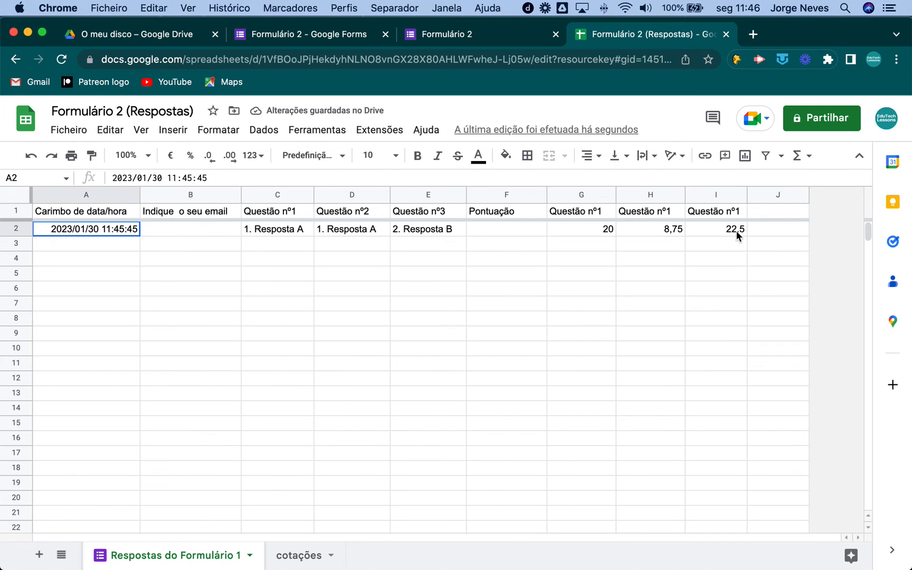
pyautogui.moveTo(736, 230); pyautogui.dragTo(703, 233)
pyautogui.click(541, 304)
# Close the submitted form page, then preview Formulário 2 again and submit another response with Resposta A, Resposta B and Resposta D.
pyautogui.click(484, 35)
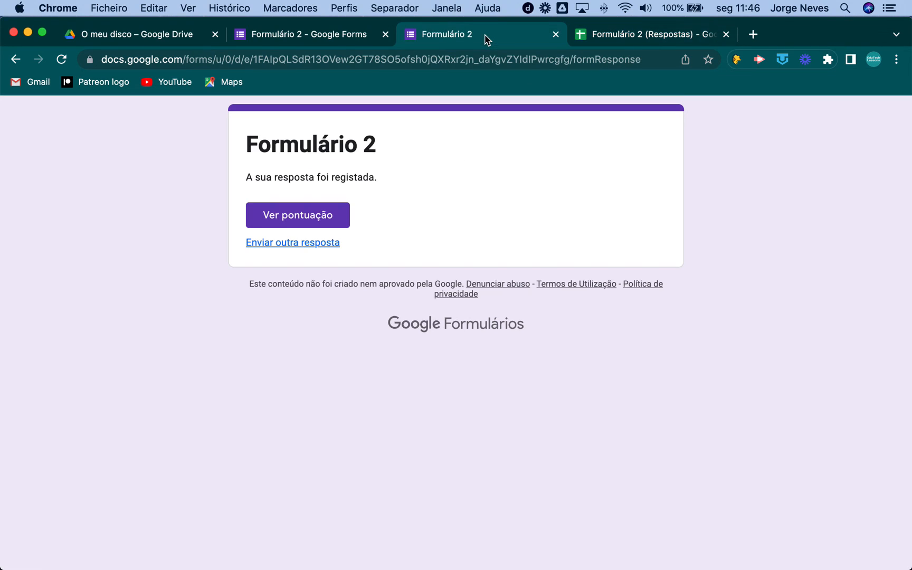
pyautogui.click(556, 33)
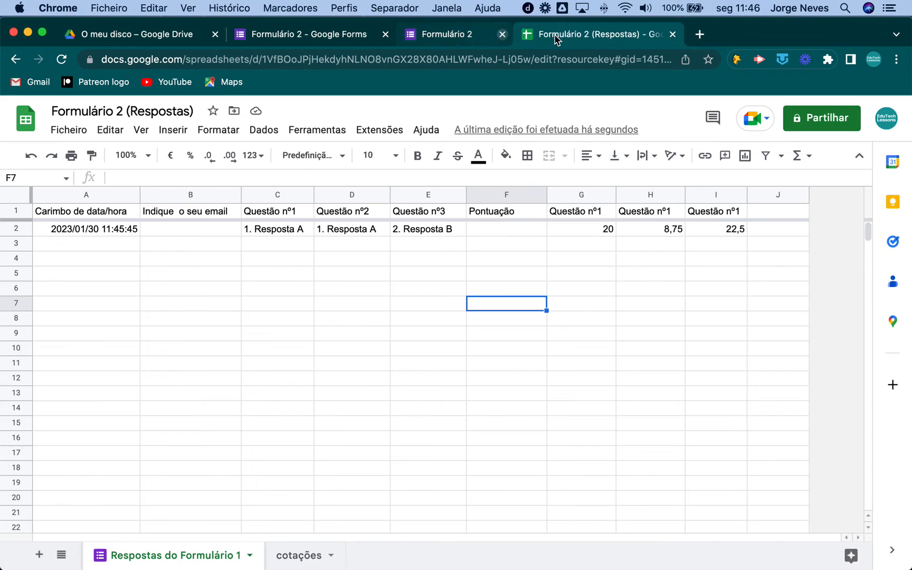
pyautogui.click(345, 38)
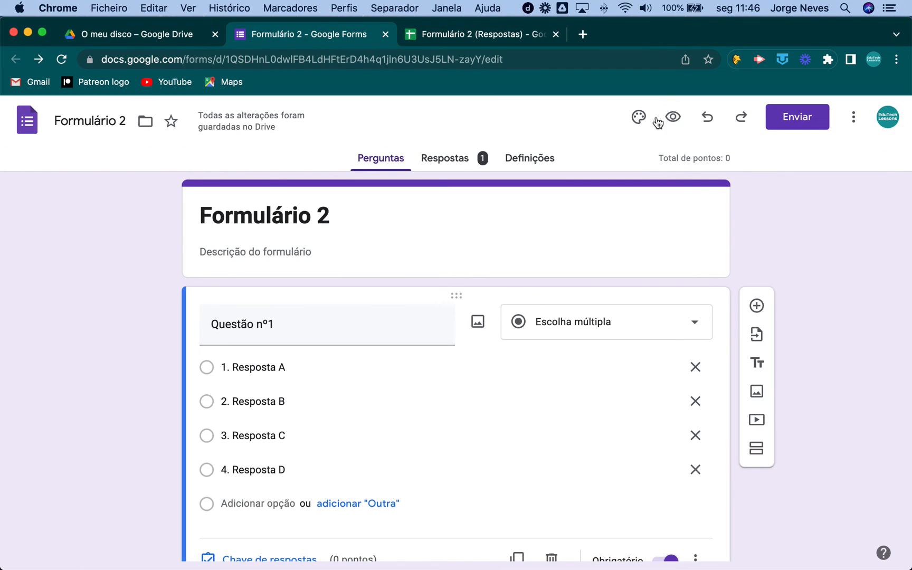
pyautogui.click(675, 117)
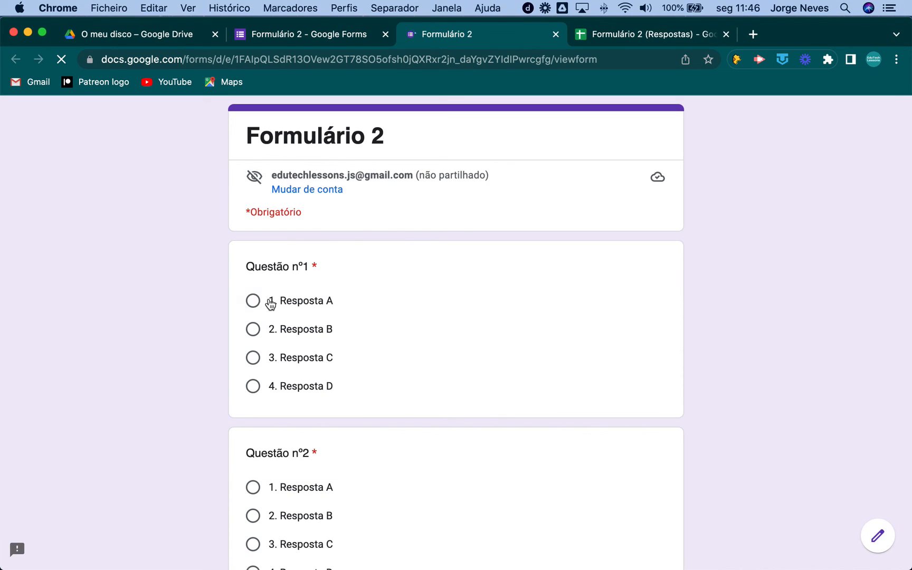
pyautogui.click(292, 307)
pyautogui.scroll(-3, 302, 385)
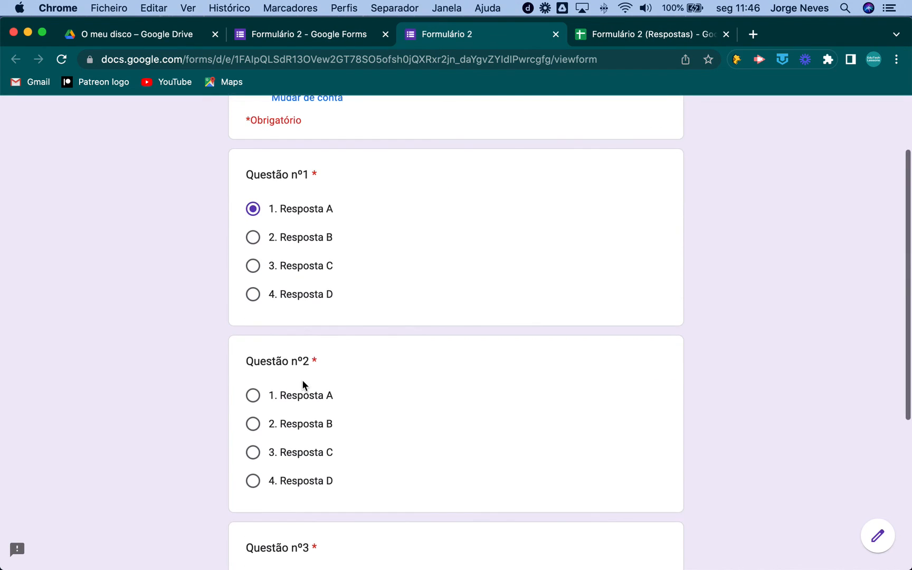
pyautogui.click(292, 426)
pyautogui.scroll(-5, 292, 426)
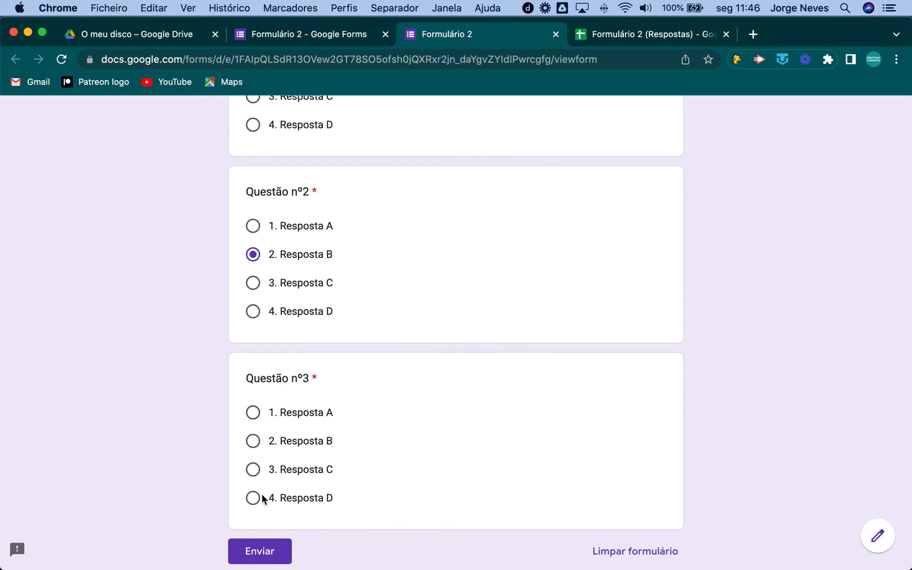
pyautogui.click(258, 500)
pyautogui.scroll(-3, 259, 500)
pyautogui.click(261, 464)
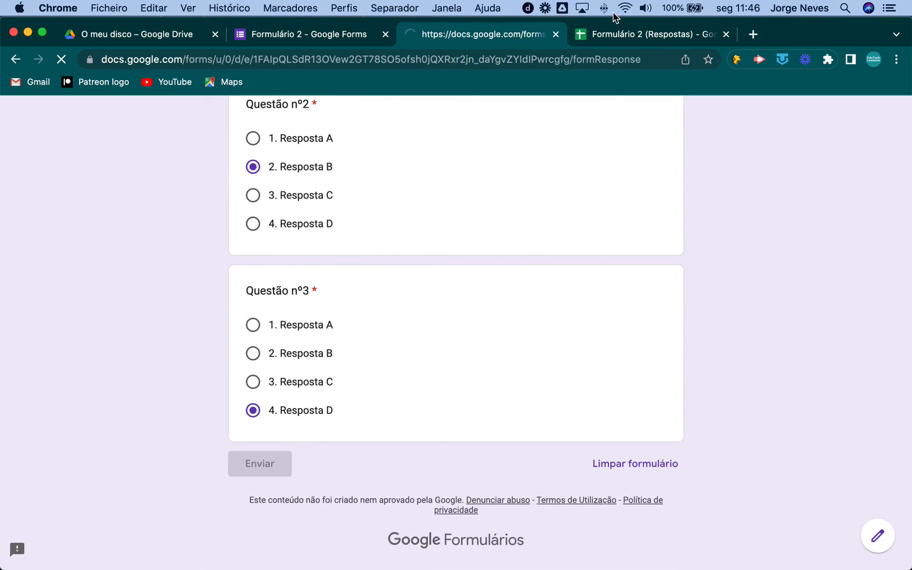
# Return to the response spreadsheet, check the row 3 scores and select the empty header cell J1.
pyautogui.click(625, 37)
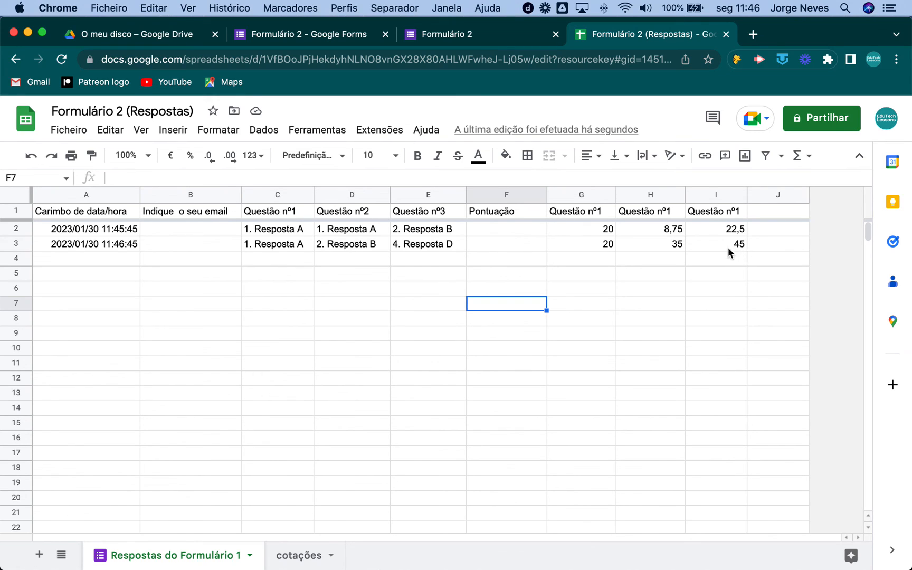
pyautogui.click(776, 214)
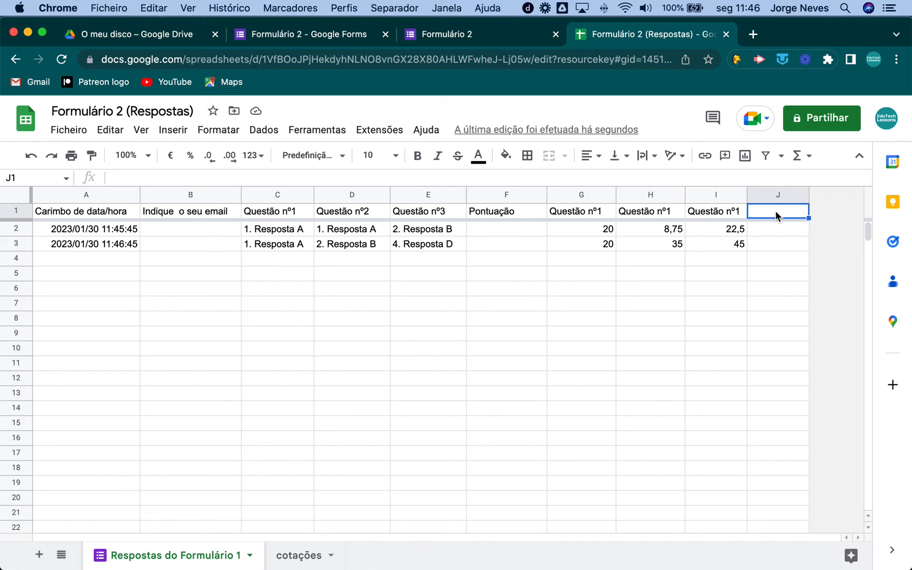
pyautogui.click(771, 231)
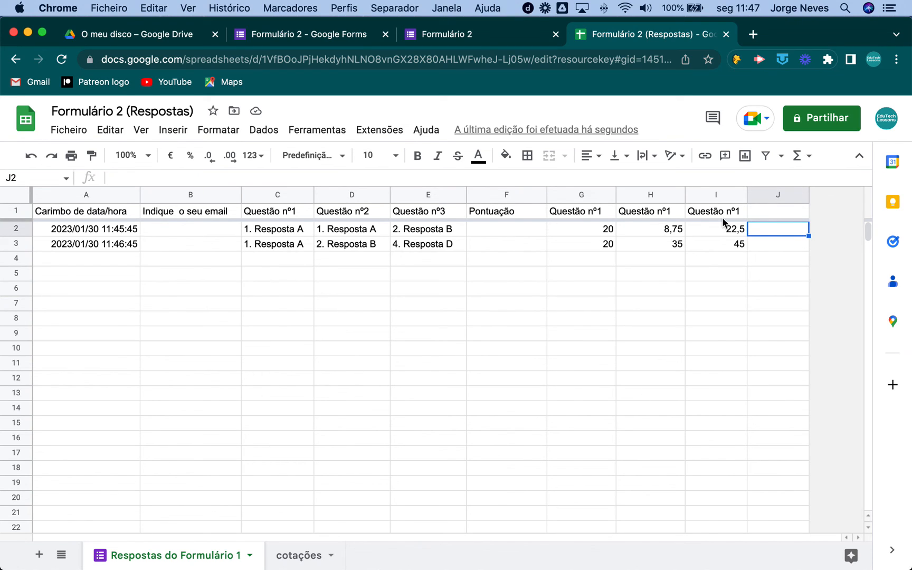
pyautogui.click(722, 217)
pyautogui.click(756, 216)
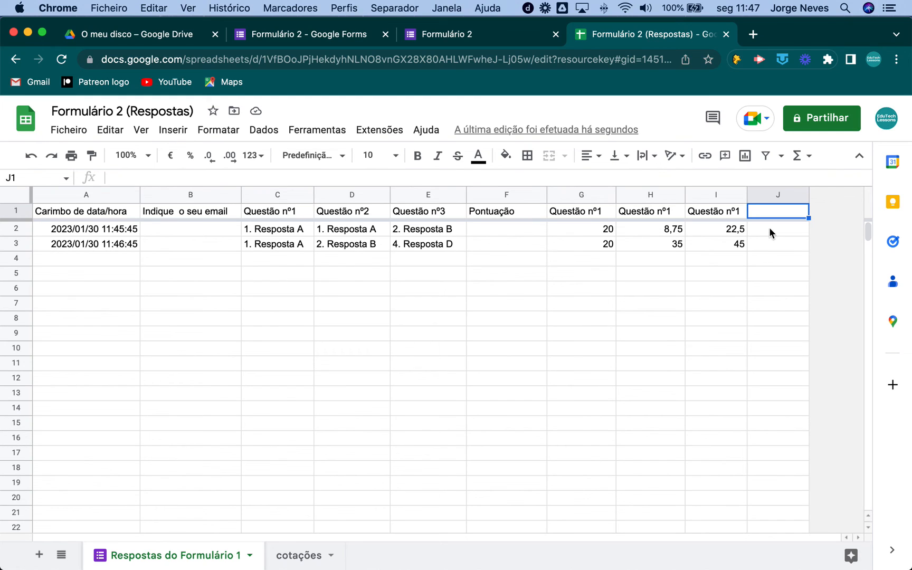
# Start a formula in J2 that adds the three question scores, =G2+H2+I2.
pyautogui.click(772, 228)
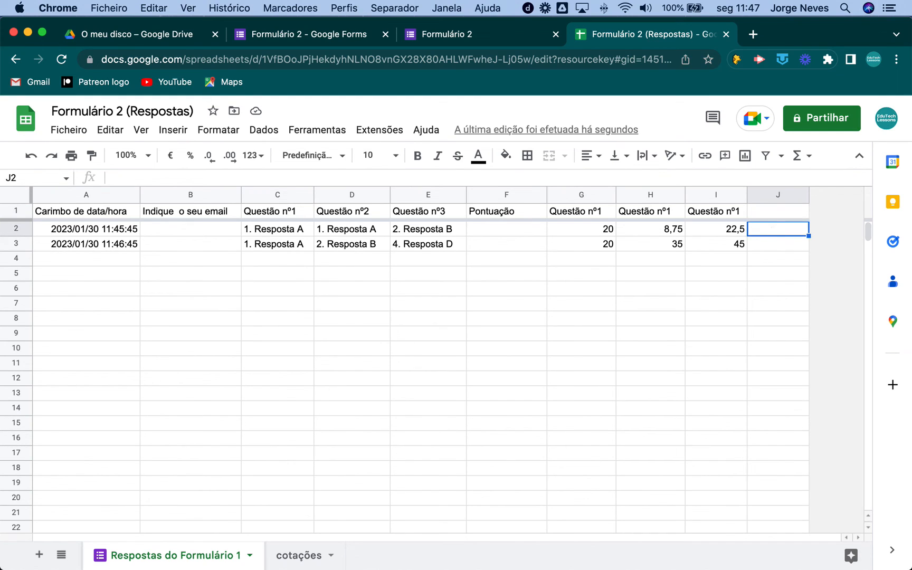
pyautogui.write('=')
pyautogui.click(591, 238)
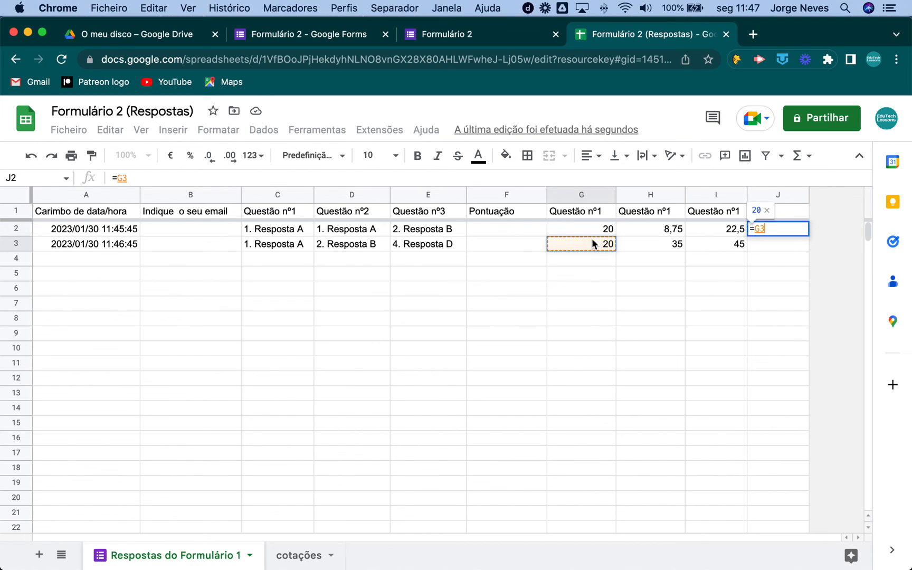
pyautogui.click(591, 230)
pyautogui.write('+')
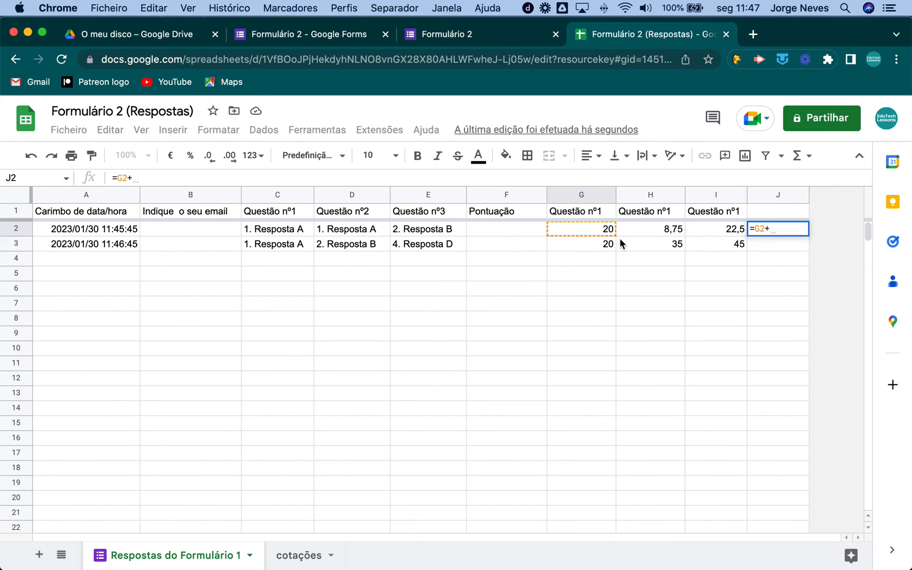
pyautogui.click(640, 231)
pyautogui.write('+')
pyautogui.click(717, 232)
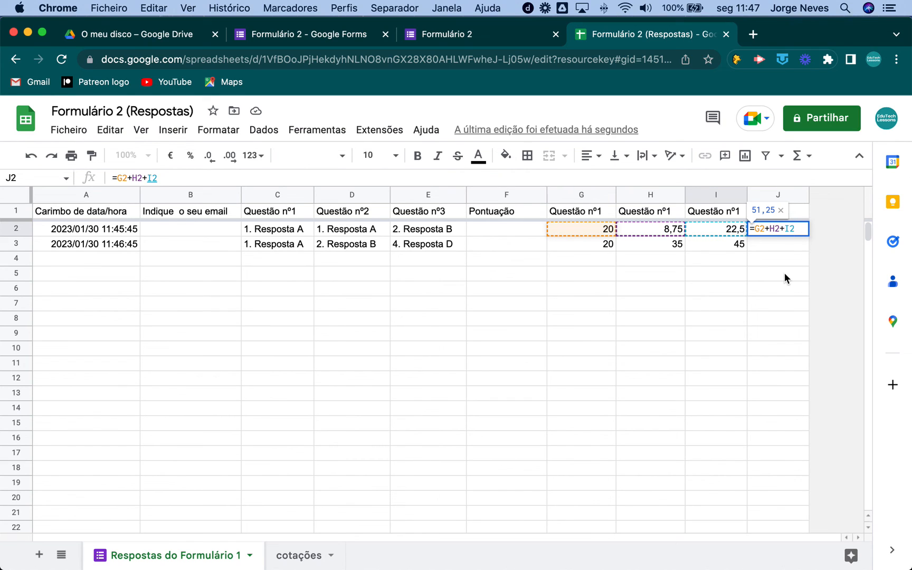
# Enclose the J2 sum in parentheses and extend its references to the open-ended ranges G2:G, H2:H and I2:I.
pyautogui.write('(')
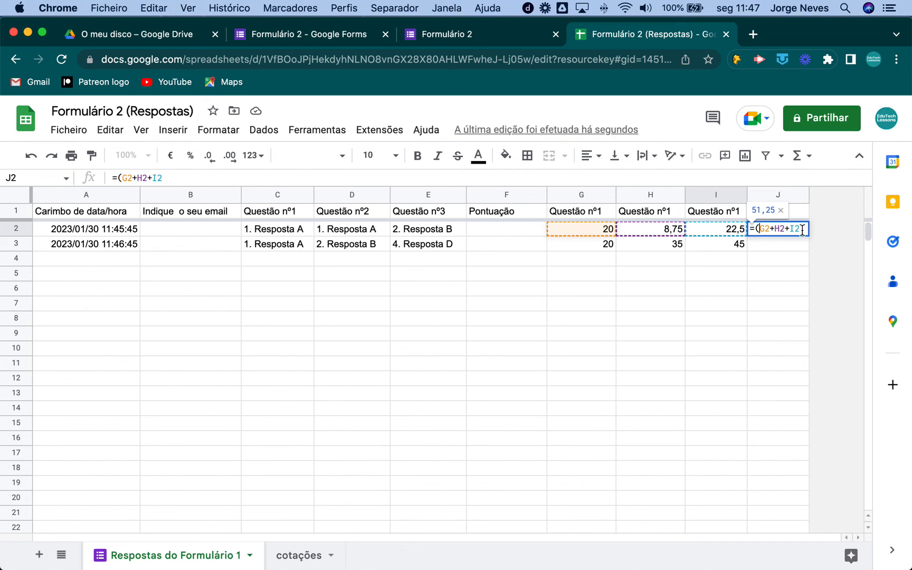
pyautogui.click(802, 229)
pyautogui.write(')')
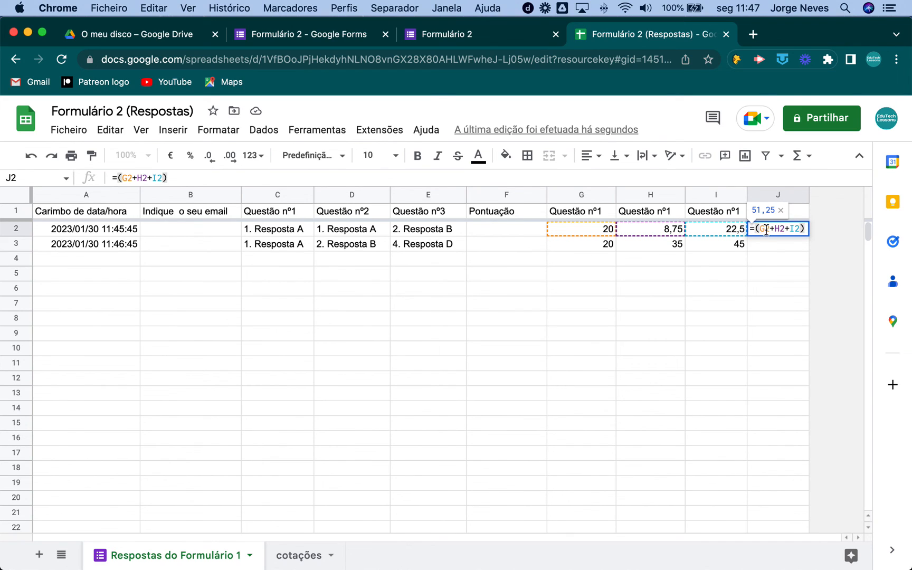
pyautogui.click(770, 230)
pyautogui.write(':')
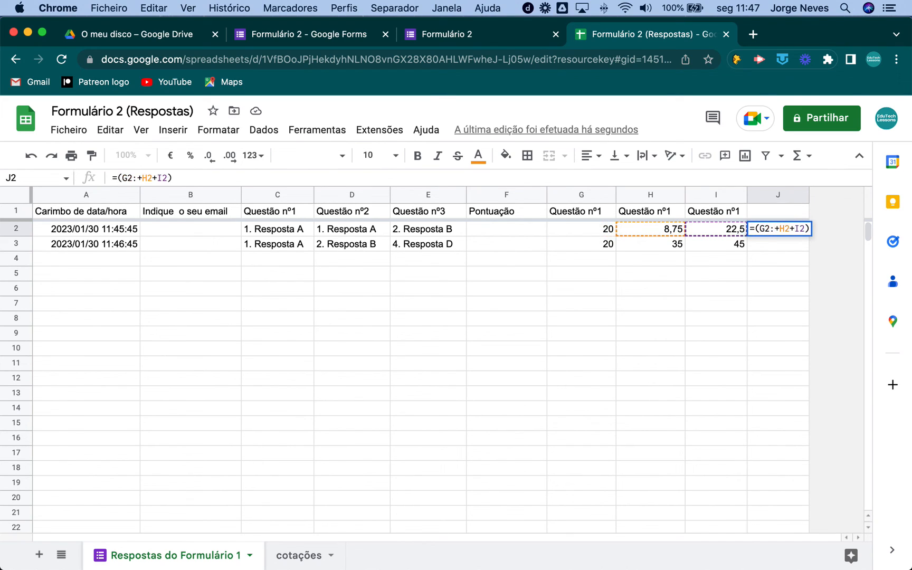
pyautogui.write('G')
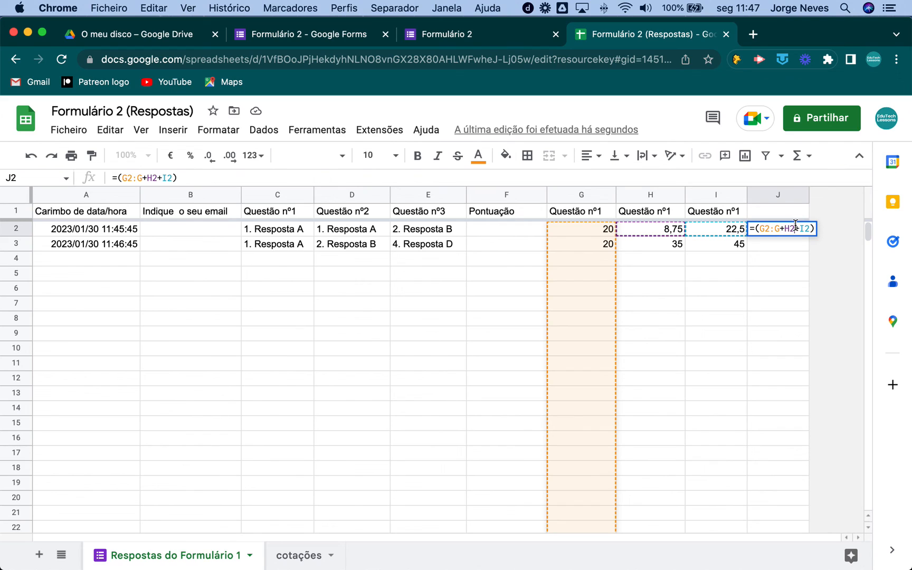
pyautogui.click(796, 228)
pyautogui.write(':')
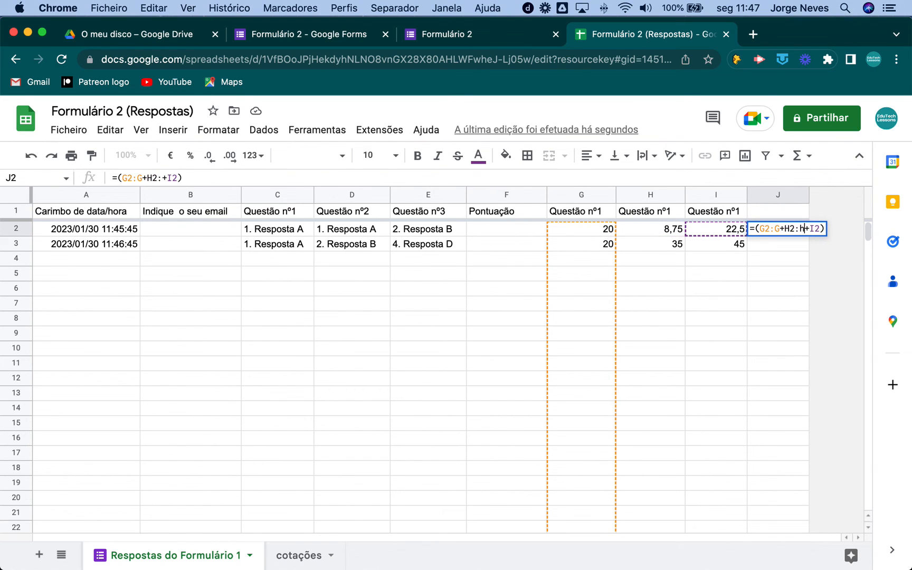
pyautogui.write('h+I2')
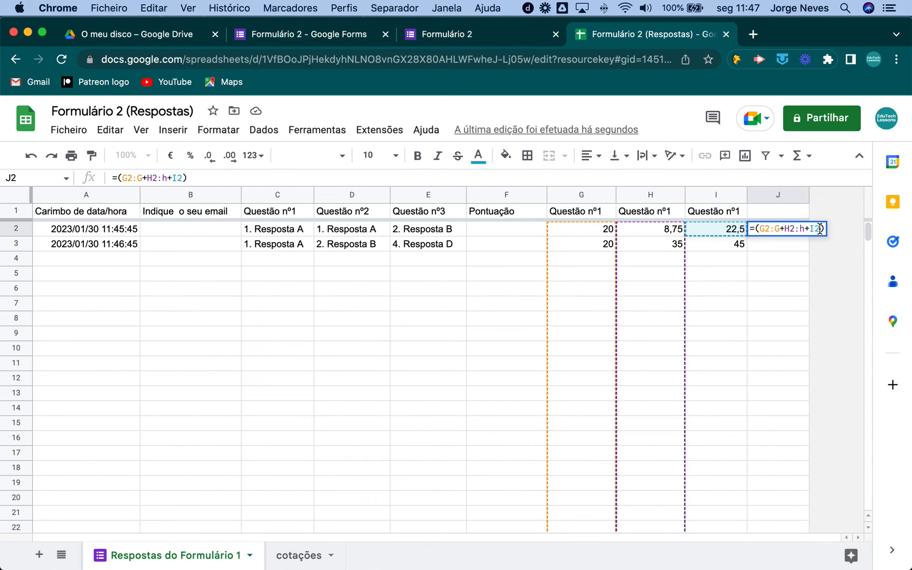
pyautogui.write(':I')
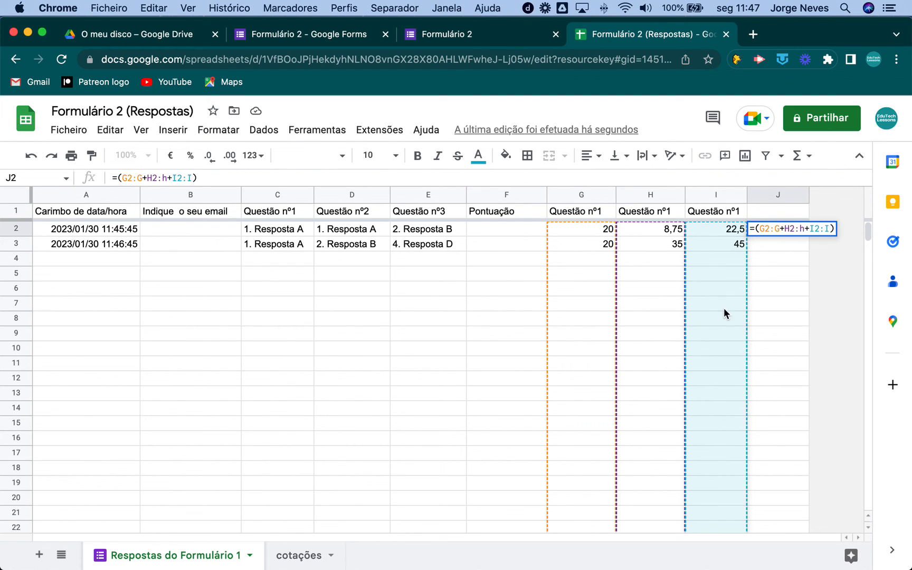
# Wrap the J2 sum in ArrayFormula and enter the formula.
pyautogui.click(774, 230)
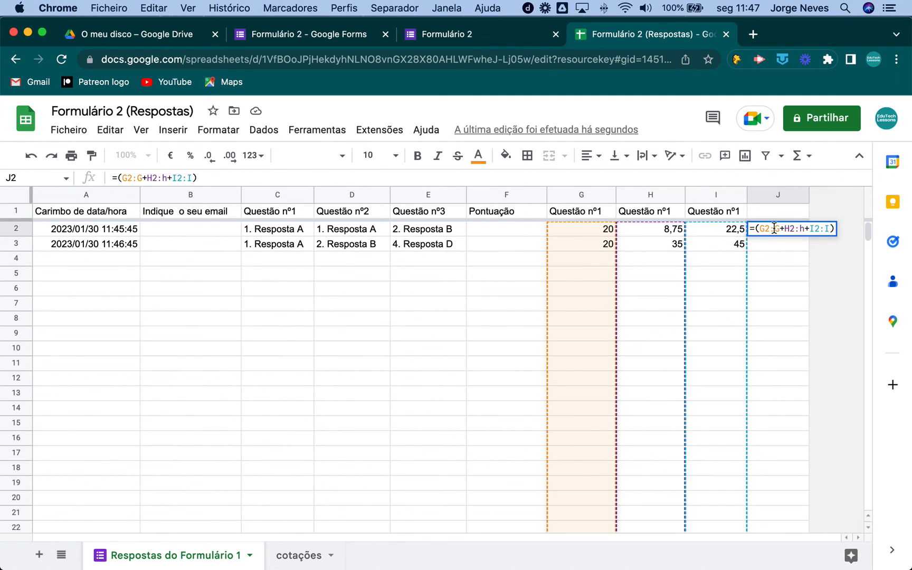
pyautogui.press('super+shift+Return')
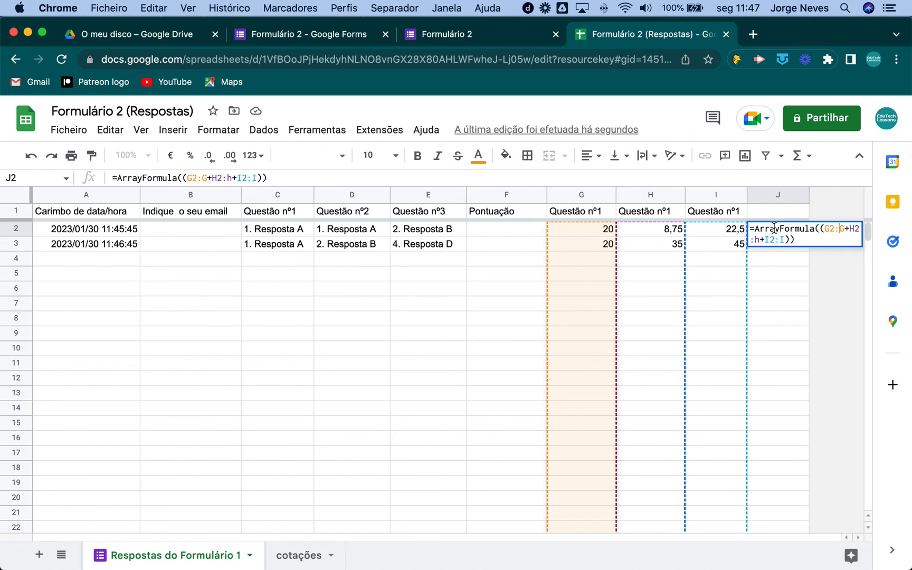
pyautogui.press('Return')
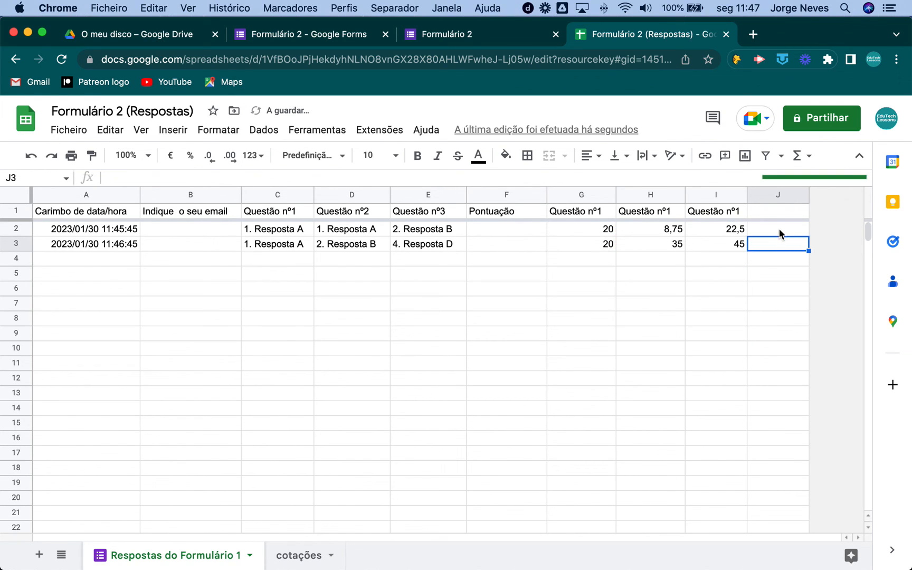
# Add a "Total" header to the J2 formula, making it ={"Total";ArrayFormula((G2:G+H2:H+I2:I))}.
pyautogui.click(779, 229)
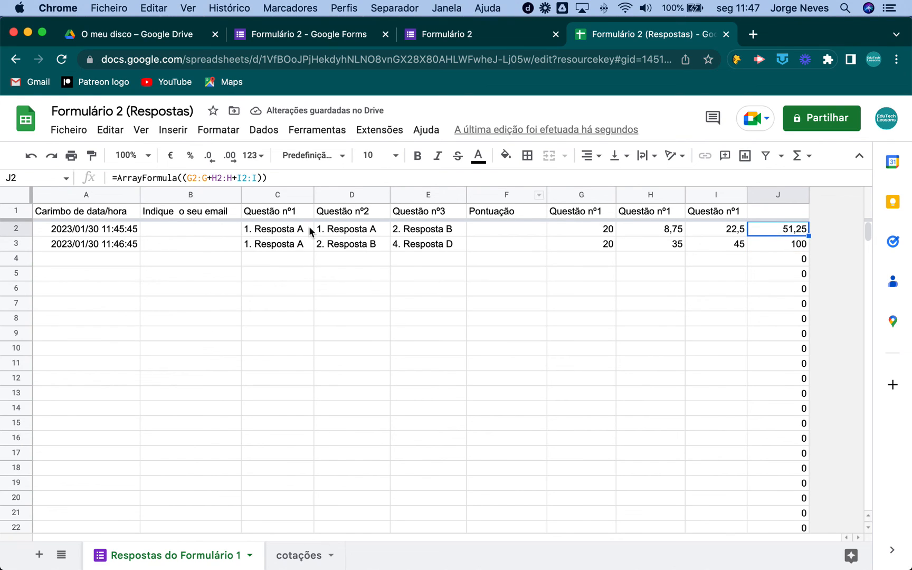
pyautogui.click(118, 180)
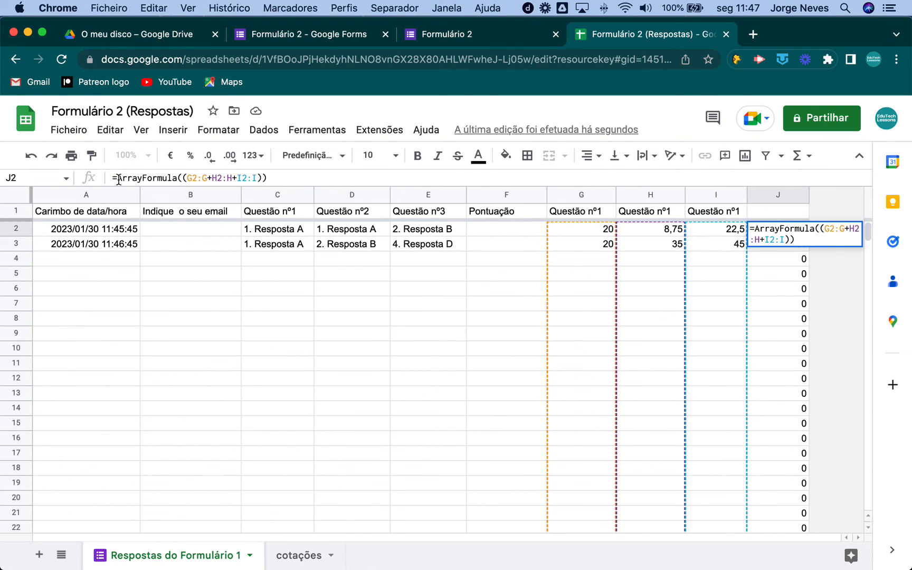
pyautogui.write('{')
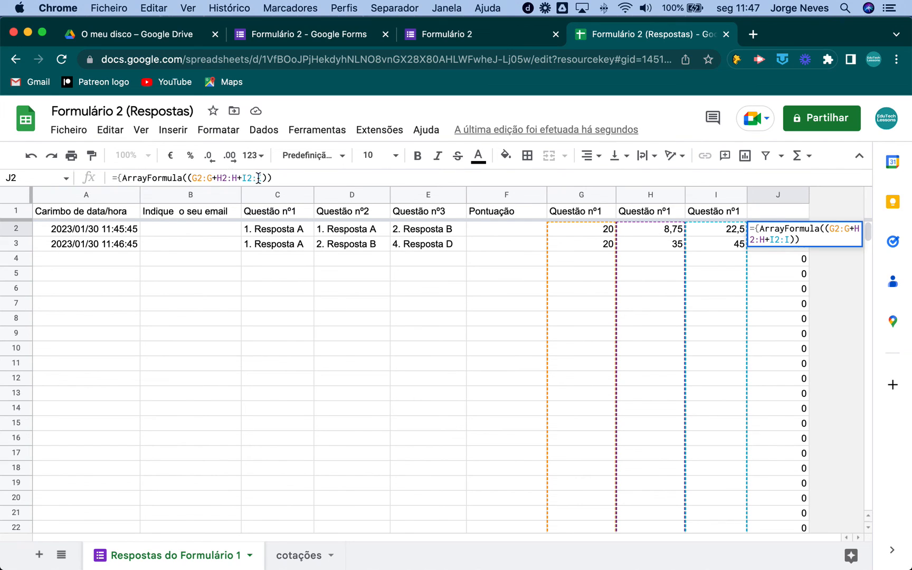
pyautogui.click(283, 182)
pyautogui.write('}')
pyautogui.click(122, 178)
pyautogui.write('"Total')
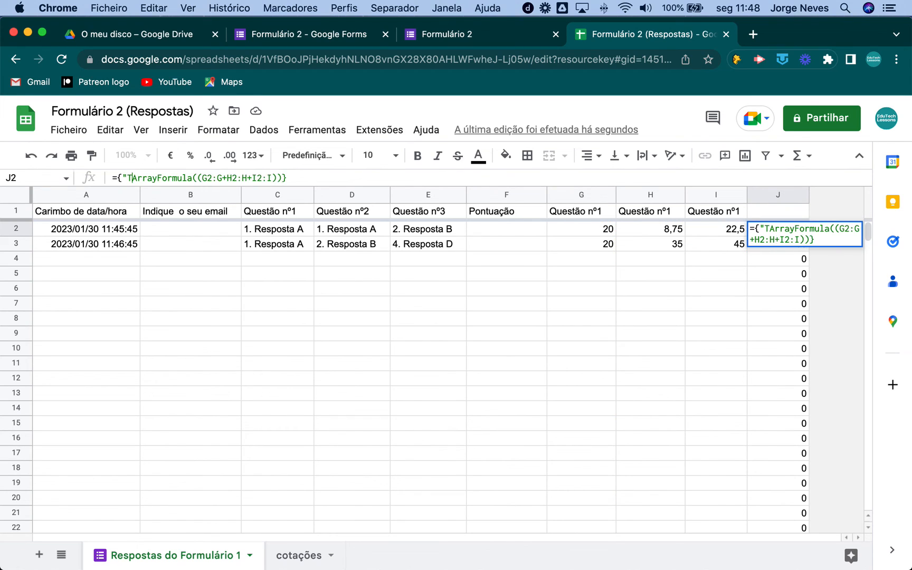
pyautogui.write('"')
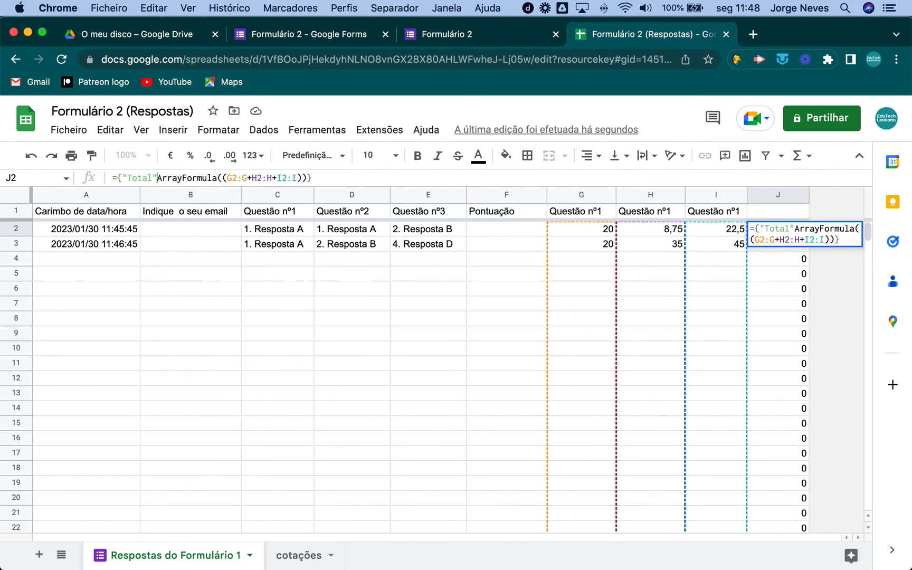
pyautogui.write(';')
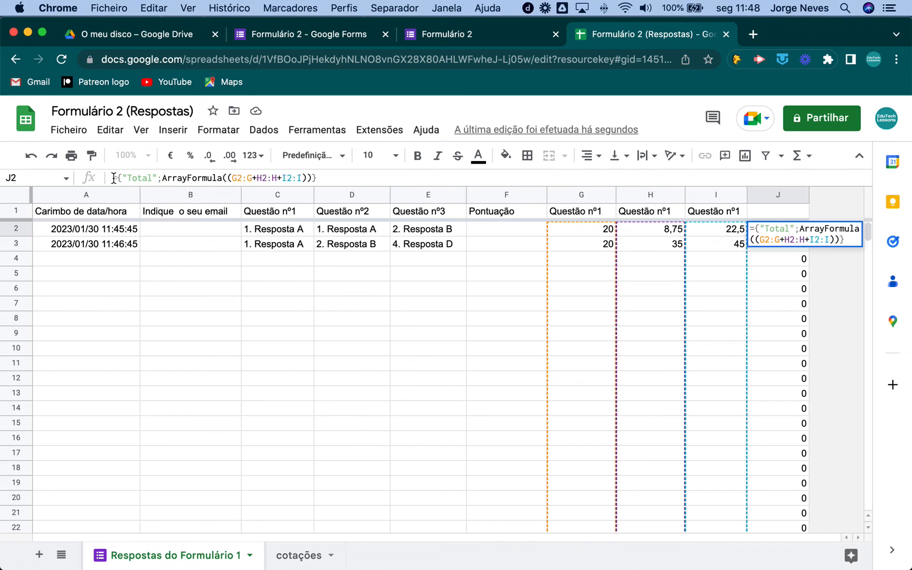
pyautogui.press('Return')
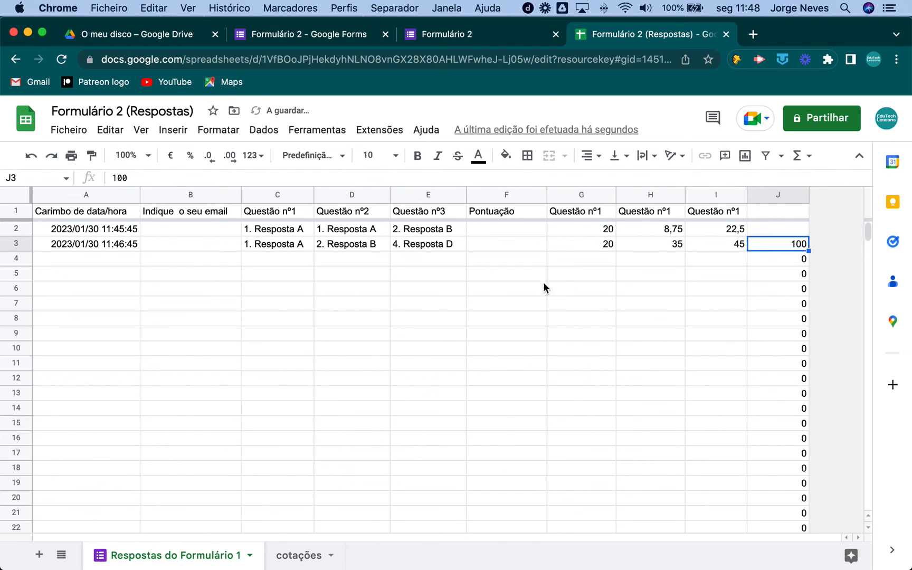
# Move the total formula from J2 up to header cell J1 and check the totals column.
pyautogui.click(787, 232)
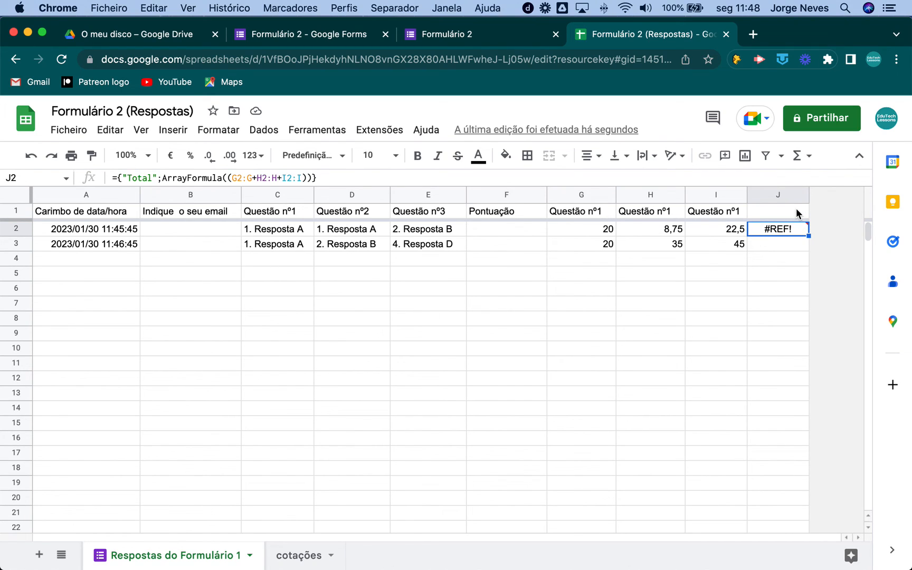
pyautogui.moveTo(795, 204); pyautogui.dragTo(793, 210)
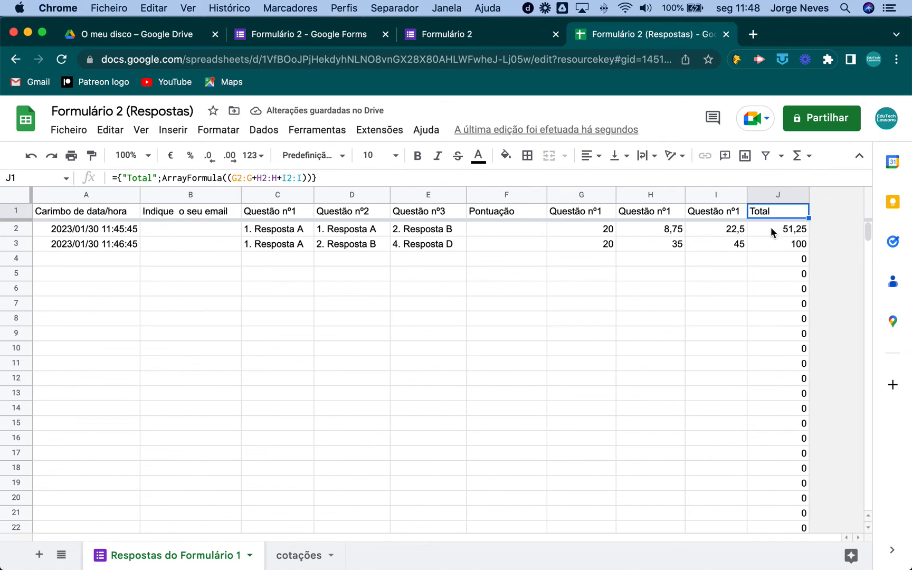
pyautogui.click(771, 231)
pyautogui.click(746, 305)
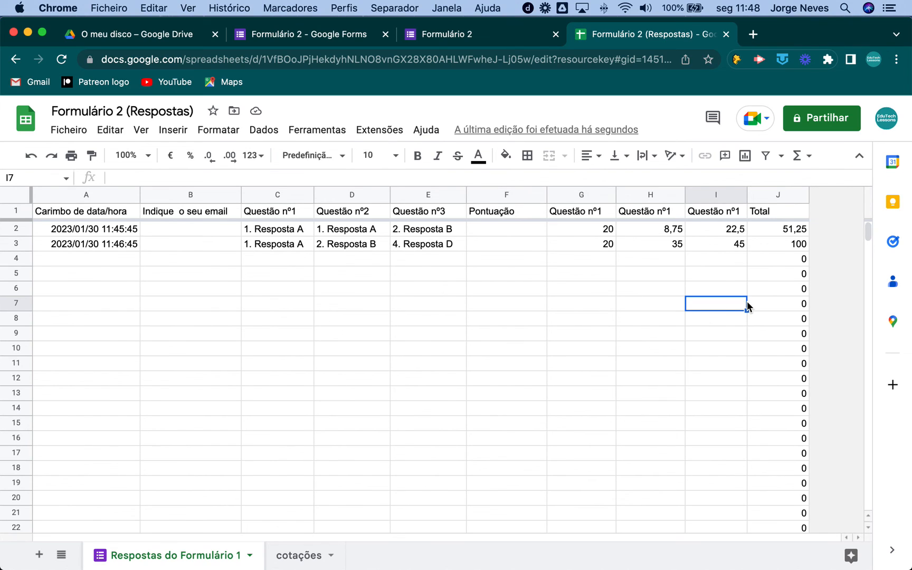
# Examine the Total column below the responses, comparing J4 with the score cells G4:I4 and the formula in J1.
pyautogui.click(788, 257)
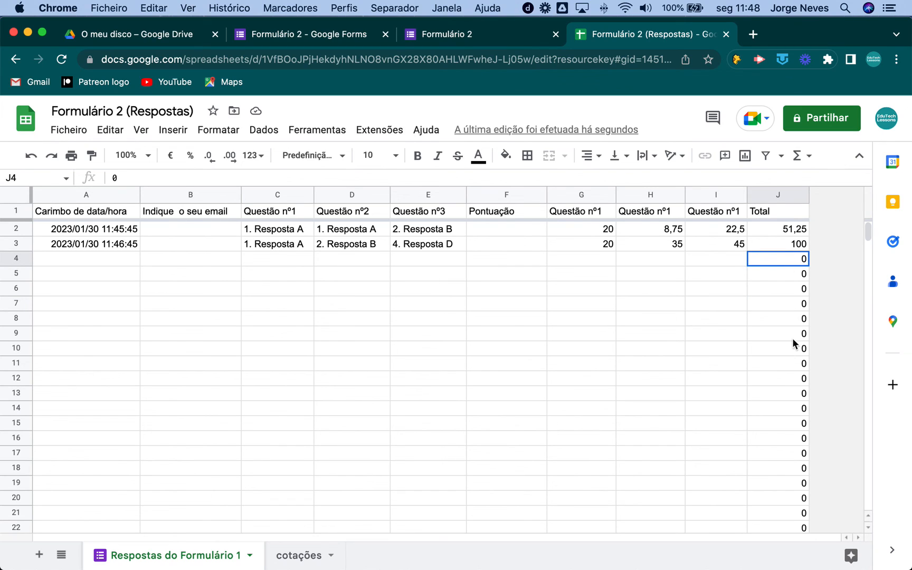
pyautogui.moveTo(793, 339); pyautogui.dragTo(798, 464)
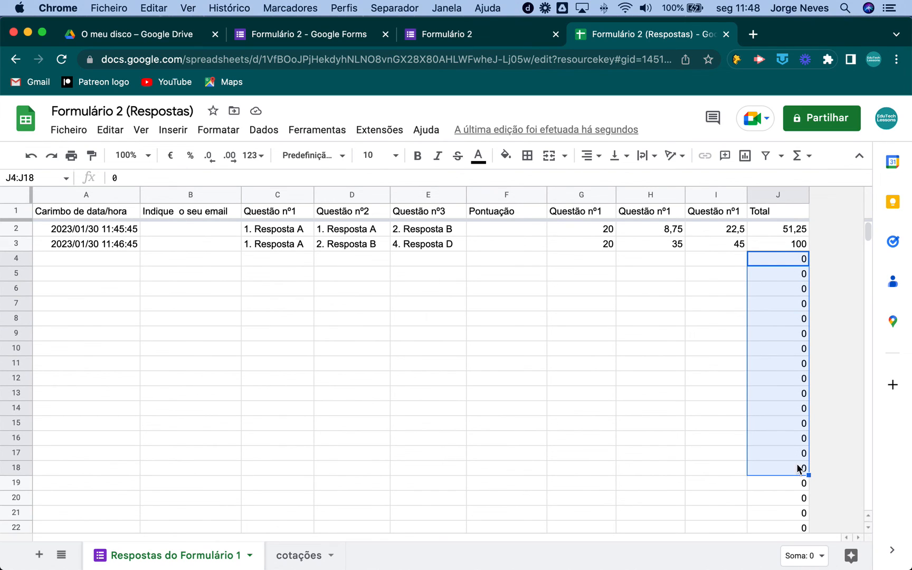
pyautogui.click(786, 261)
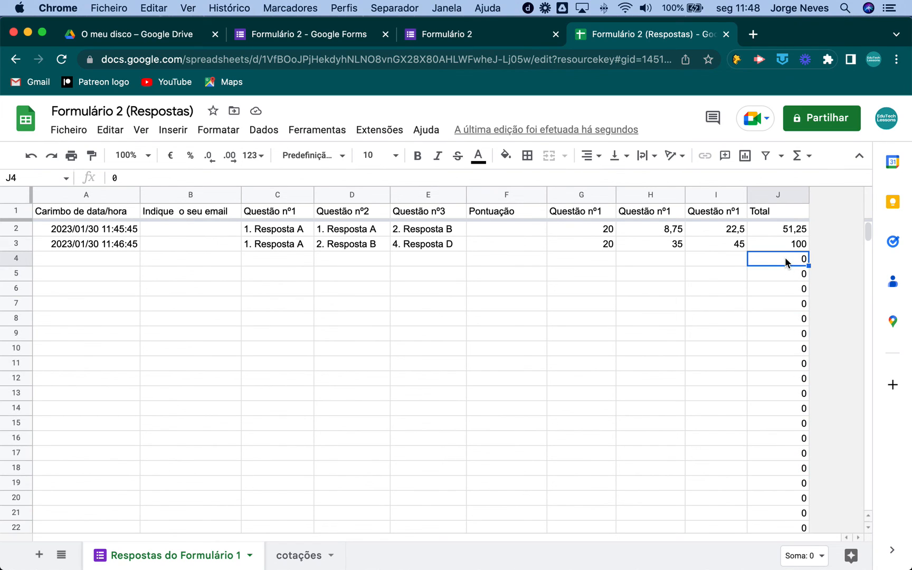
pyautogui.click(451, 260)
pyautogui.click(583, 259)
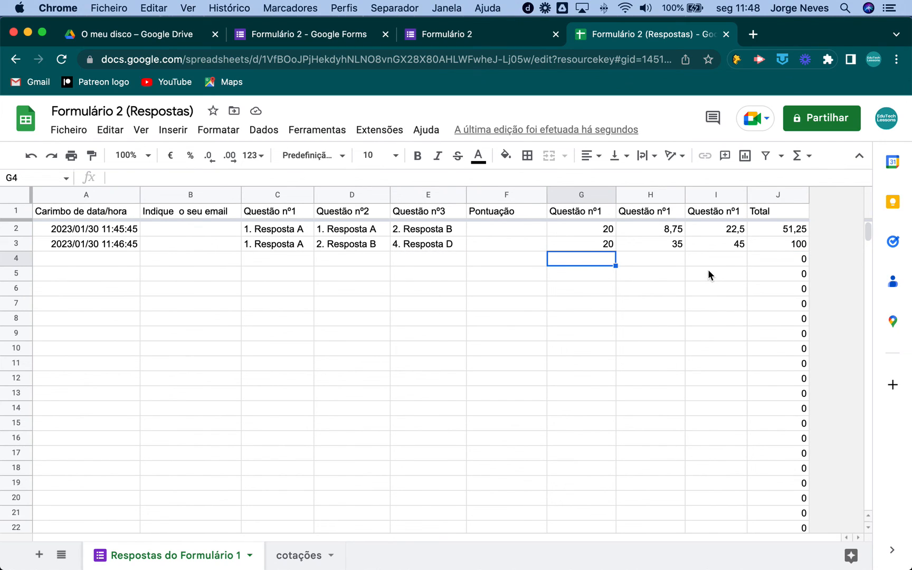
pyautogui.click(794, 260)
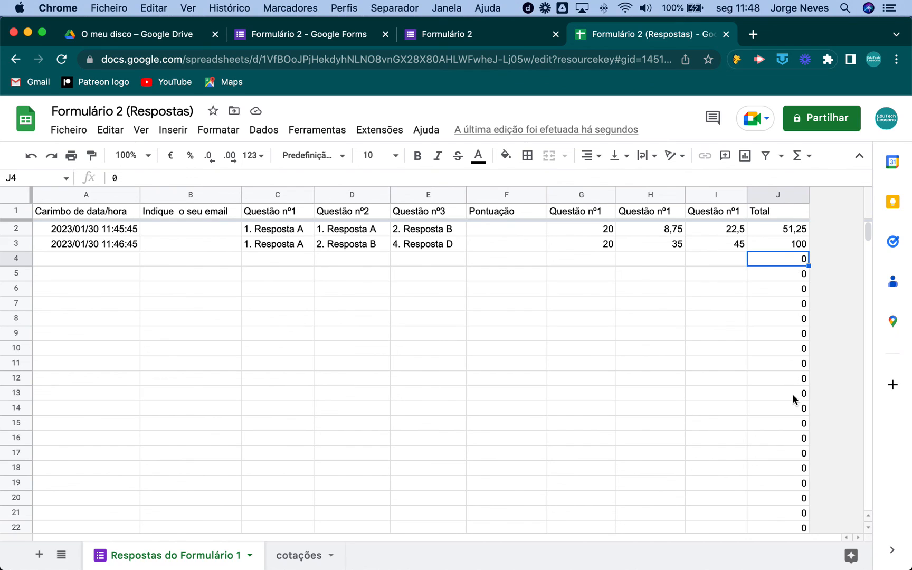
pyautogui.click(603, 265)
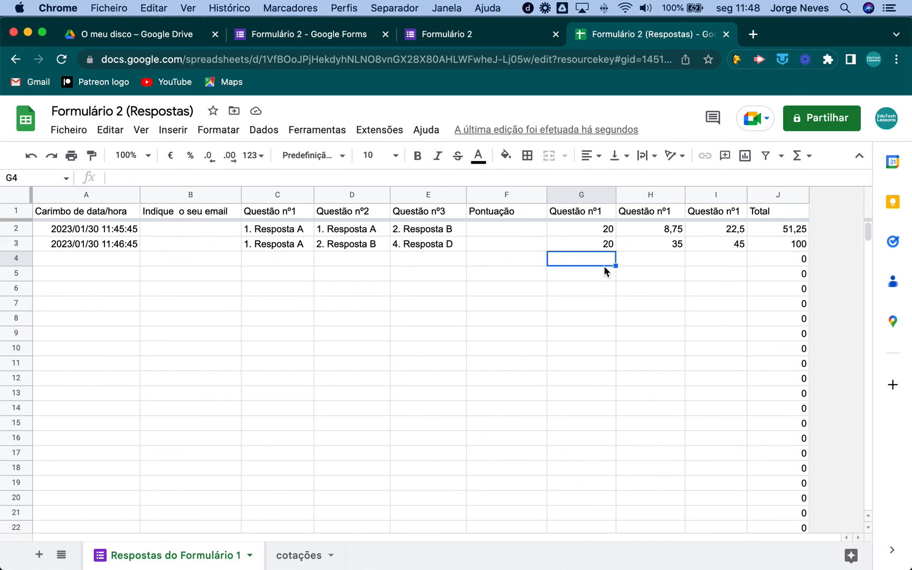
pyautogui.click(781, 215)
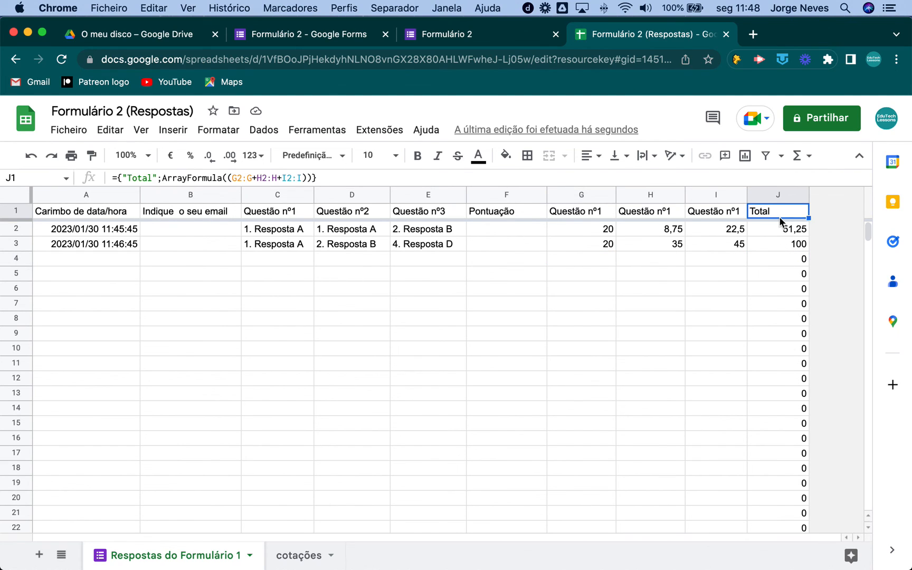
pyautogui.click(585, 262)
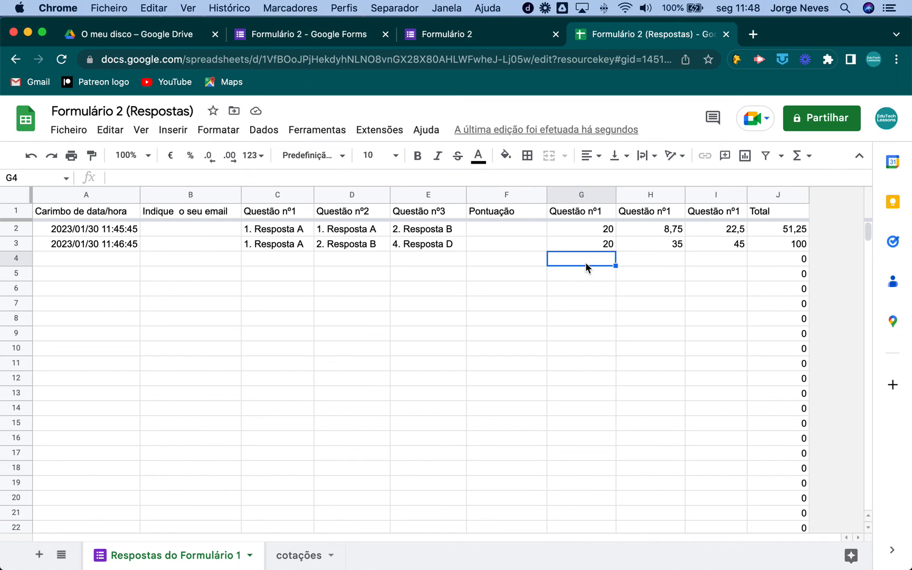
pyautogui.click(633, 263)
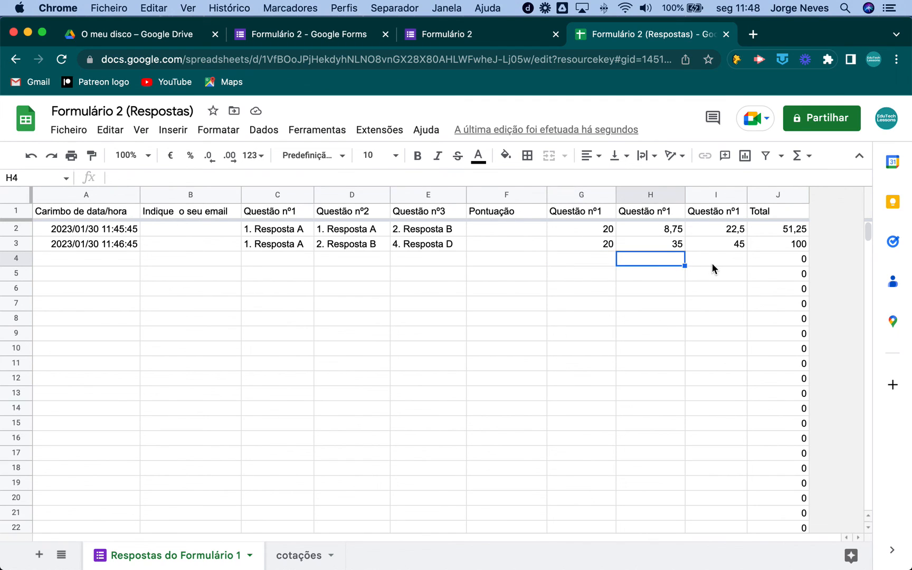
pyautogui.click(715, 263)
pyautogui.click(591, 263)
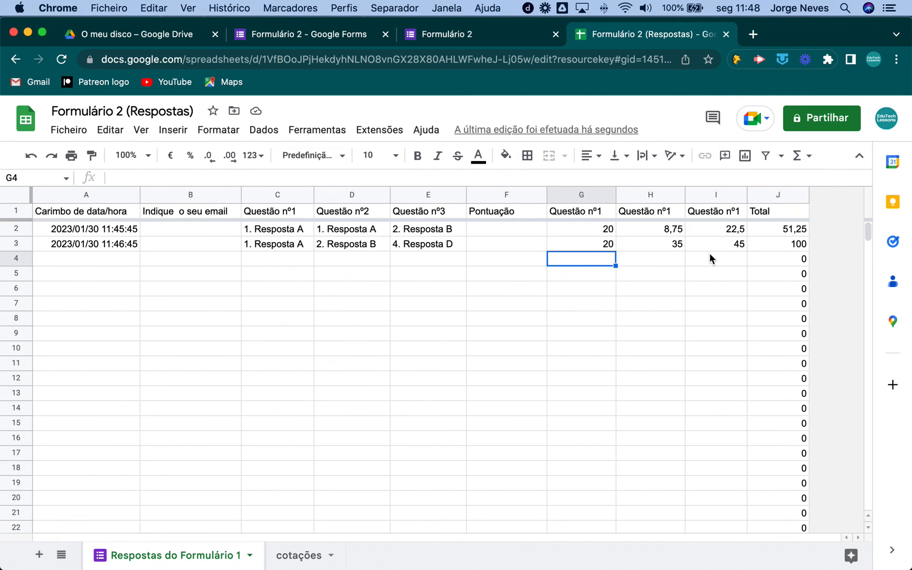
pyautogui.click(770, 214)
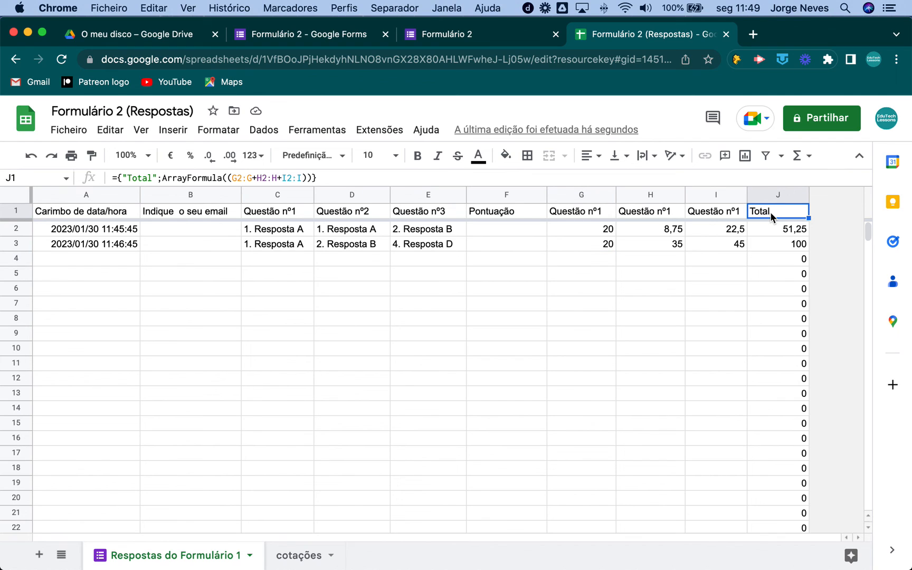
pyautogui.click(119, 177)
pyautogui.write('se')
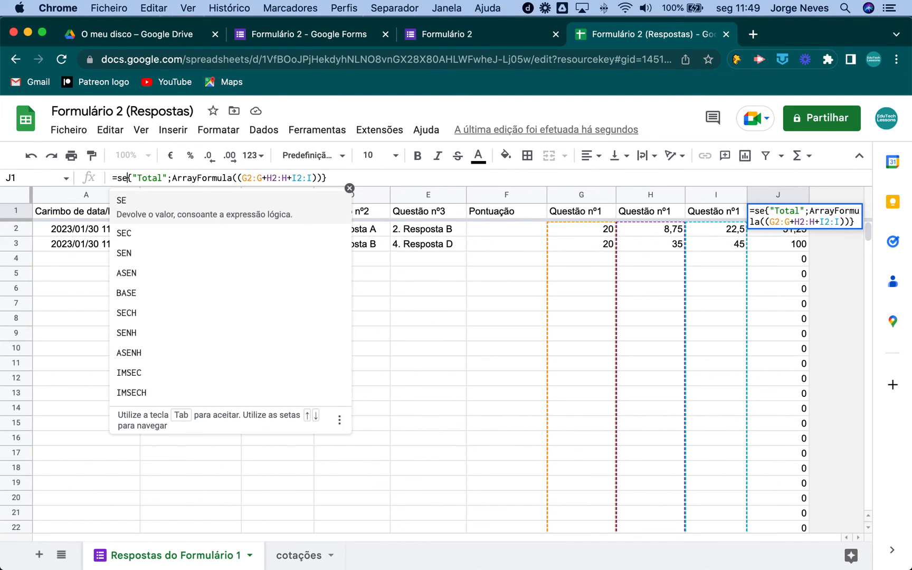
pyautogui.write('(')
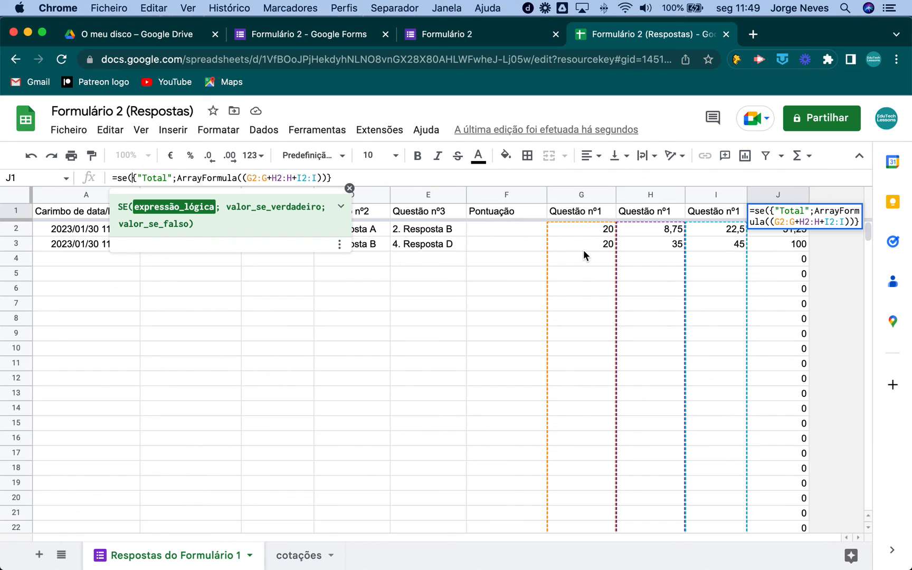
pyautogui.press('BackSpace')
pyautogui.press('BackSpace')
pyautogui.press('BackSpace')
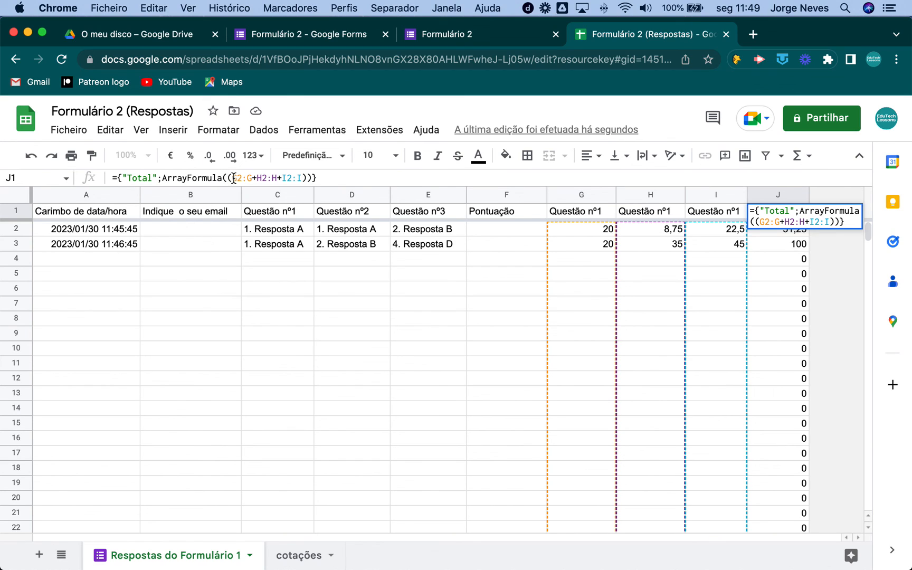
# Wrap the J1 sum in an SE function that returns "" when G2:2="", inside the ArrayFormula, and enter the formula.
pyautogui.click(234, 177)
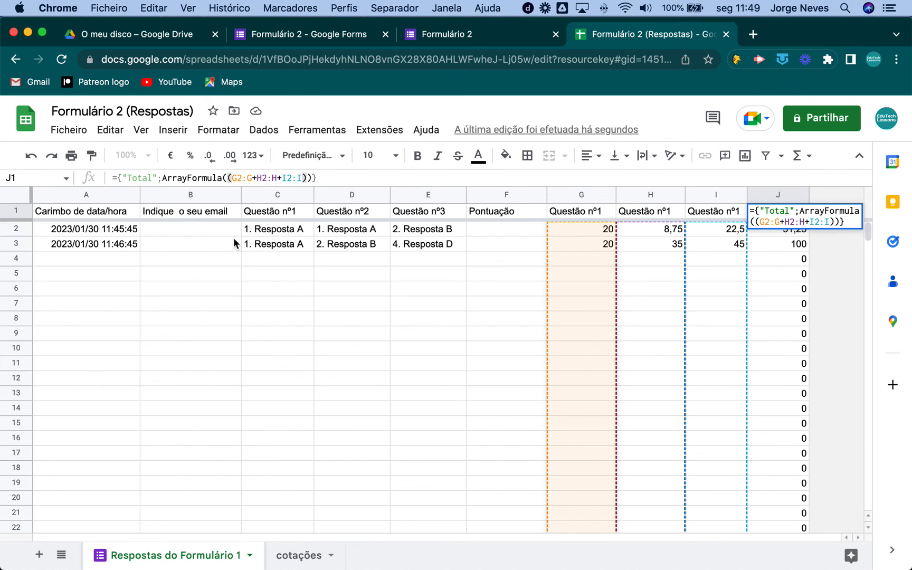
pyautogui.click(228, 178)
pyautogui.write('se')
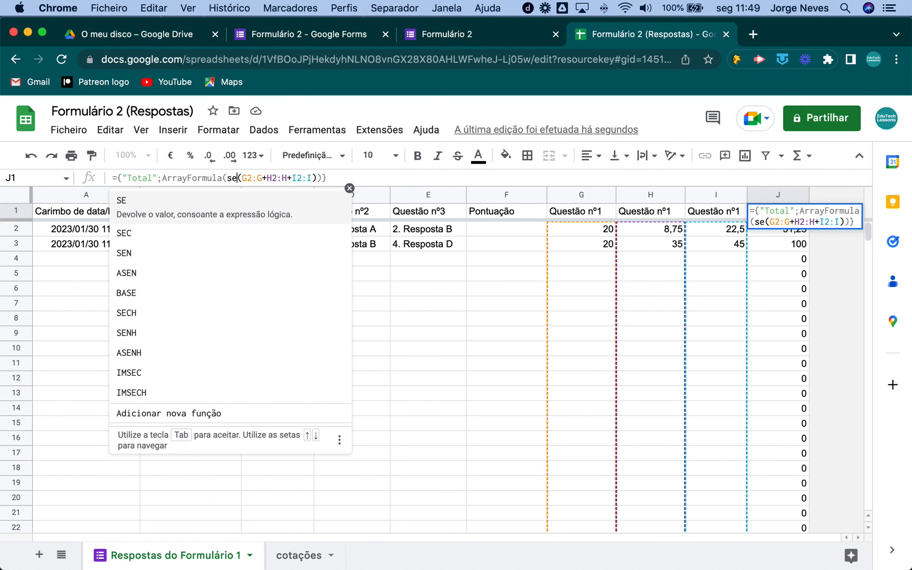
pyautogui.write('(')
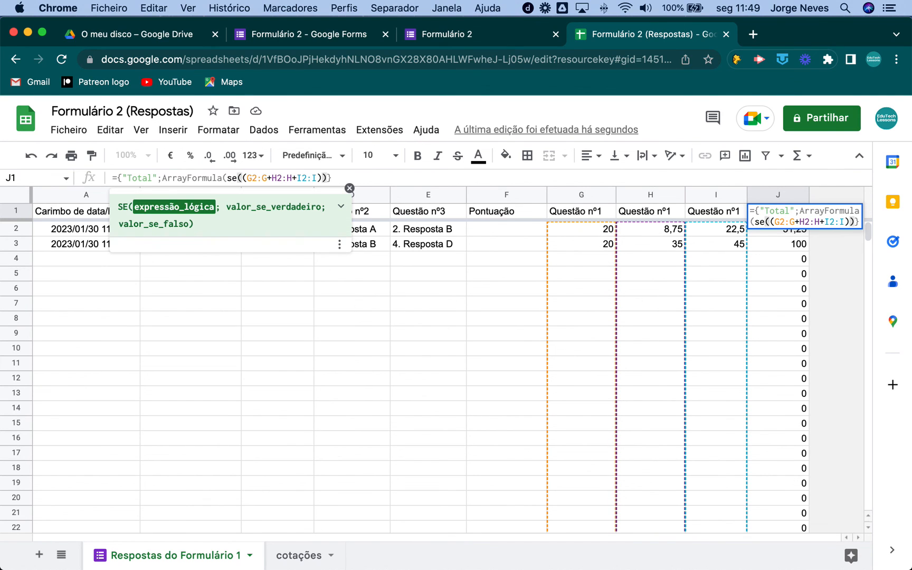
pyautogui.write('G')
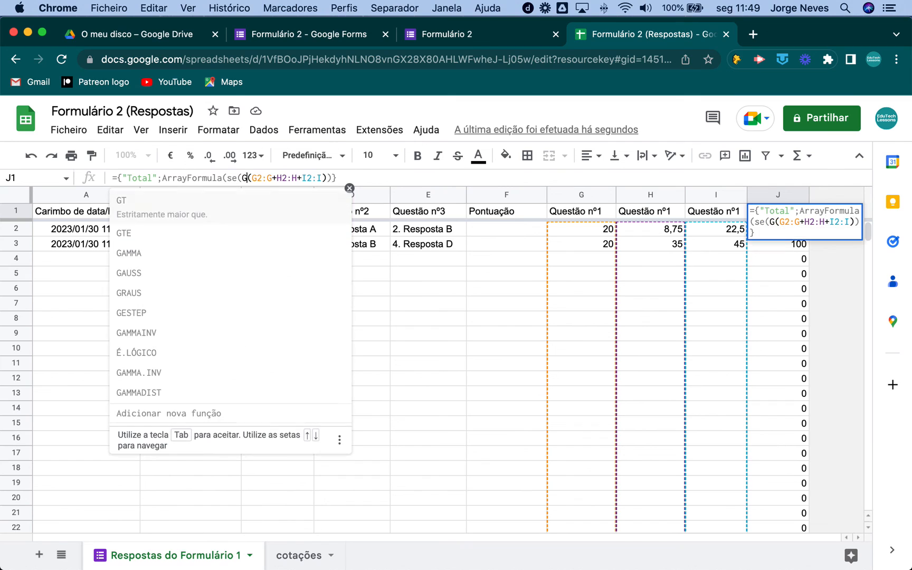
pyautogui.write('2:')
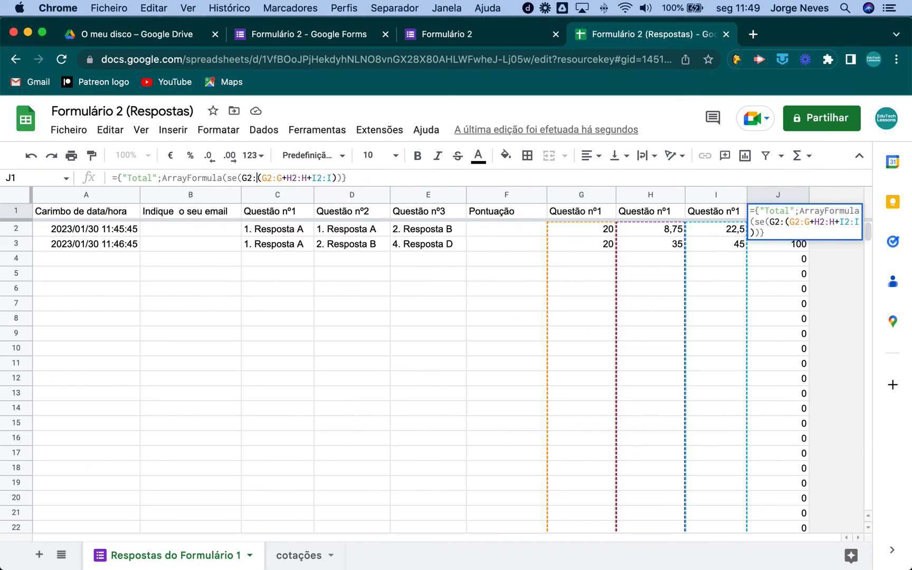
pyautogui.write('2')
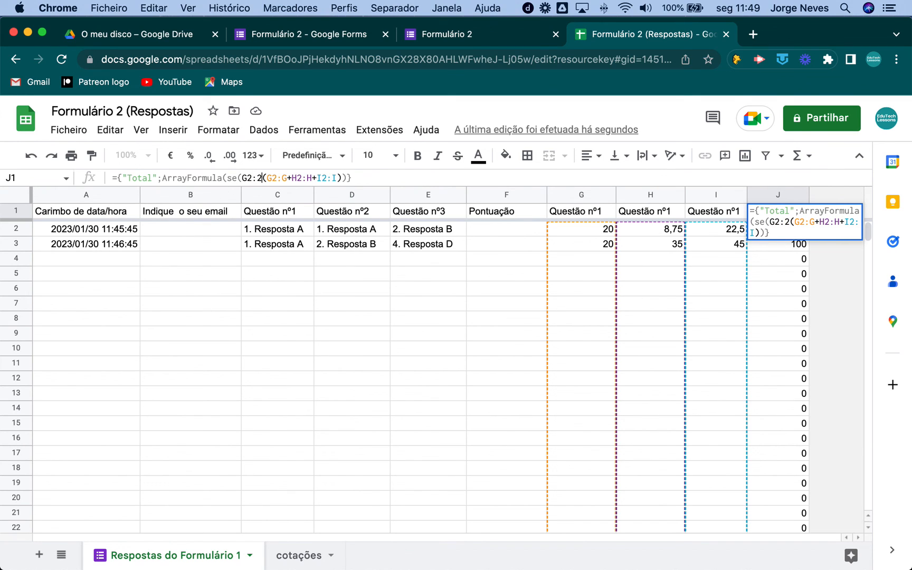
pyautogui.write('=""')
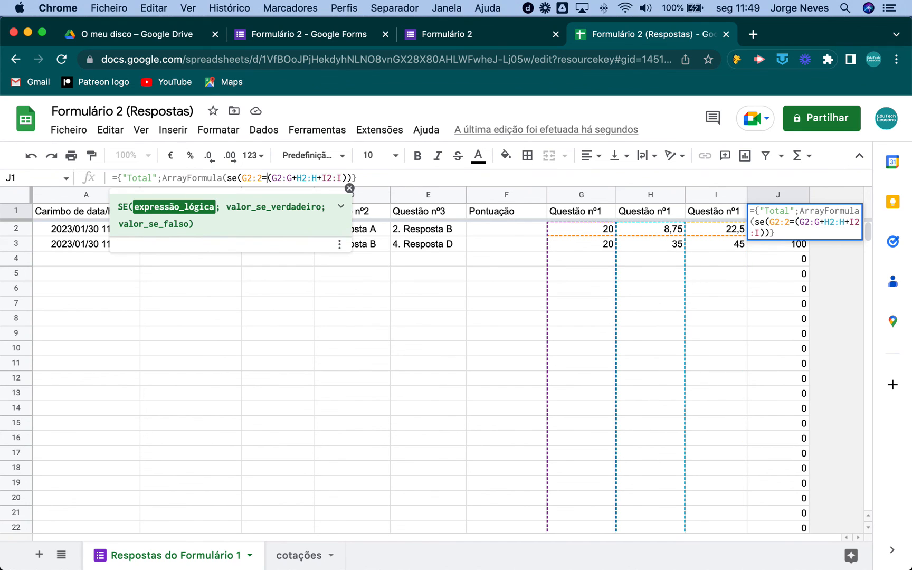
pyautogui.write(';"";')
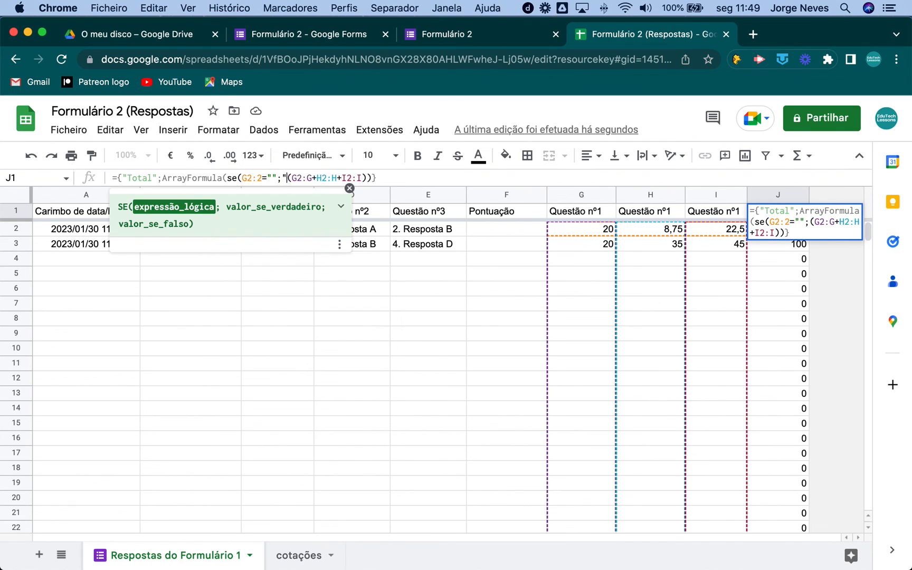
pyautogui.click(381, 178)
pyautogui.write(')')
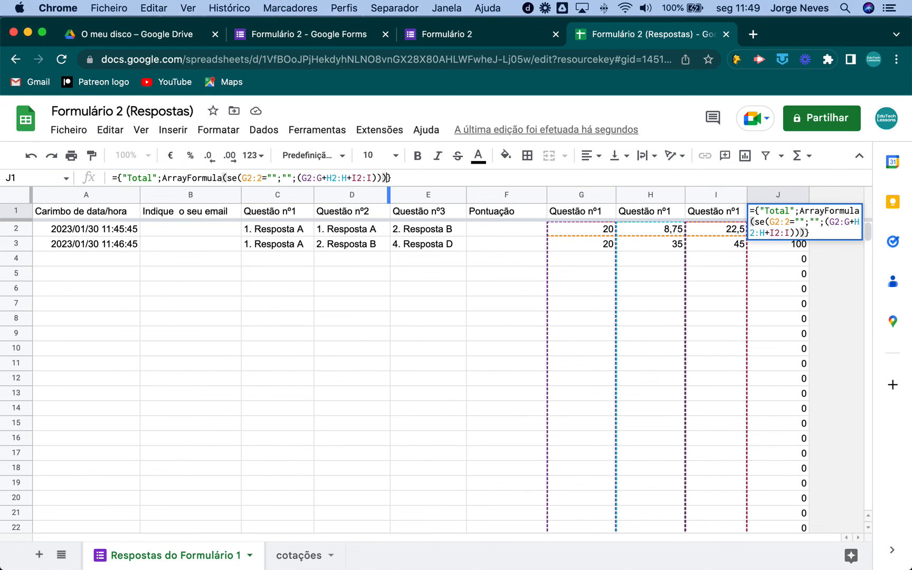
pyautogui.press('Return')
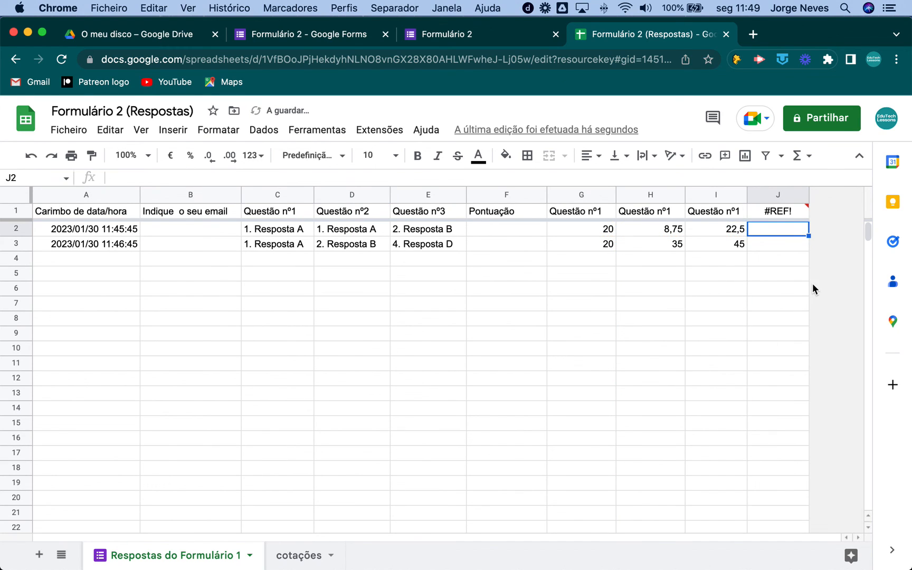
# Check the J1 formula and the cells J2:J20 below it in the Total column.
pyautogui.click(789, 214)
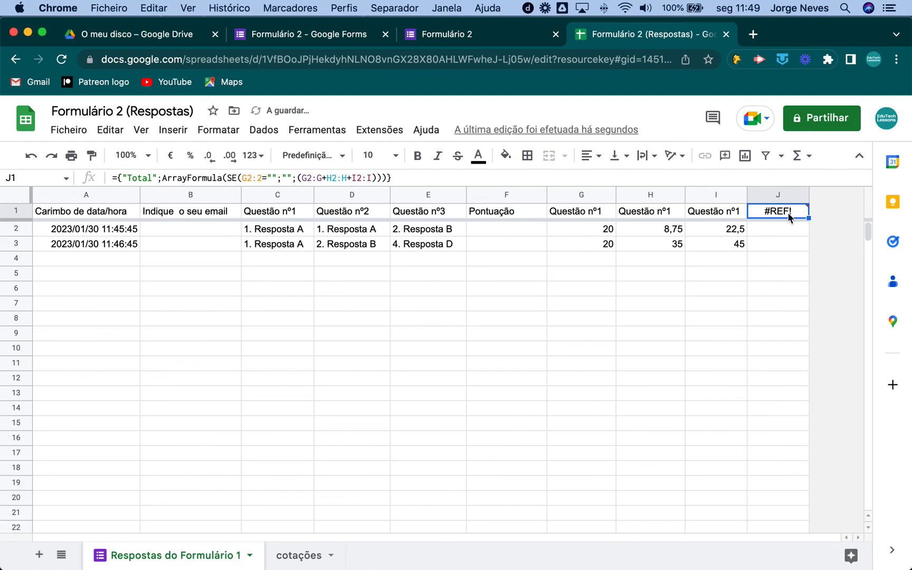
pyautogui.click(788, 227)
pyautogui.keyDown('shift'); pyautogui.click(800, 468); pyautogui.keyUp('shift')
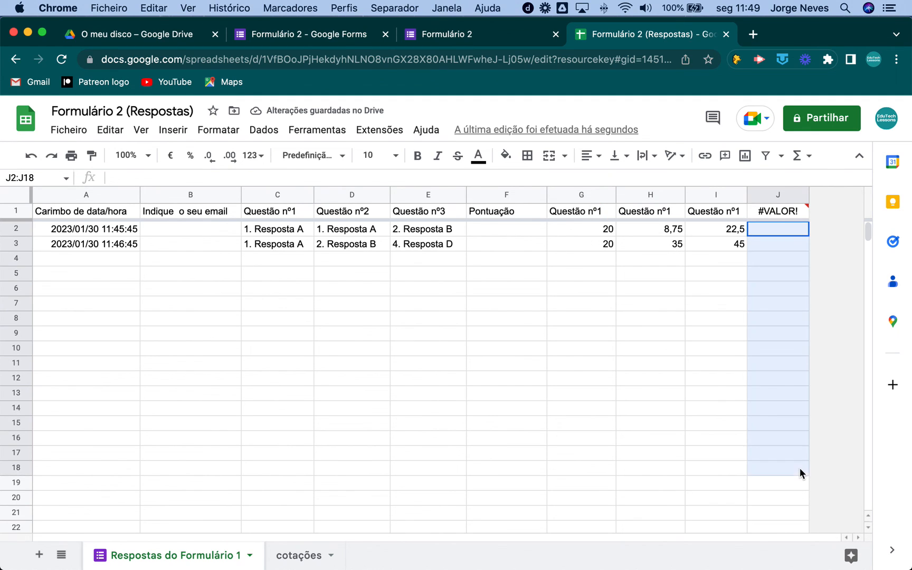
pyautogui.keyDown('shift'); pyautogui.click(799, 497); pyautogui.keyUp('shift')
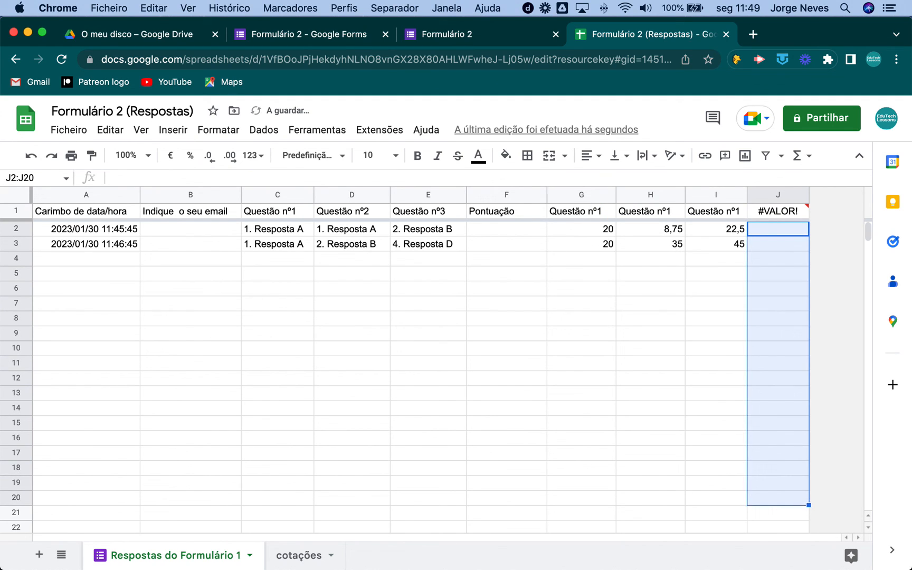
pyautogui.click(722, 382)
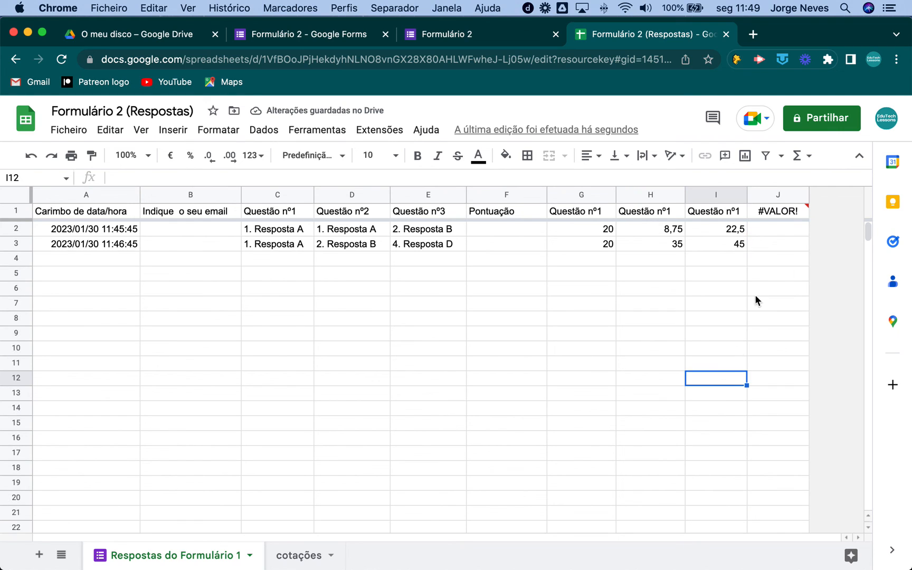
# Correct the SE condition in the J1 total formula to G2:G="" and check the first empty row below the responses.
pyautogui.click(780, 215)
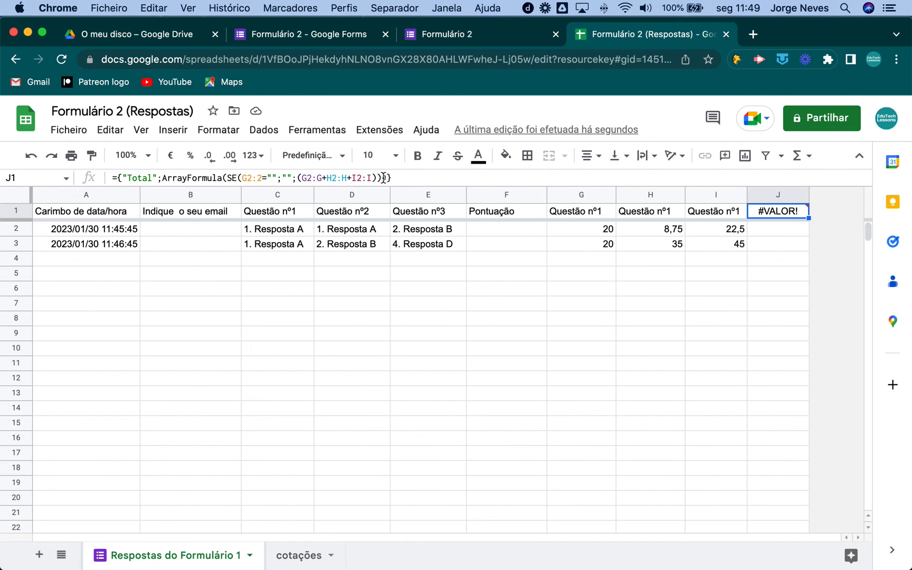
pyautogui.click(263, 179)
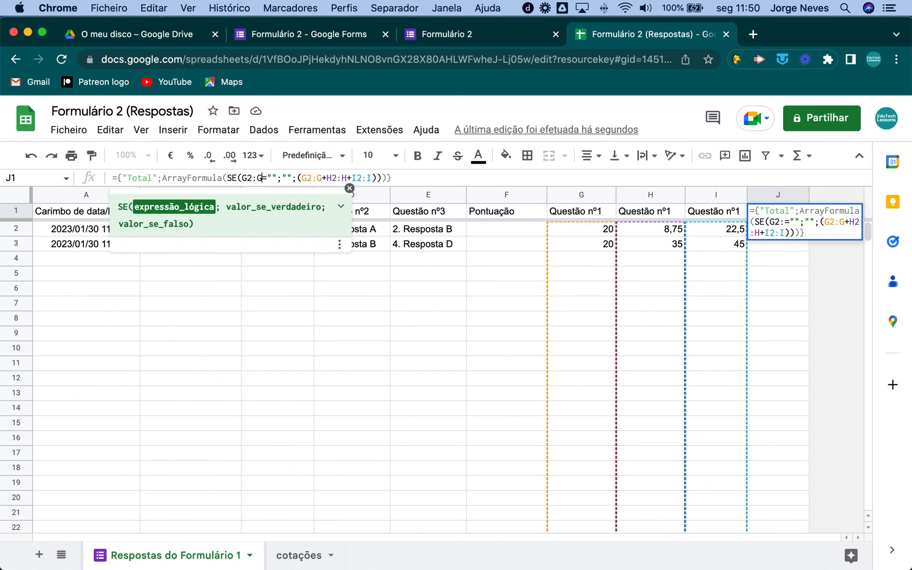
pyautogui.press('BackSpace')
pyautogui.write('G')
pyautogui.press('Return')
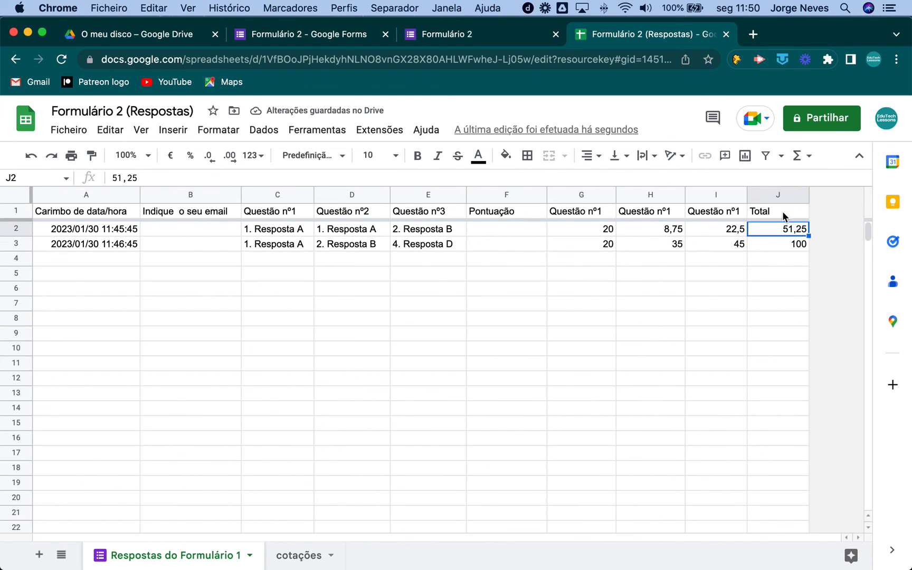
pyautogui.click(774, 263)
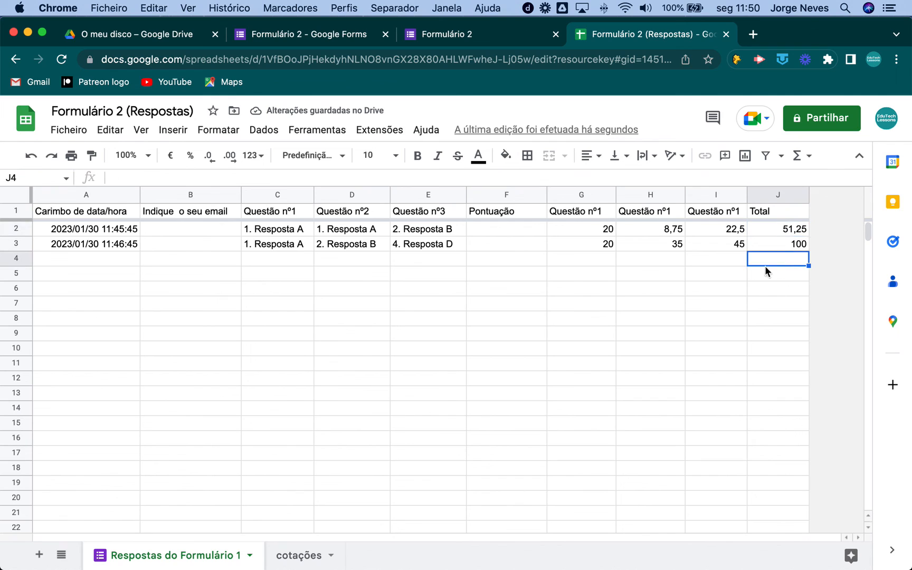
pyautogui.click(511, 305)
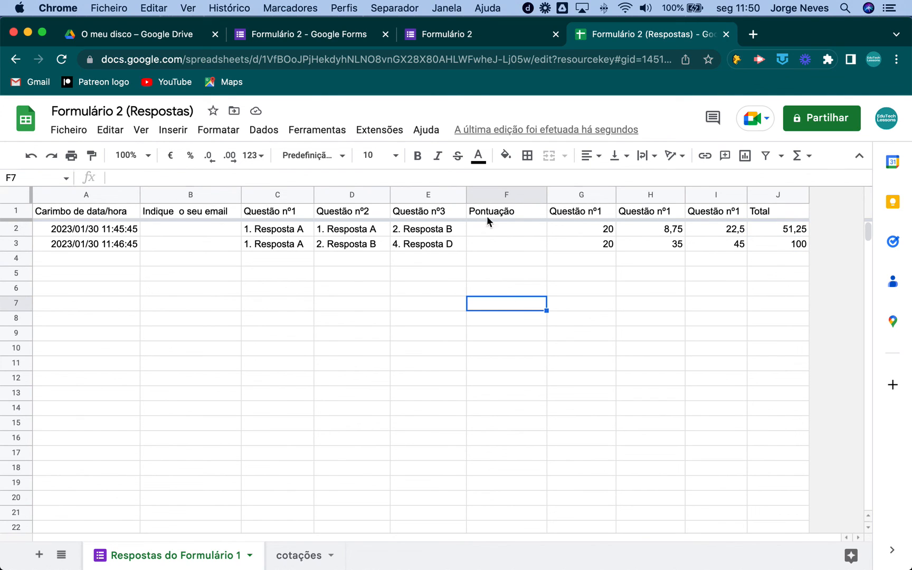
# Close the submitted response page and open a fresh preview of Formulário 2 from the form editor.
pyautogui.click(465, 38)
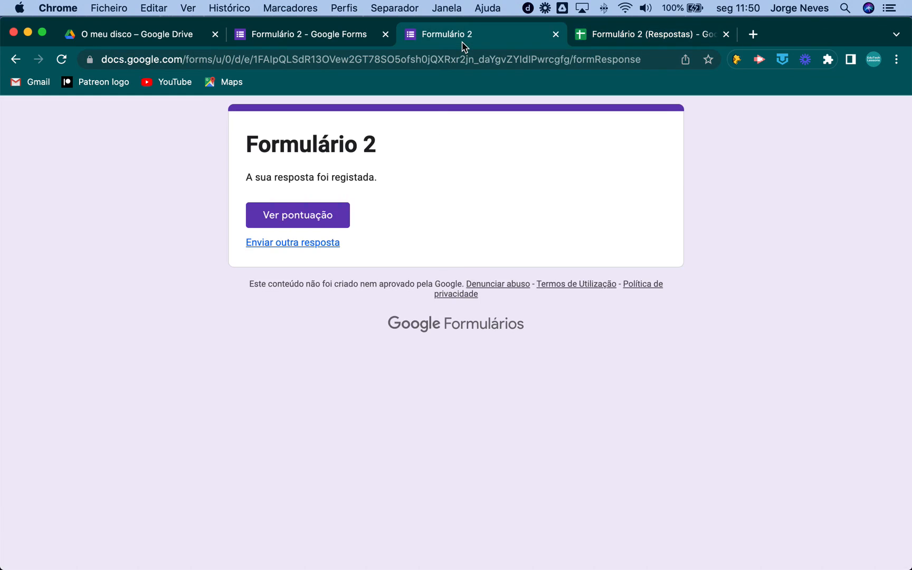
pyautogui.click(556, 34)
pyautogui.click(338, 34)
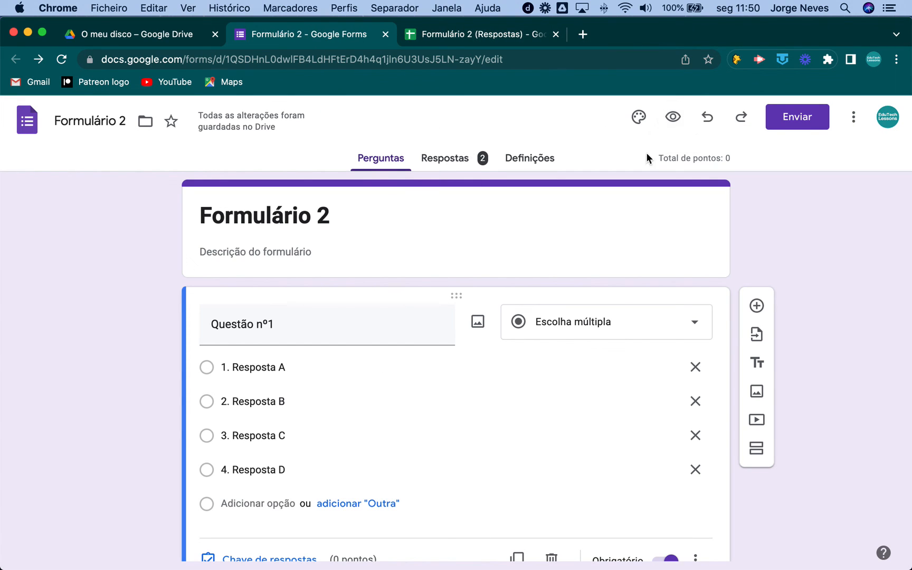
pyautogui.click(673, 116)
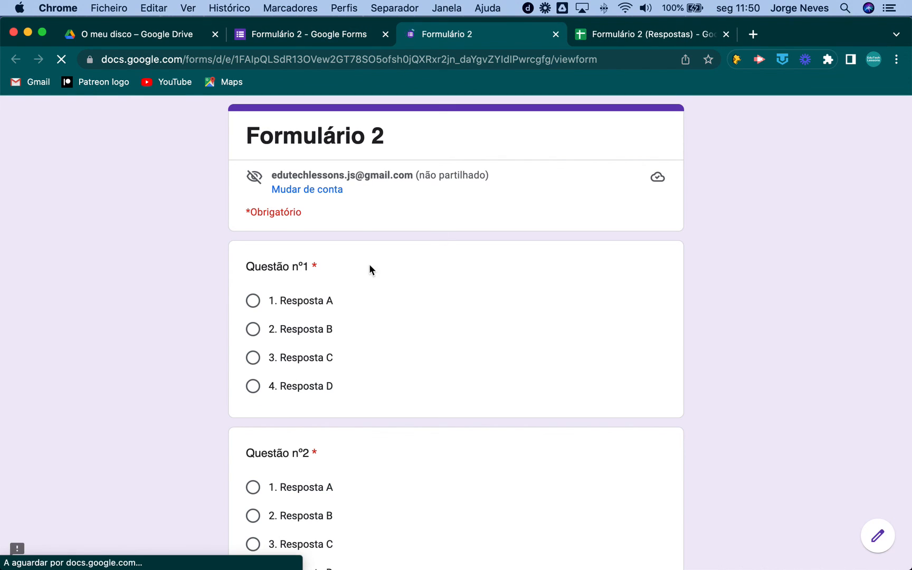
# Answer Questão nº1 and Questão nº2 with Resposta B and Questão nº3 with Resposta D, and submit the form.
pyautogui.click(271, 331)
pyautogui.scroll(-3, 407, 359)
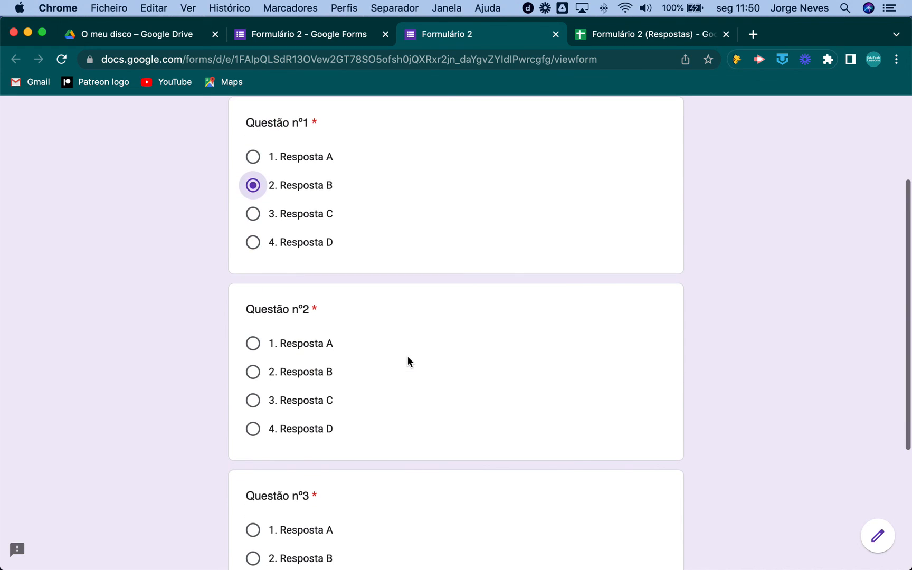
pyautogui.click(253, 372)
pyautogui.scroll(-3, 283, 405)
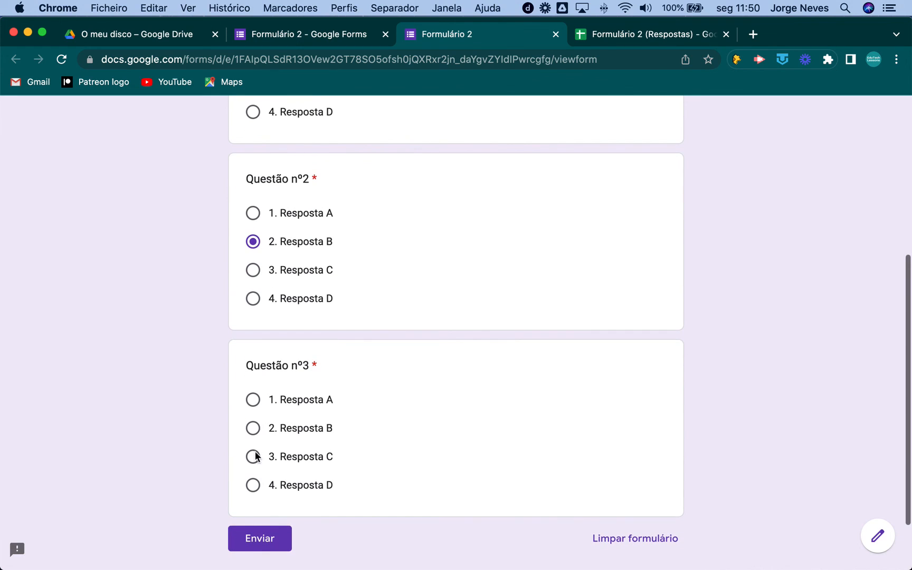
pyautogui.click(253, 484)
pyautogui.click(259, 539)
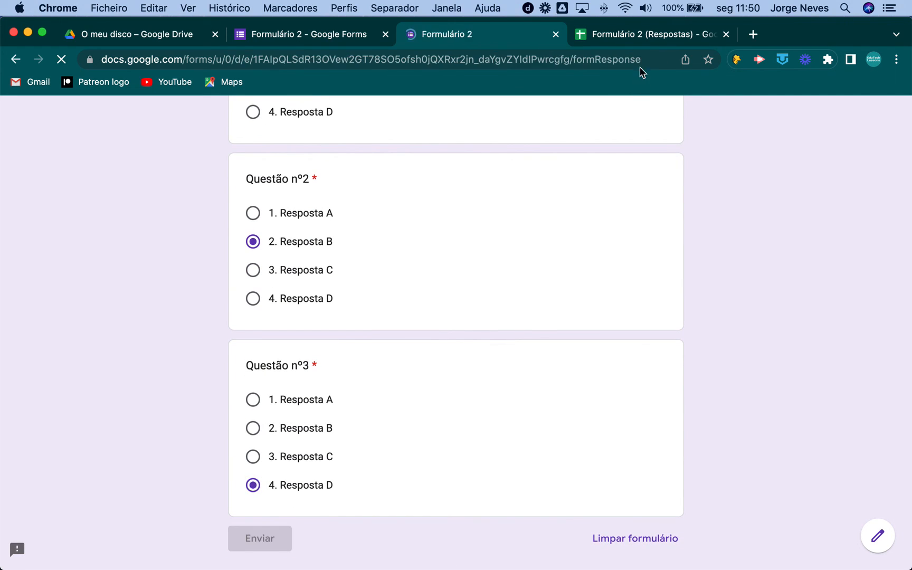
# Return to the response spreadsheet and check the new response's question scores in G4:I4, total in J4 and answer in E4.
pyautogui.click(637, 38)
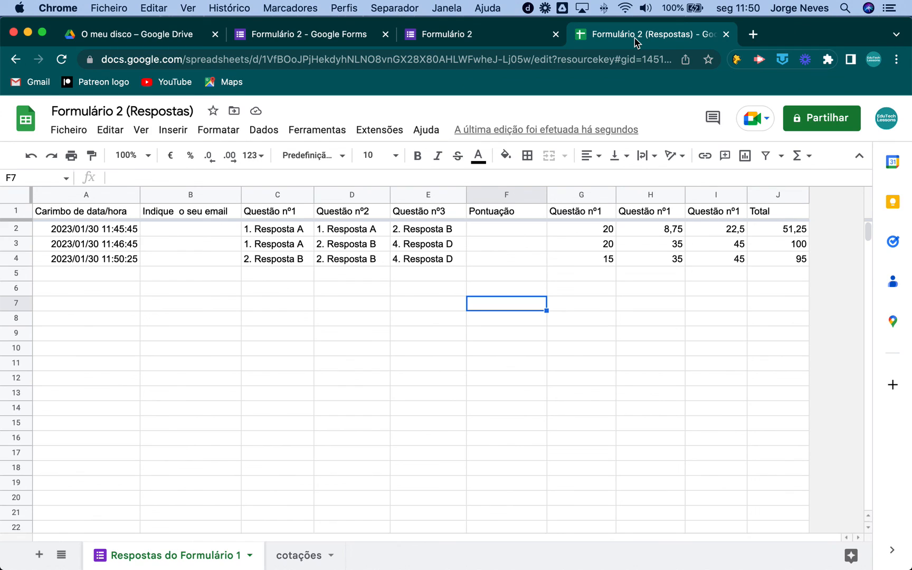
pyautogui.click(591, 258)
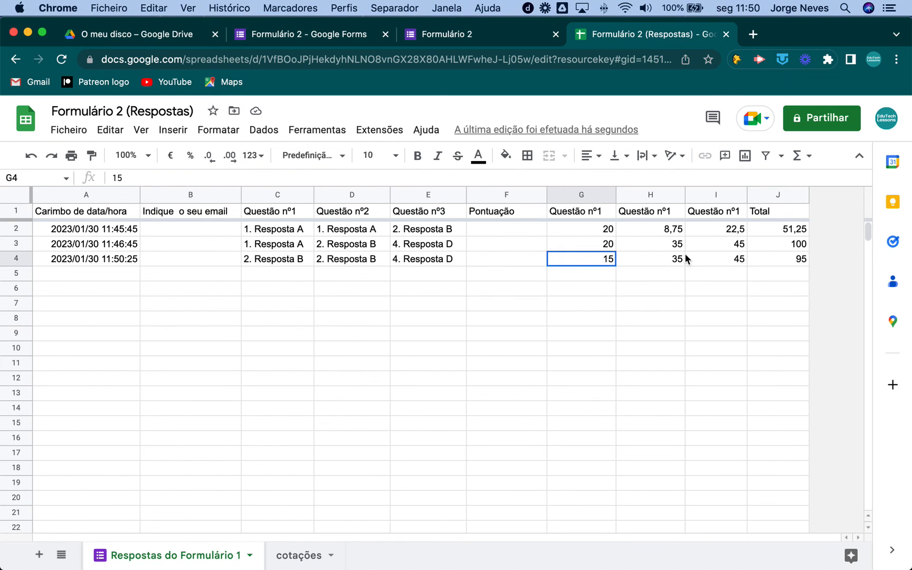
pyautogui.hotkey('shift', 'Right')
pyautogui.hotkey('shift', 'Right')
pyautogui.click(798, 260)
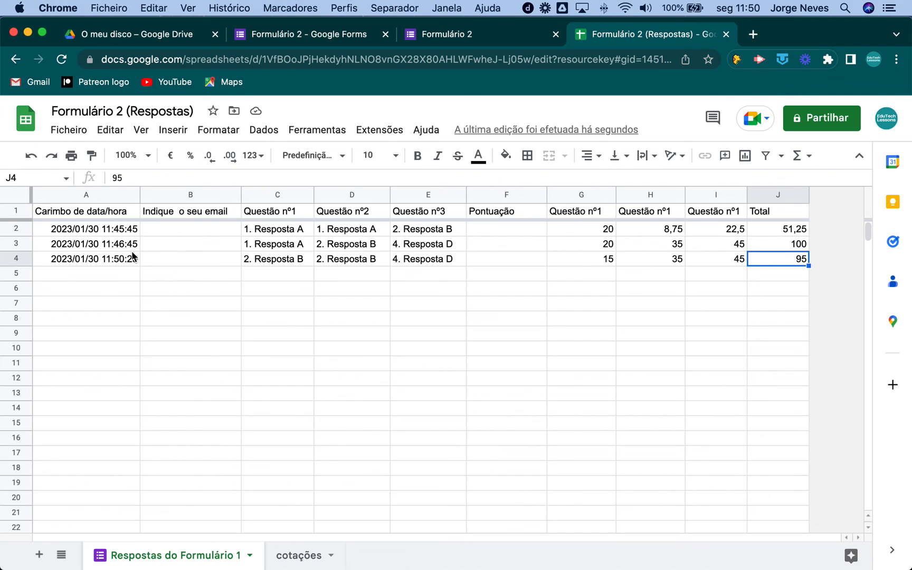
pyautogui.click(443, 263)
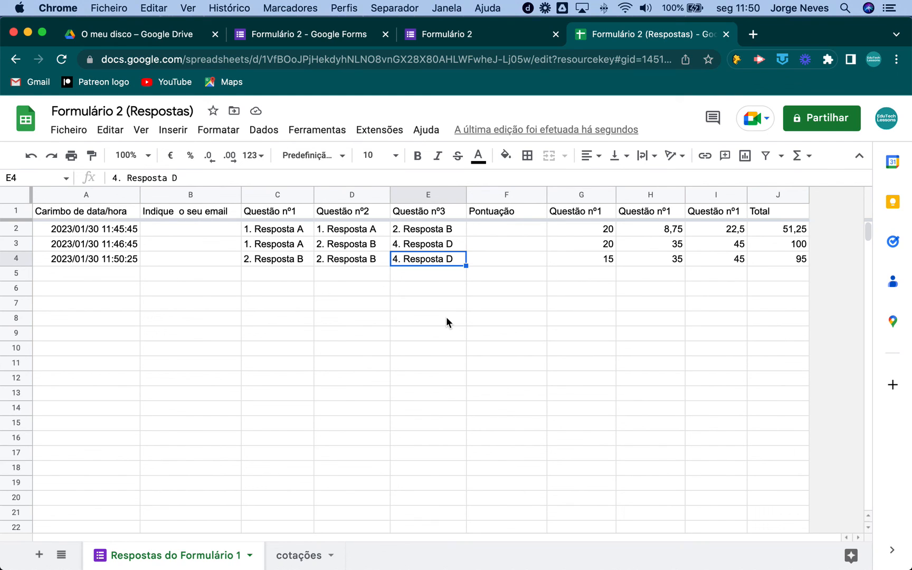
pyautogui.moveTo(576, 557)
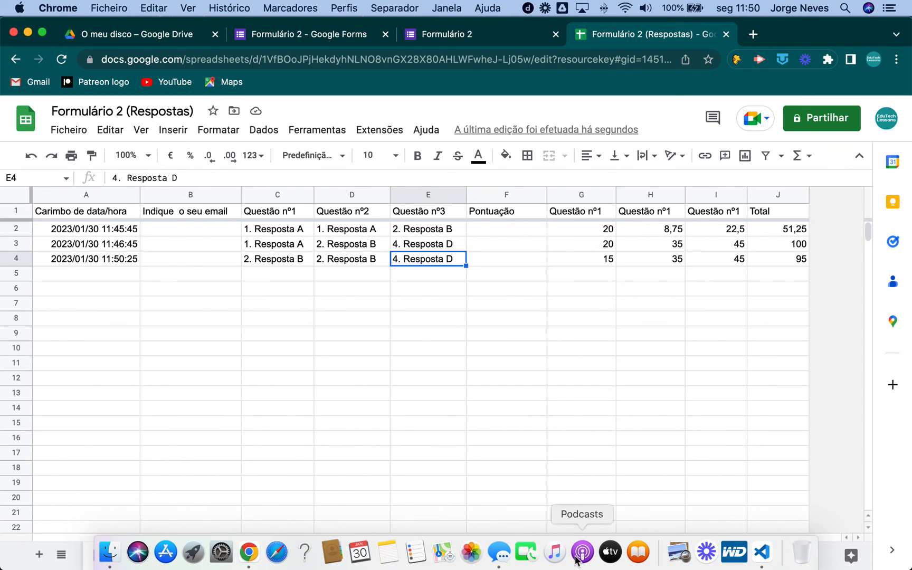